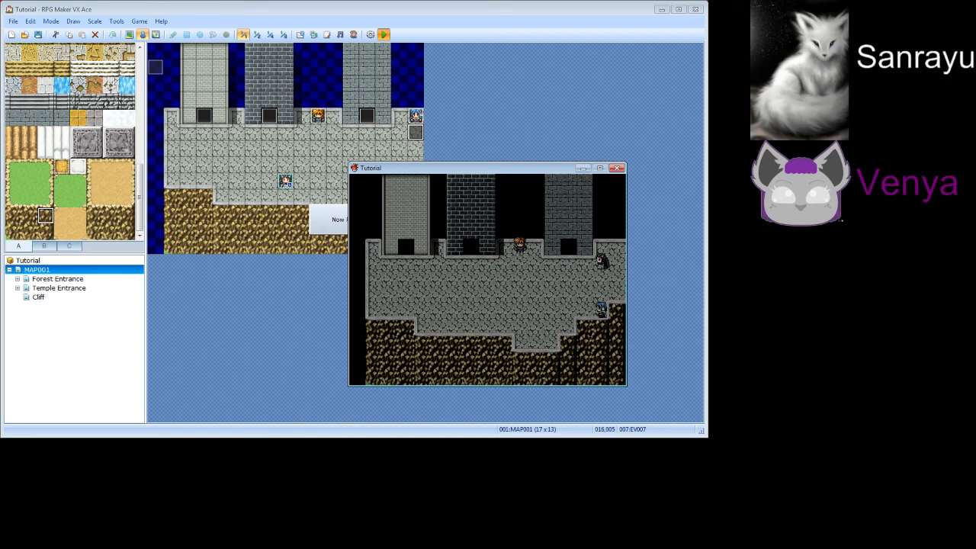
# Close the running playtest and review the third page of the orange-haired character's event on MAP001, leaving it unedited
pyautogui.click(617, 168)
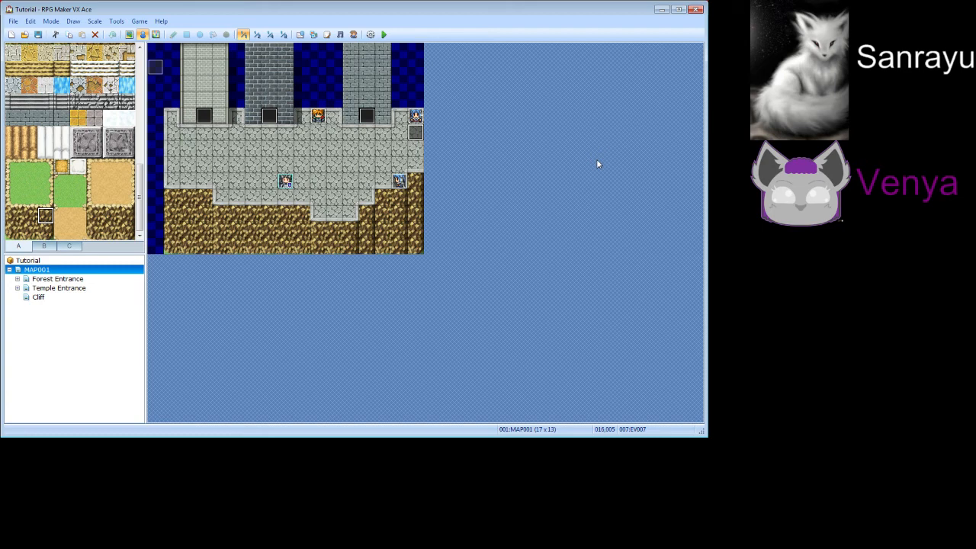
pyautogui.rightClick(316, 118)
pyautogui.click(343, 128)
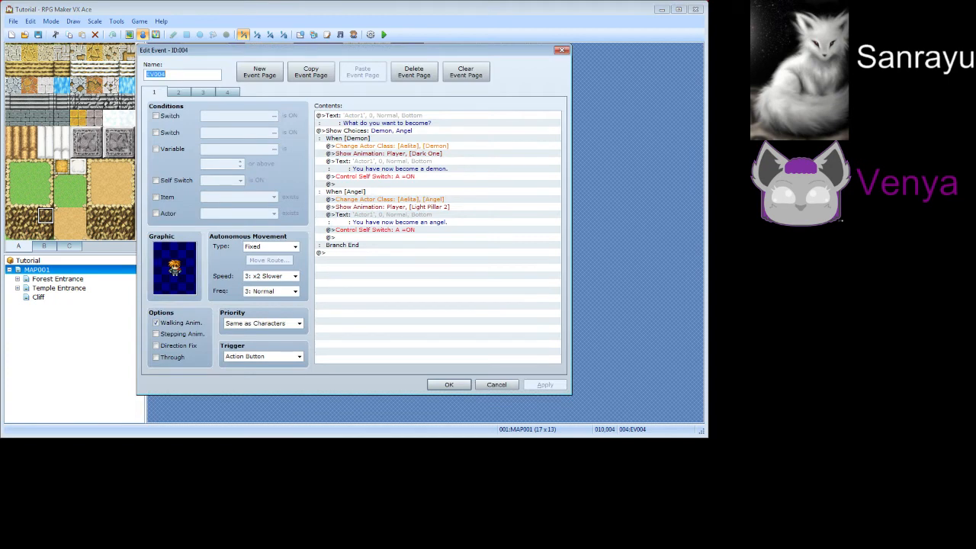
pyautogui.click(203, 92)
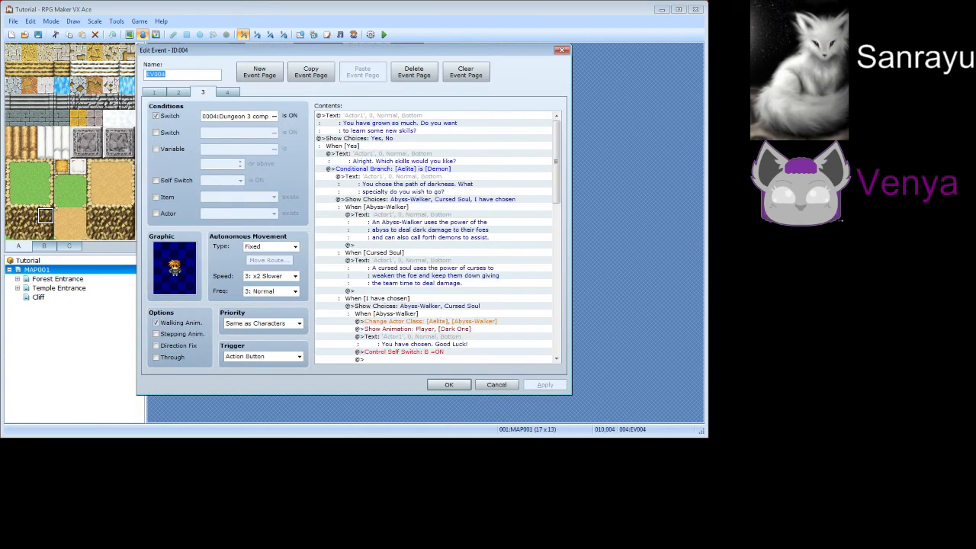
pyautogui.moveTo(556, 161); pyautogui.dragTo(556, 289)
pyautogui.click(496, 384)
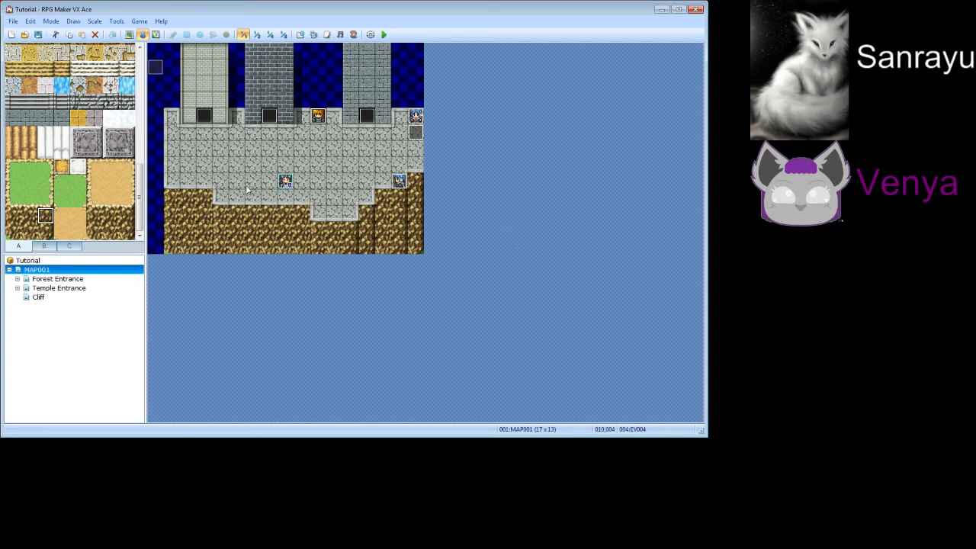
# Create a new event in the upper middle of the Cliff map, using the first Actor2 character as its graphic
pyautogui.click(39, 297)
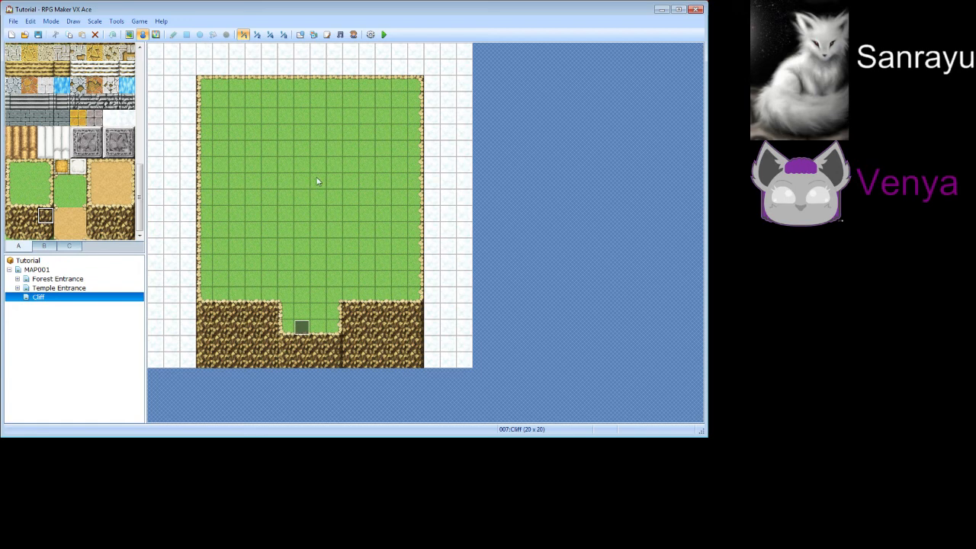
pyautogui.rightClick(312, 136)
pyautogui.click(339, 141)
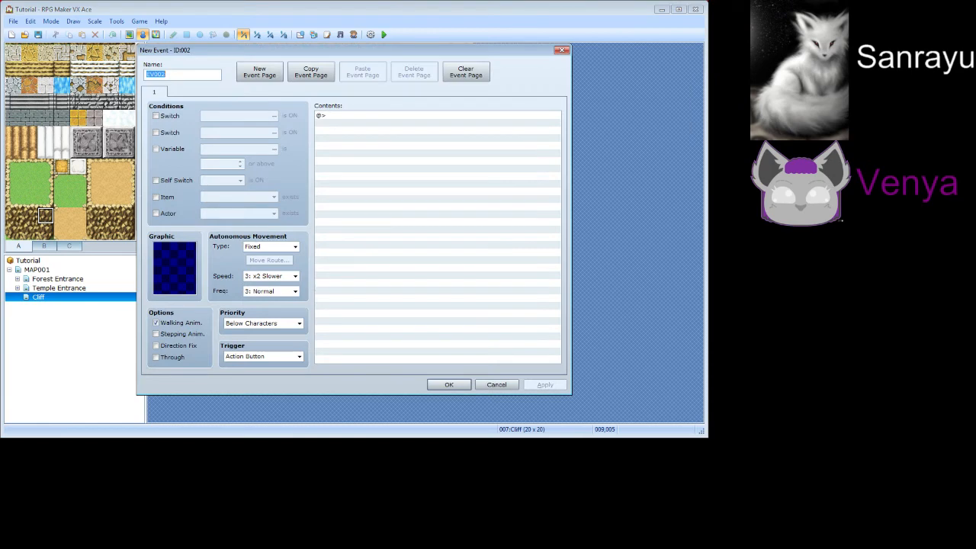
pyautogui.click(175, 269)
pyautogui.doubleClick(174, 268)
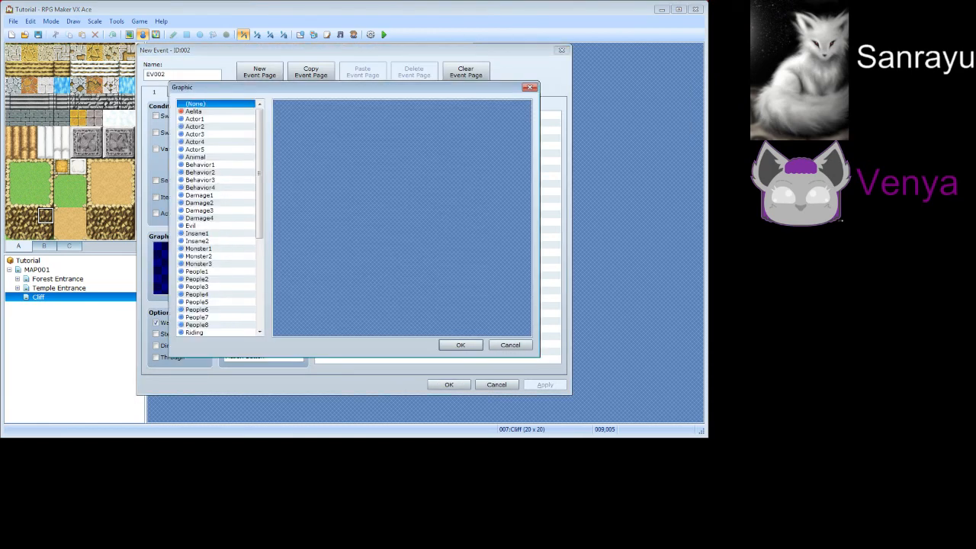
pyautogui.click(195, 119)
pyautogui.click(195, 127)
pyautogui.doubleClick(297, 108)
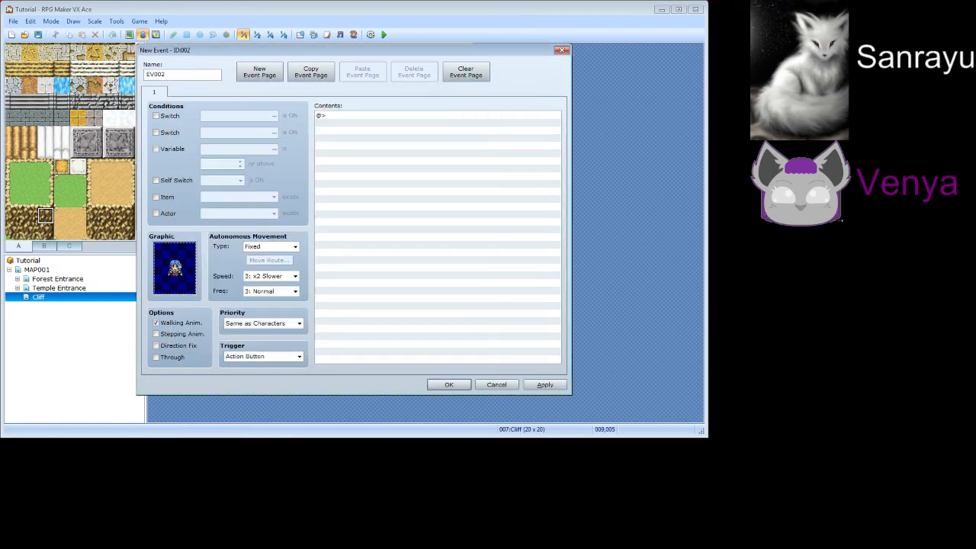
# Add a Show Text command with the first Actor2 face and the message "Hi! I will now use a switch to change what I am saying."
pyautogui.doubleClick(381, 115)
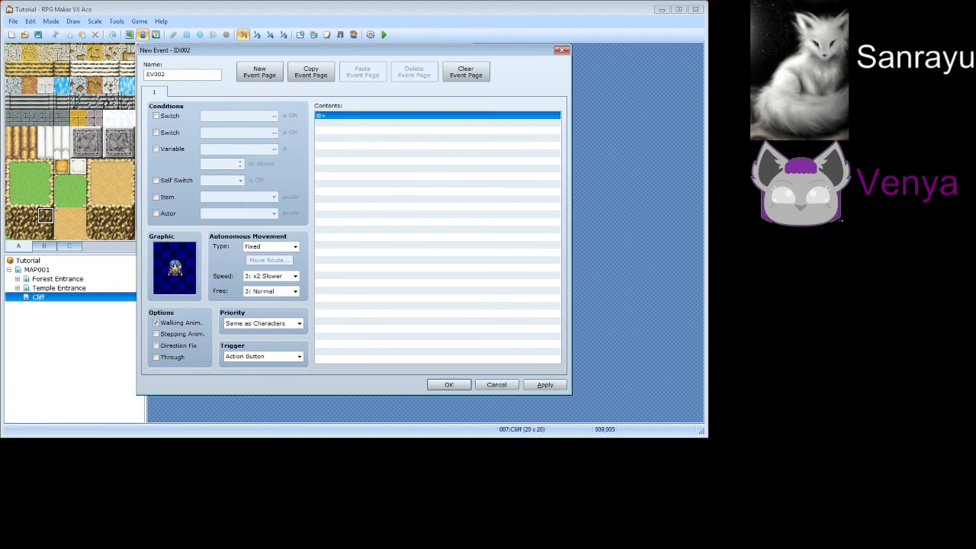
pyautogui.click(385, 129)
pyautogui.doubleClick(329, 231)
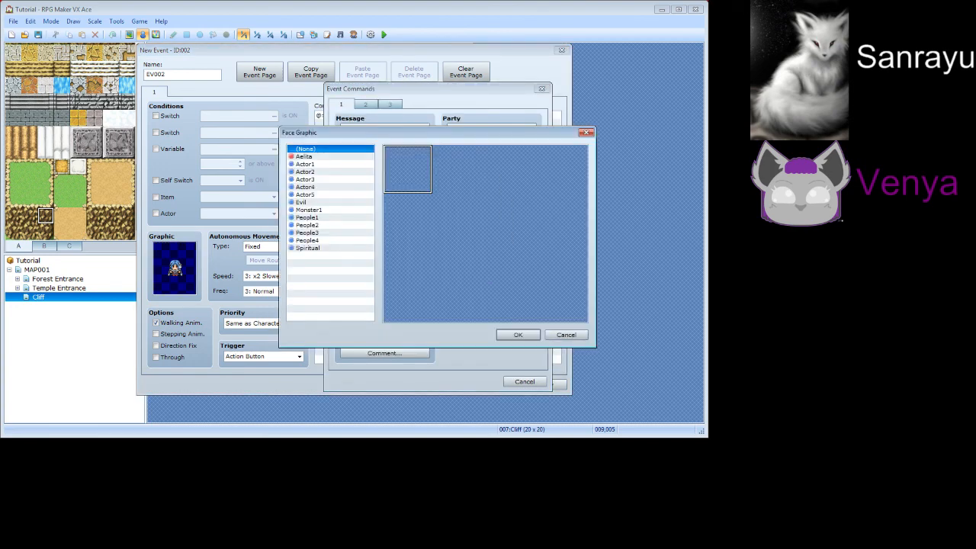
pyautogui.click(305, 172)
pyautogui.doubleClick(407, 169)
pyautogui.click(420, 218)
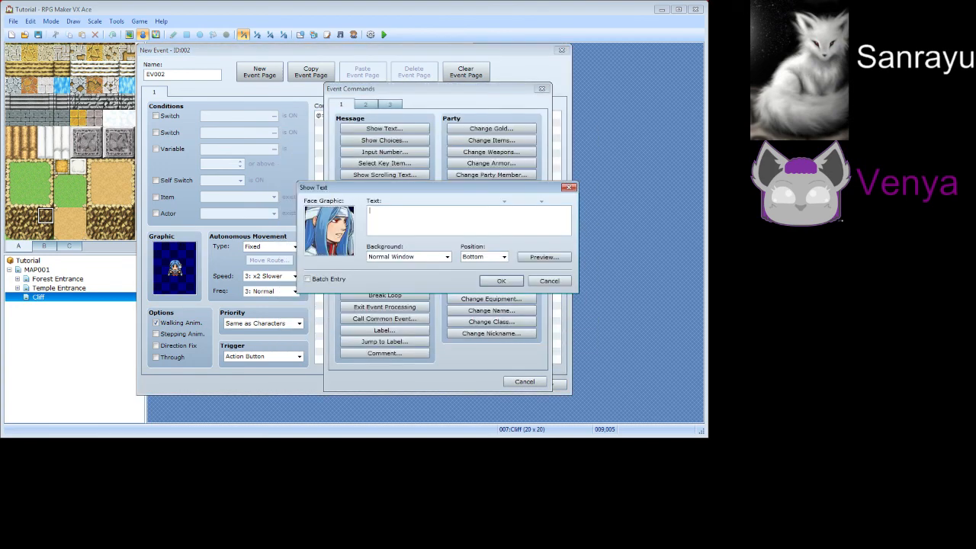
pyautogui.write('Hi! I will now use a switch to change')
pyautogui.press('Return')
pyautogui.write('what I am saying.')
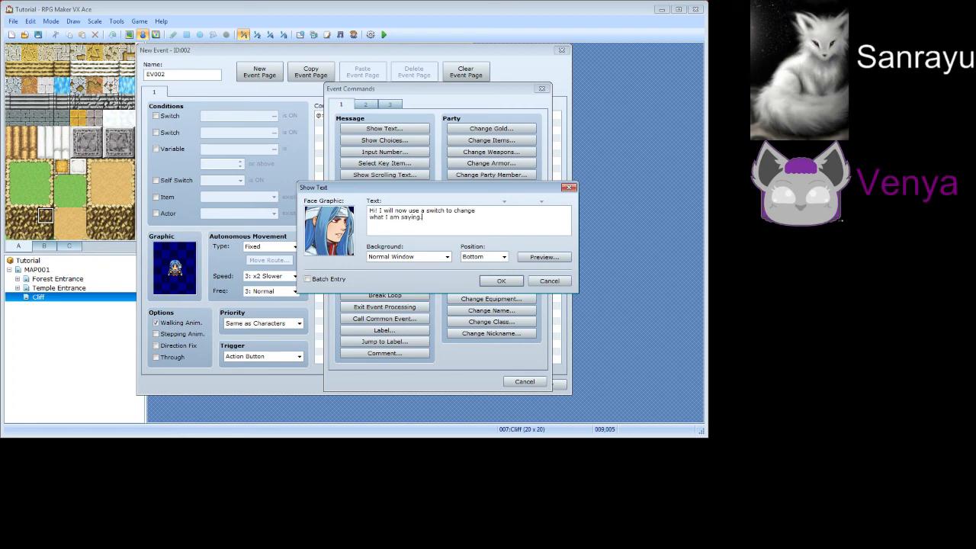
pyautogui.click(544, 257)
pyautogui.click(554, 275)
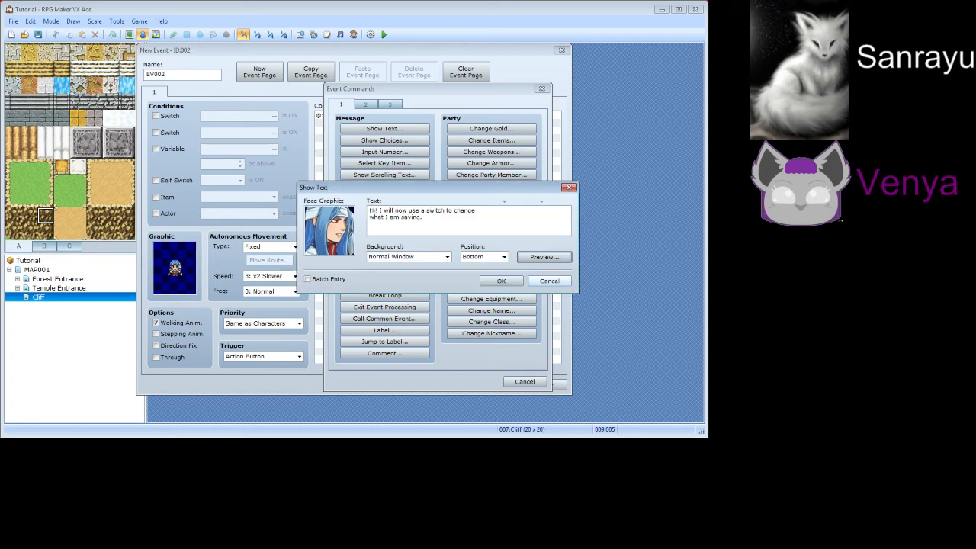
pyautogui.click(501, 281)
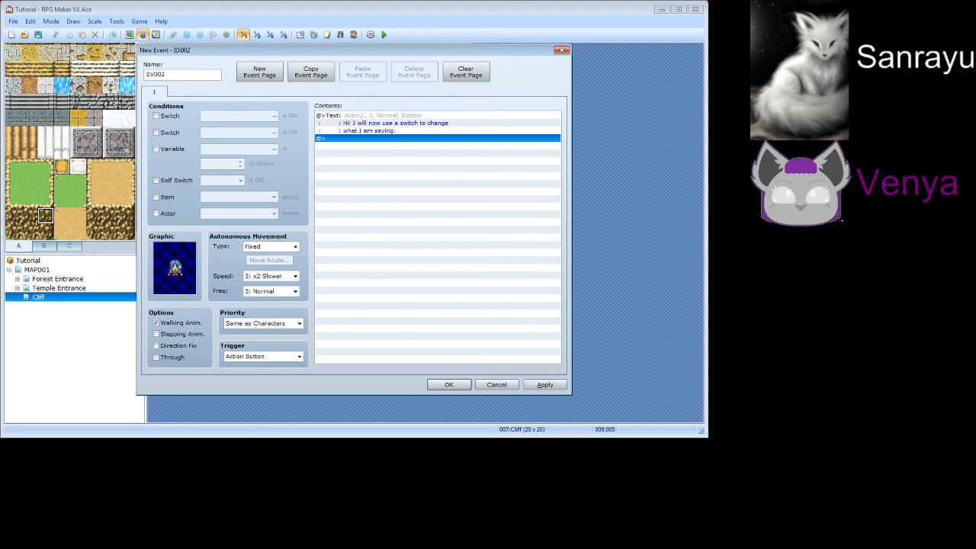
# Add a Control Self Switch command after the message that turns self switch A ON
pyautogui.doubleClick(385, 139)
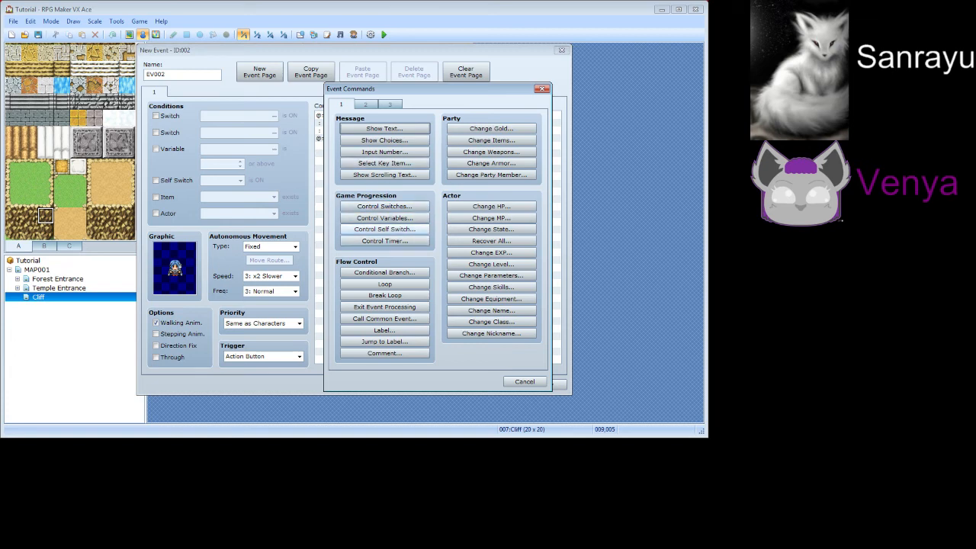
pyautogui.click(384, 241)
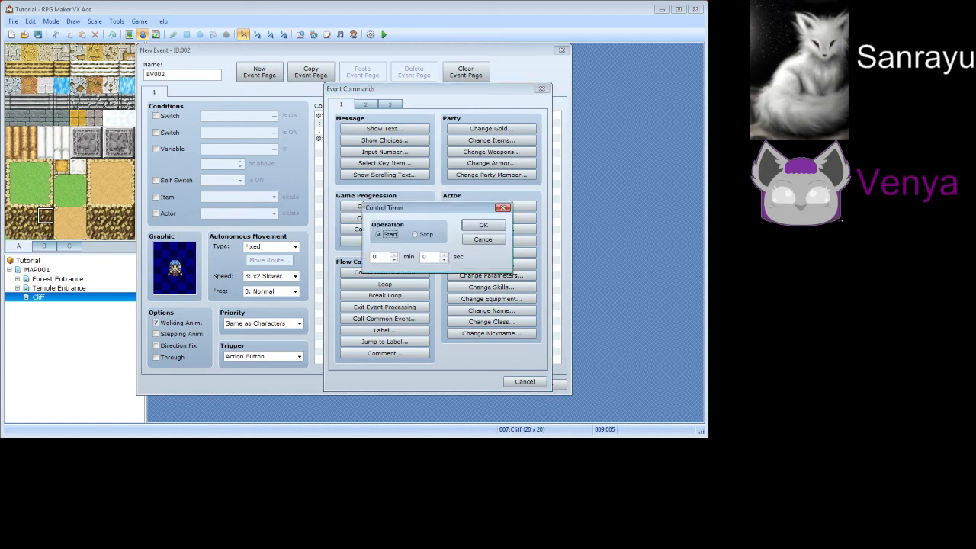
pyautogui.click(483, 240)
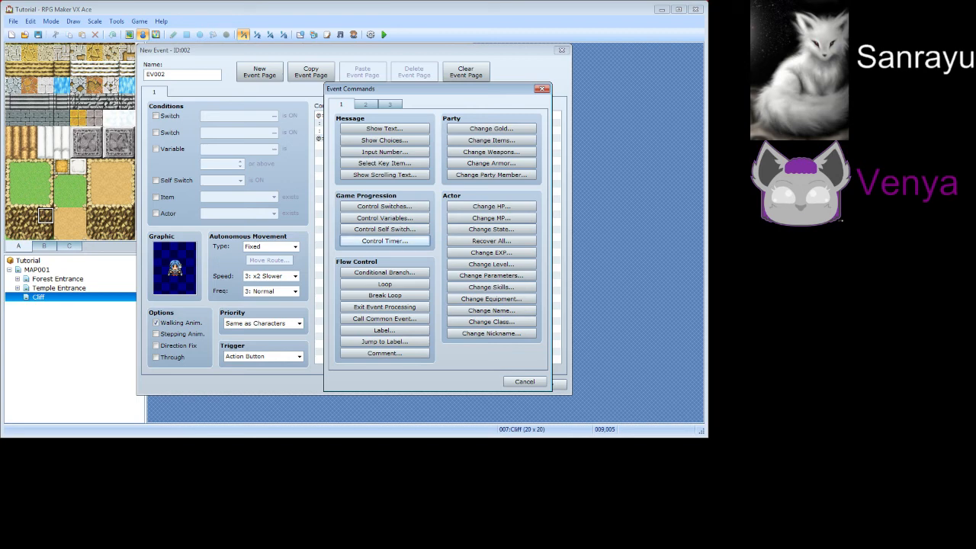
pyautogui.click(384, 228)
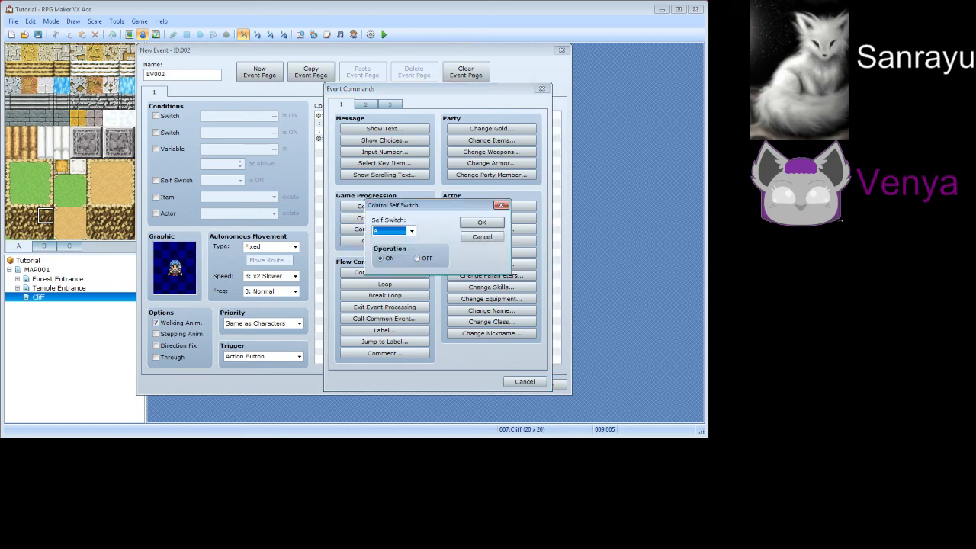
pyautogui.press('Return')
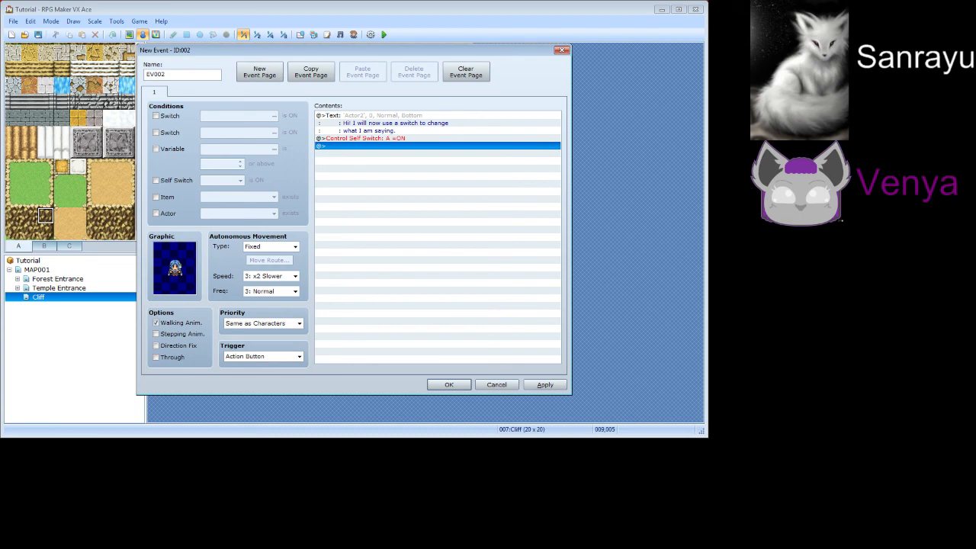
# Add a second page to the event with the condition that self switch A is ON
pyautogui.click(259, 72)
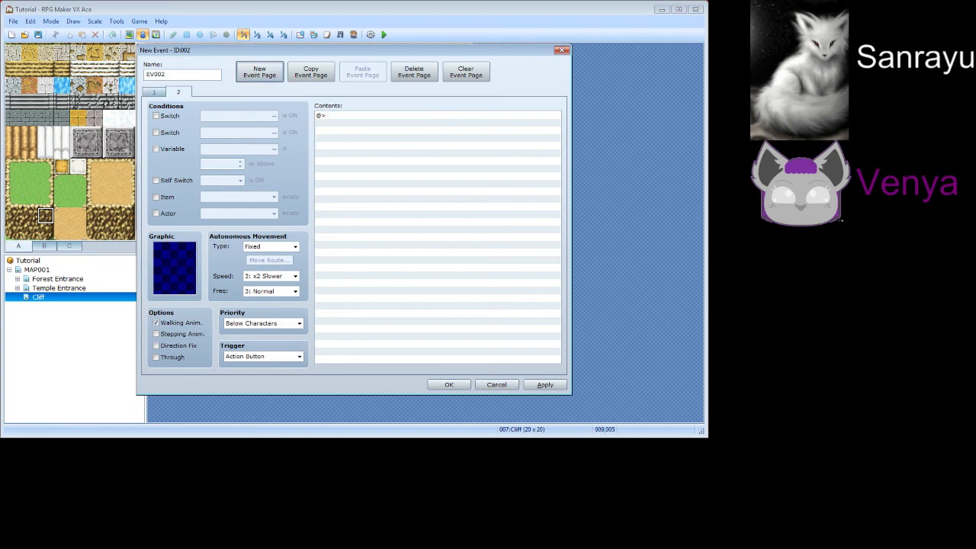
pyautogui.click(156, 180)
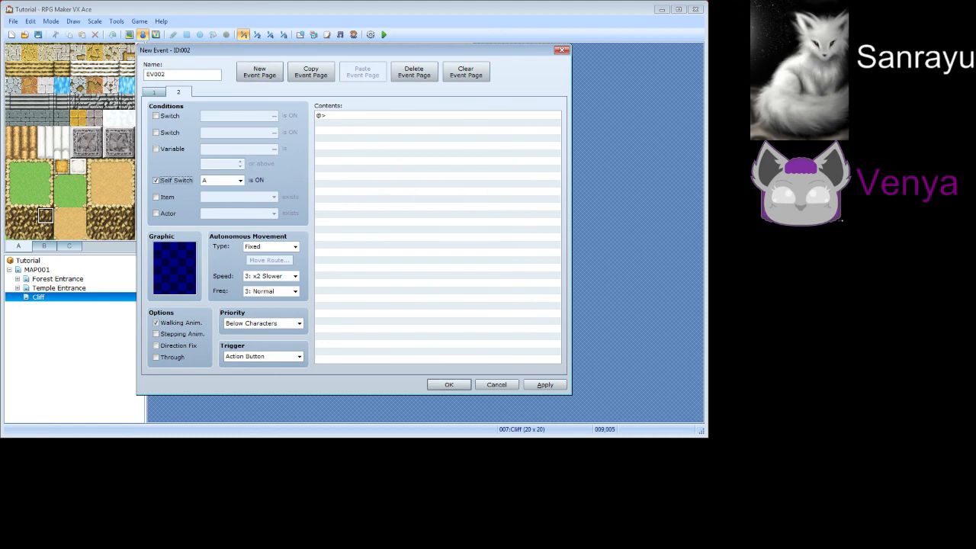
pyautogui.click(154, 92)
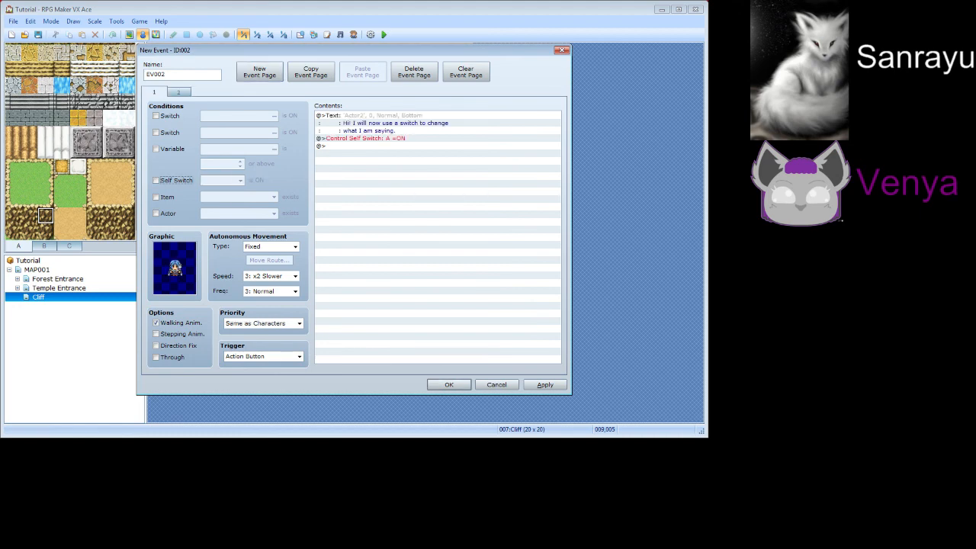
pyautogui.click(178, 93)
# Add a Show Text command to the second page with the first Actor2 face and the message "I am saying different stuff now."
pyautogui.doubleClick(324, 115)
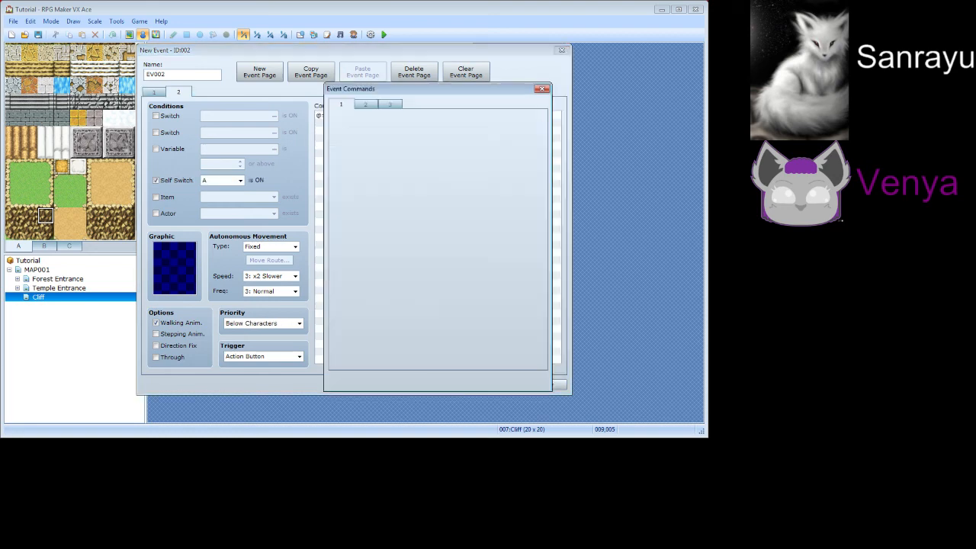
pyautogui.click(384, 128)
pyautogui.doubleClick(328, 230)
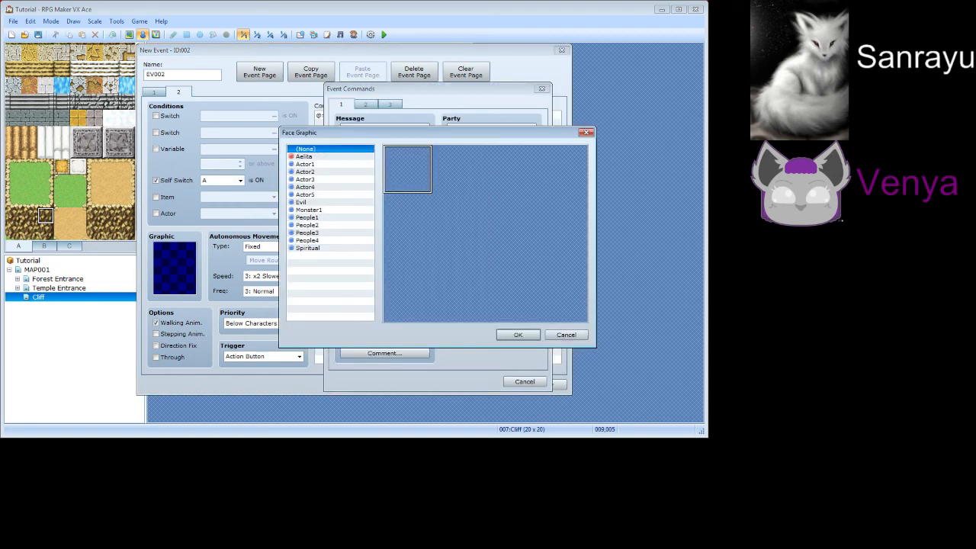
pyautogui.click(304, 172)
pyautogui.doubleClick(407, 169)
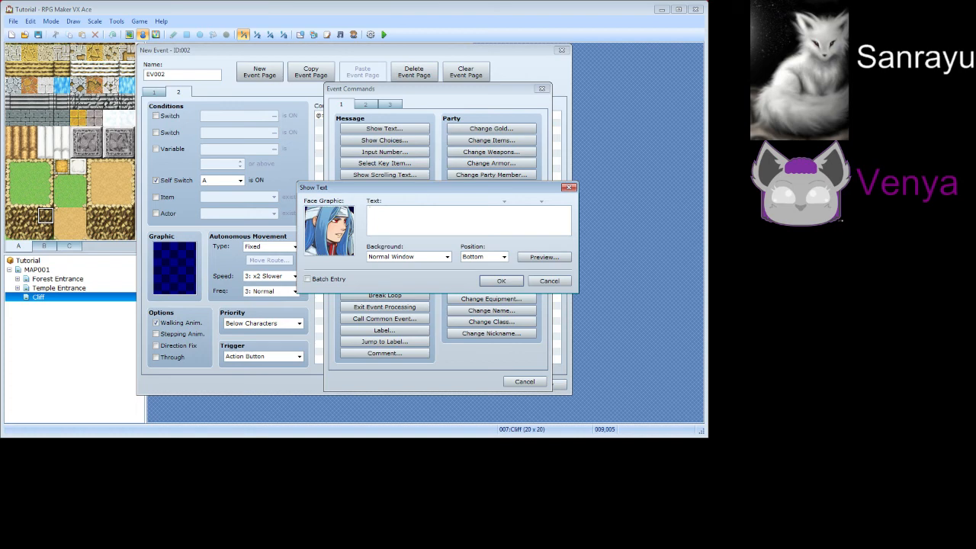
pyautogui.write('I am saying different stuff now.')
pyautogui.click(545, 257)
pyautogui.click(551, 274)
pyautogui.click(501, 280)
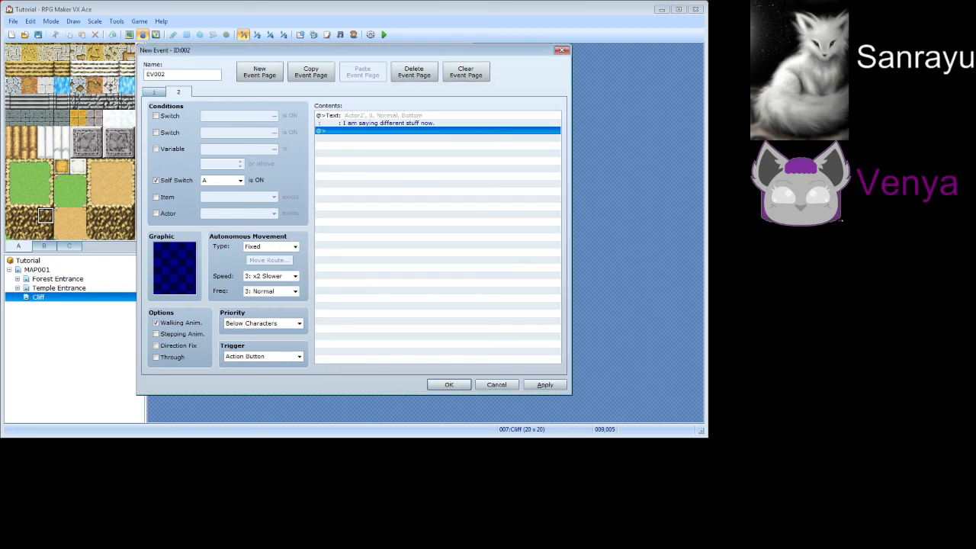
# Return to the event's first page, apply the changes and close the event editor
pyautogui.click(154, 93)
pyautogui.click(543, 385)
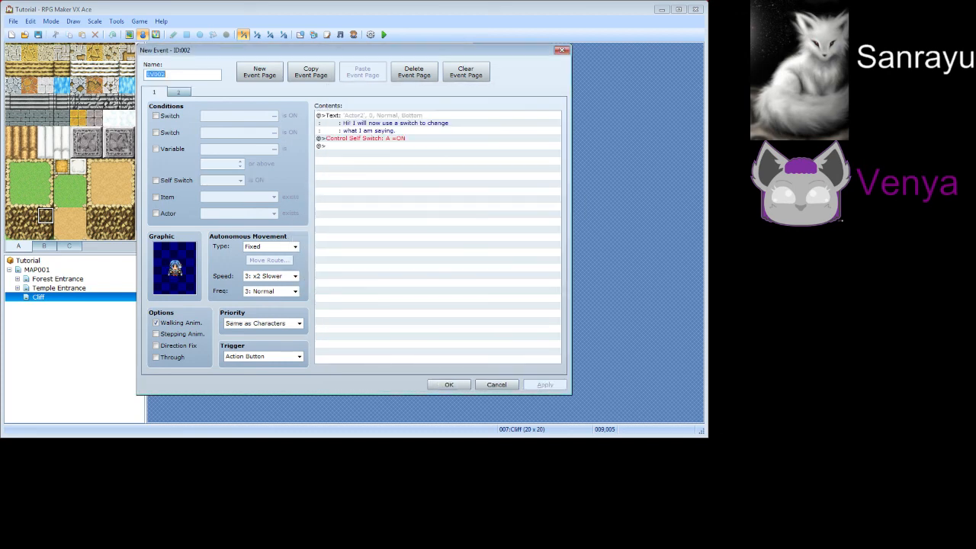
pyautogui.click(463, 385)
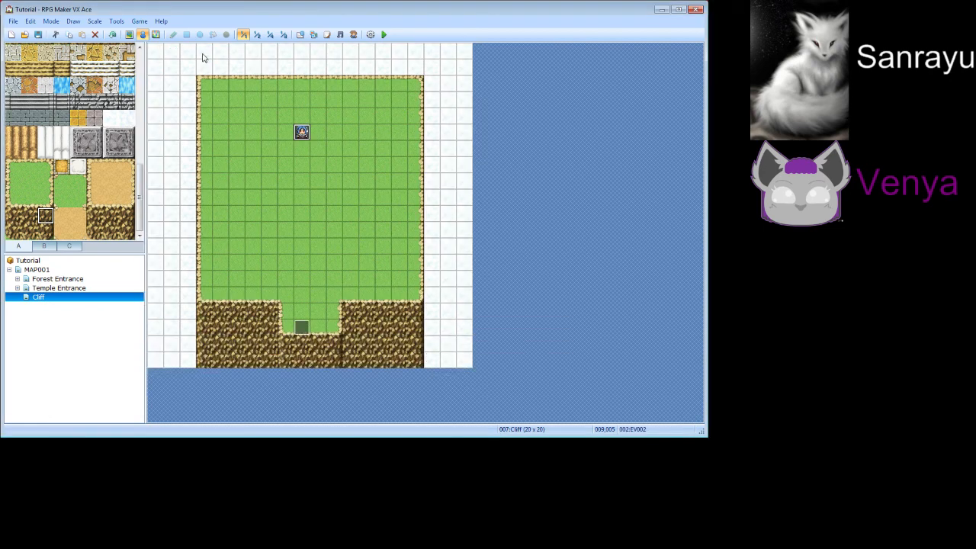
# Launch a playtest of the game and start playing on the first map
pyautogui.click(384, 35)
pyautogui.press('Return')
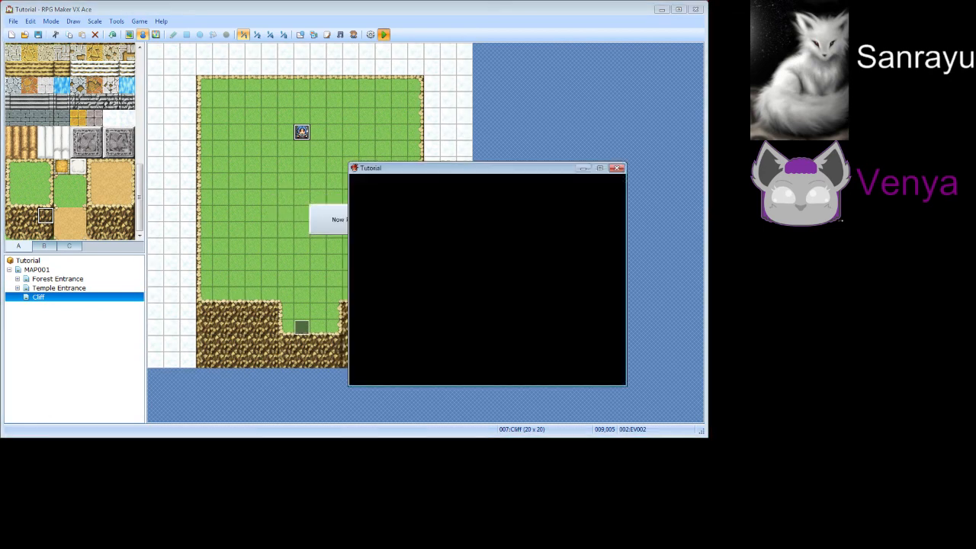
pyautogui.press('Return')
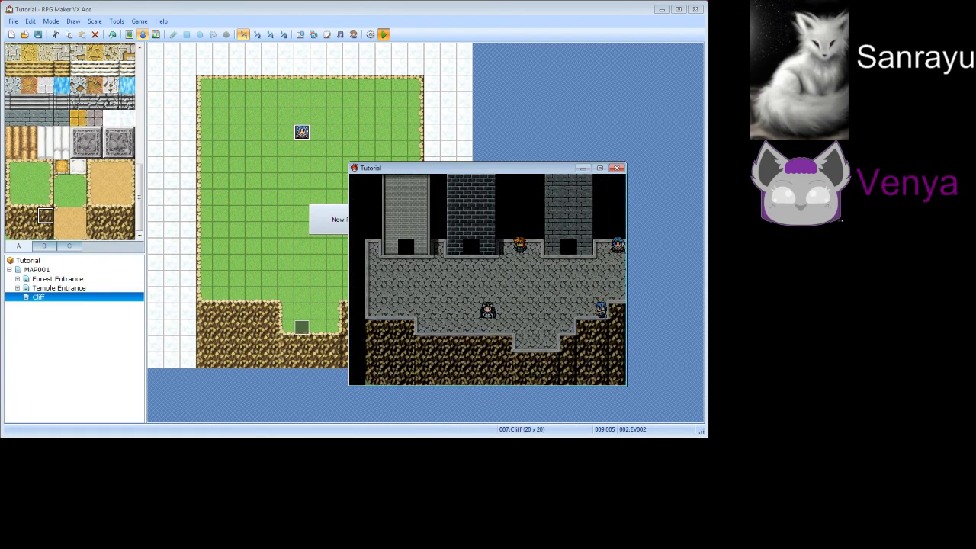
# Walk the player character from the starting map to the Cliff map in the playtest
pyautogui.hotkey('shift', 'Up')
pyautogui.hotkey('shift', 'Left')
pyautogui.hotkey('shift', 'Up')
pyautogui.hotkey('shift', 'Left')
pyautogui.hotkey('shift', 'Up')
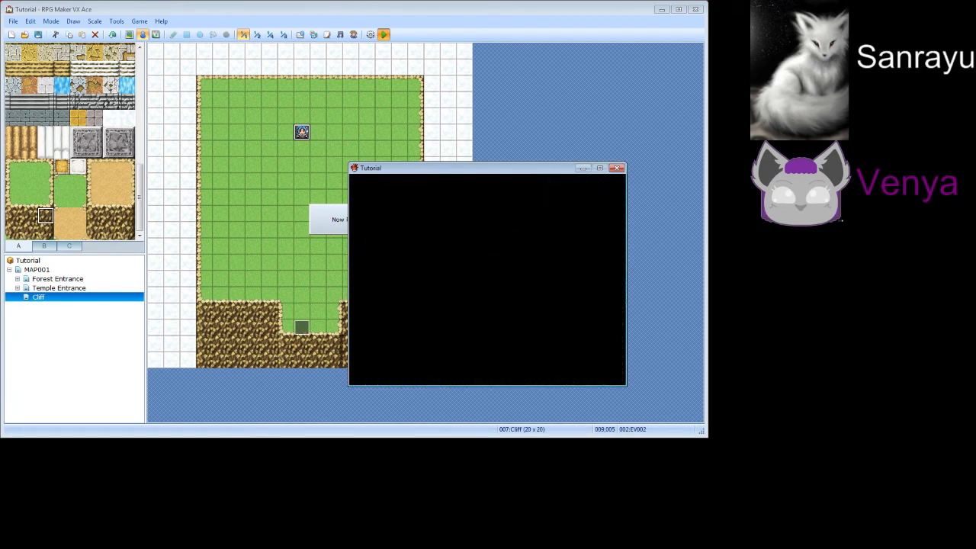
pyautogui.hotkey('shift', 'Up')
pyautogui.hotkey('shift', 'Up')
pyautogui.hotkey('shift', 'Right')
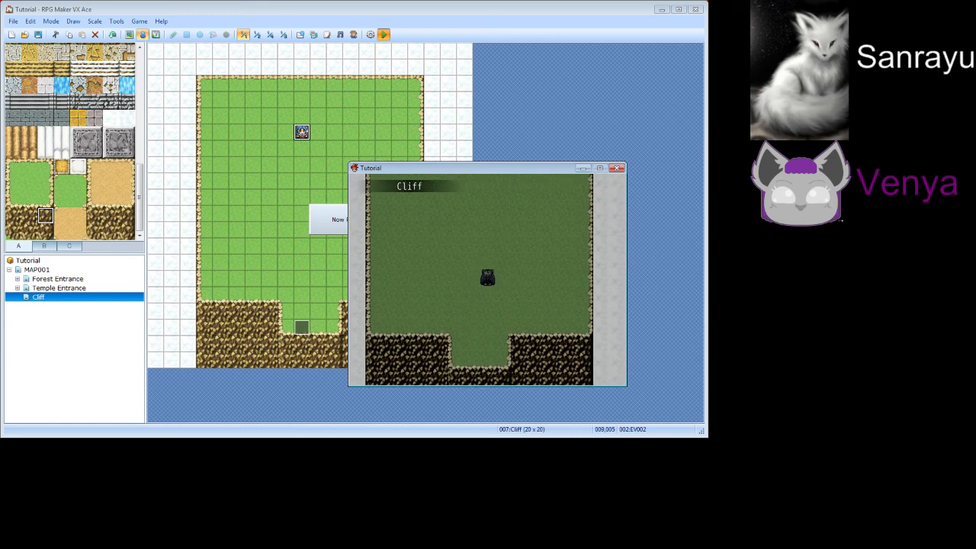
# Walk up to the blue-haired character on the Cliff map and talk to it to test its message
pyautogui.hotkey('shift', 'Up')
pyautogui.hotkey('shift', 'Left')
pyautogui.hotkey('shift', 'Up')
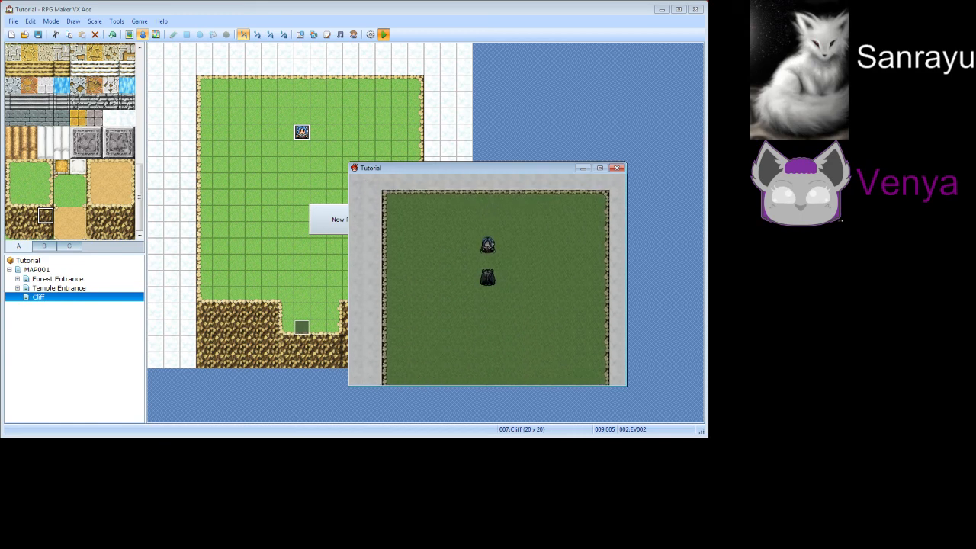
pyautogui.press('Up')
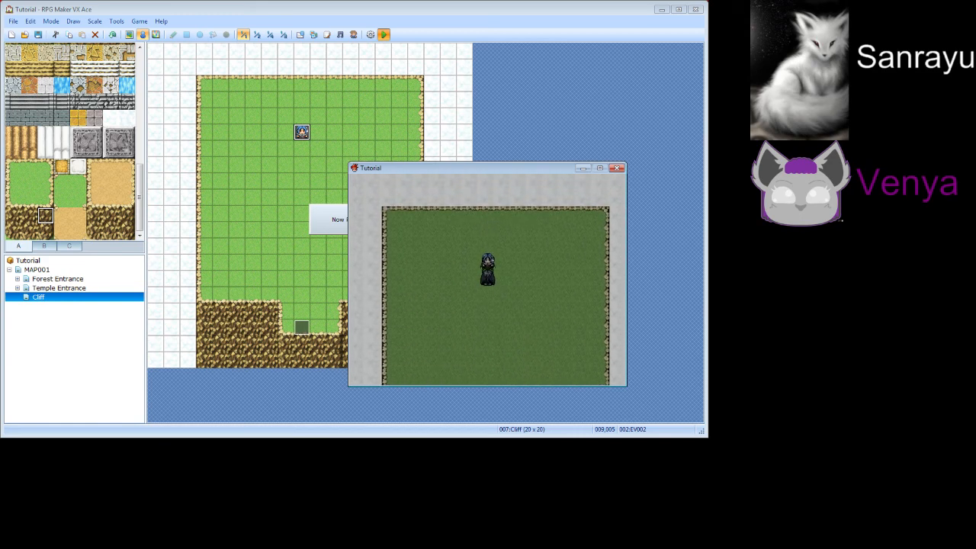
pyautogui.press('Return')
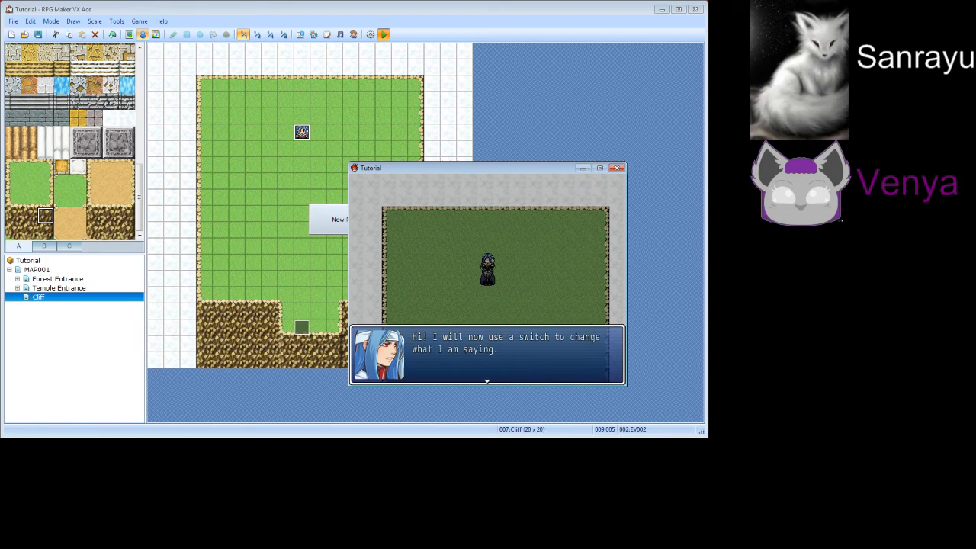
# Dismiss the blue-haired character's message, step away from its spot and end the playtest
pyautogui.press('Return')
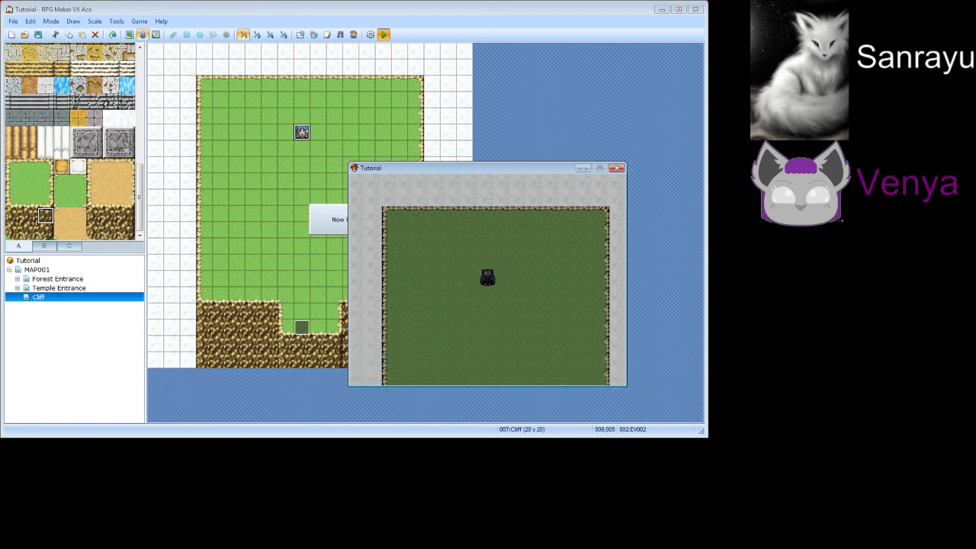
pyautogui.press('Down')
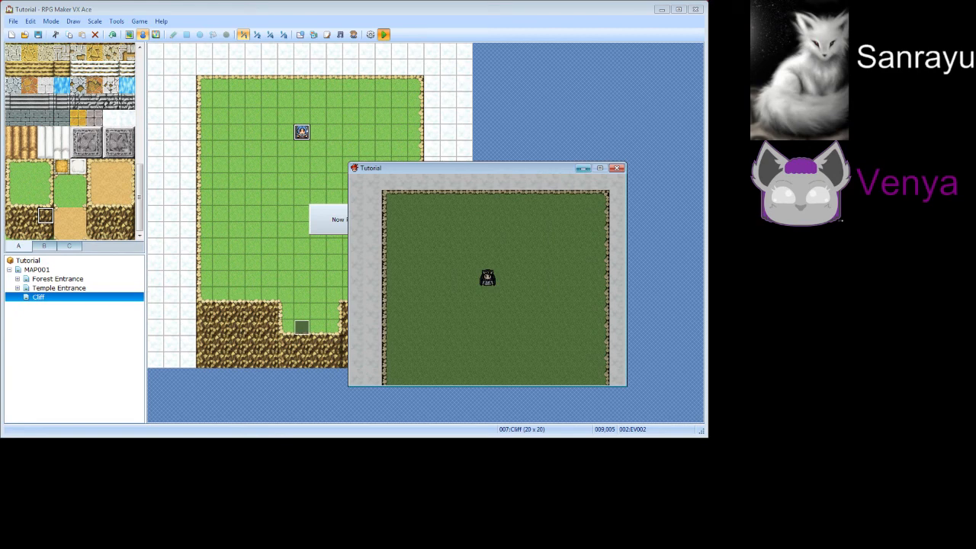
pyautogui.click(617, 168)
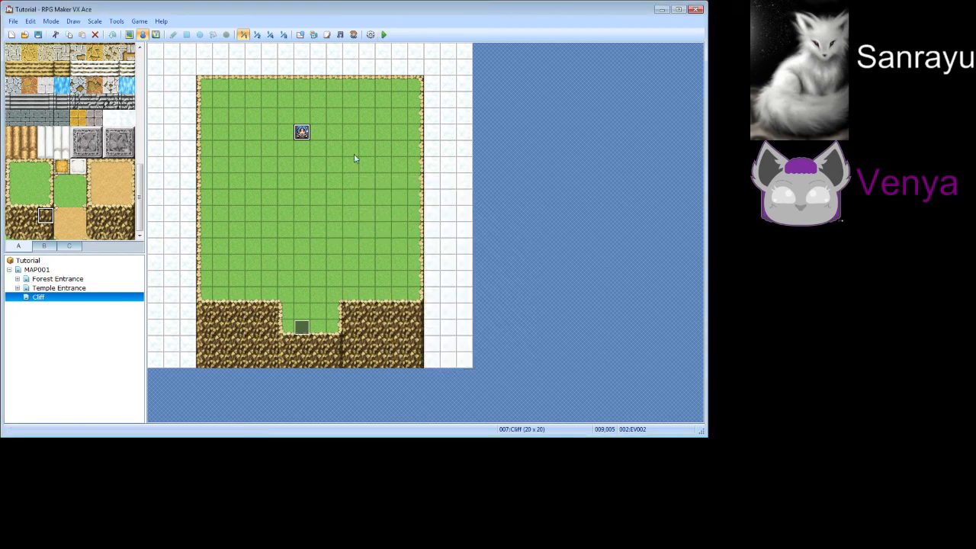
# Set the graphic of the Cliff event's second page to the blue-haired Actor2 character and confirm the event
pyautogui.doubleClick(299, 135)
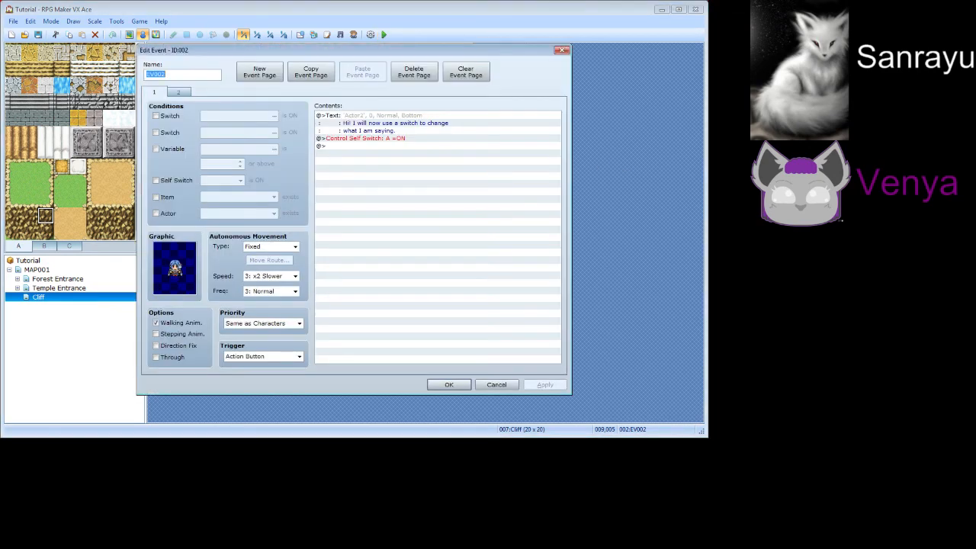
pyautogui.click(179, 93)
pyautogui.doubleClick(175, 268)
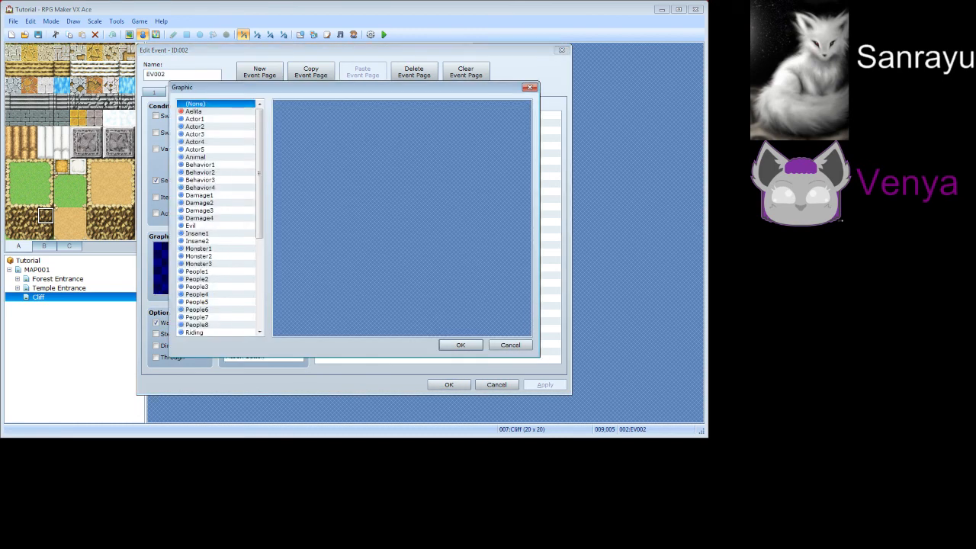
pyautogui.click(196, 126)
pyautogui.doubleClick(297, 108)
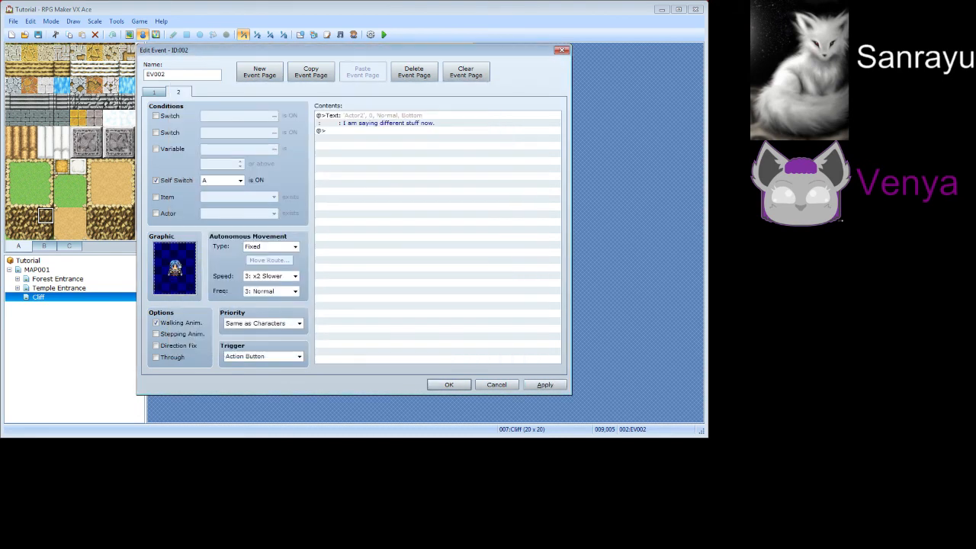
pyautogui.click(449, 384)
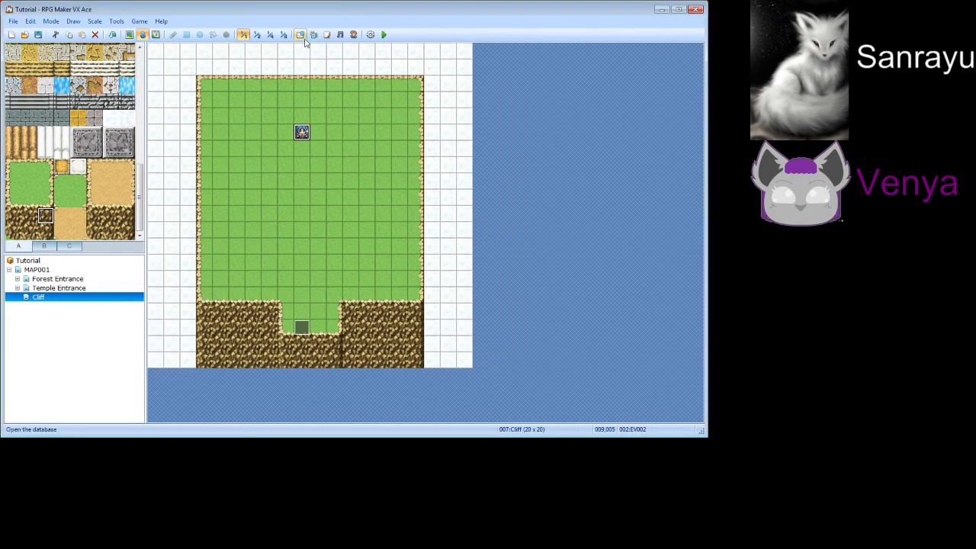
# Launch another playtest and start a new game
pyautogui.click(385, 35)
pyautogui.press('Return')
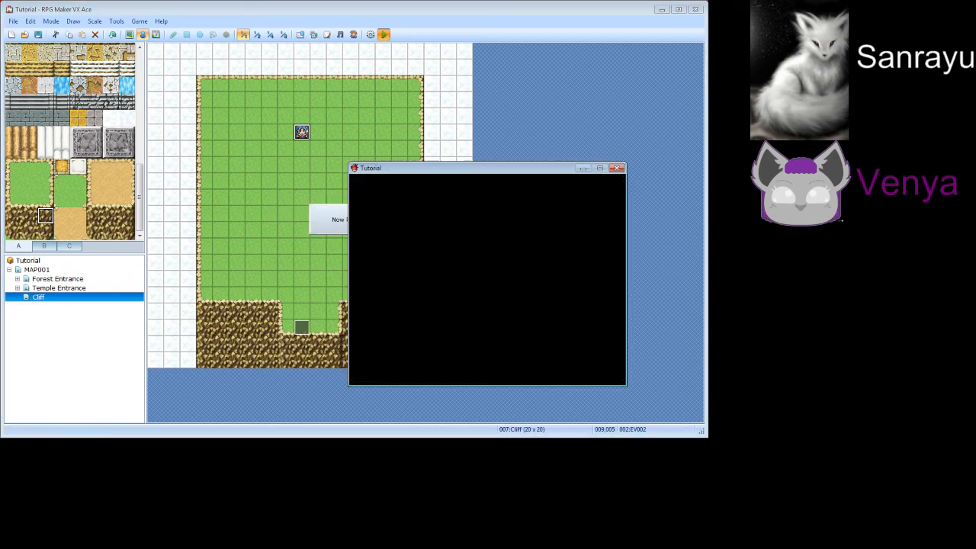
pyautogui.press('Return')
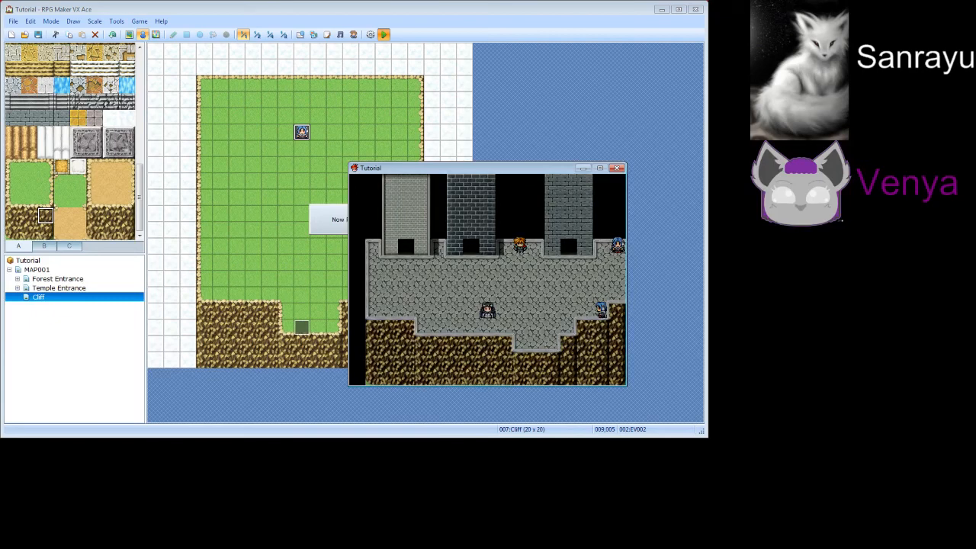
# Walk the player from the starting area to the Cliff map and up to the blue-haired character
pyautogui.press('Left')
pyautogui.press('Left')
pyautogui.press('Left')
pyautogui.press('Left')
pyautogui.press('Left')
pyautogui.press('Up')
pyautogui.press('Up')
pyautogui.press('Up')
pyautogui.press('Up')
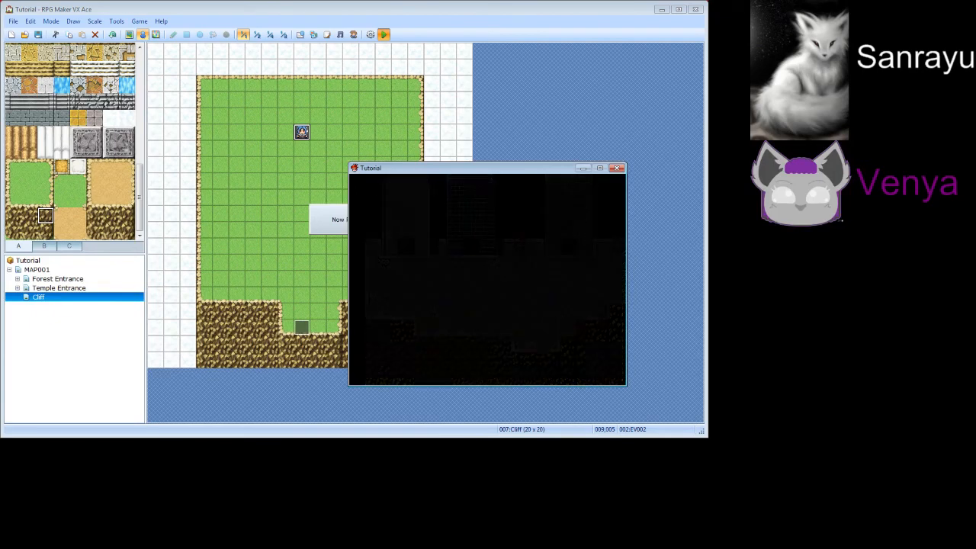
pyautogui.press('Up')
pyautogui.press('Up')
pyautogui.press('Up')
pyautogui.press('Up')
pyautogui.press('Up')
pyautogui.press('Up')
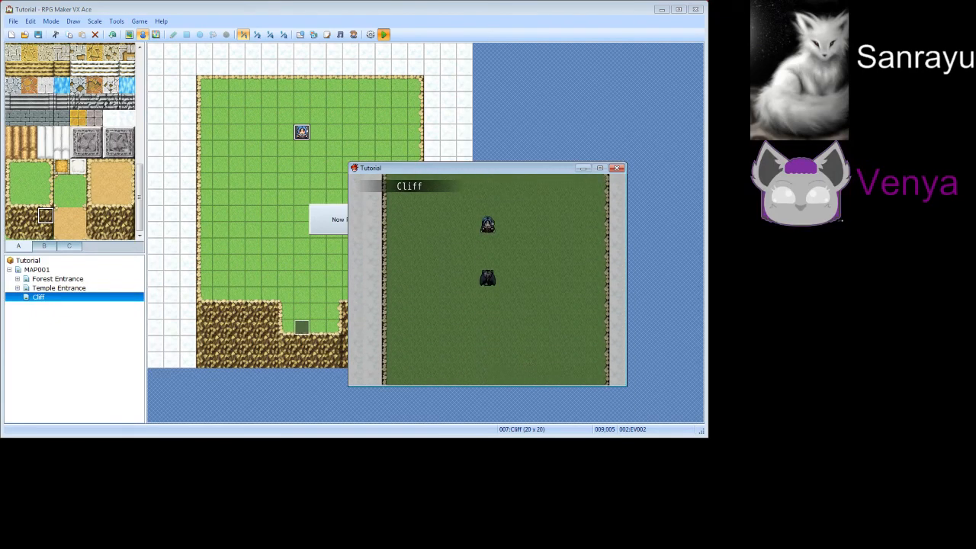
# Talk to the blue-haired character twice to test both dialogue pages, and close the playtest
pyautogui.press('Return')
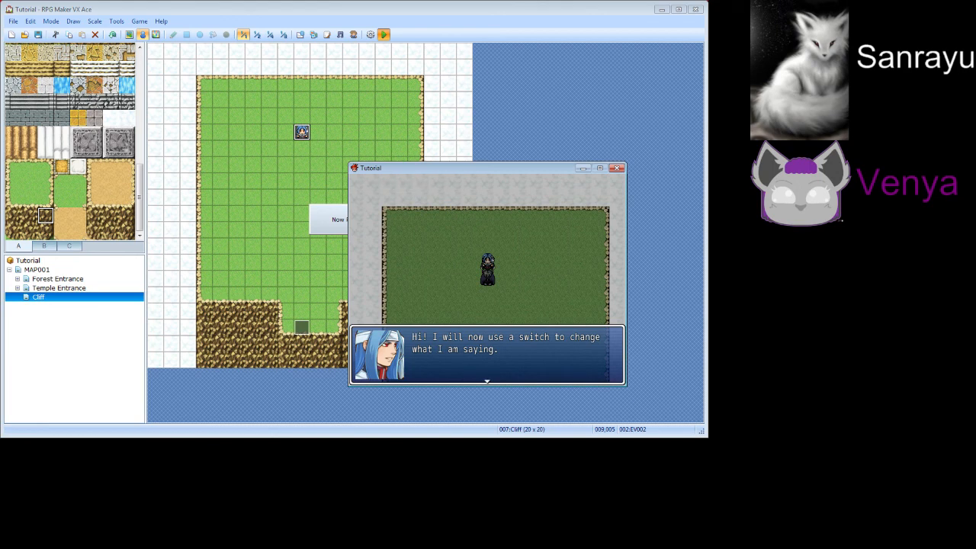
pyautogui.press('Return')
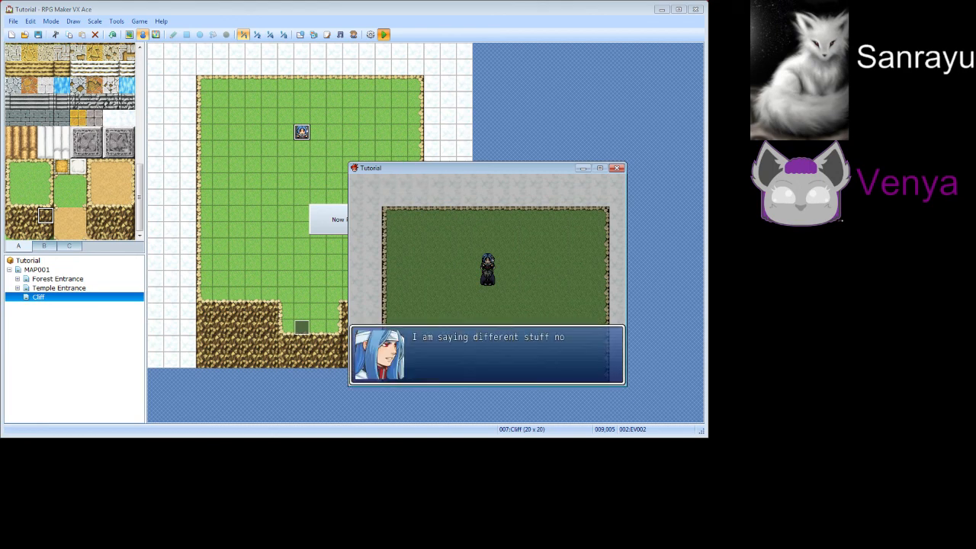
pyautogui.press('Return')
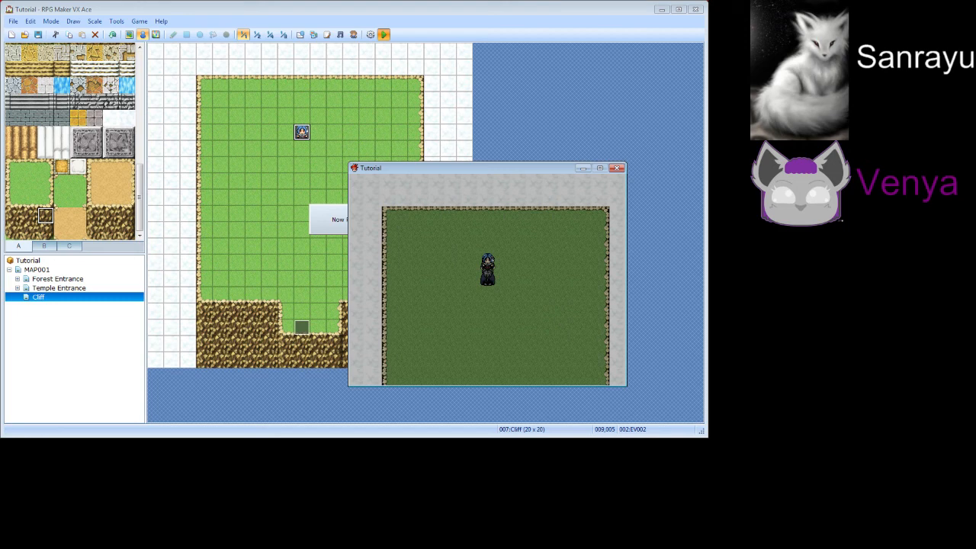
pyautogui.click(618, 167)
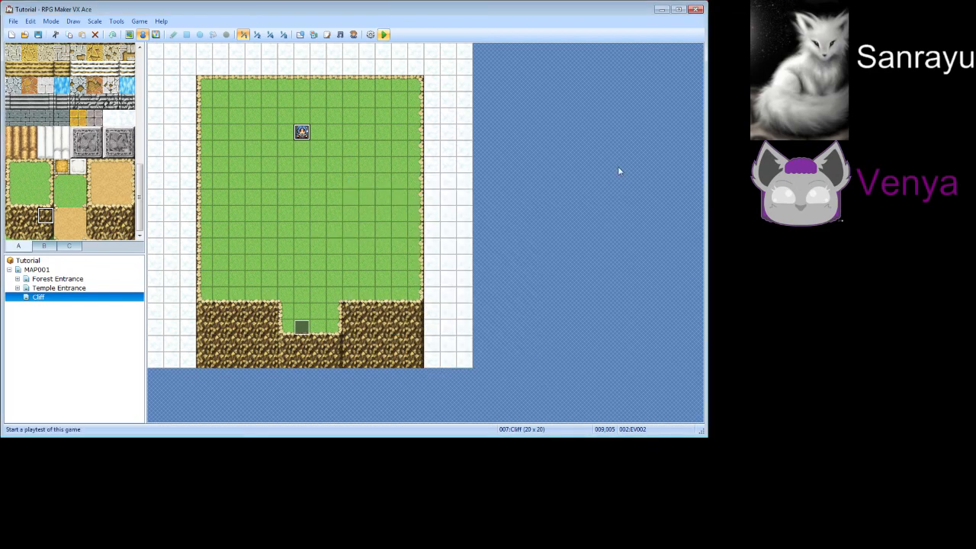
# Create an event on the Cliff map three tiles right of the blue-haired character, using the first orange-haired Actor1 graphic
pyautogui.rightClick(359, 137)
pyautogui.click(368, 139)
pyautogui.doubleClick(174, 267)
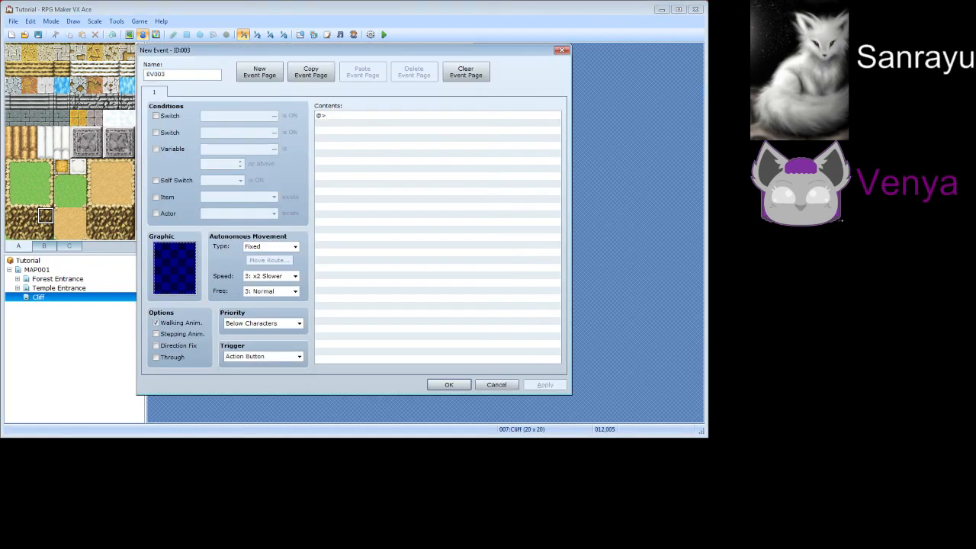
pyautogui.doubleClick(297, 108)
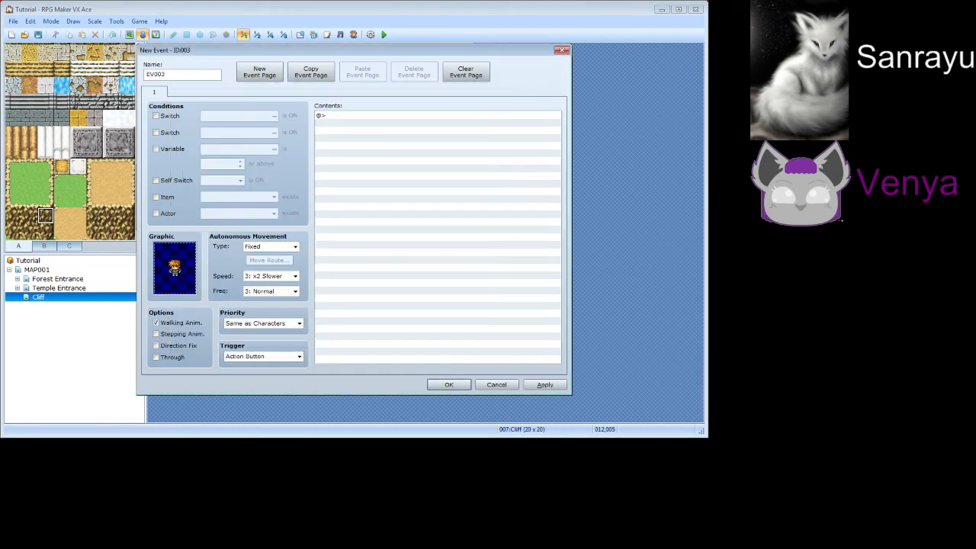
# Give the new event's second page the same orange-haired Actor1 graphic
pyautogui.doubleClick(175, 266)
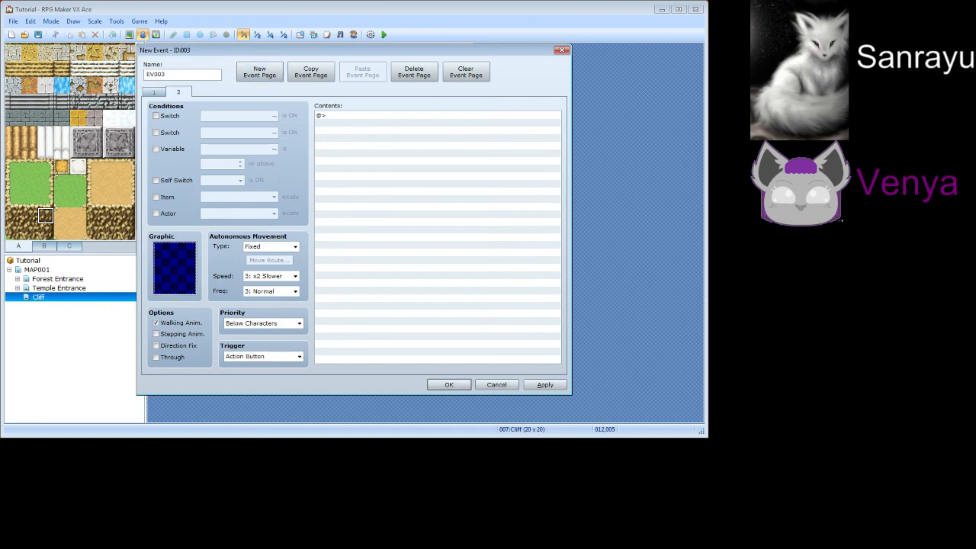
pyautogui.click(195, 119)
pyautogui.doubleClick(297, 107)
# On the event's first page, add the message "Talk to the girl first." with the first Actor1 face
pyautogui.click(154, 92)
pyautogui.doubleClick(366, 116)
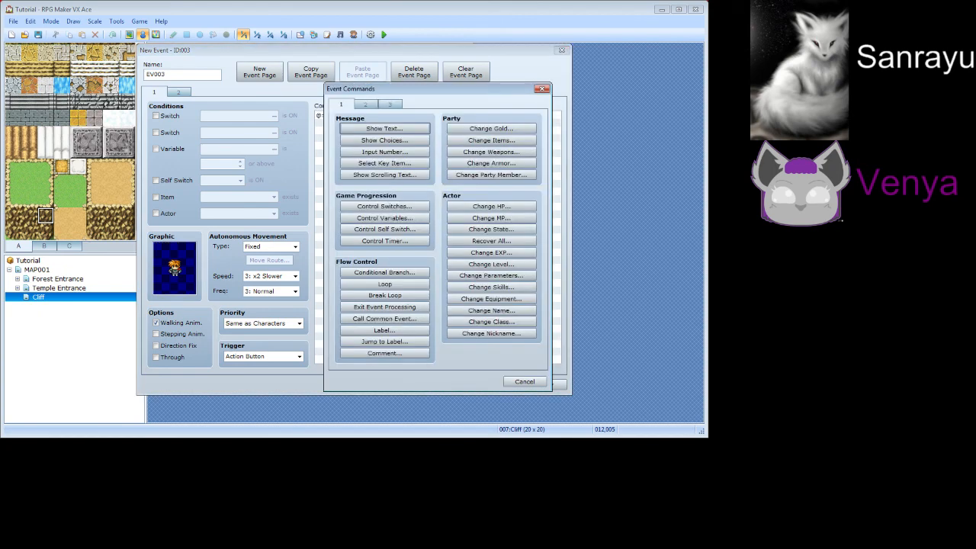
pyautogui.click(384, 128)
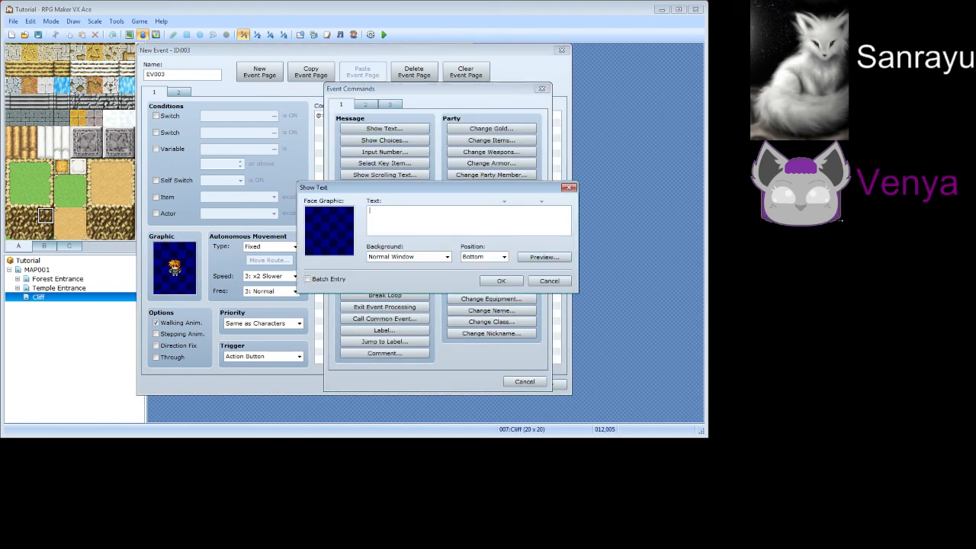
pyautogui.write('Talk to the girl first.')
pyautogui.doubleClick(330, 231)
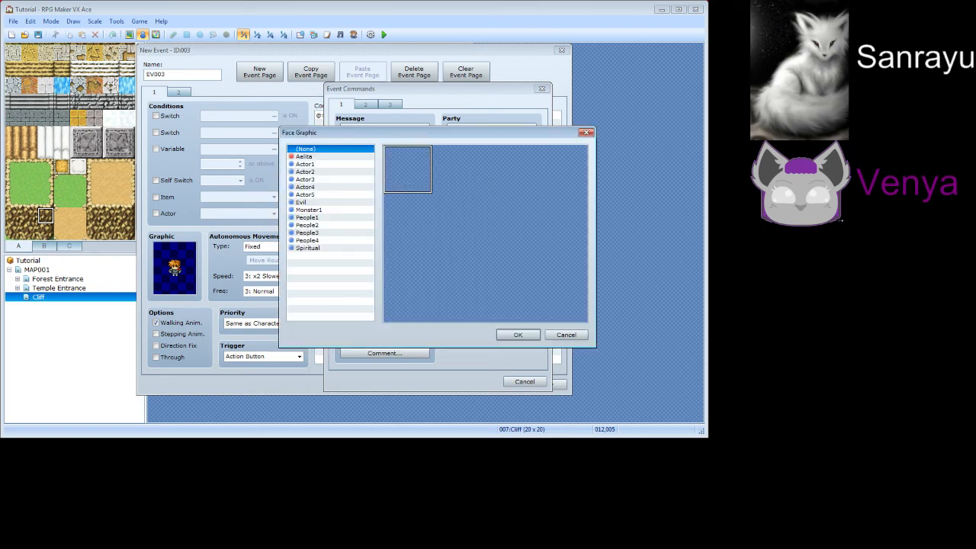
pyautogui.click(305, 164)
pyautogui.doubleClick(408, 169)
pyautogui.press('Return')
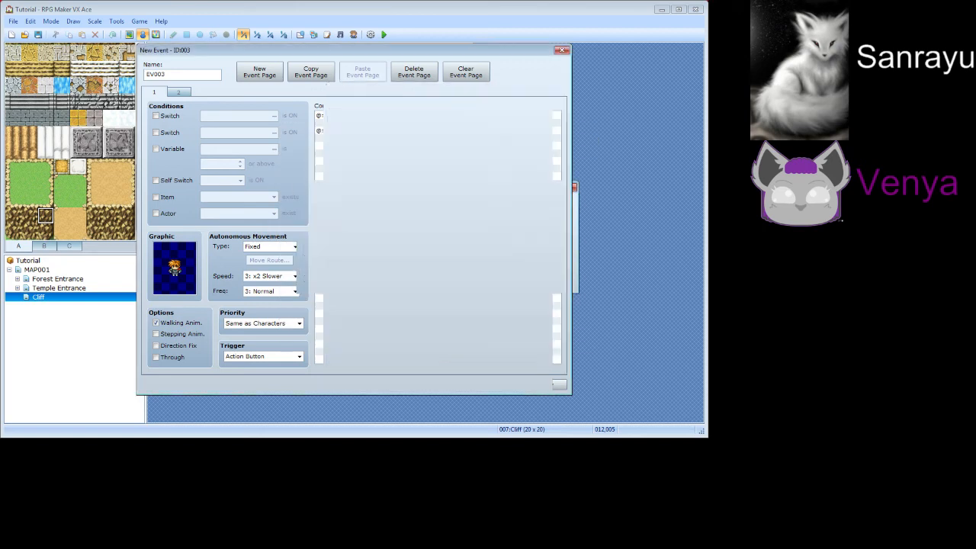
# On the event's second page, add and preview the message "Hi watcha need?" with the first Actor1 face
pyautogui.click(178, 92)
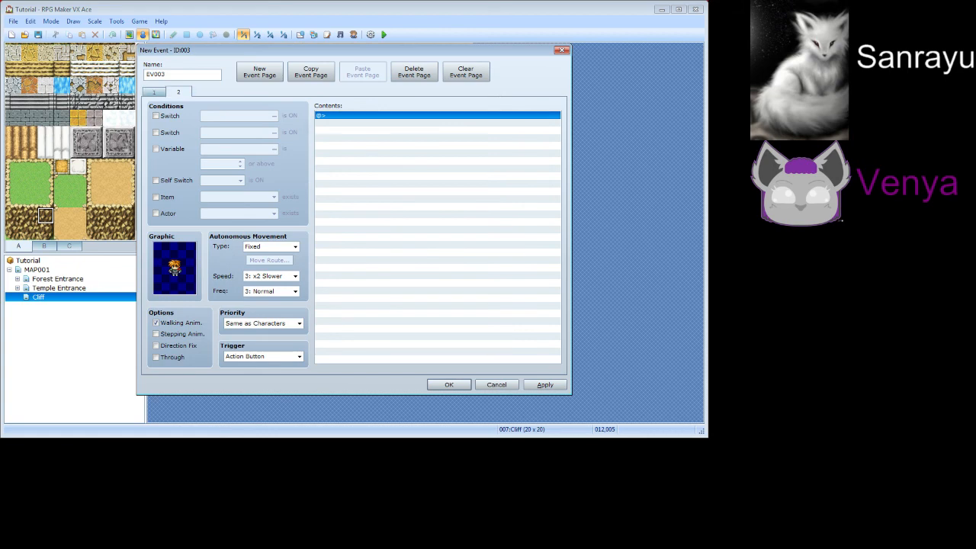
pyautogui.doubleClick(381, 116)
pyautogui.click(385, 128)
pyautogui.doubleClick(329, 229)
pyautogui.click(305, 164)
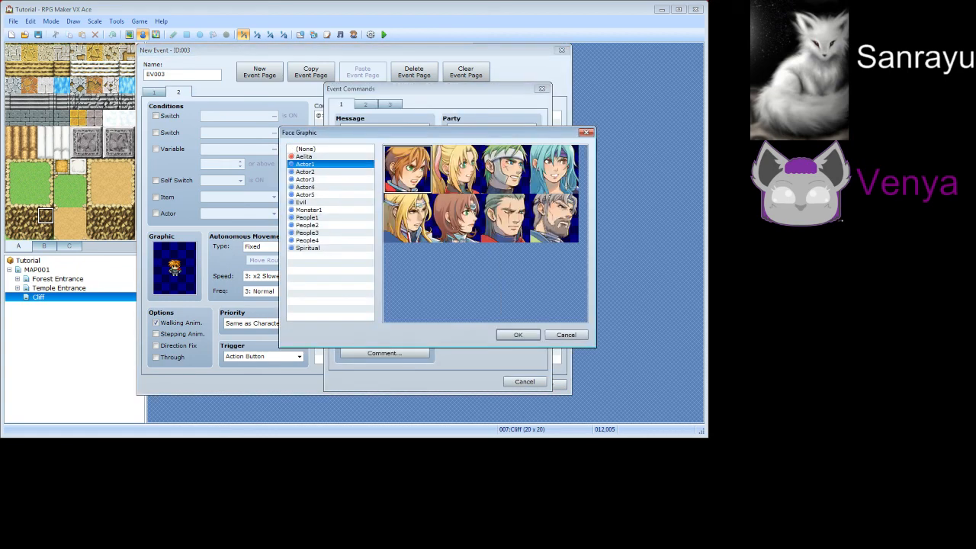
pyautogui.press('Return')
pyautogui.write('Hi watcha need?')
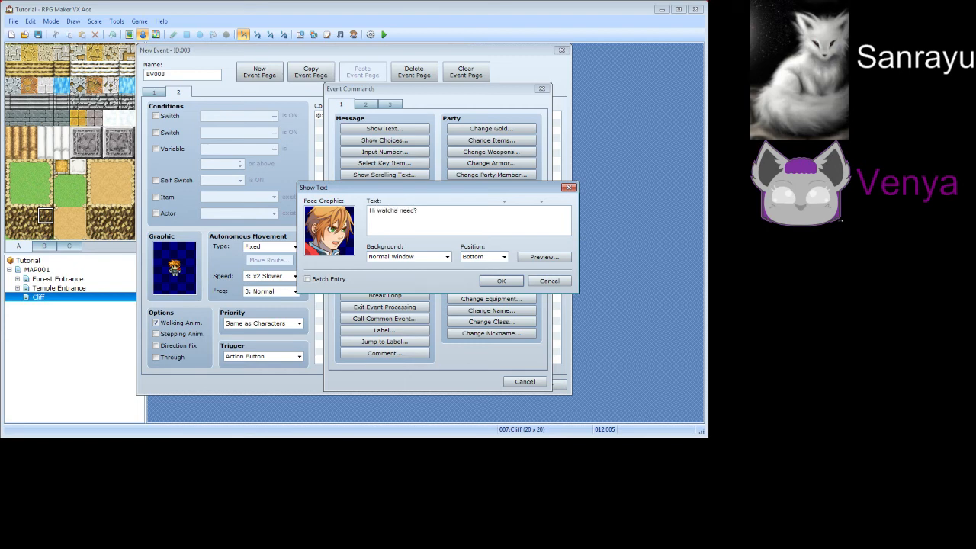
pyautogui.click(544, 257)
pyautogui.click(554, 275)
pyautogui.click(501, 280)
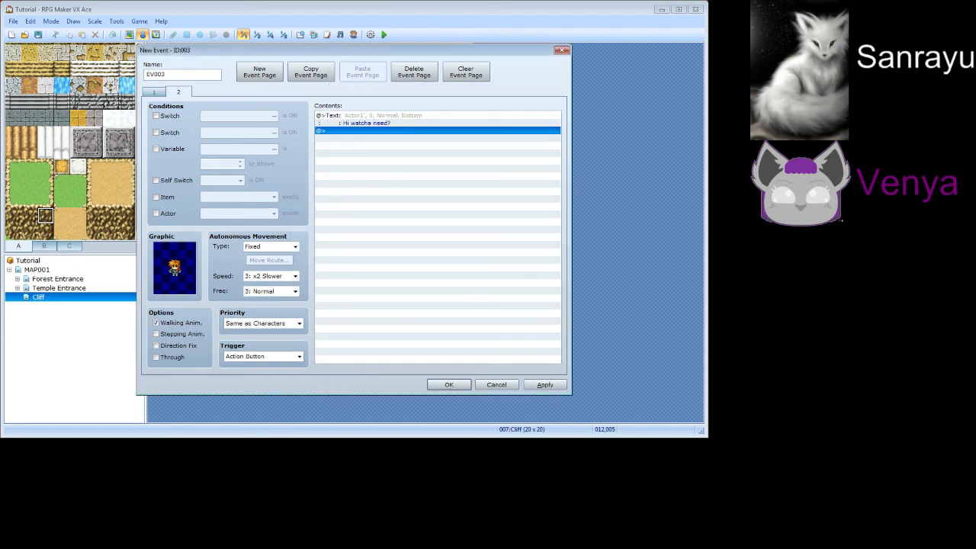
# Return to the new event's first page, apply the changes and close its editor
pyautogui.click(154, 92)
pyautogui.click(544, 385)
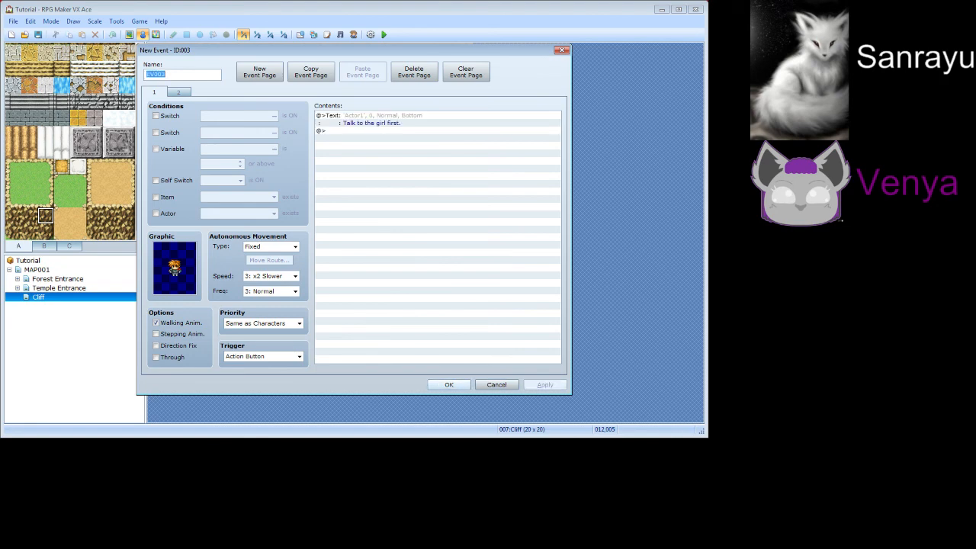
pyautogui.click(449, 384)
# Open the event command choices for a new line after the message on the blue-haired character's second event page
pyautogui.rightClick(303, 132)
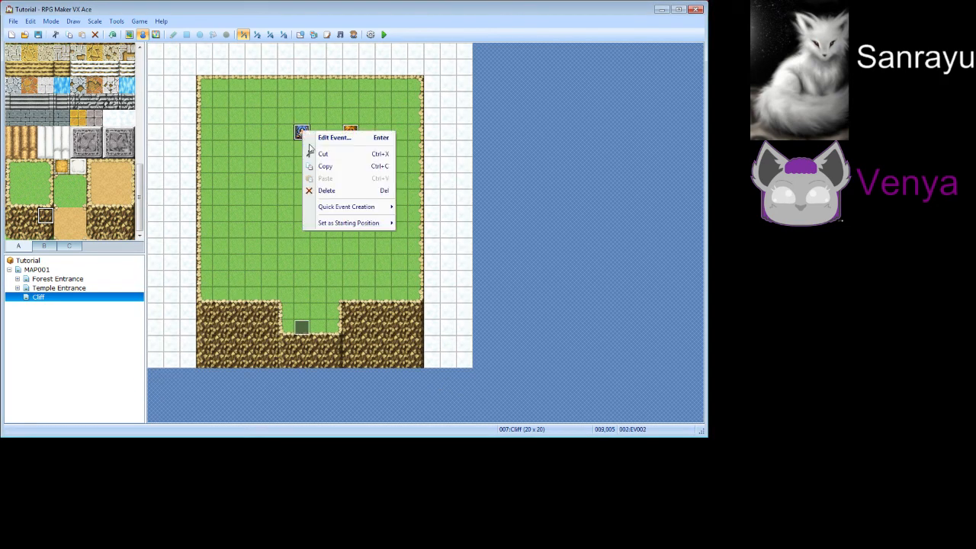
pyautogui.click(328, 138)
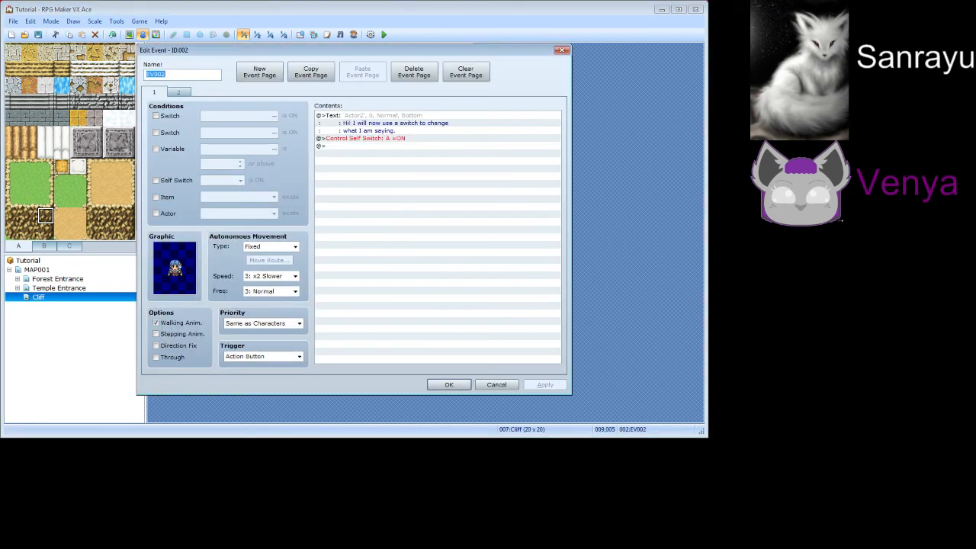
pyautogui.click(179, 92)
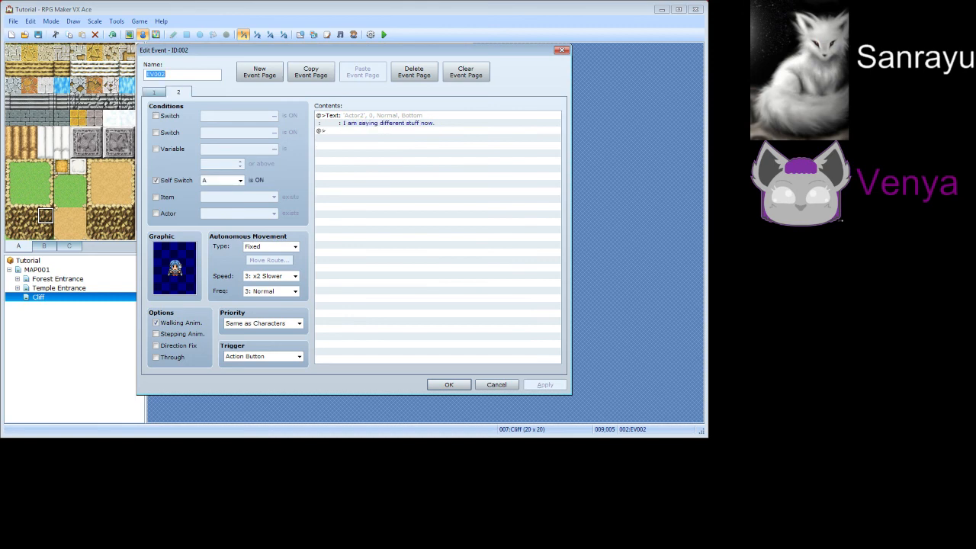
pyautogui.doubleClick(327, 130)
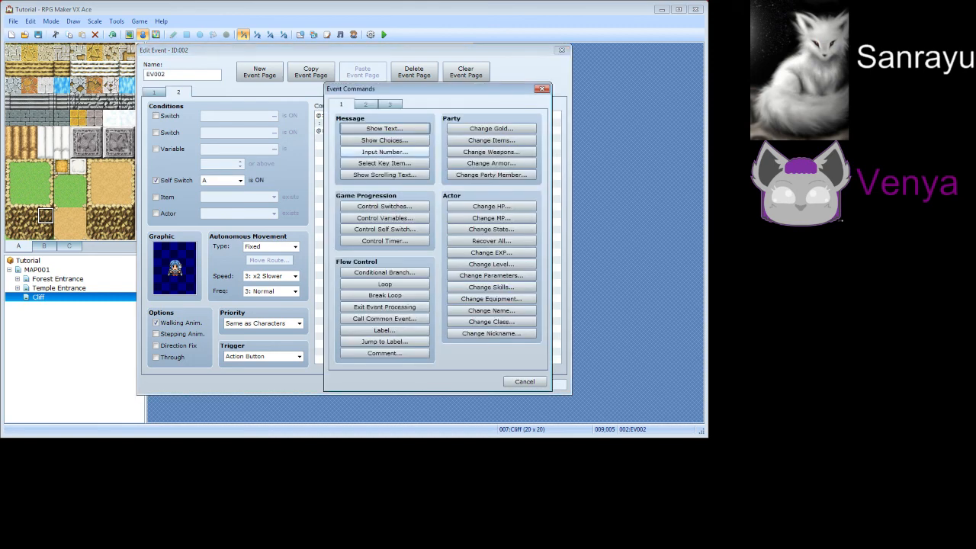
pyautogui.click(384, 207)
pyautogui.click(480, 214)
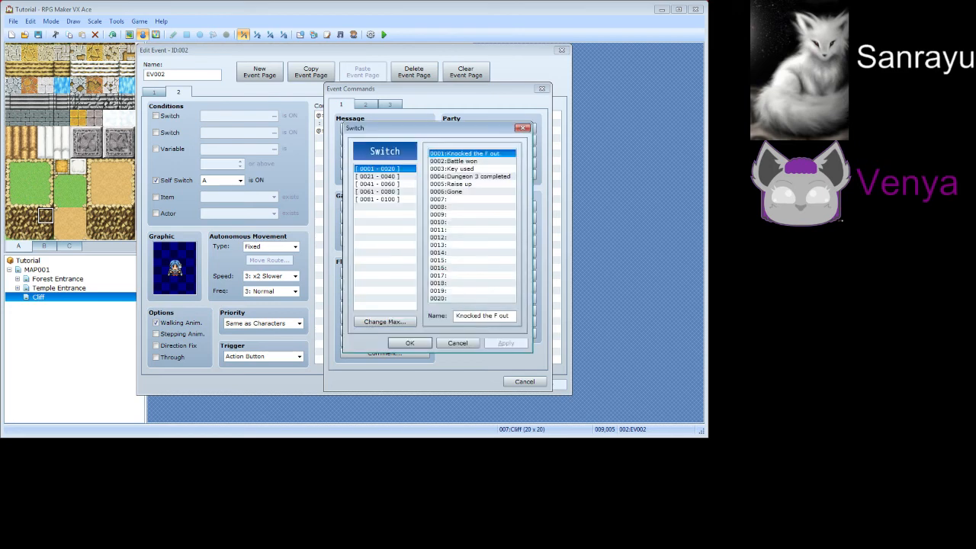
pyautogui.click(472, 199)
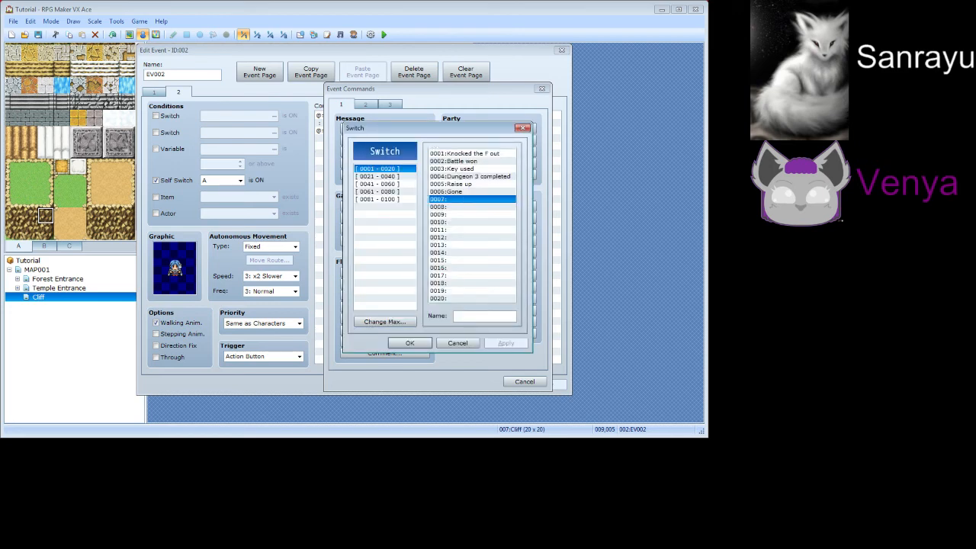
pyautogui.click(457, 343)
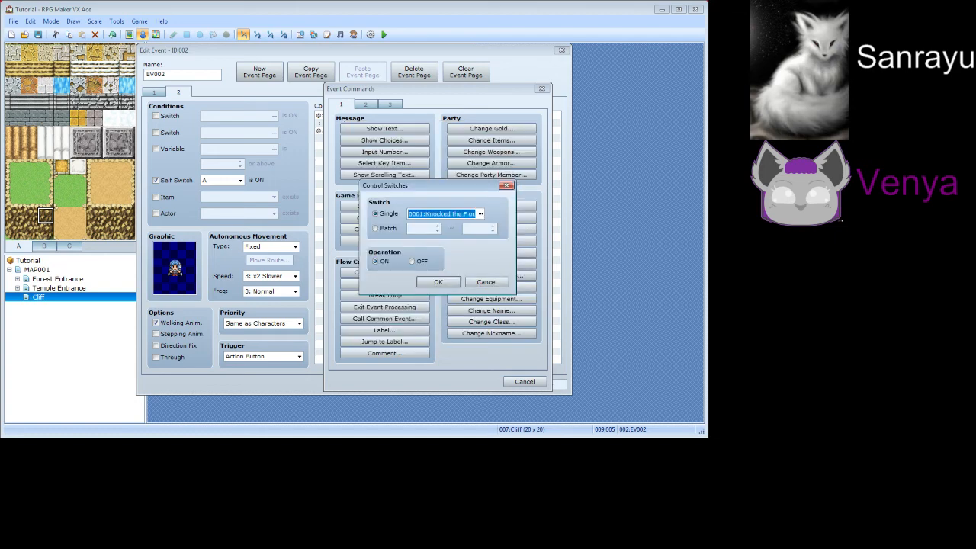
pyautogui.click(487, 280)
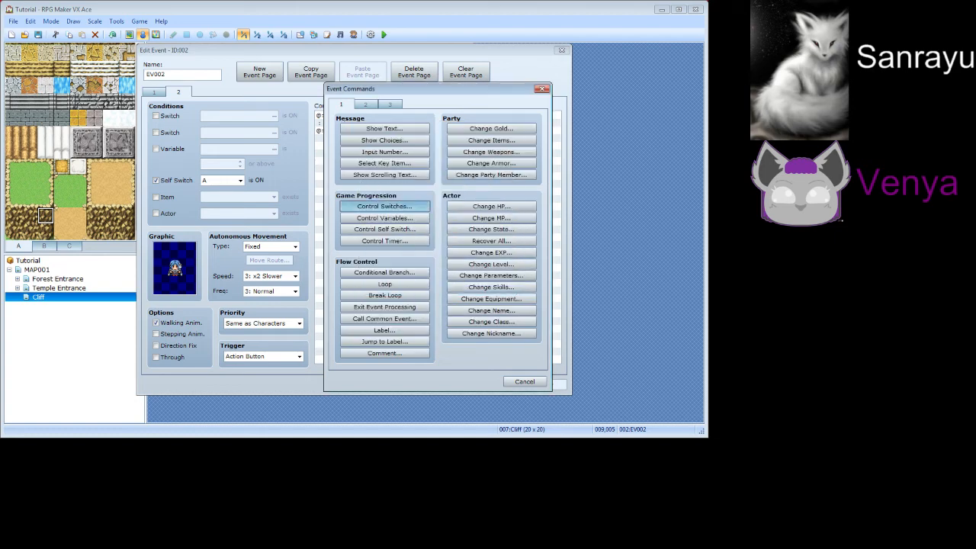
# Add a command turning on switch 0007, named "Talk 1", after the blue-haired character's second-page message, and save the event
pyautogui.click(384, 205)
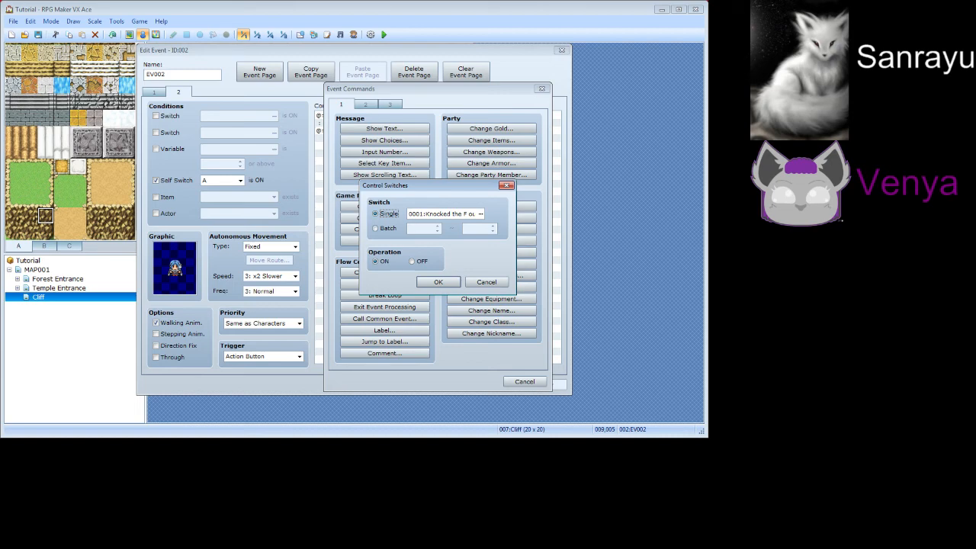
pyautogui.click(480, 213)
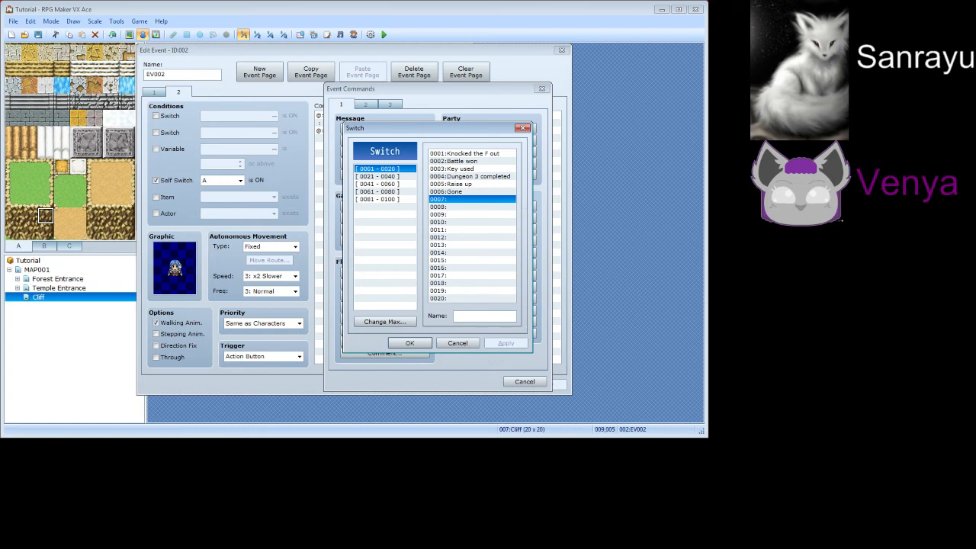
pyautogui.click(484, 315)
pyautogui.write('Talk 1')
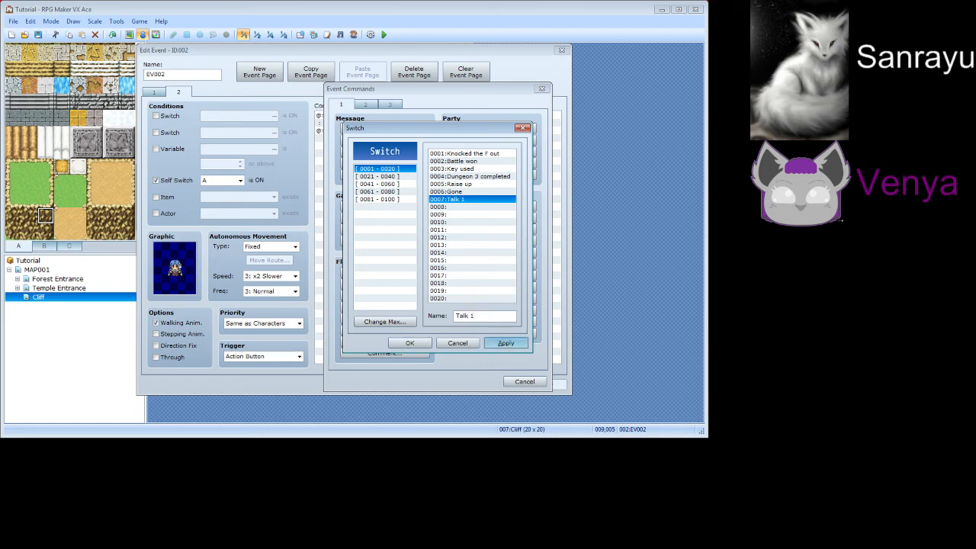
pyautogui.click(409, 343)
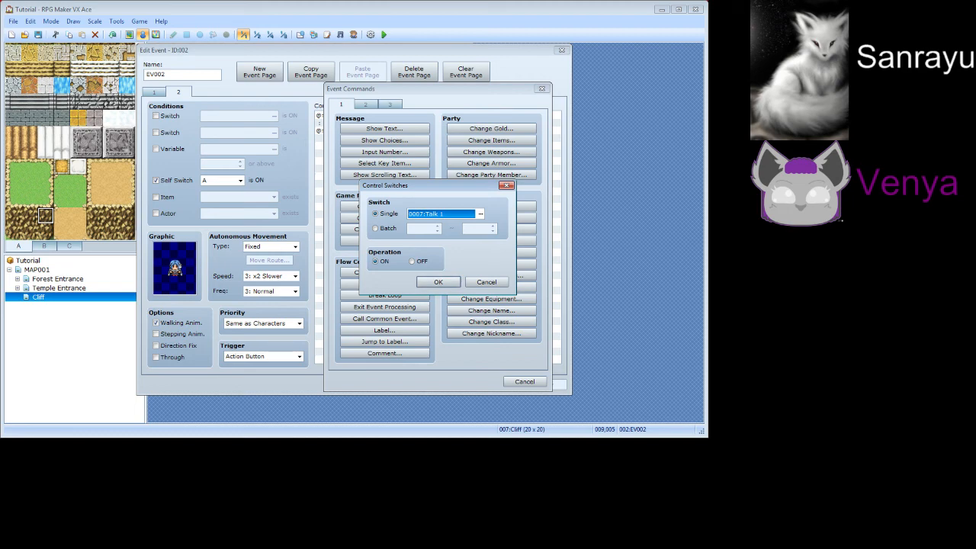
pyautogui.click(438, 282)
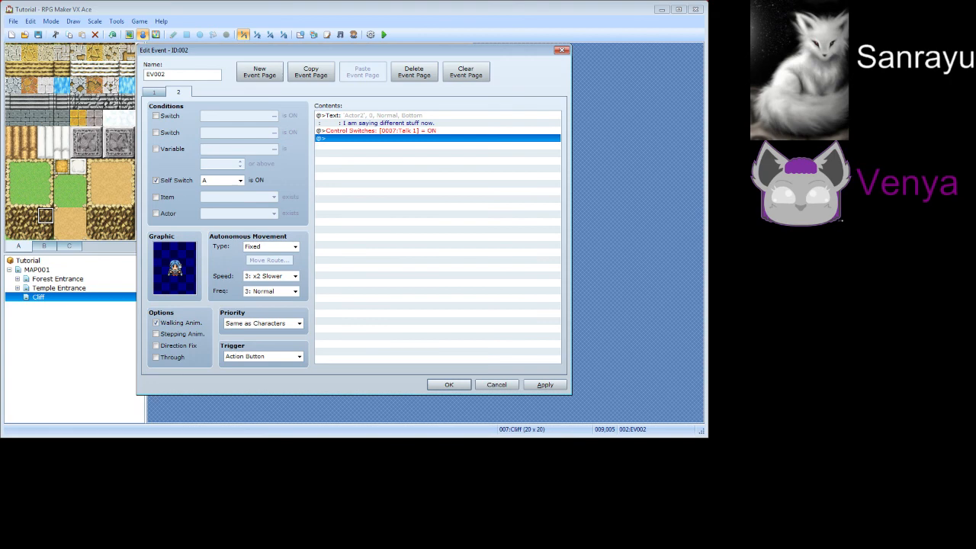
pyautogui.click(449, 384)
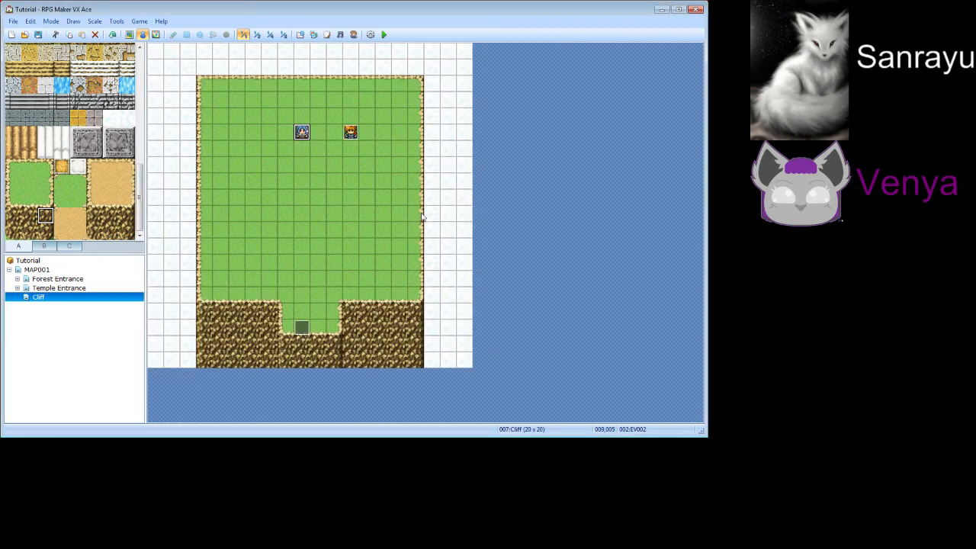
# Make the orange-haired character's second event page require switch 0007 "Talk 1" to be on, and save the event
pyautogui.rightClick(348, 134)
pyautogui.click(374, 138)
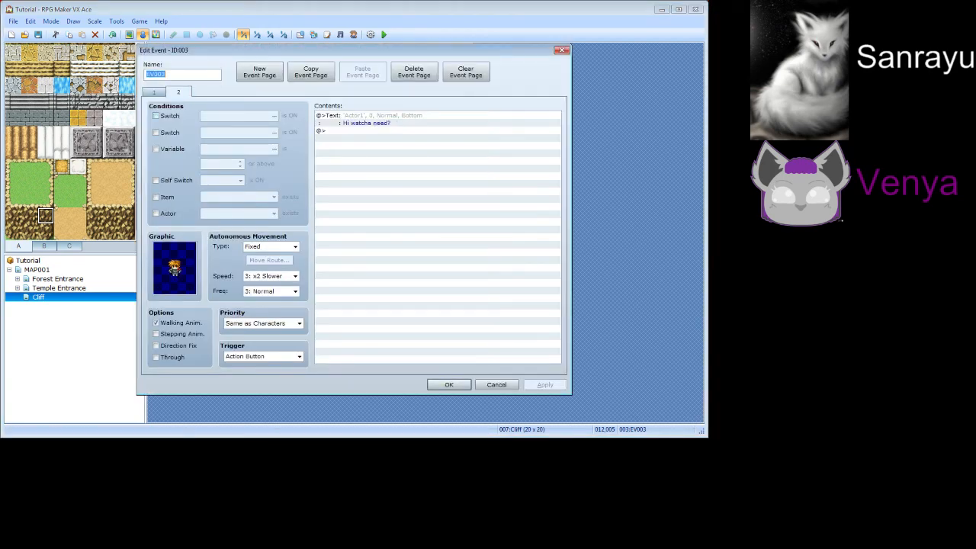
pyautogui.click(156, 116)
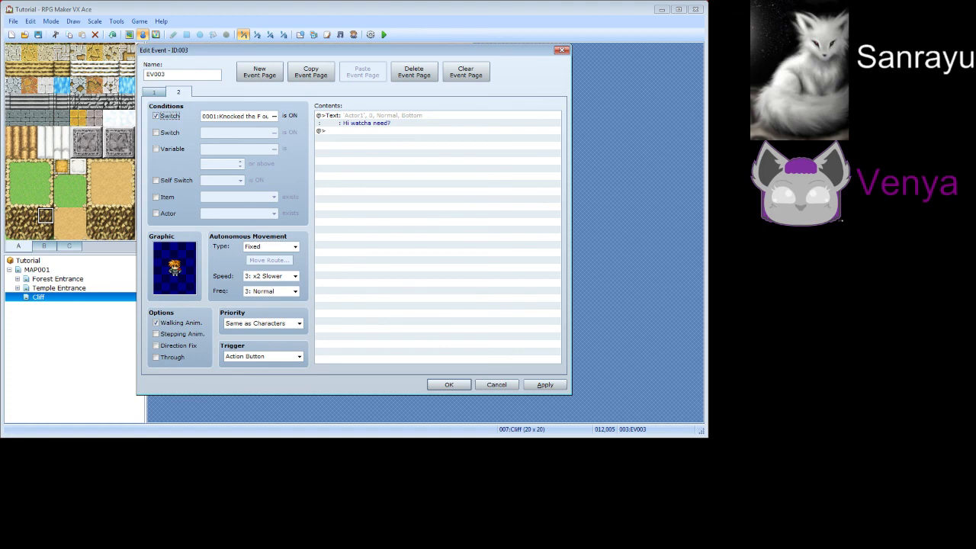
pyautogui.click(273, 116)
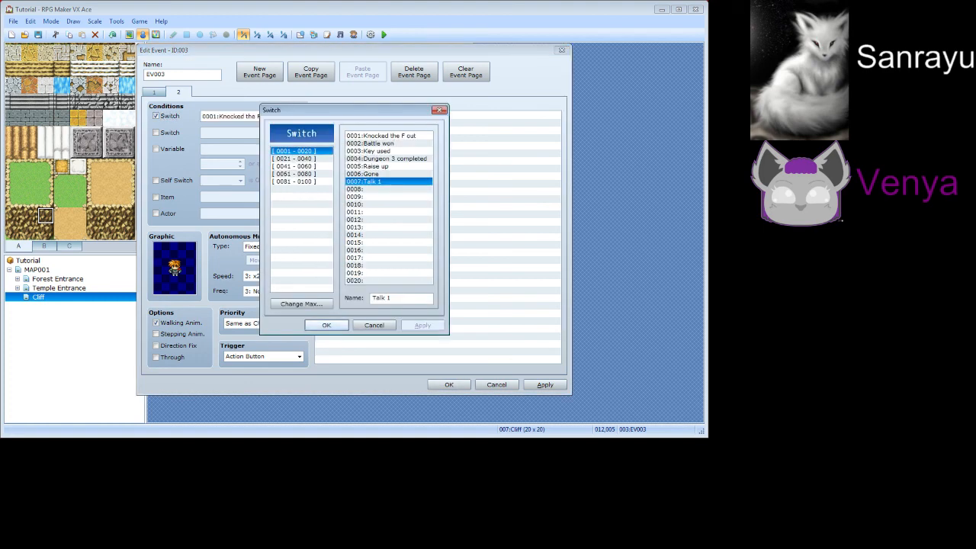
pyautogui.click(326, 325)
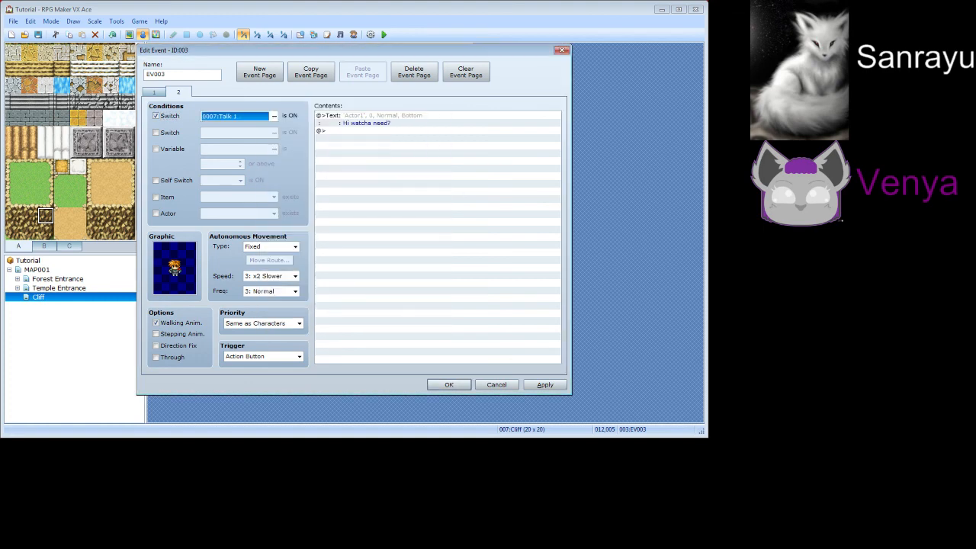
pyautogui.click(545, 384)
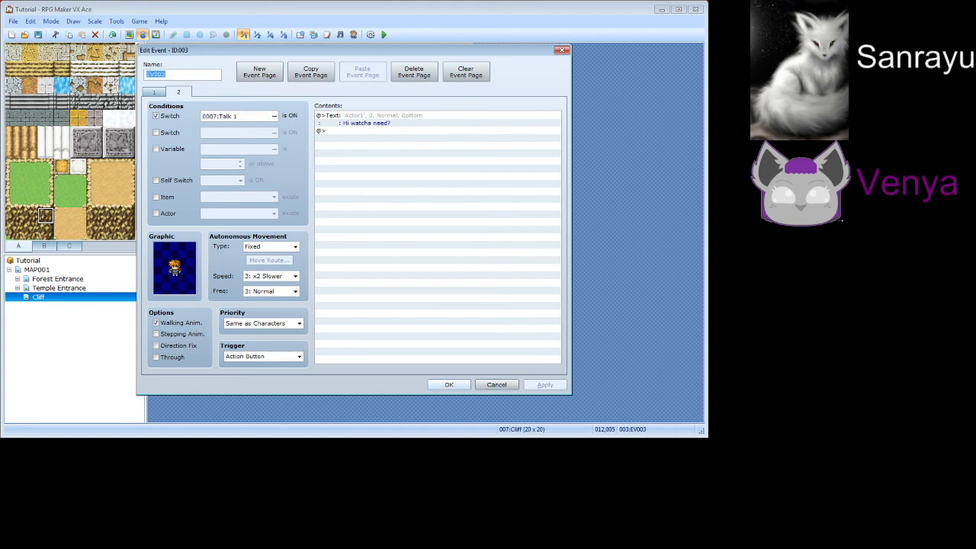
pyautogui.click(449, 384)
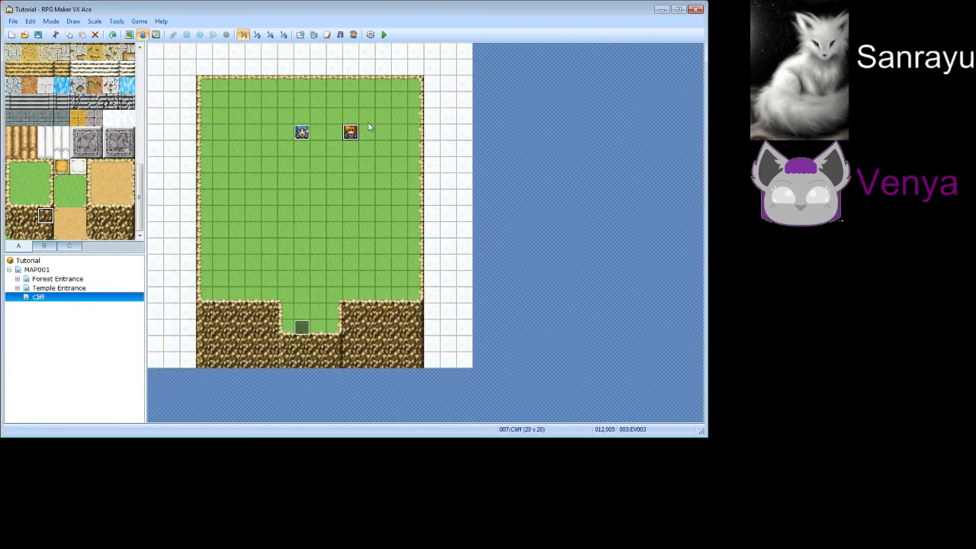
# Start a playtest with a new game and walk to the Cliff map
pyautogui.click(383, 34)
pyautogui.press('Return')
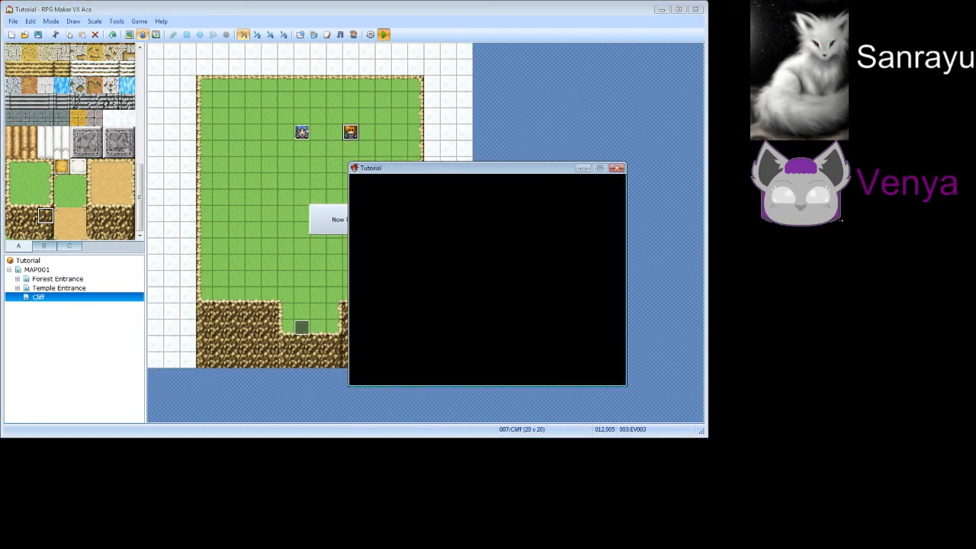
pyautogui.press('Up')
pyautogui.press('Return')
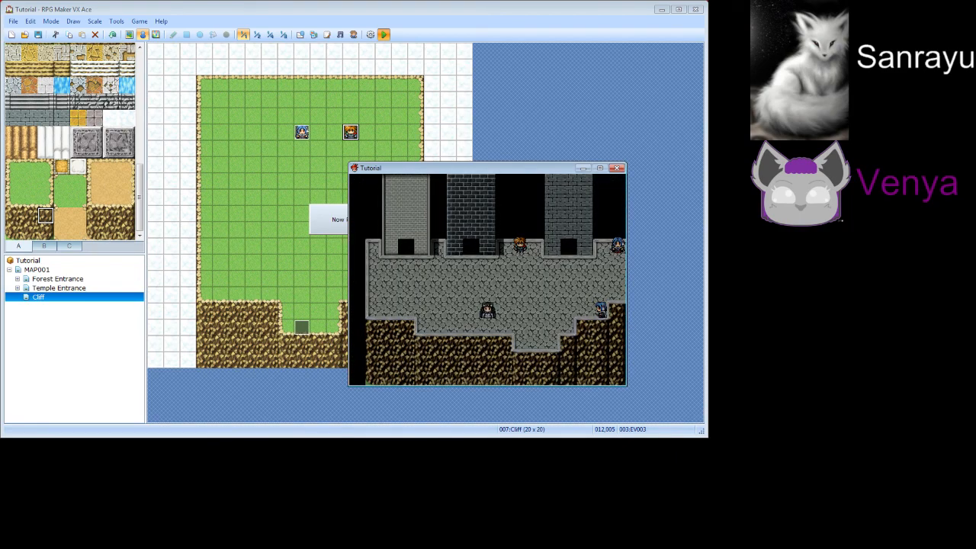
pyautogui.press('Left')
pyautogui.press('Up')
pyautogui.press('Up')
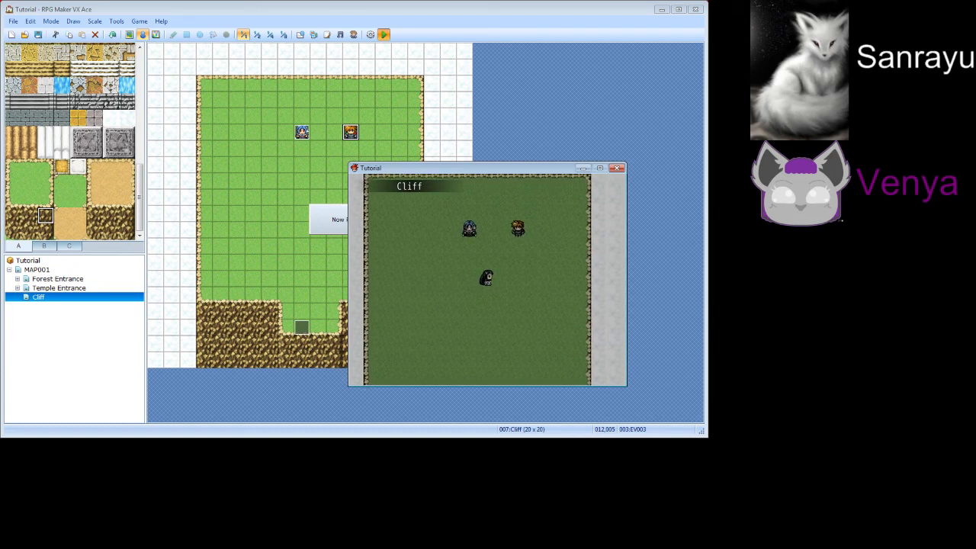
# In the playtest, talk to the orange-haired character before speaking to the blue-haired girl, and approach her
pyautogui.press('Return')
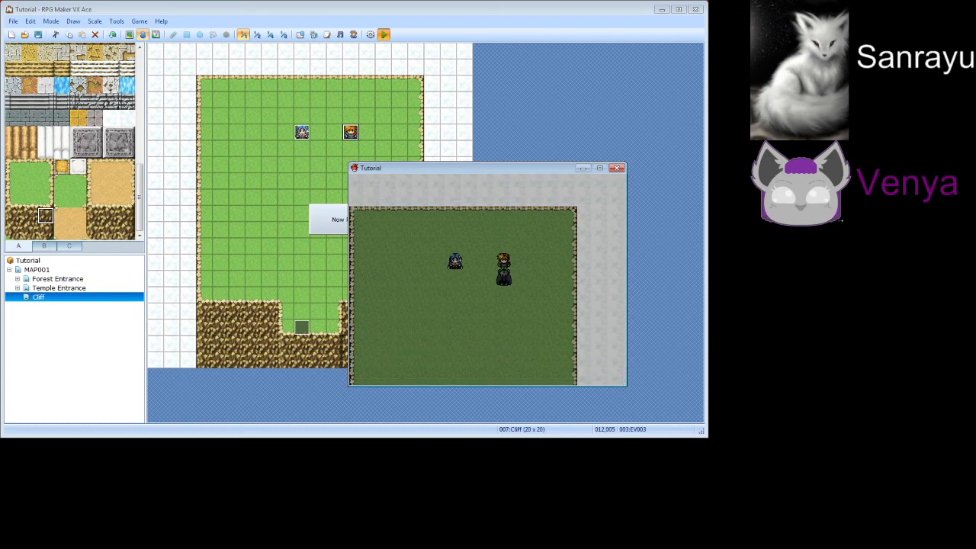
pyautogui.press('Return')
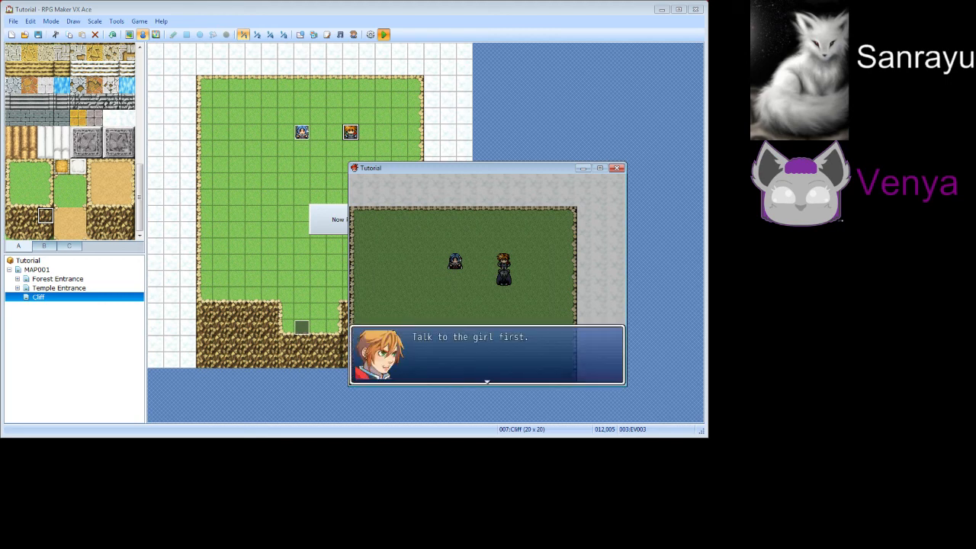
pyautogui.press('Return')
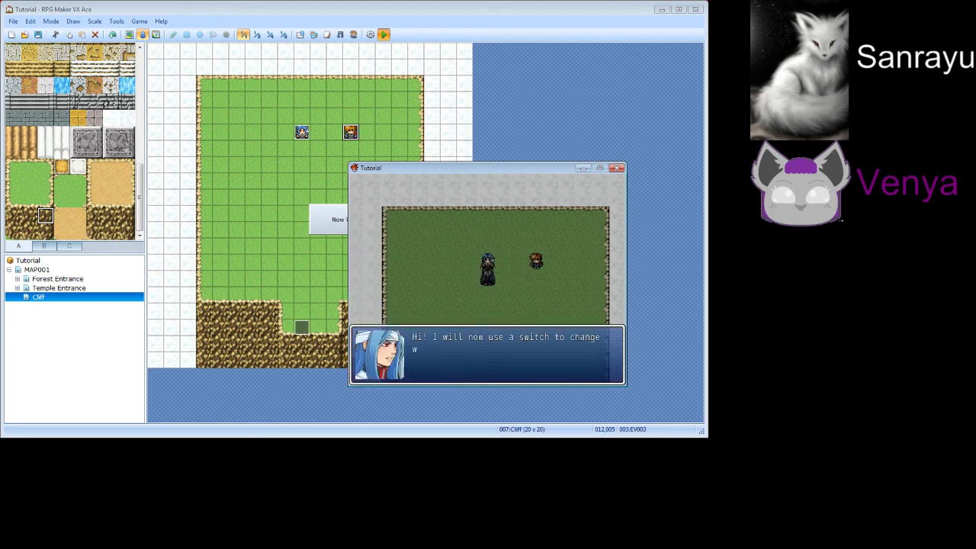
# Go through both of the blue-haired girl's messages in the playtest and walk back to the orange-haired character
pyautogui.press('Return')
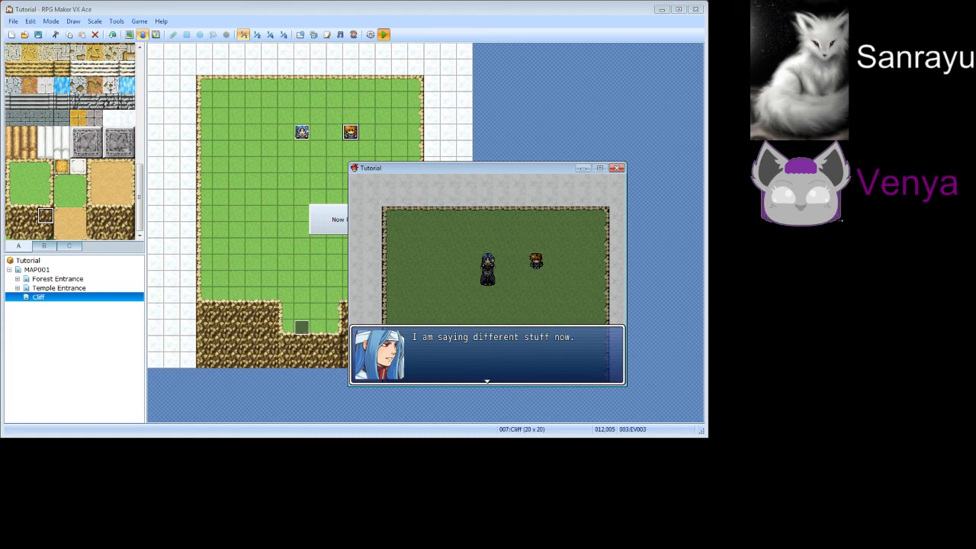
pyautogui.press('Return')
pyautogui.press('Right')
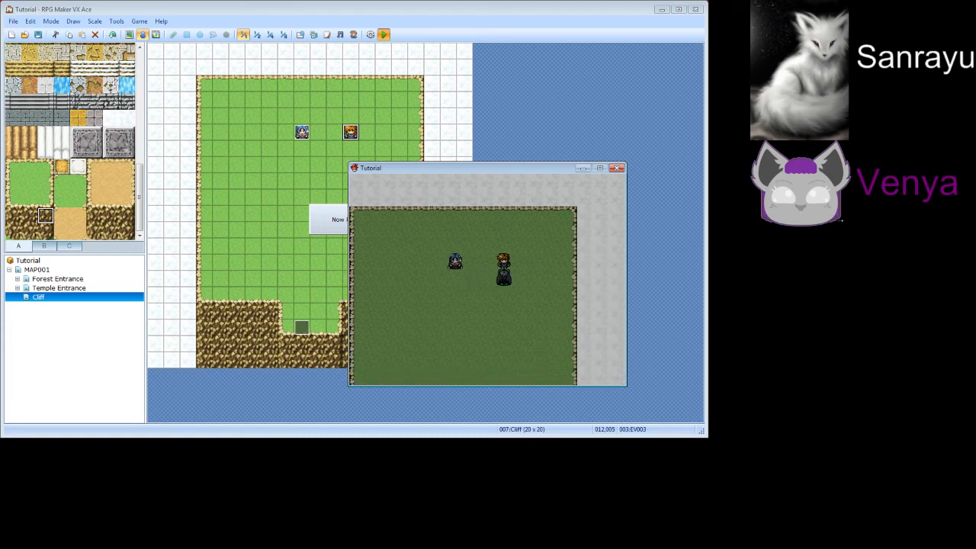
# Talk to the orange-haired character again to check the switched dialogue, and close the playtest
pyautogui.press('Return')
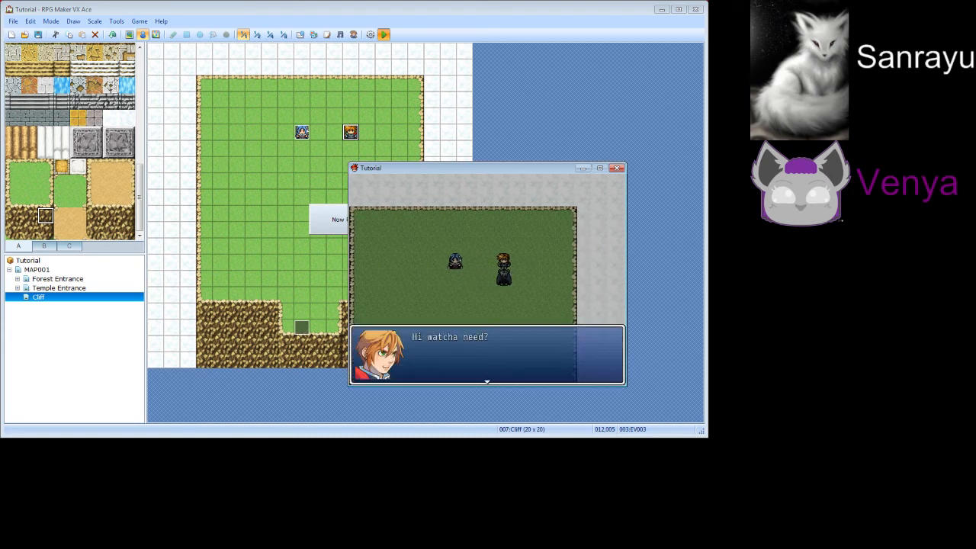
pyautogui.press('Return')
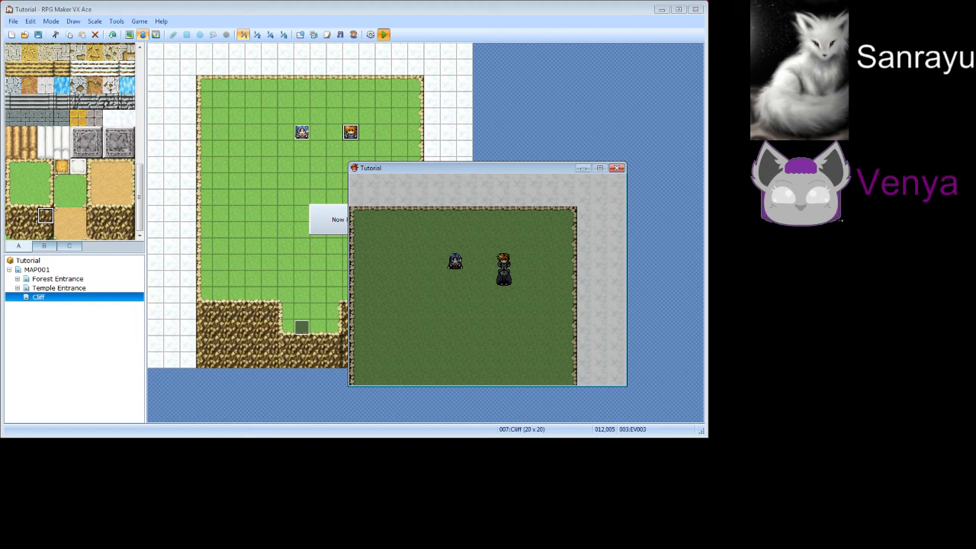
pyautogui.click(613, 168)
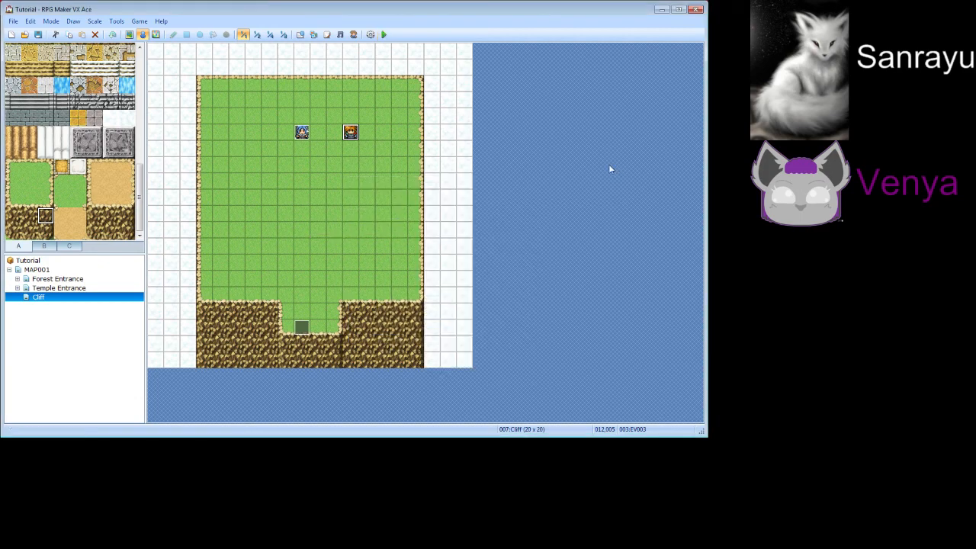
# Review the first page of the orange-haired character's event and close it without changes
pyautogui.rightClick(347, 143)
pyautogui.click(370, 149)
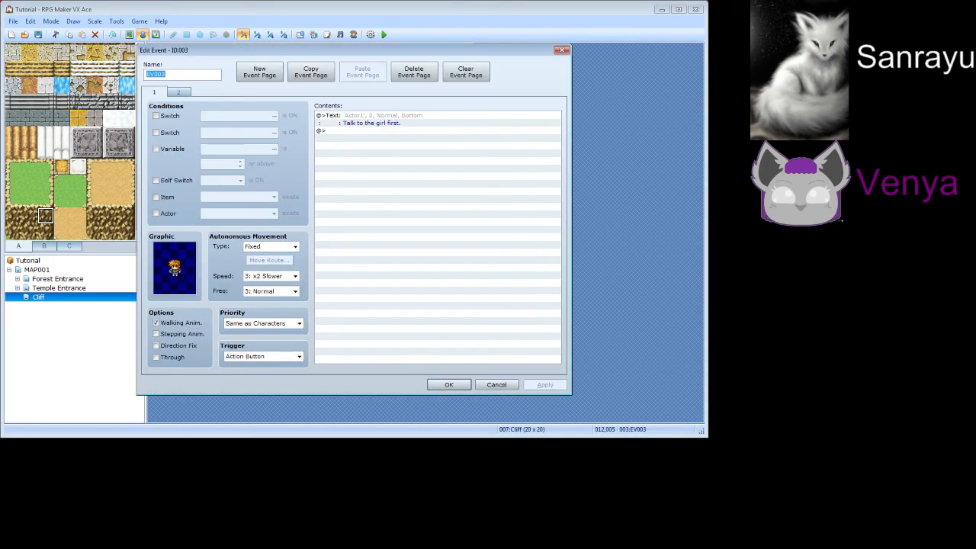
pyautogui.click(496, 384)
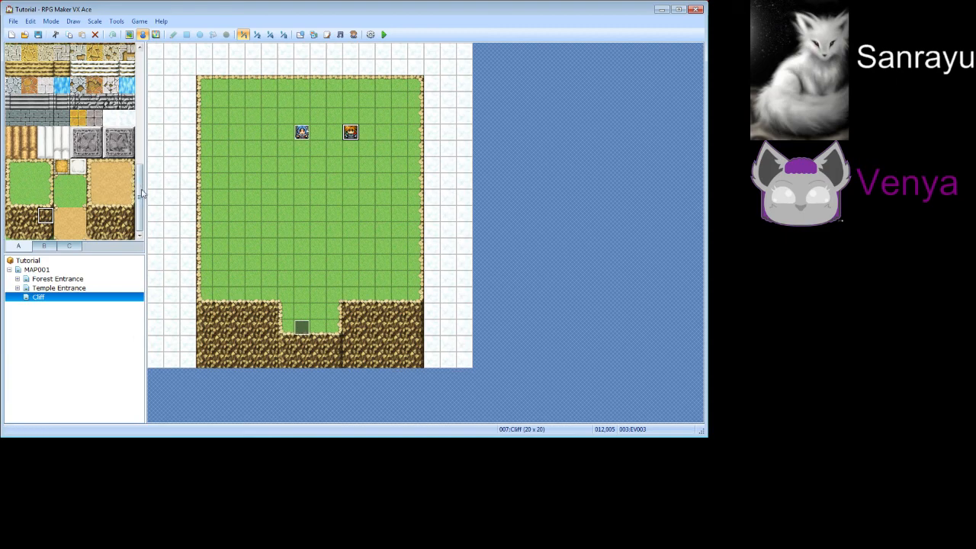
# Try out a wooden fence row below the two characters on the Cliff map and remove it
pyautogui.moveTo(141, 194); pyautogui.dragTo(134, 72)
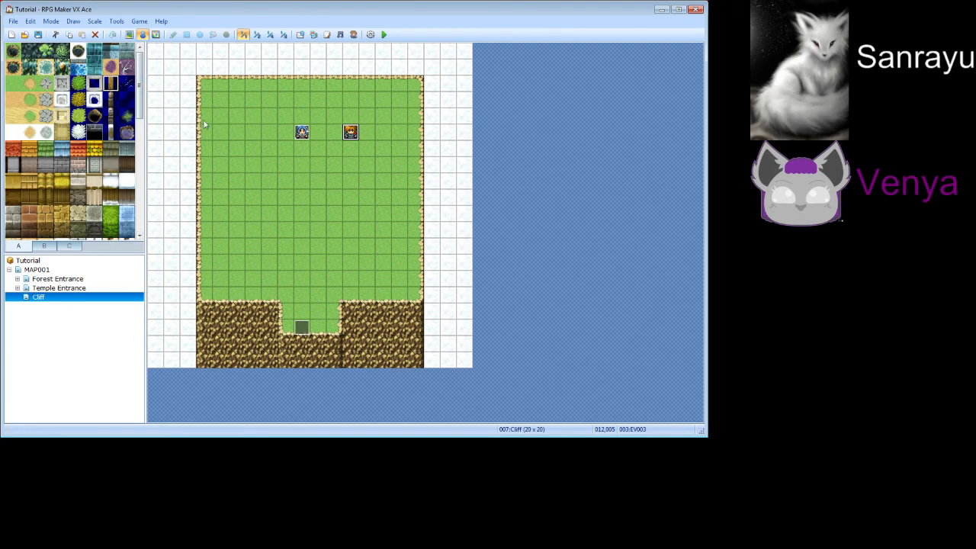
pyautogui.click(129, 35)
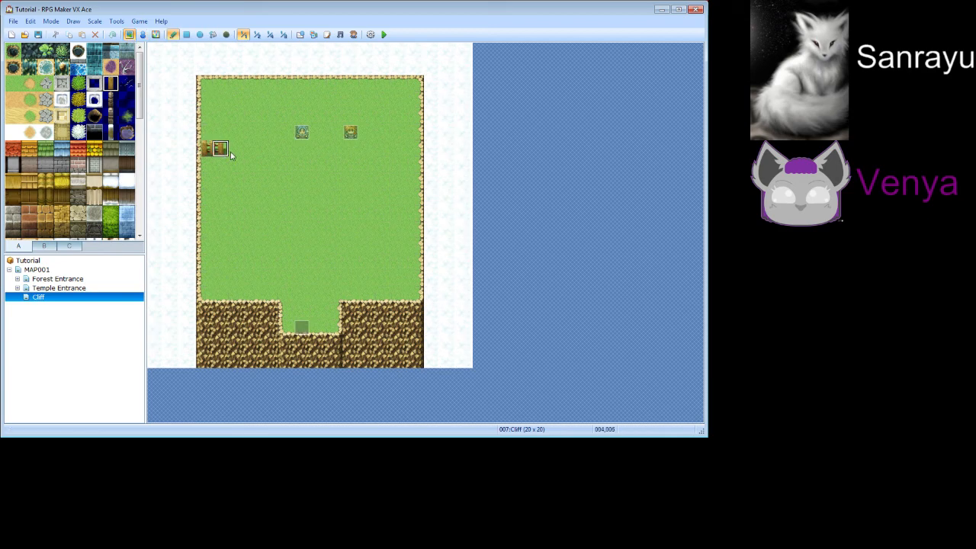
pyautogui.moveTo(230, 152); pyautogui.dragTo(319, 152)
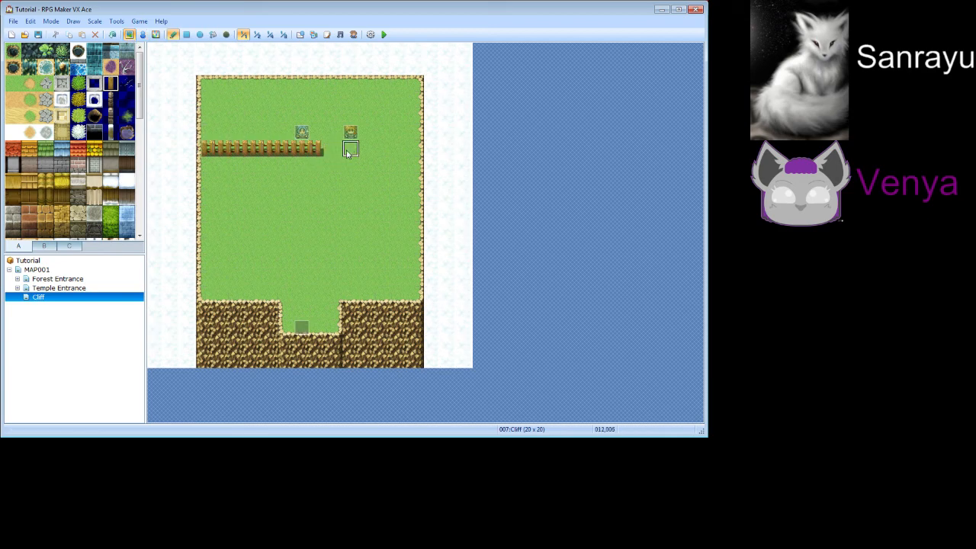
pyautogui.moveTo(331, 153); pyautogui.dragTo(212, 155)
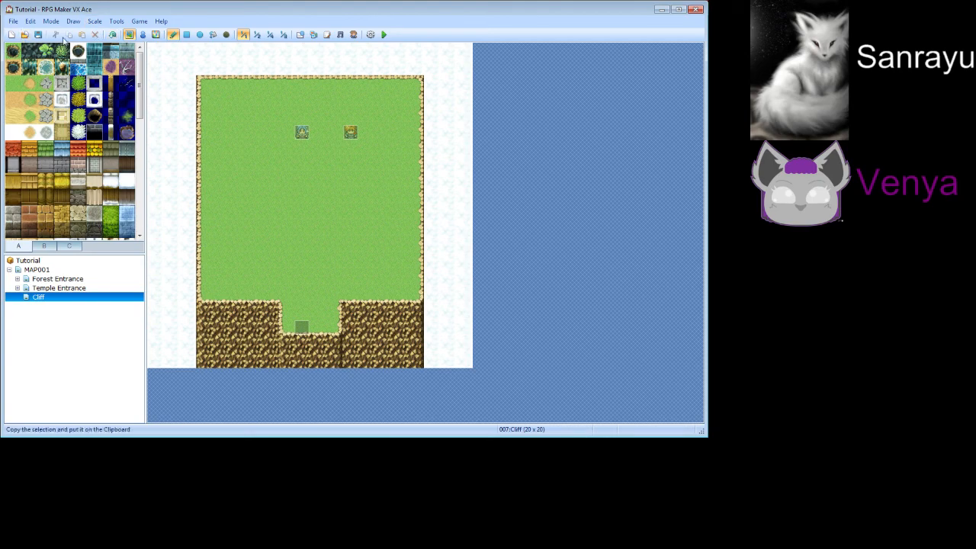
# Copy the orange-haired character's event from the Cliff map and paste it below the middle tower's doorway on MAP001
pyautogui.click(147, 38)
pyautogui.rightClick(350, 133)
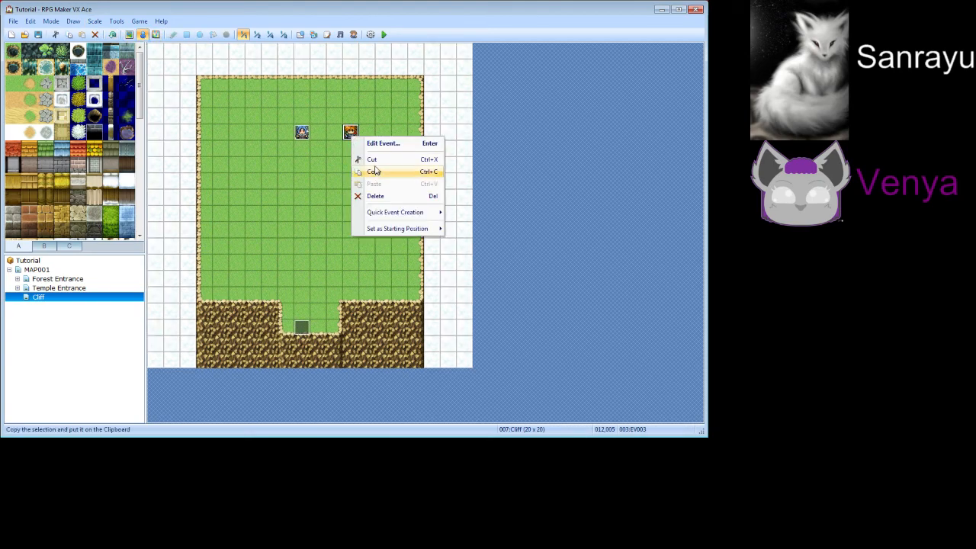
pyautogui.click(375, 174)
pyautogui.click(53, 288)
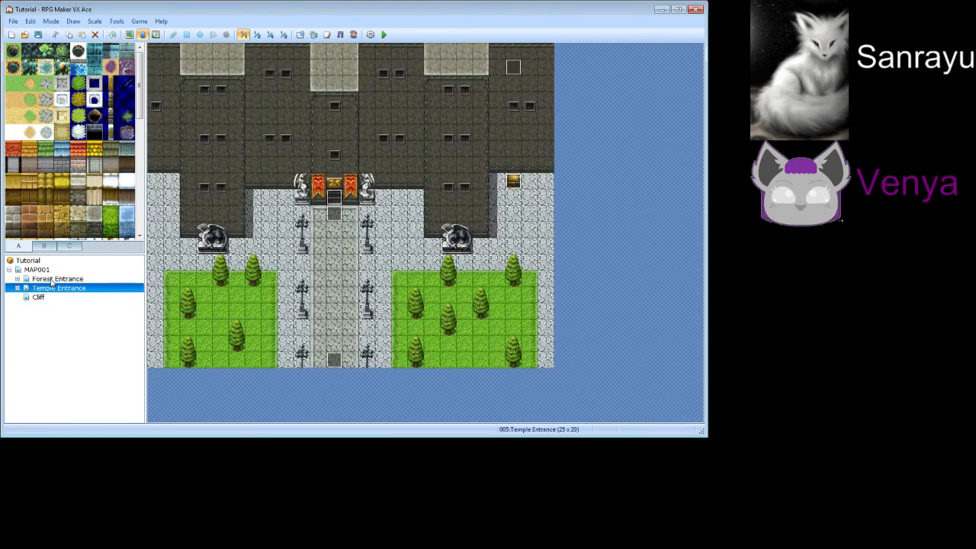
pyautogui.click(51, 280)
pyautogui.click(38, 270)
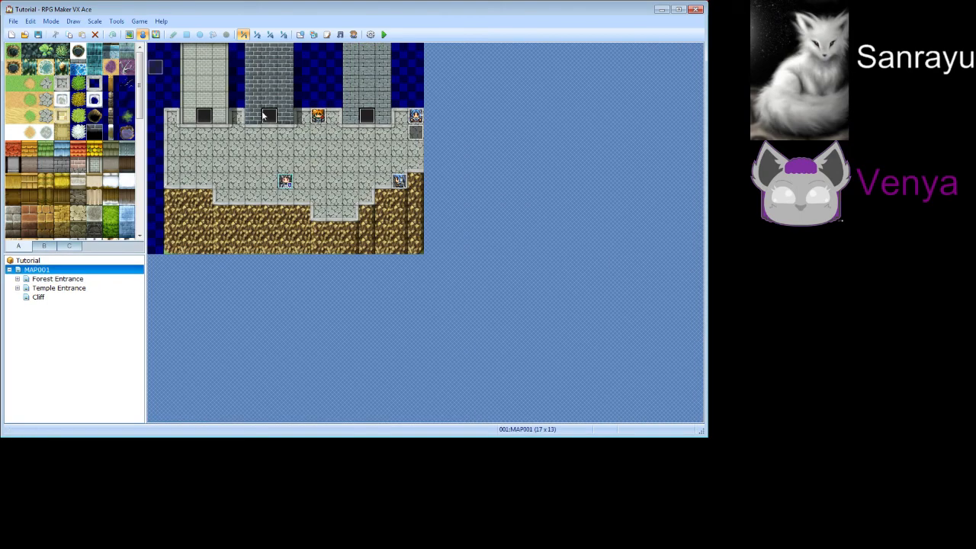
pyautogui.rightClick(271, 133)
pyautogui.click(285, 178)
# Change the first-page message of the guard event below the middle tower's doorway to "You cannot enter!" and preview it
pyautogui.doubleClick(267, 132)
pyautogui.click(365, 115)
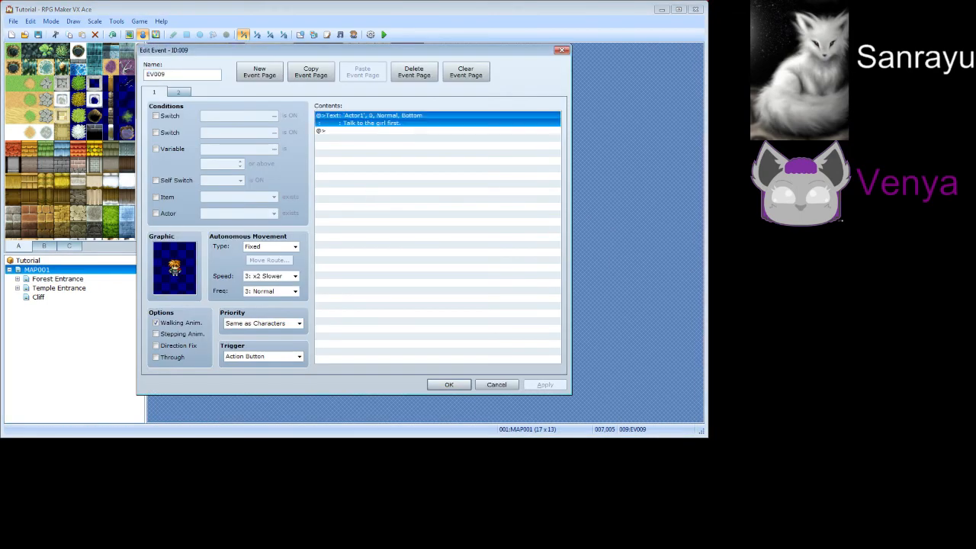
pyautogui.doubleClick(366, 115)
pyautogui.hotkey('ctrl', 'a')
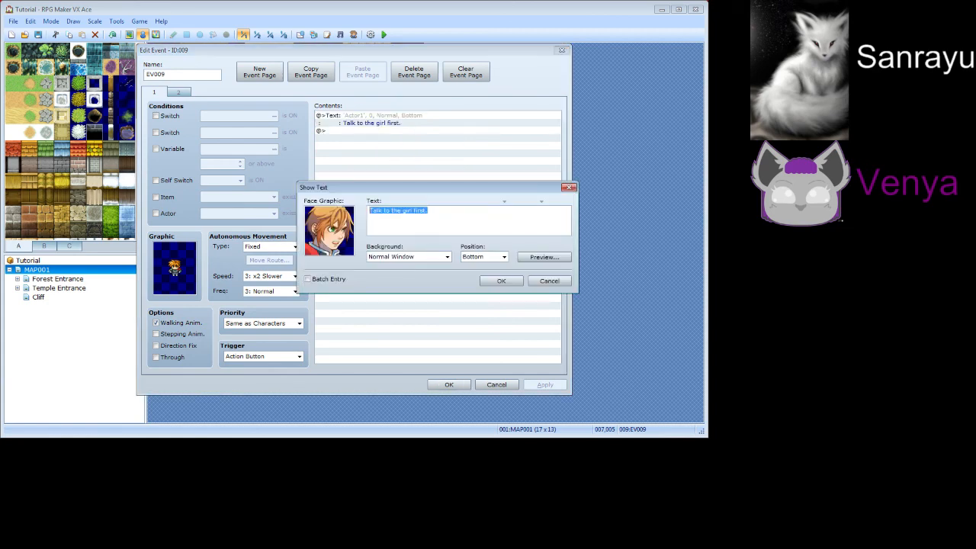
pyautogui.write('You cannot enter!')
pyautogui.click(545, 257)
pyautogui.click(545, 257)
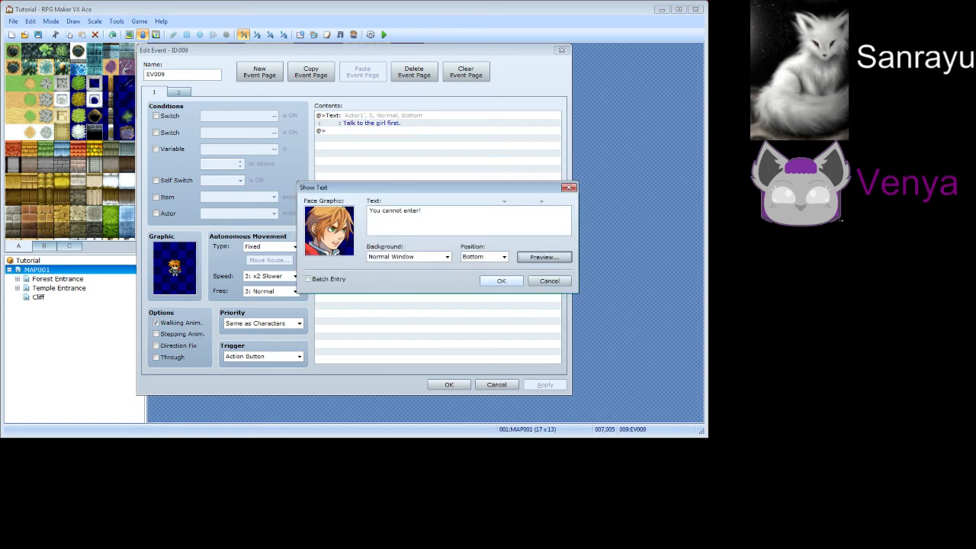
pyautogui.click(501, 281)
# Cut the existing text message from the second page of the guard event
pyautogui.click(178, 92)
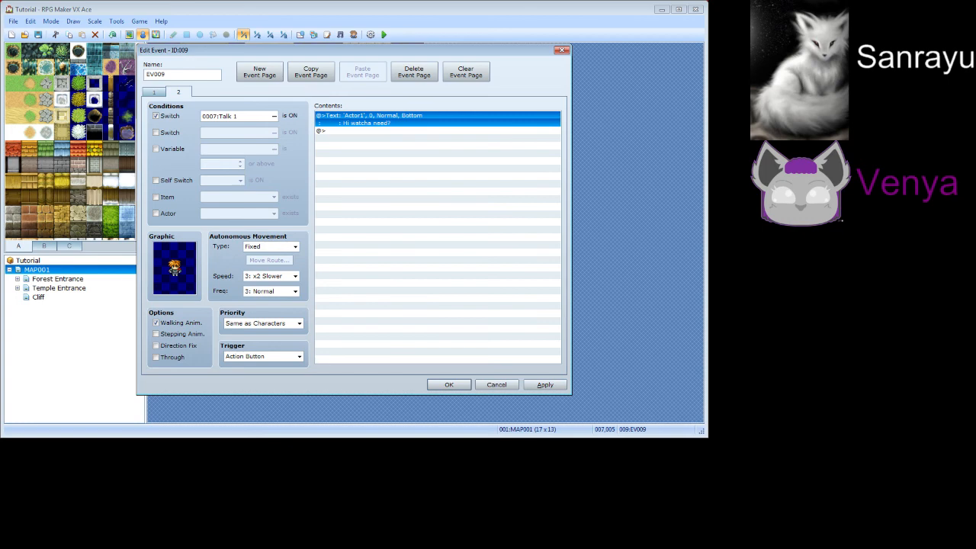
pyautogui.click(154, 92)
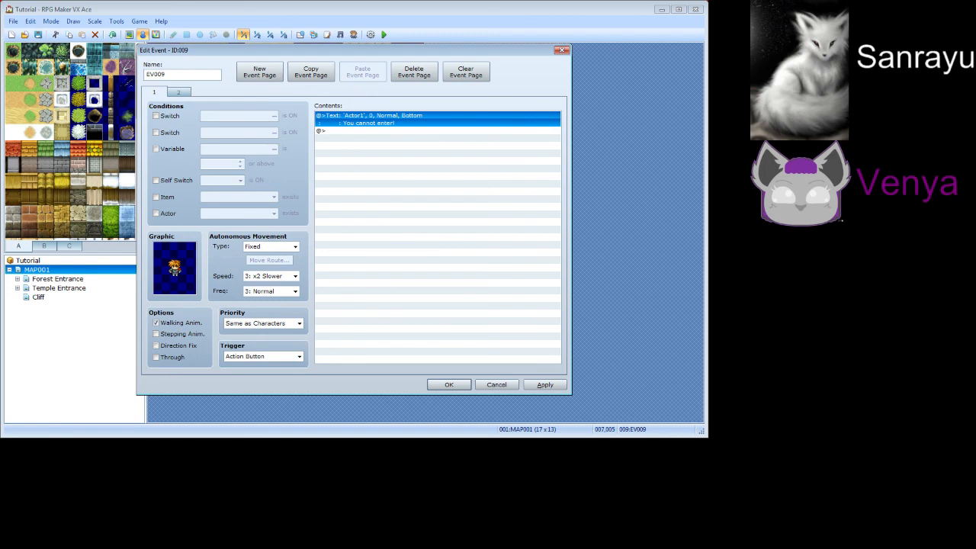
pyautogui.moveTo(411, 50); pyautogui.dragTo(419, 52)
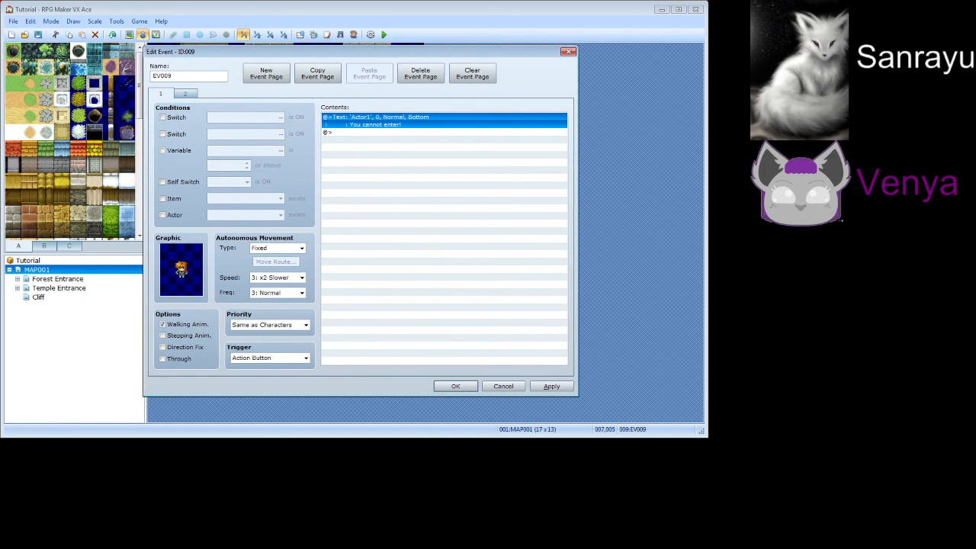
pyautogui.click(186, 92)
pyautogui.rightClick(355, 119)
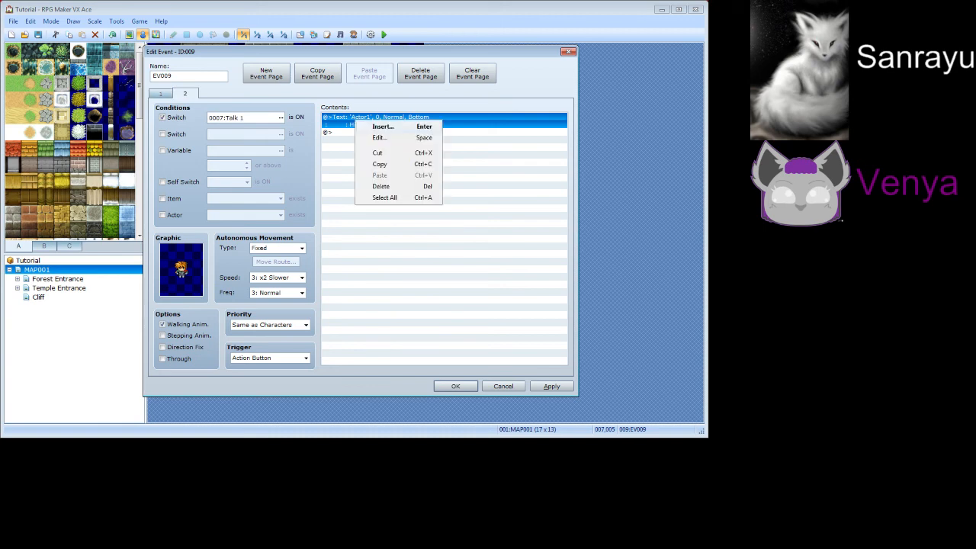
pyautogui.click(377, 153)
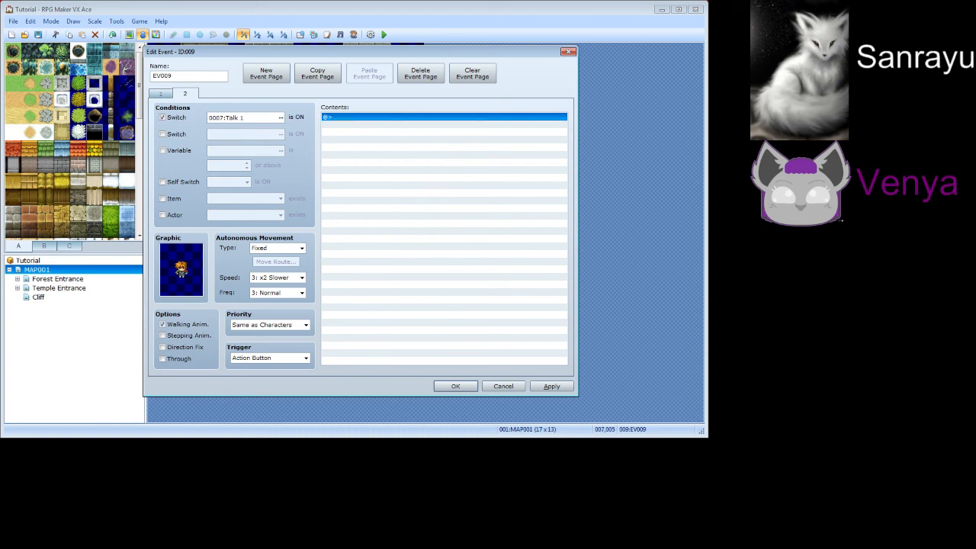
# Set the second page's graphic to (None) and its trigger to Player Touch
pyautogui.doubleClick(181, 270)
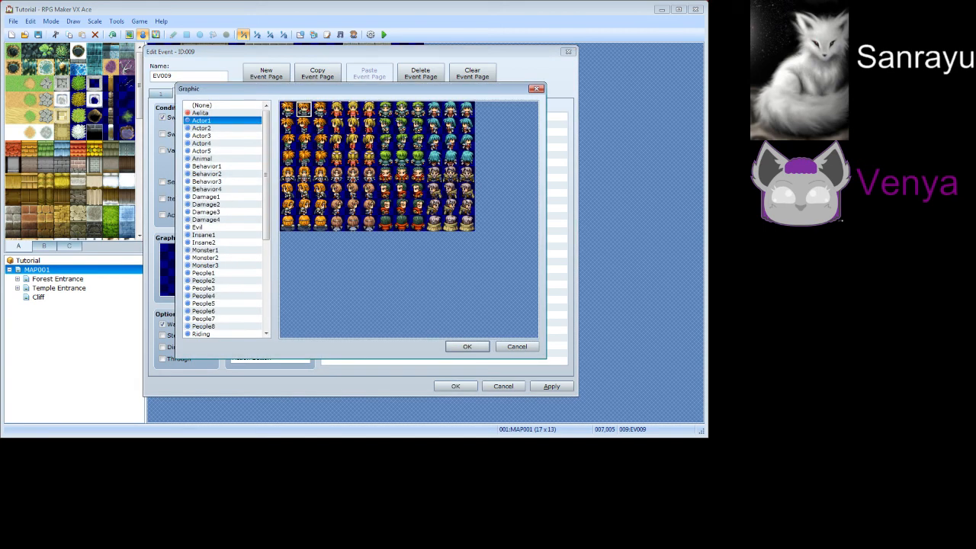
pyautogui.click(201, 104)
pyautogui.click(466, 346)
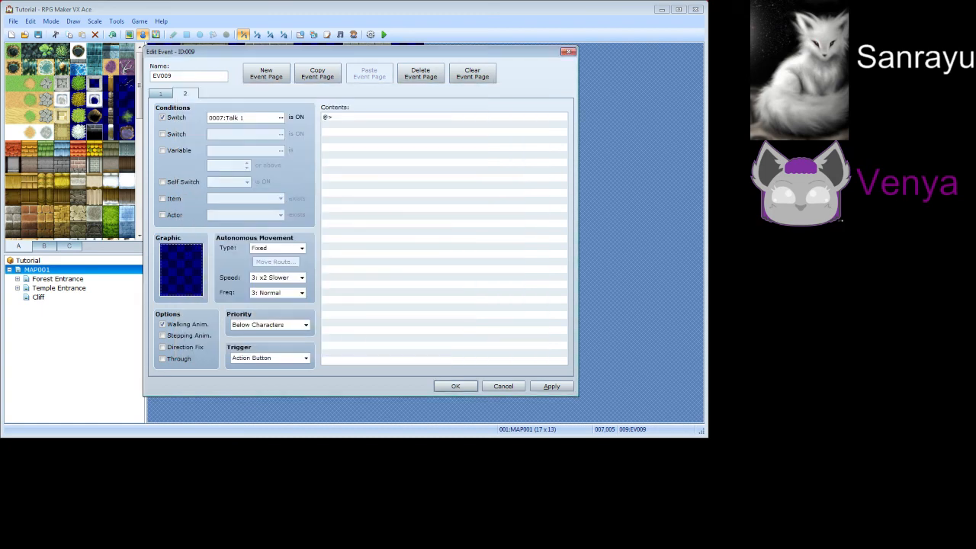
pyautogui.click(306, 358)
pyautogui.click(270, 375)
# Add the text "Hmm the guard seems to be missing." with the Aelita face to the second page, preview it, and save the event
pyautogui.doubleClick(328, 117)
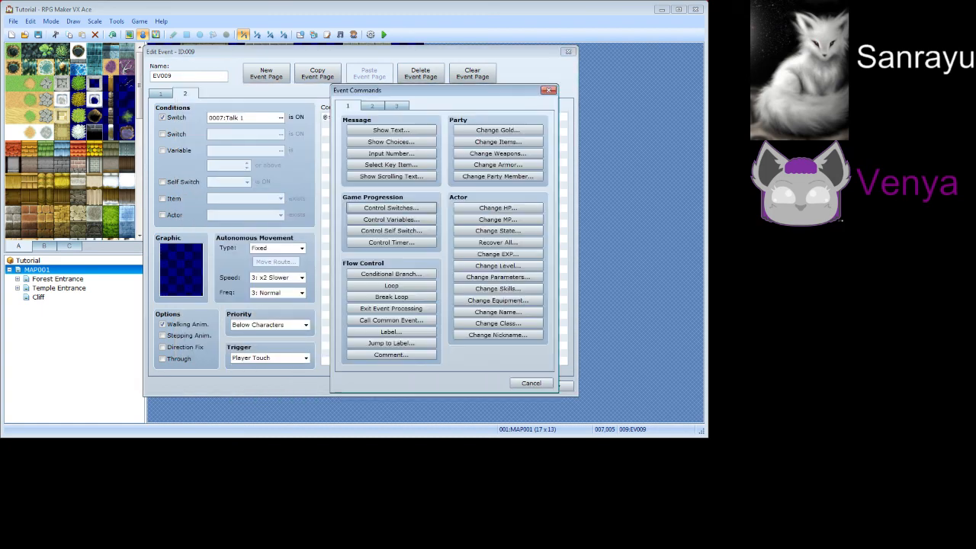
pyautogui.click(391, 130)
pyautogui.doubleClick(335, 233)
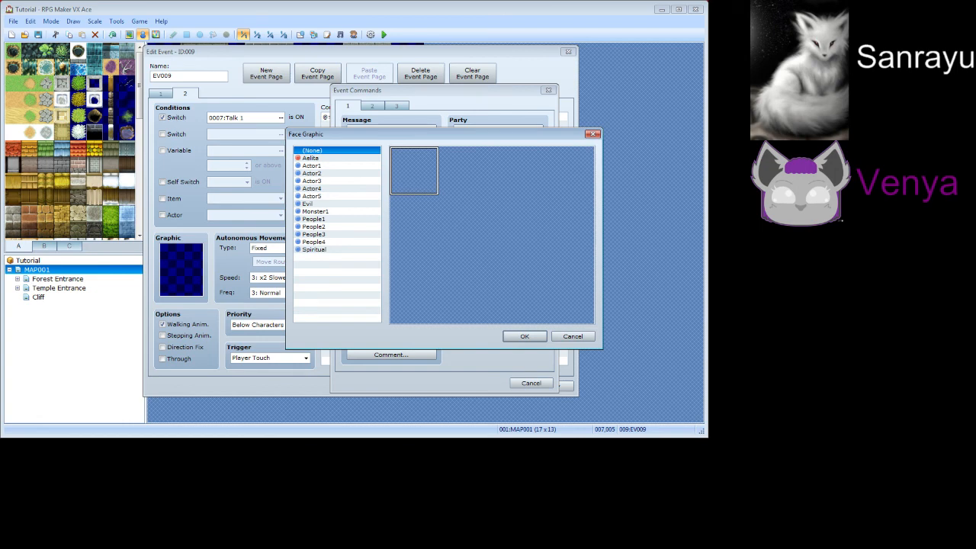
pyautogui.click(312, 166)
pyautogui.click(310, 158)
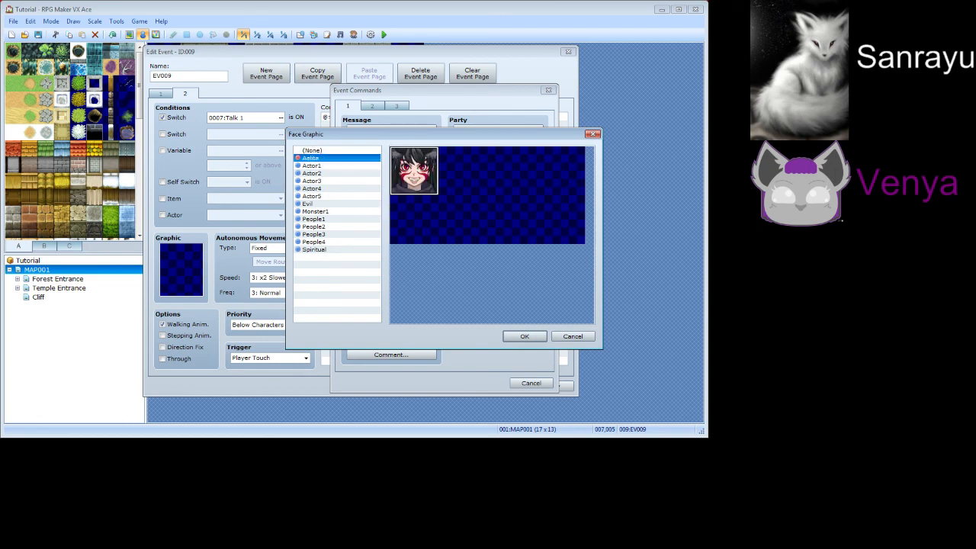
pyautogui.doubleClick(414, 170)
pyautogui.write('H')
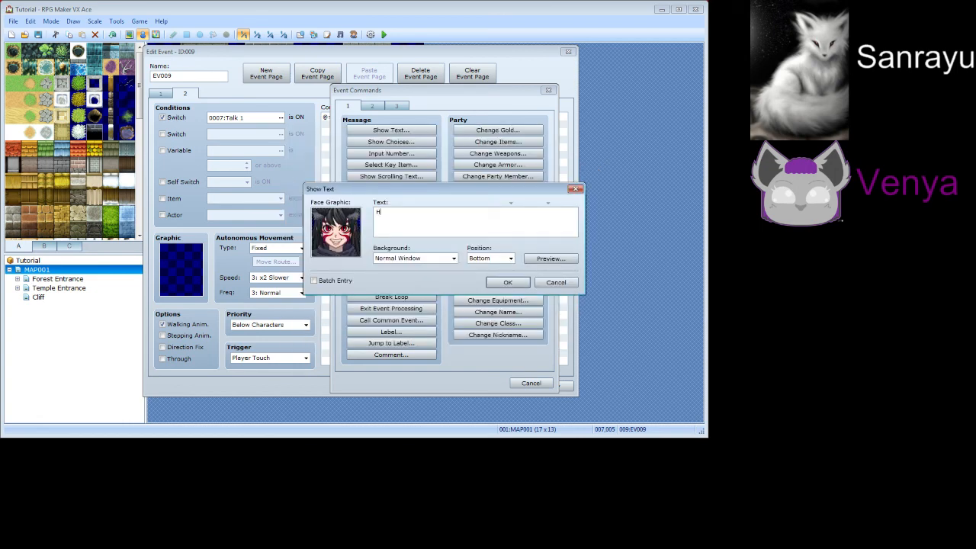
pyautogui.write('mm the guard seems to be missing.')
pyautogui.click(550, 258)
pyautogui.click(550, 258)
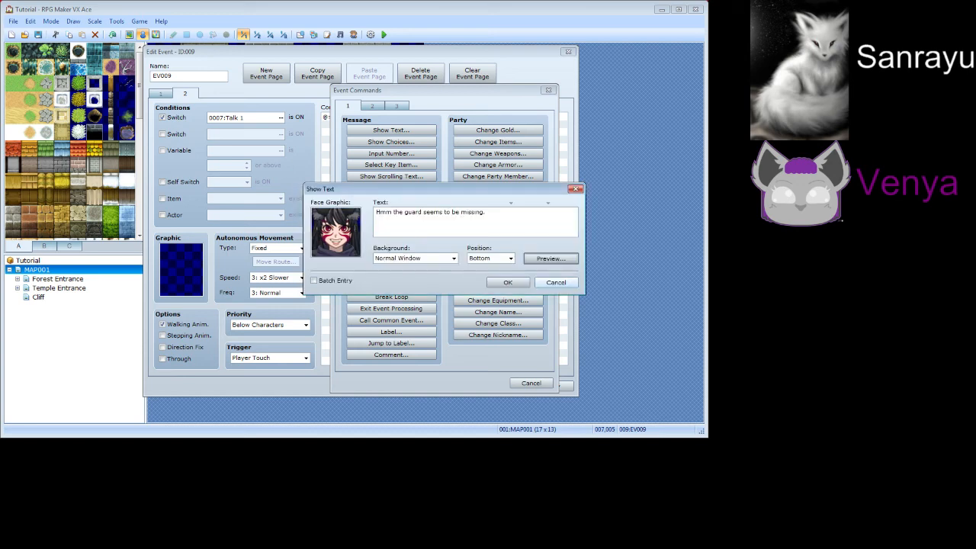
pyautogui.click(507, 283)
pyautogui.click(551, 386)
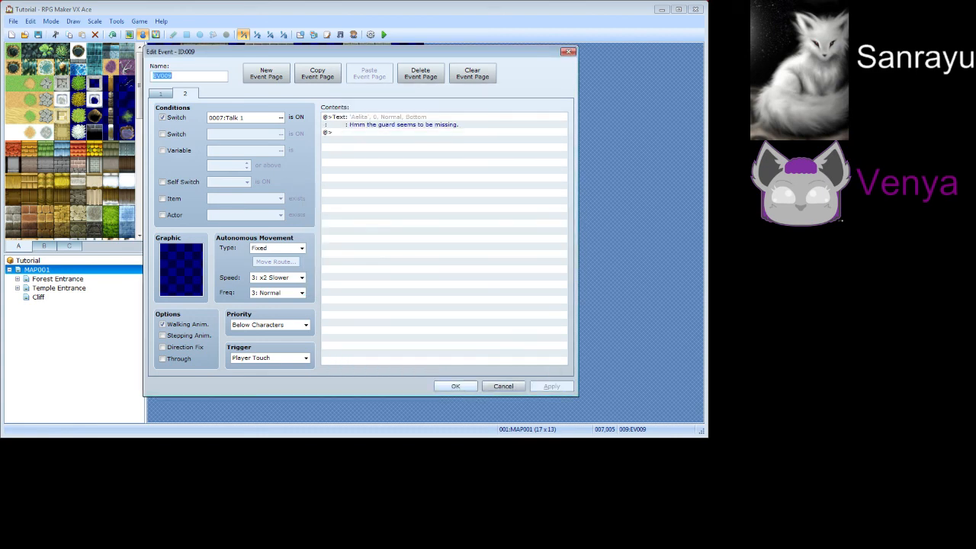
pyautogui.click(456, 387)
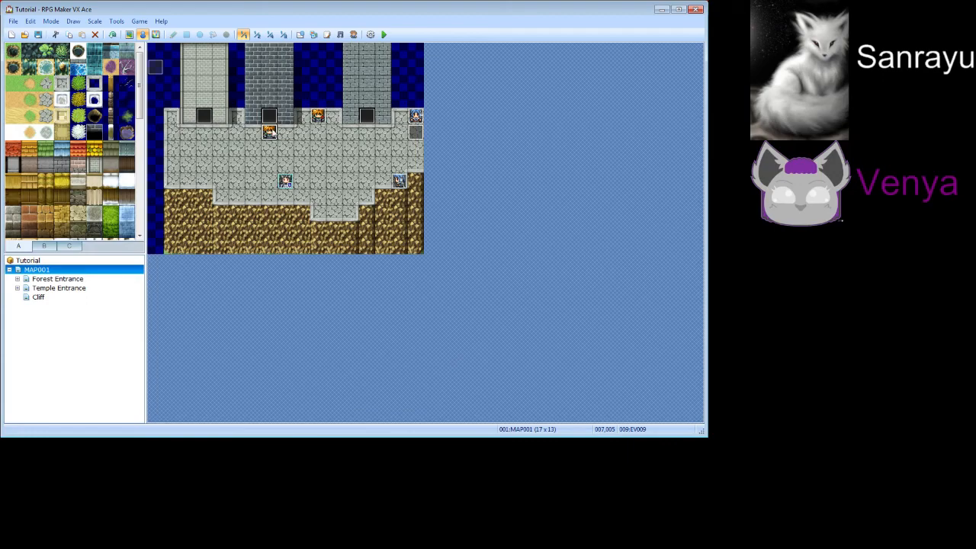
# Remove the orange-haired character's event from the Cliff map
pyautogui.click(42, 297)
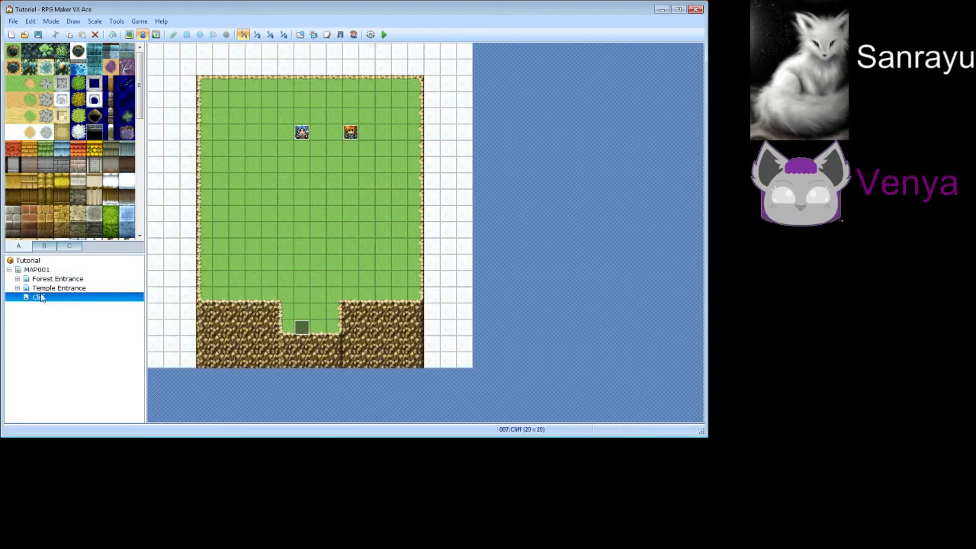
pyautogui.rightClick(352, 136)
pyautogui.click(369, 152)
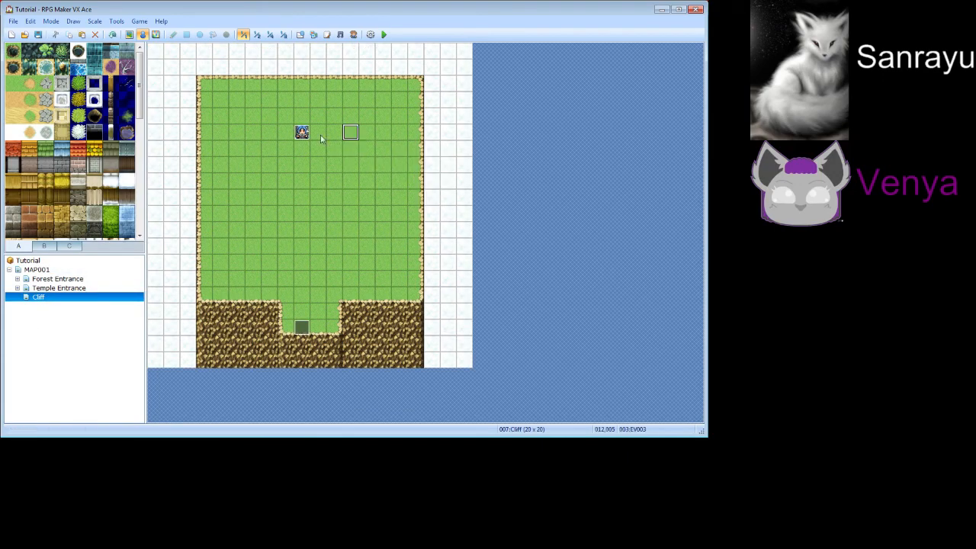
# Change the blue-haired character's second-page message on the Cliff map to "The guard should be gone now.", preview it, and save the event
pyautogui.rightClick(302, 133)
pyautogui.click(336, 135)
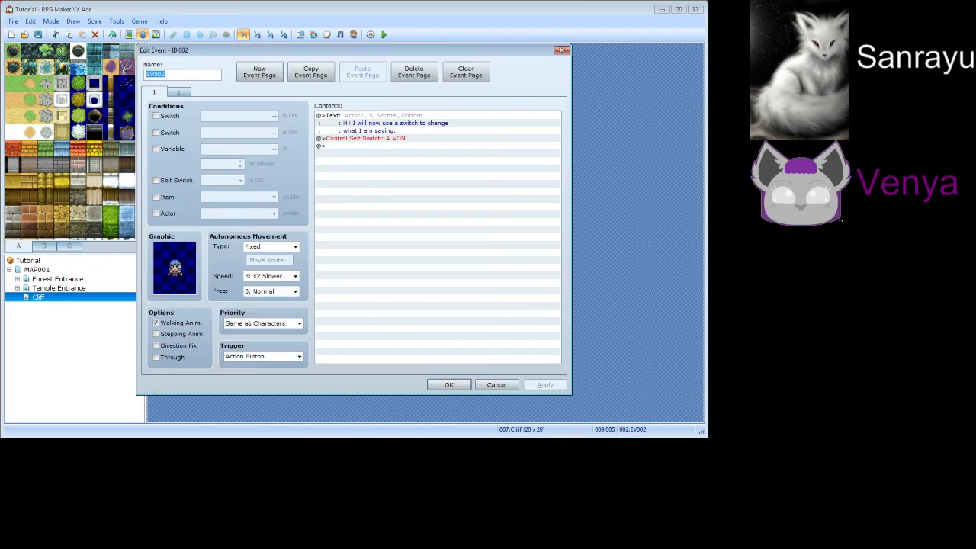
pyautogui.click(179, 91)
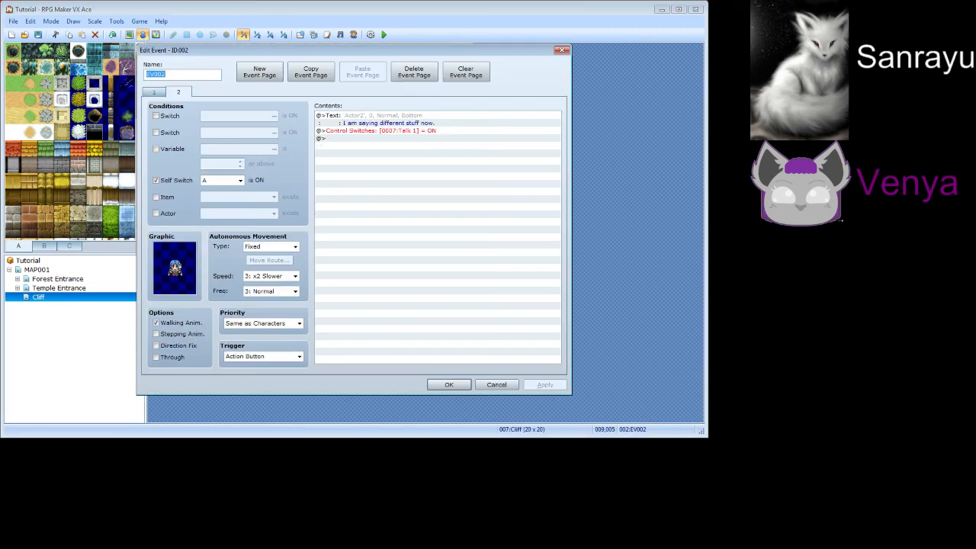
pyautogui.click(366, 115)
pyautogui.rightClick(356, 115)
pyautogui.click(371, 132)
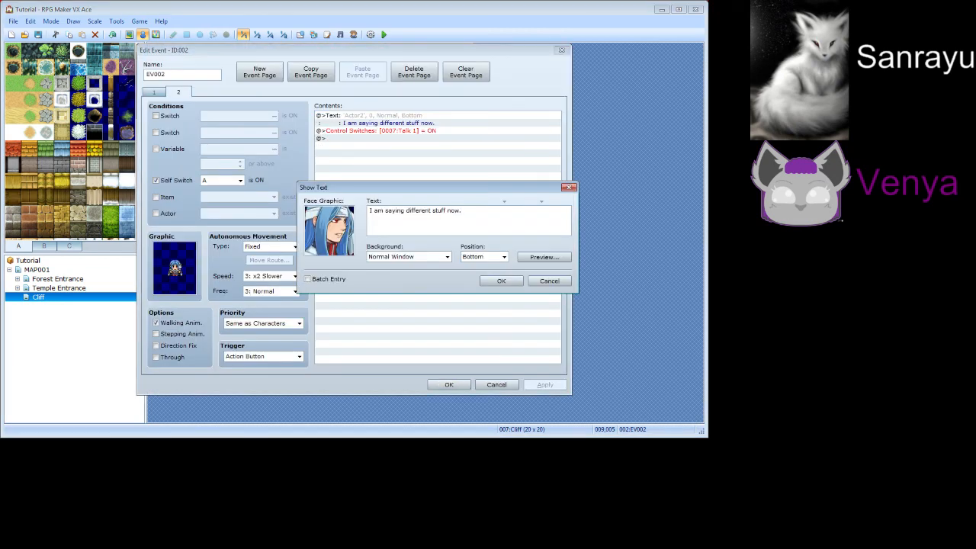
pyautogui.hotkey('ctrl', 'a')
pyautogui.press('BackSpace')
pyautogui.write('There')
pyautogui.press('BackSpace')
pyautogui.press('BackSpace')
pyautogui.write('guard should be gone now.')
pyautogui.click(544, 256)
pyautogui.click(555, 276)
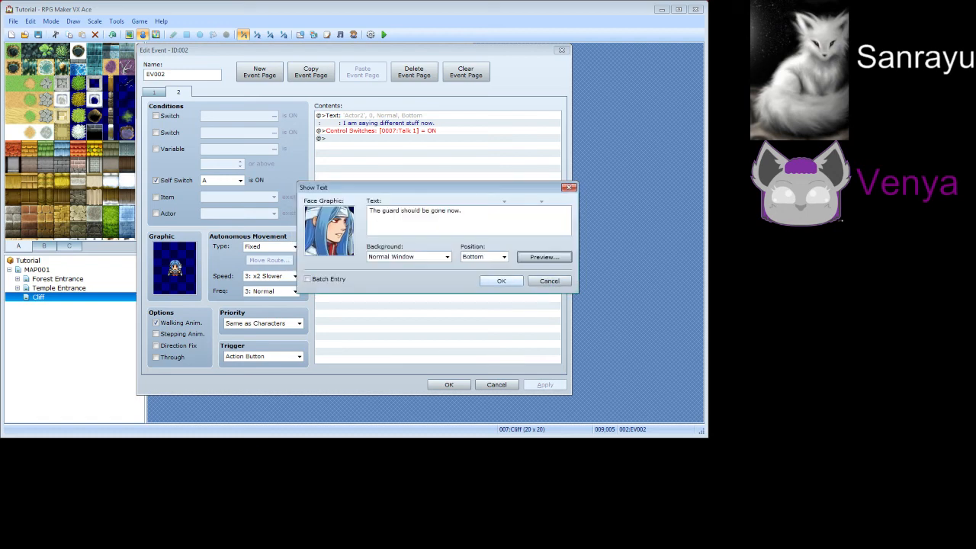
pyautogui.press('Return')
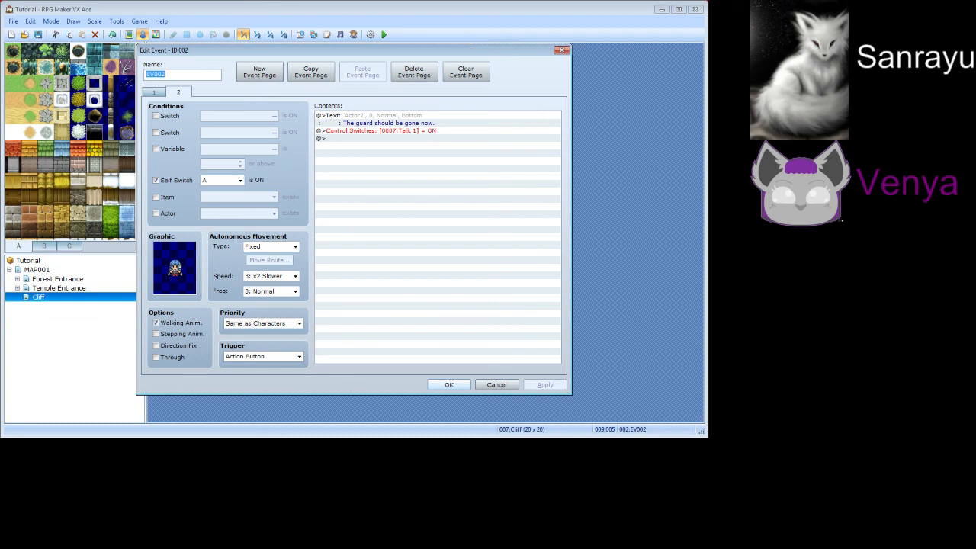
pyautogui.click(462, 386)
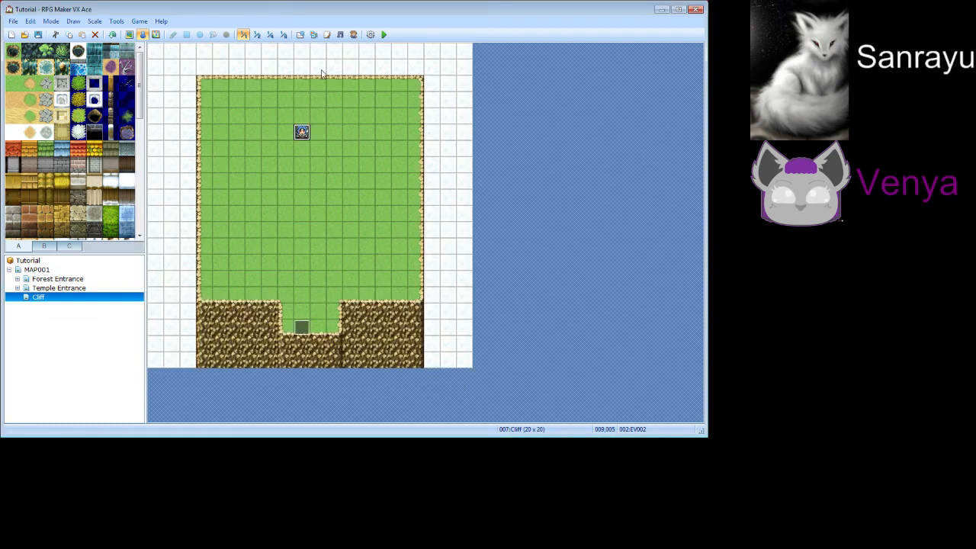
# Start a new game in a playtest and talk to the guard below the middle tower's doorway
pyautogui.click(384, 34)
pyautogui.press('Return')
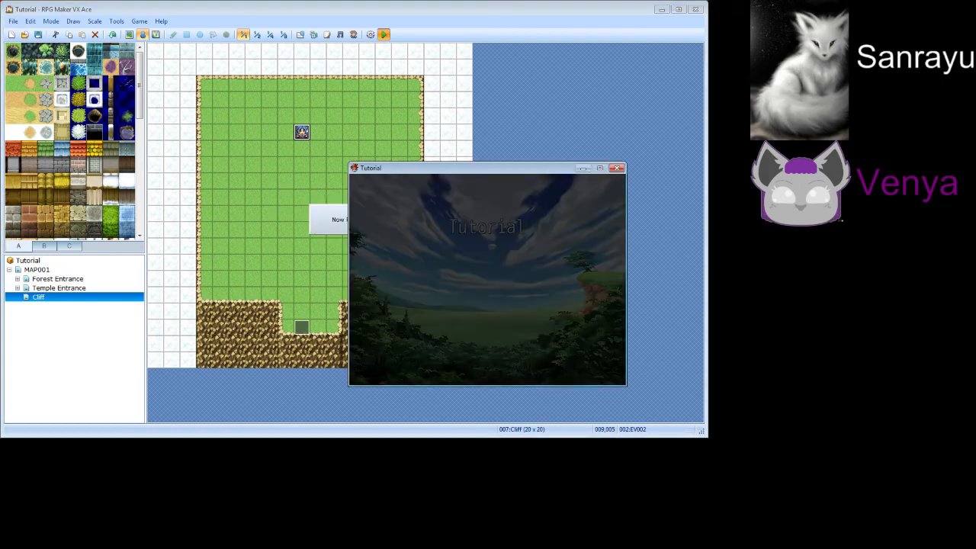
pyautogui.press('Return')
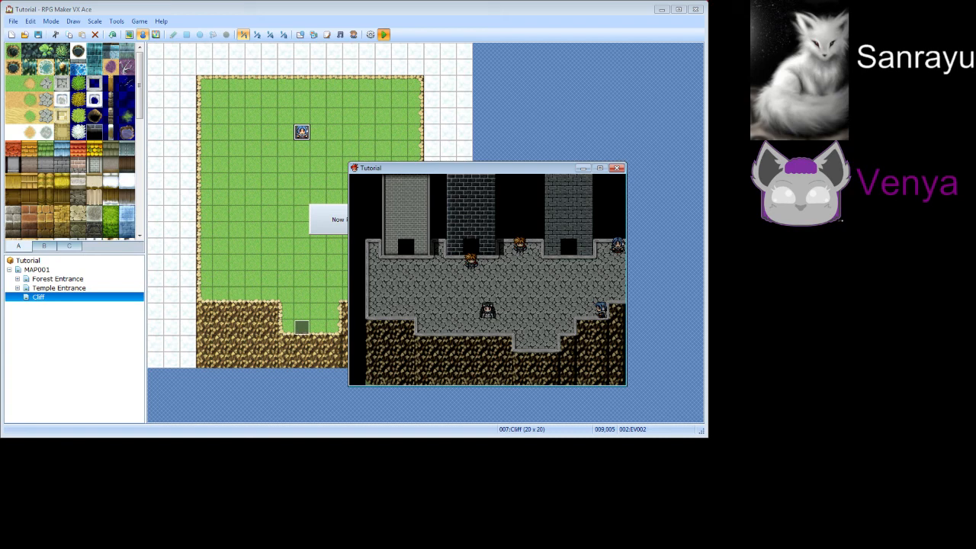
pyautogui.press('Left')
pyautogui.press('Up')
pyautogui.press('Up')
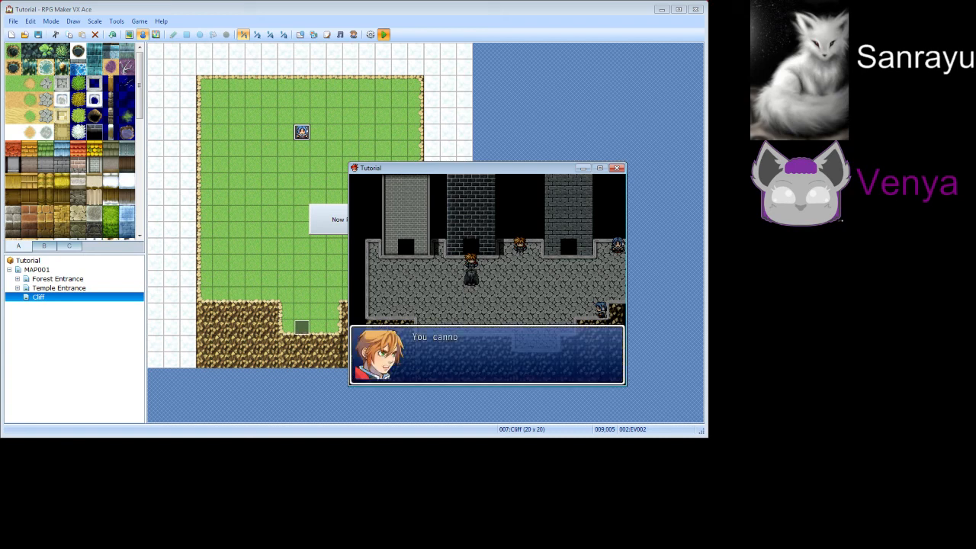
pyautogui.press('Return')
pyautogui.press('Return')
pyautogui.press('Return')
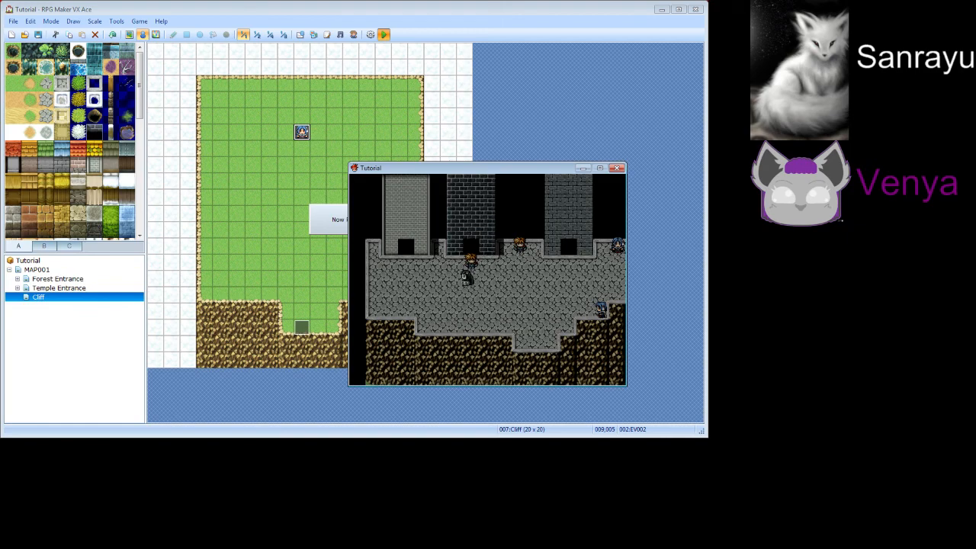
# Walk through the first tower's doorway to the Cliff map and talk to the blue-haired character twice
pyautogui.press('Down')
pyautogui.press('Left')
pyautogui.press('Left')
pyautogui.press('Left')
pyautogui.press('Up')
pyautogui.press('Up')
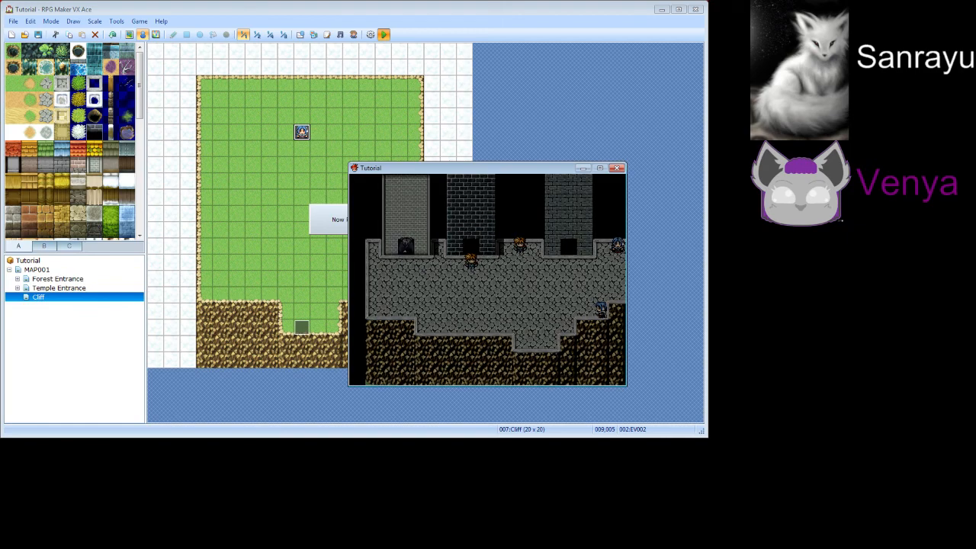
pyautogui.press('Up')
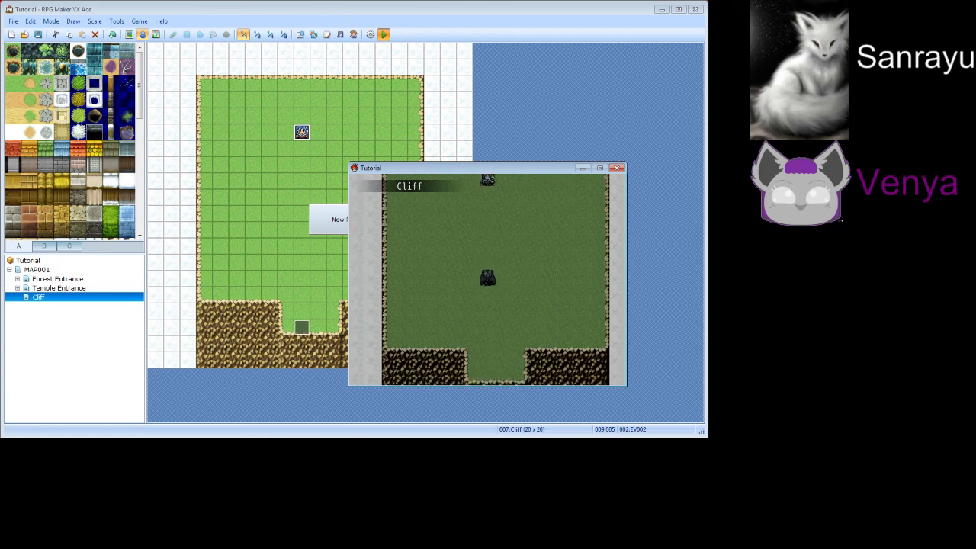
pyautogui.press('Return')
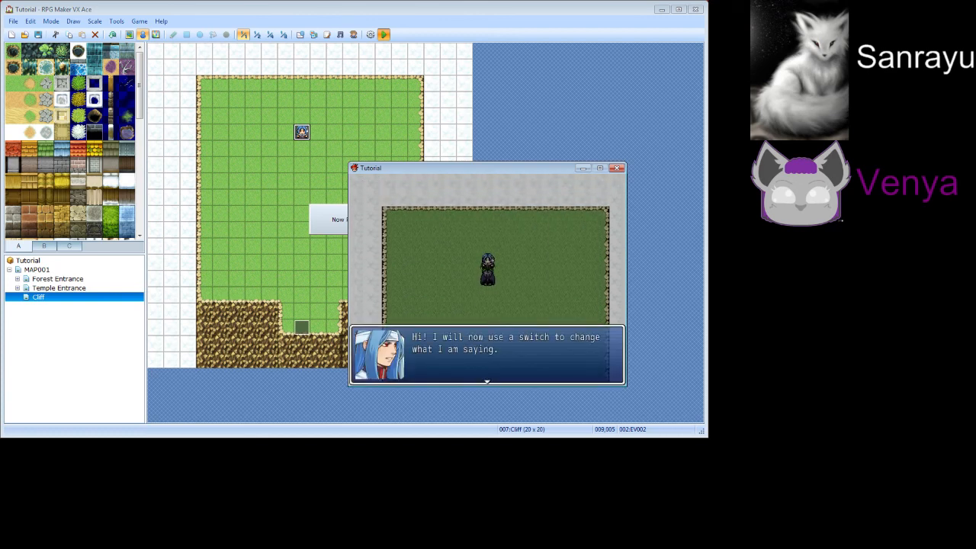
pyautogui.press('Return')
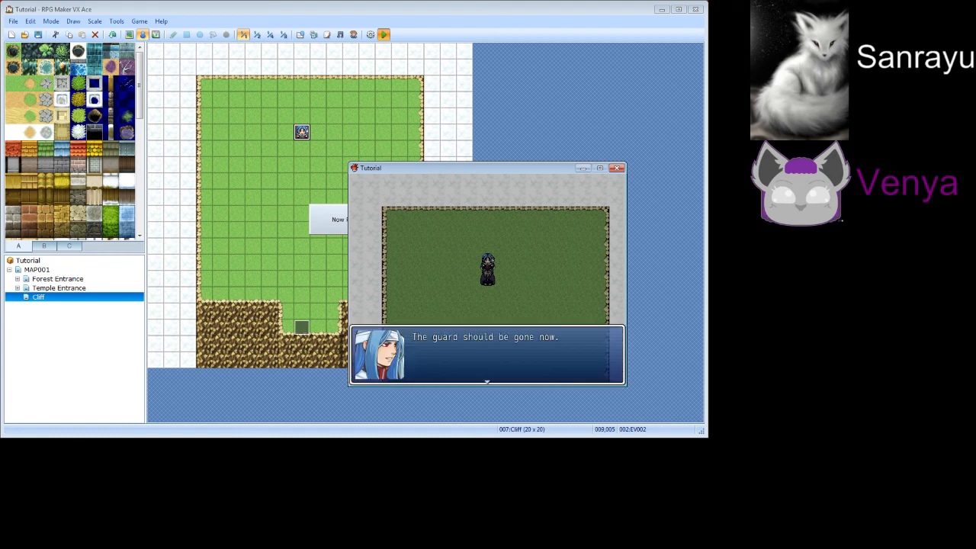
pyautogui.press('Return')
# Return to MAP001 and walk onto the guard's spot below the middle tower's doorway to test the event's second page
pyautogui.press('Down')
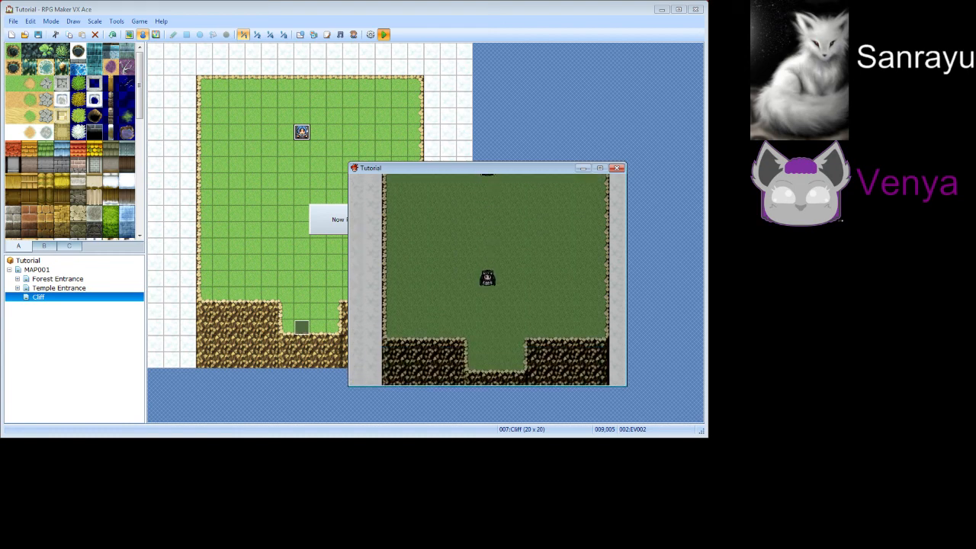
pyautogui.press('Down')
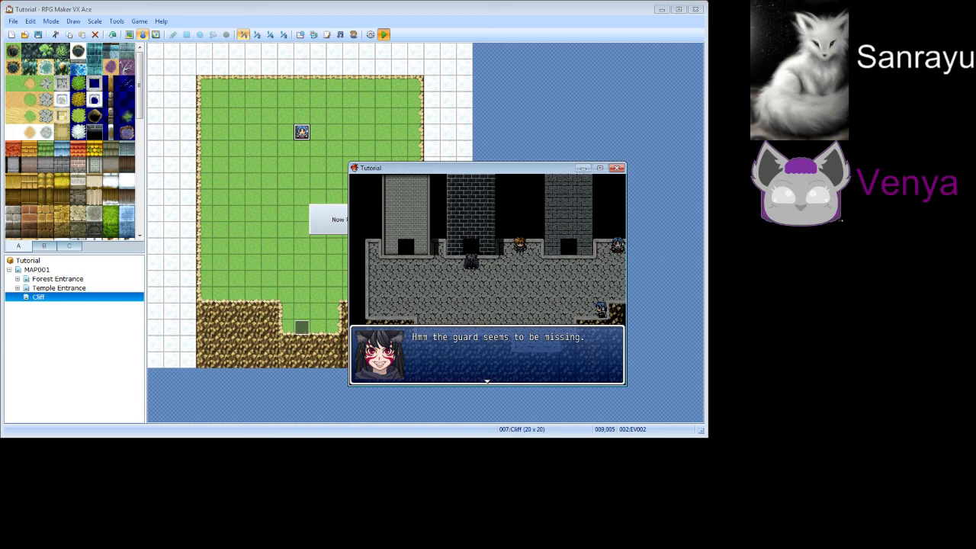
# Dismiss the message, close the playtest, and review both pages of the blue-haired character's event on the Cliff map
pyautogui.press('Return')
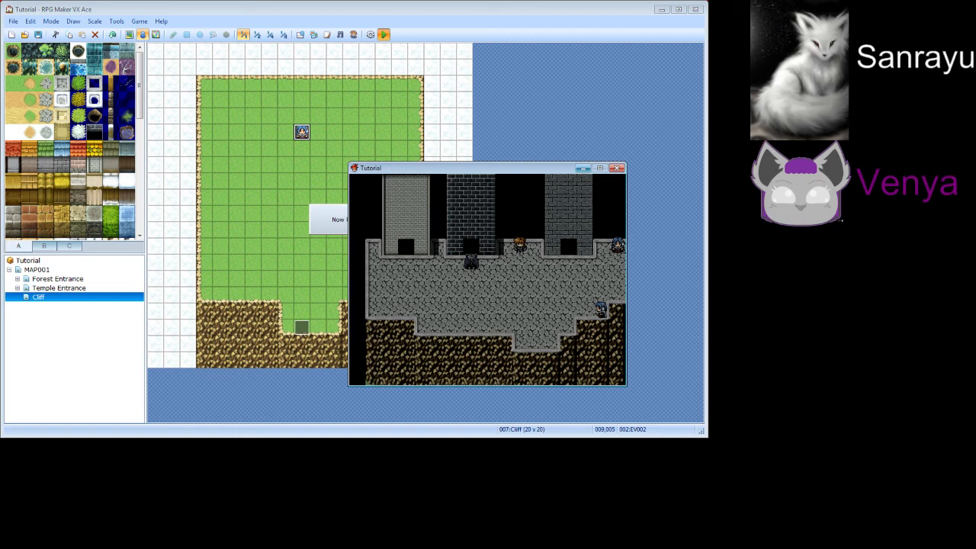
pyautogui.click(615, 167)
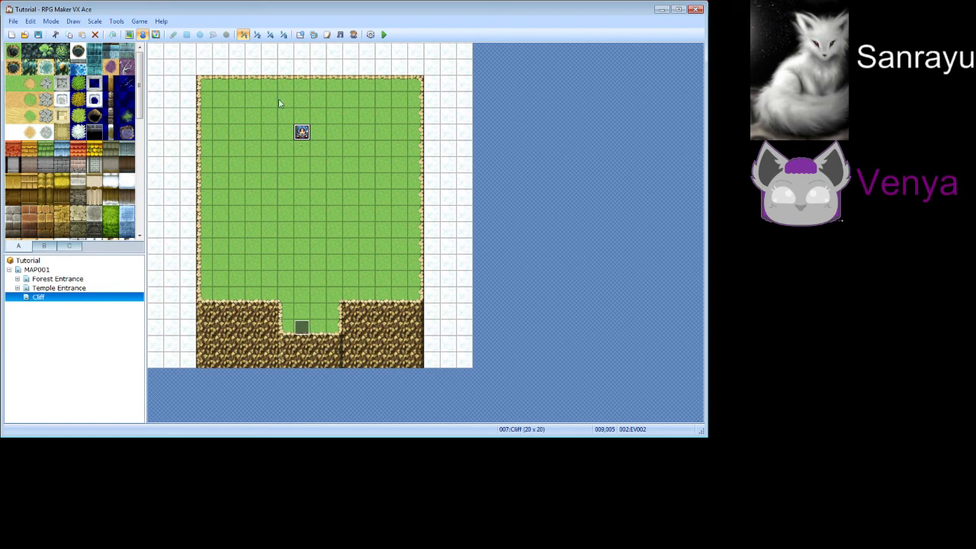
pyautogui.rightClick(303, 133)
pyautogui.click(314, 139)
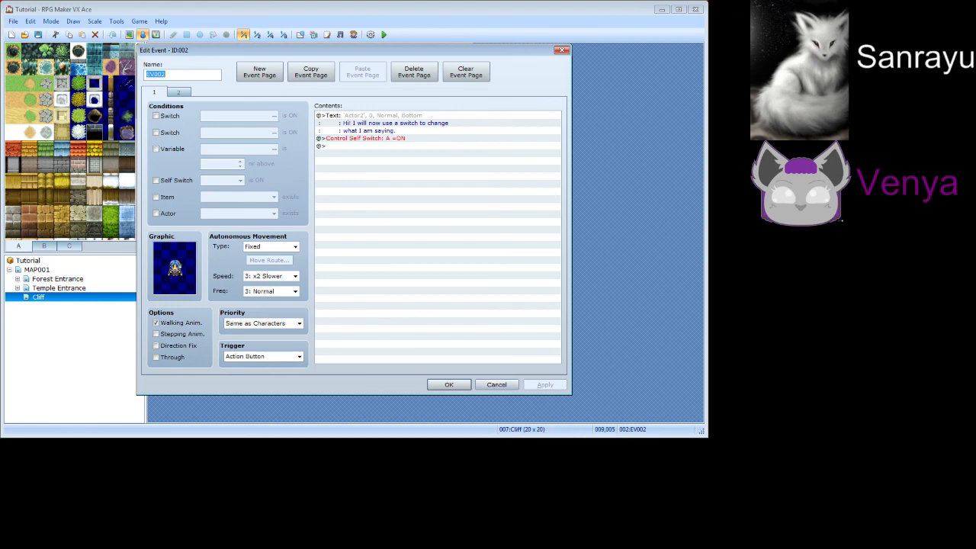
pyautogui.click(179, 92)
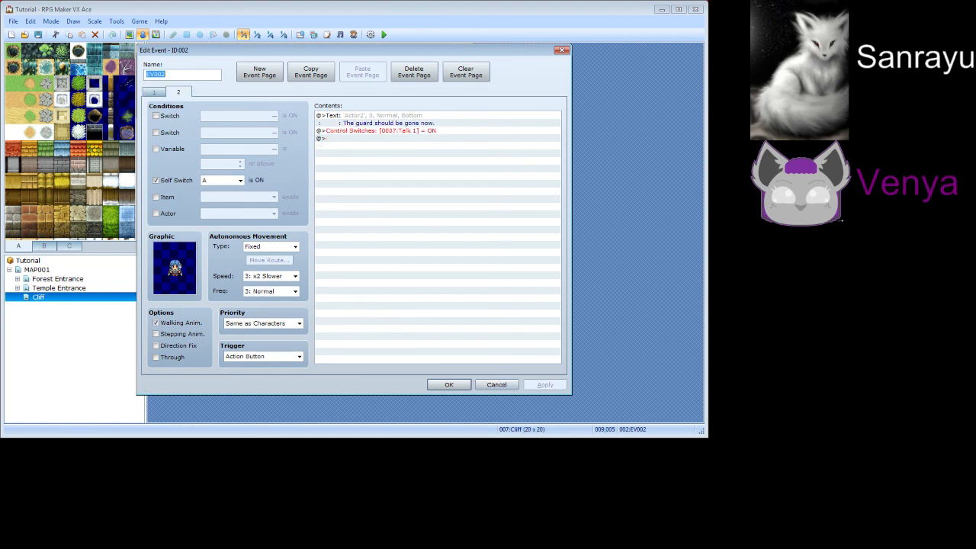
pyautogui.click(496, 384)
# Inspect the first page of the guard event below the middle tower's doorway on MAP001, closing it without saving
pyautogui.click(42, 271)
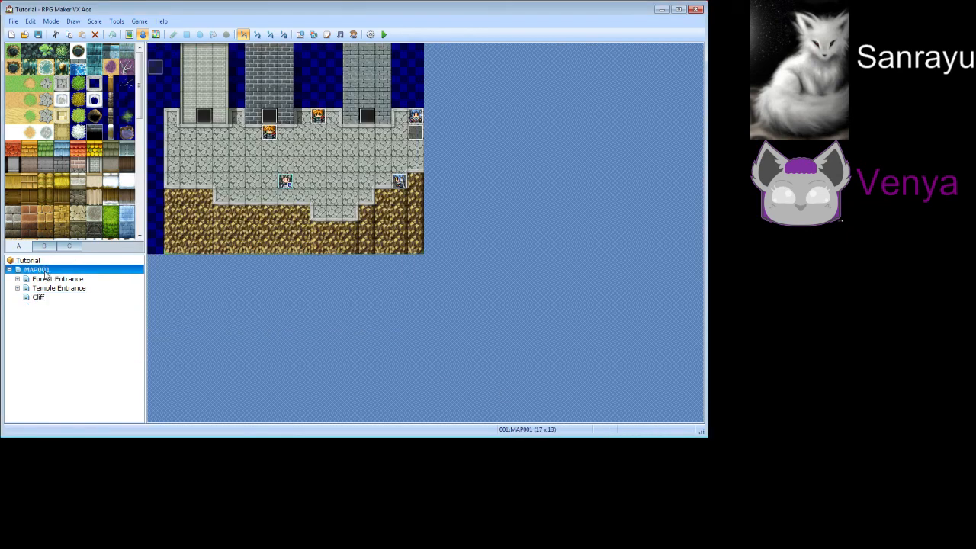
pyautogui.rightClick(272, 135)
pyautogui.click(283, 143)
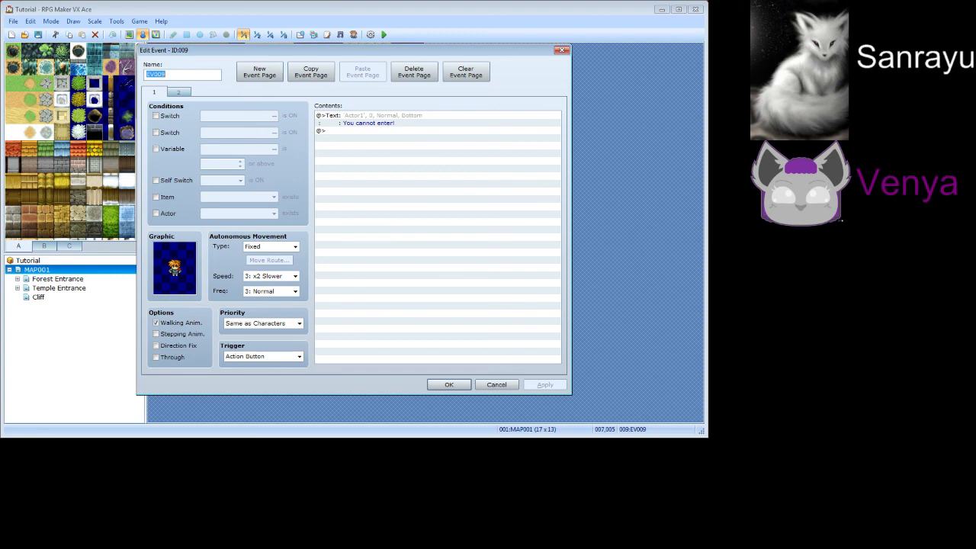
pyautogui.click(494, 384)
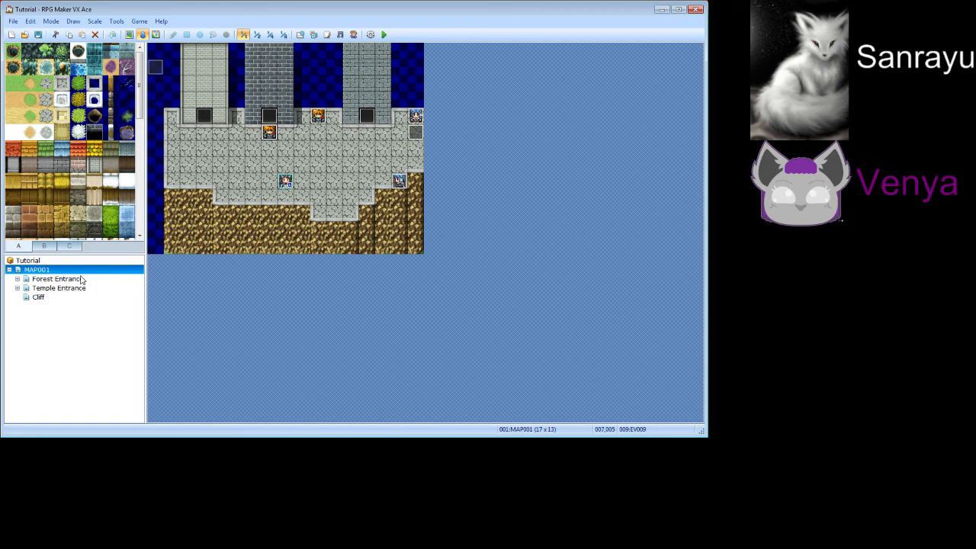
# Examine the Tile Swap script under Materials in the Script Editor, reading its description, usage calls, revert functions and tile ID reference
pyautogui.click(327, 34)
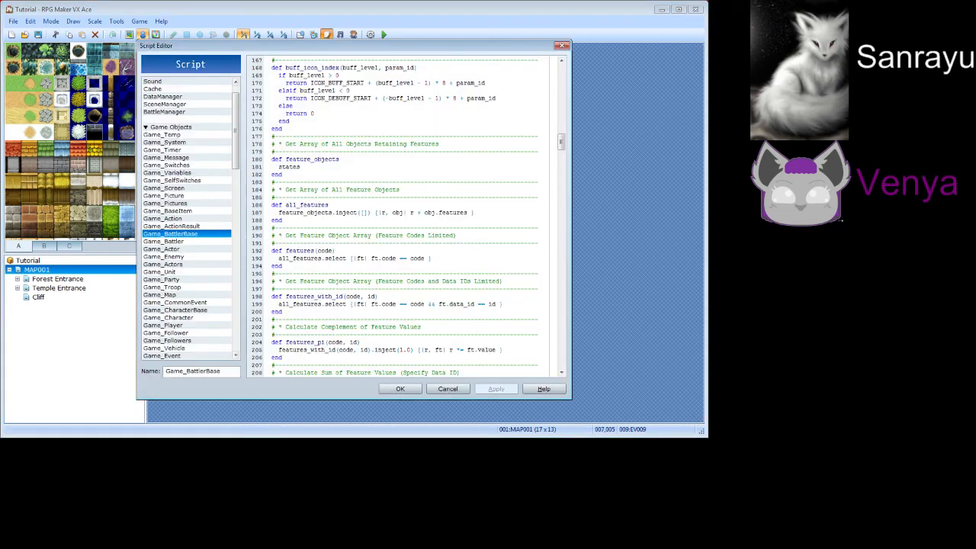
pyautogui.moveTo(236, 131); pyautogui.dragTo(236, 312)
pyautogui.click(157, 325)
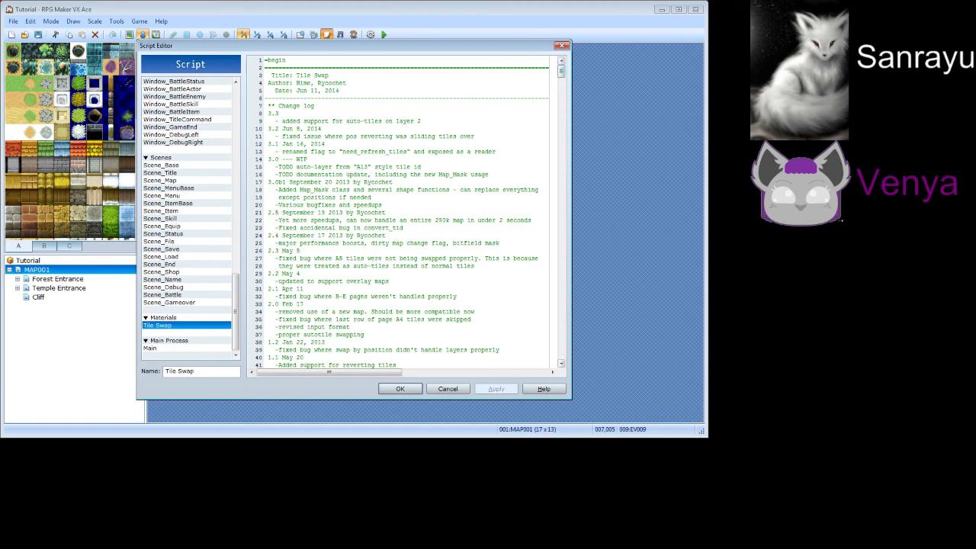
pyautogui.scroll(-13, 404, 213)
pyautogui.scroll(-9, 404, 214)
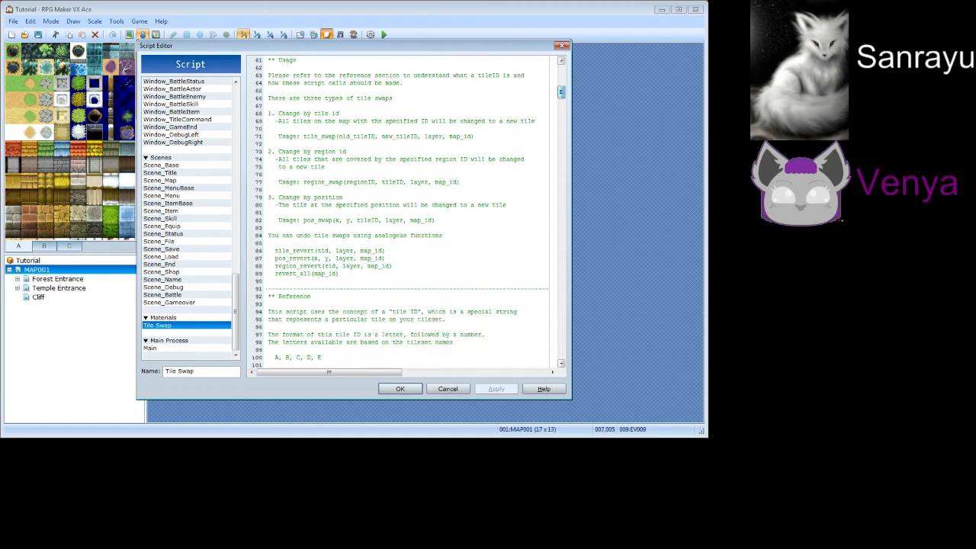
pyautogui.scroll(-3, 404, 214)
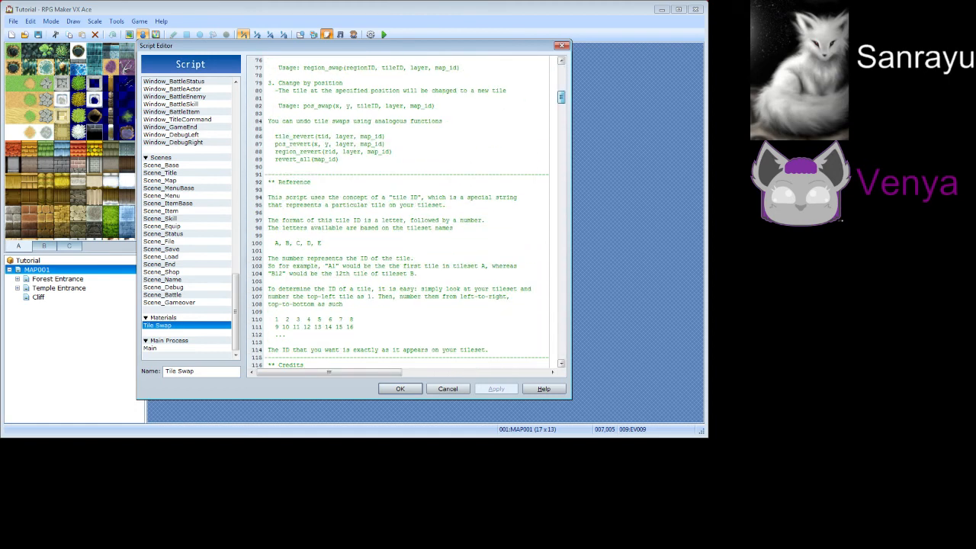
pyautogui.scroll(-1, 407, 214)
pyautogui.scroll(7, 407, 213)
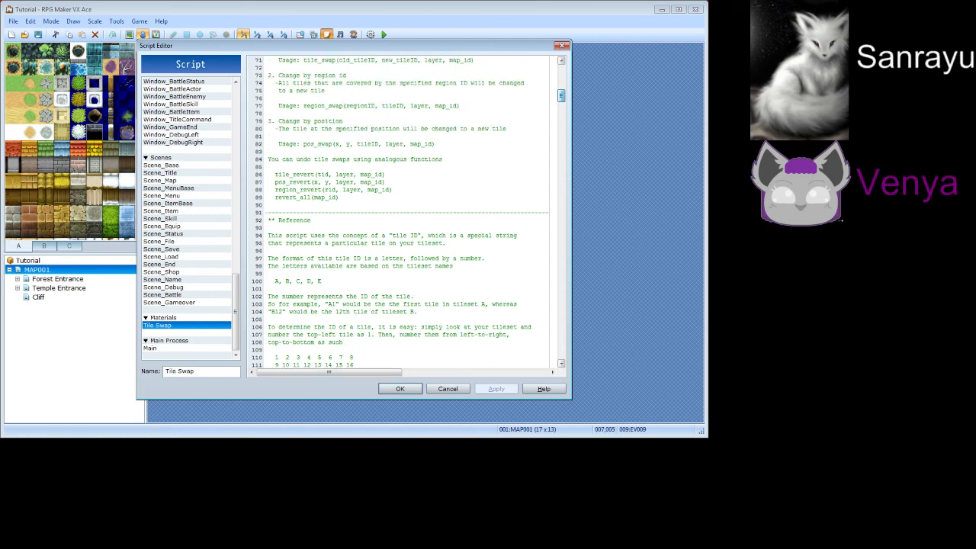
pyautogui.scroll(3, 406, 214)
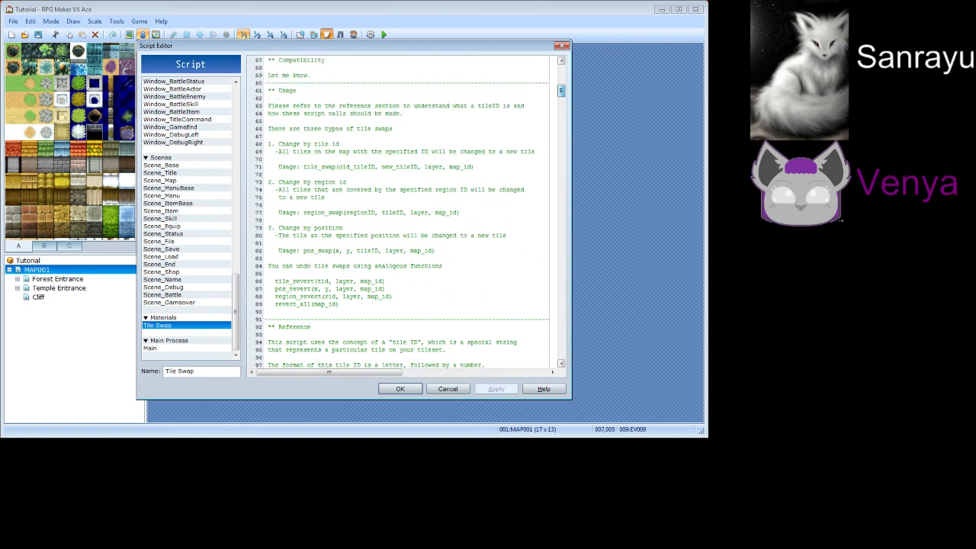
pyautogui.scroll(1, 406, 213)
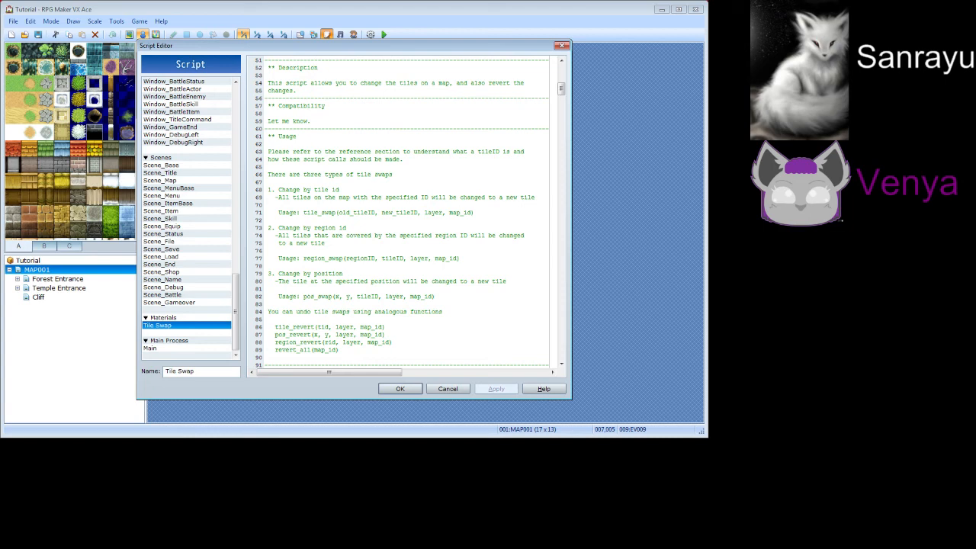
pyautogui.click(393, 342)
pyautogui.scroll(-1, 402, 213)
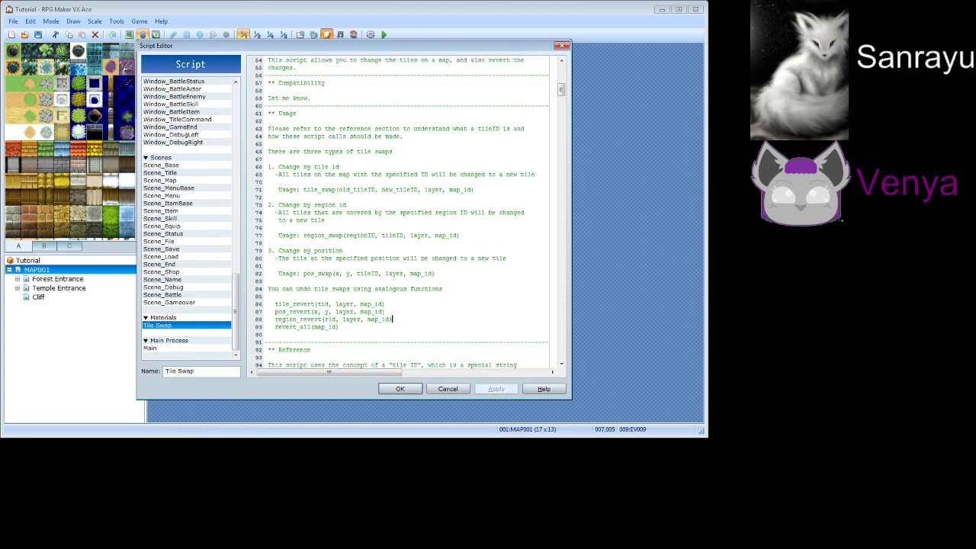
pyautogui.scroll(-16, 401, 214)
pyautogui.scroll(17, 402, 214)
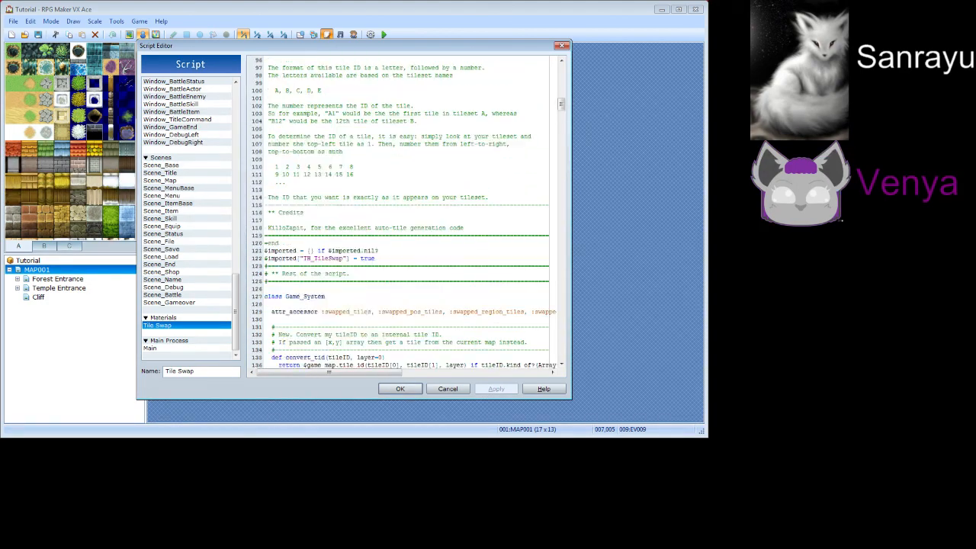
pyautogui.scroll(17, 401, 213)
pyautogui.scroll(-10, 402, 213)
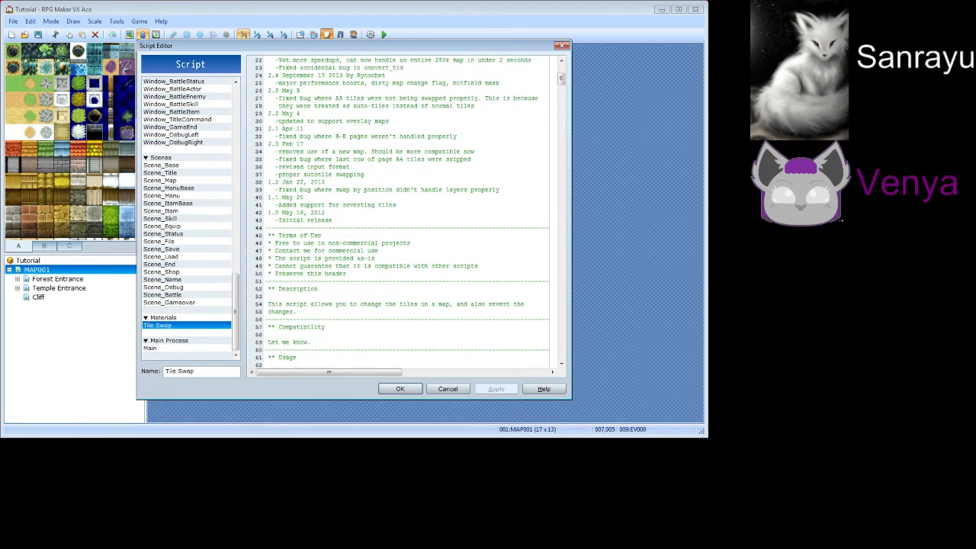
pyautogui.scroll(-5, 402, 213)
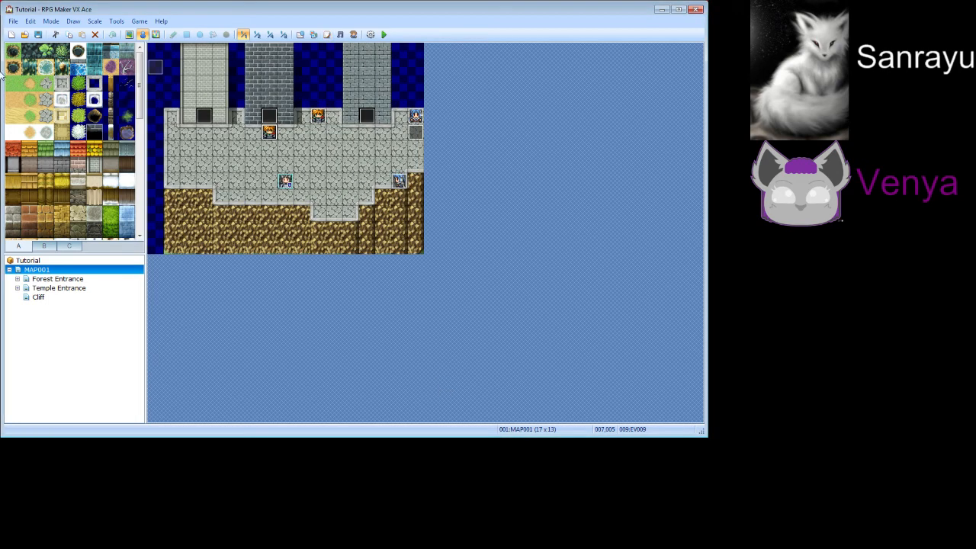
# Load the project The Wolf Within and close the project list
pyautogui.click(13, 21)
pyautogui.click(13, 21)
pyautogui.click(370, 35)
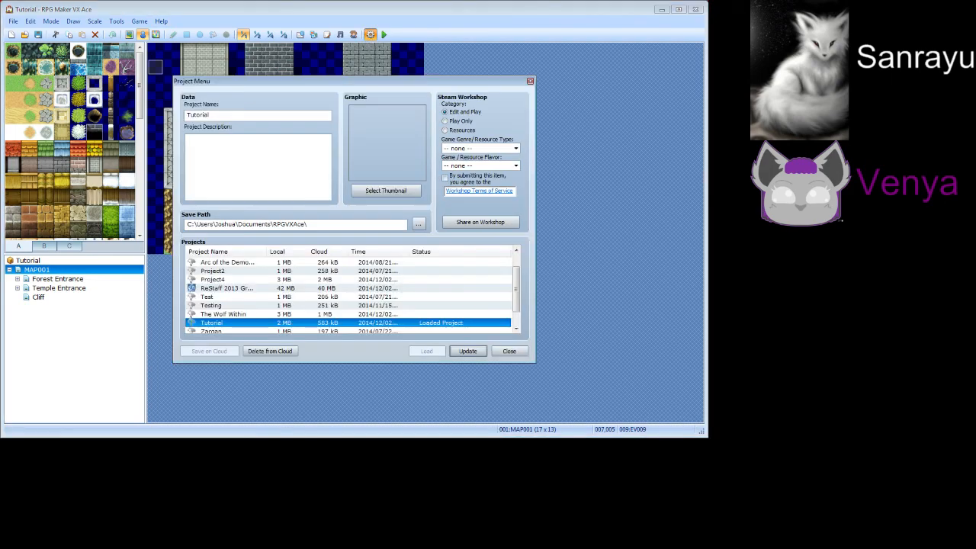
pyautogui.click(224, 314)
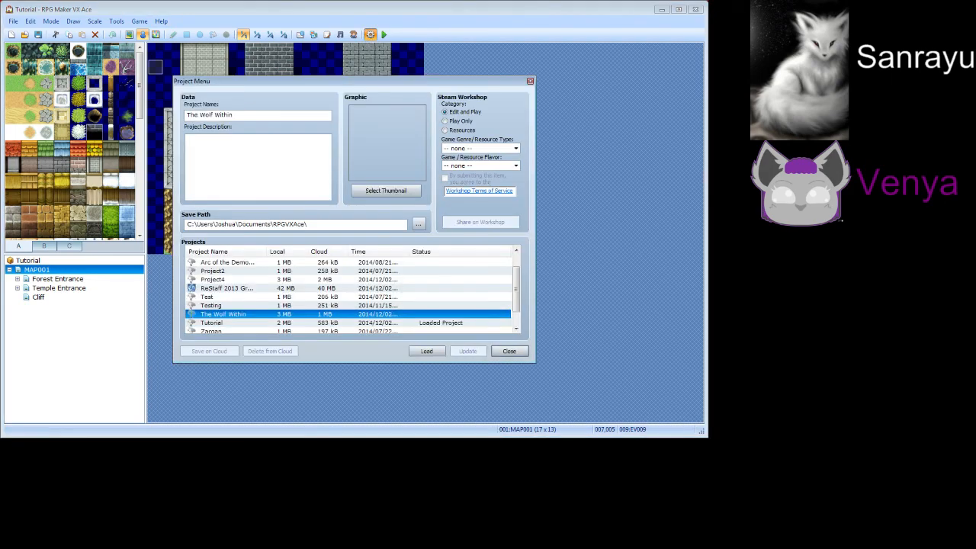
pyautogui.click(426, 350)
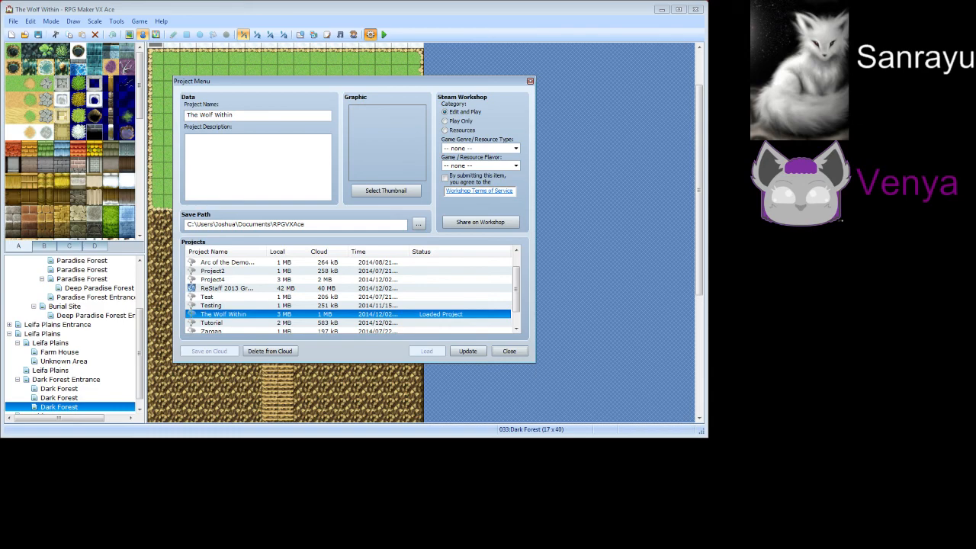
pyautogui.click(509, 351)
# Open the 30 x 30 Dark Forest map, start a playtest, and continue from a saved game
pyautogui.click(69, 398)
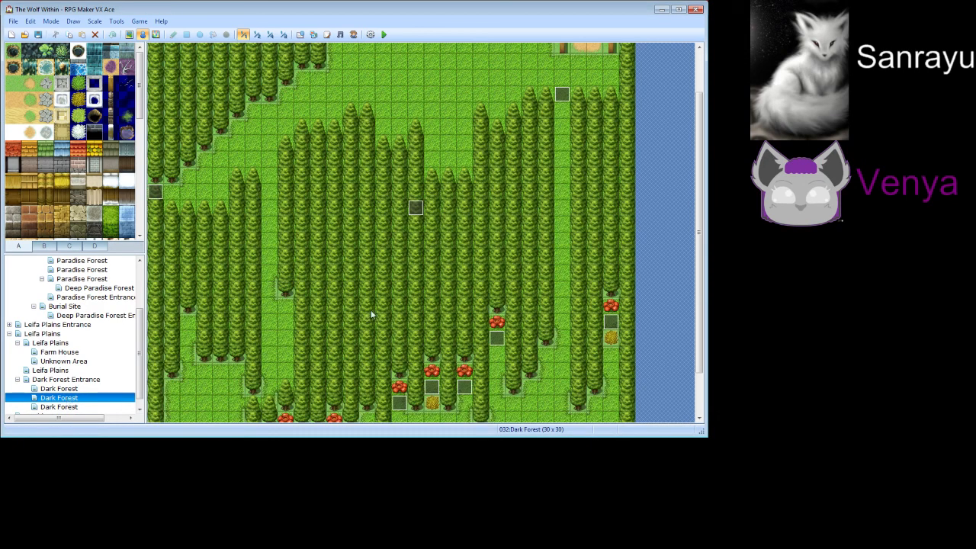
pyautogui.moveTo(693, 248); pyautogui.dragTo(700, 270)
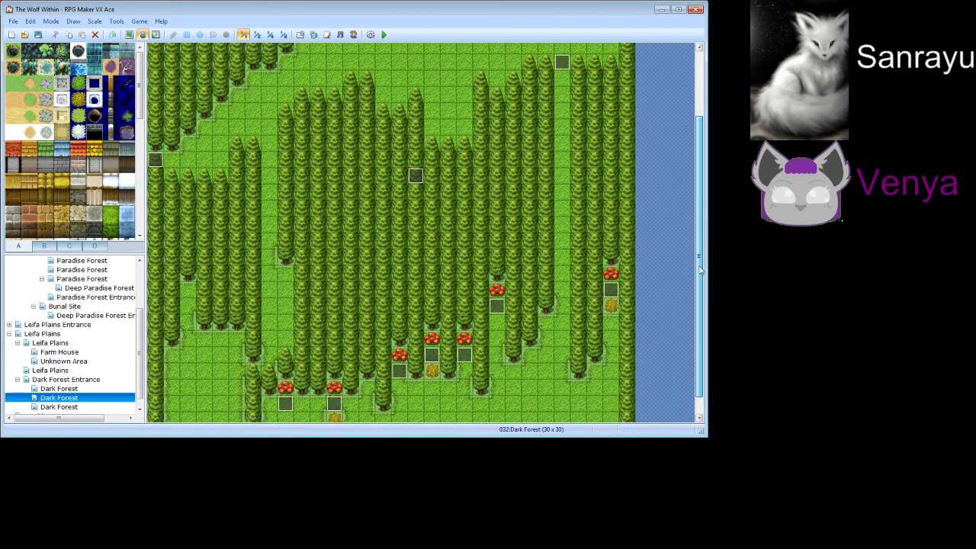
pyautogui.click(382, 35)
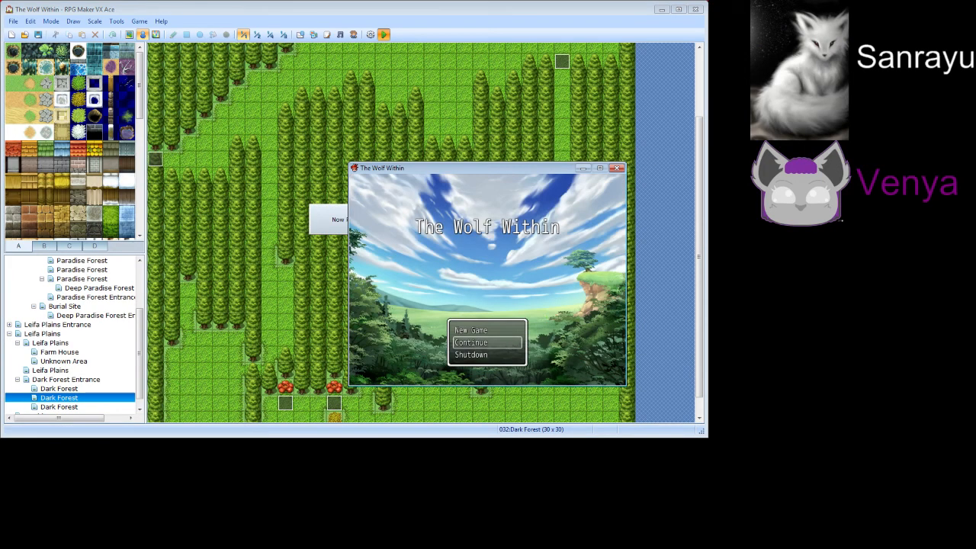
pyautogui.press('Return')
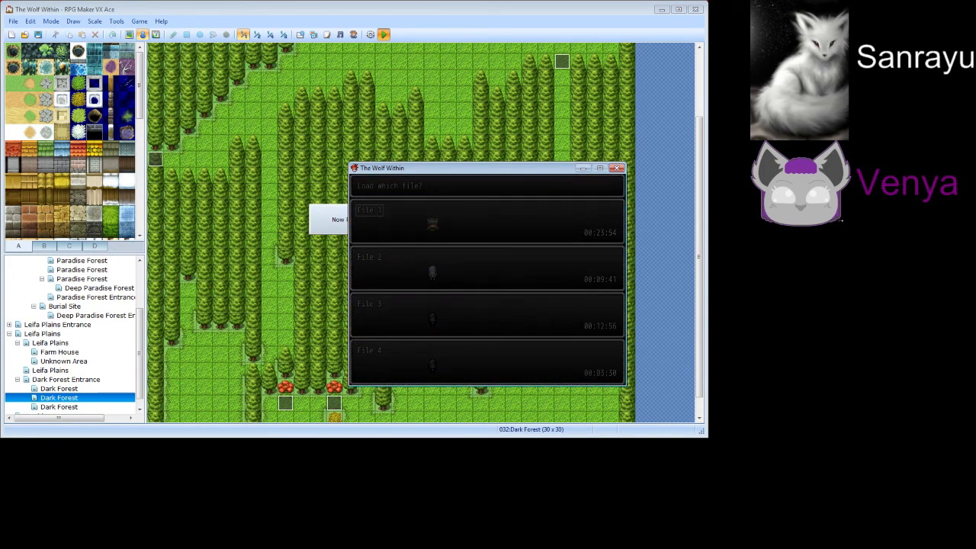
pyautogui.press('Return')
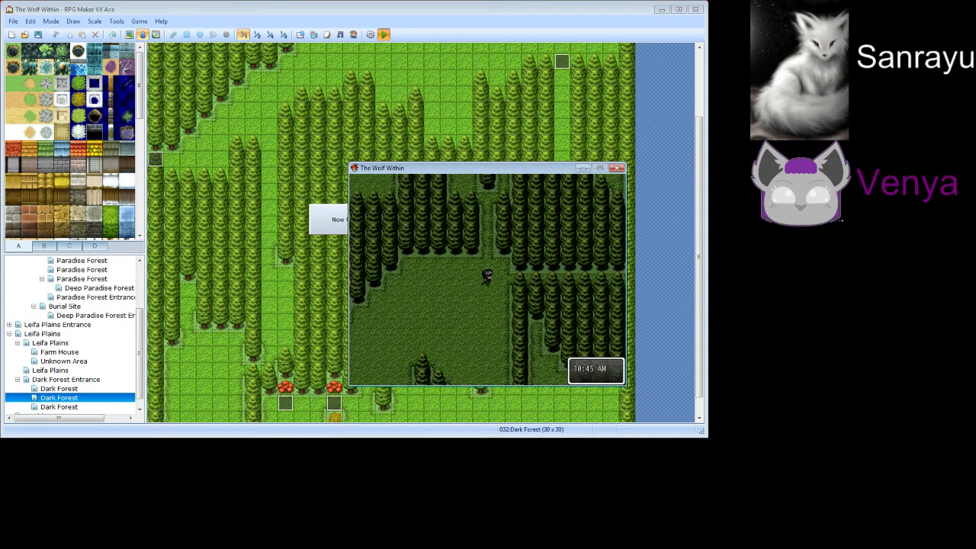
# Walk the player through the Dark Forest to Saph, who stands in front of the bridge in the northeast
pyautogui.press('Right')
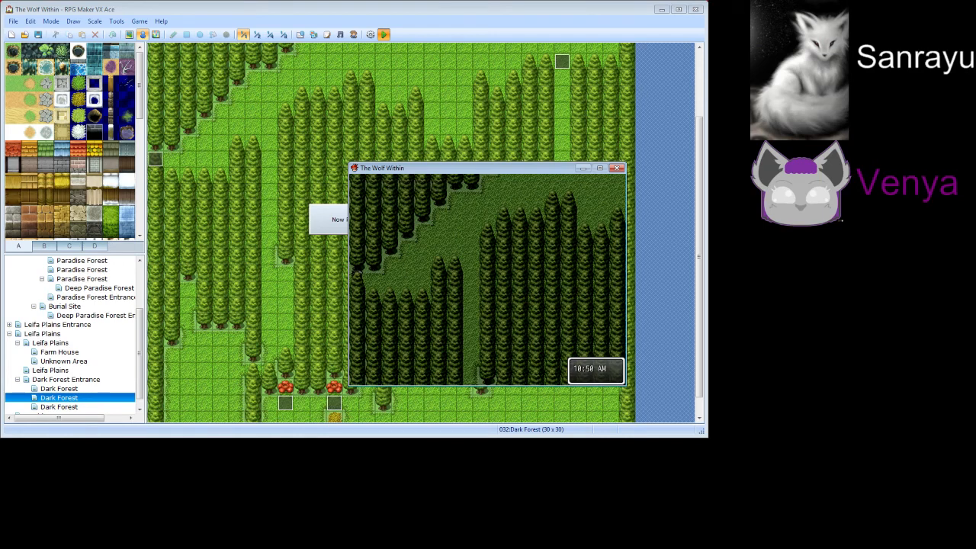
pyautogui.press('Right')
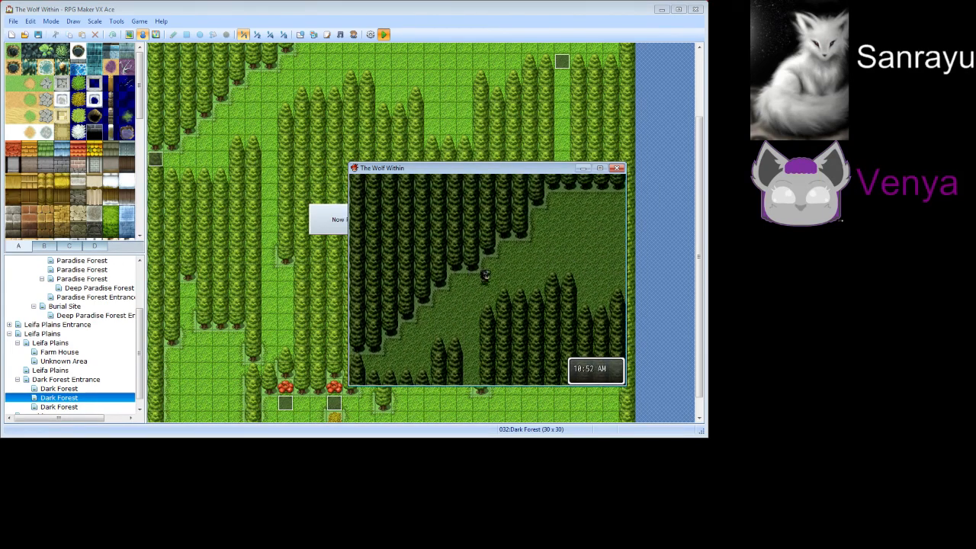
pyautogui.press('Right')
pyautogui.press('Up')
pyautogui.press('Right')
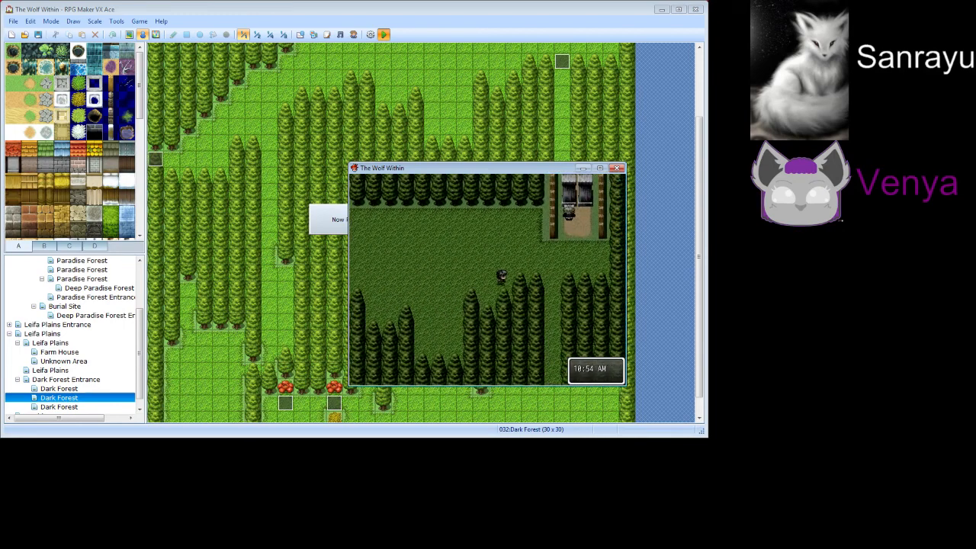
pyautogui.press('Right')
pyautogui.press('Up')
pyautogui.press('Up')
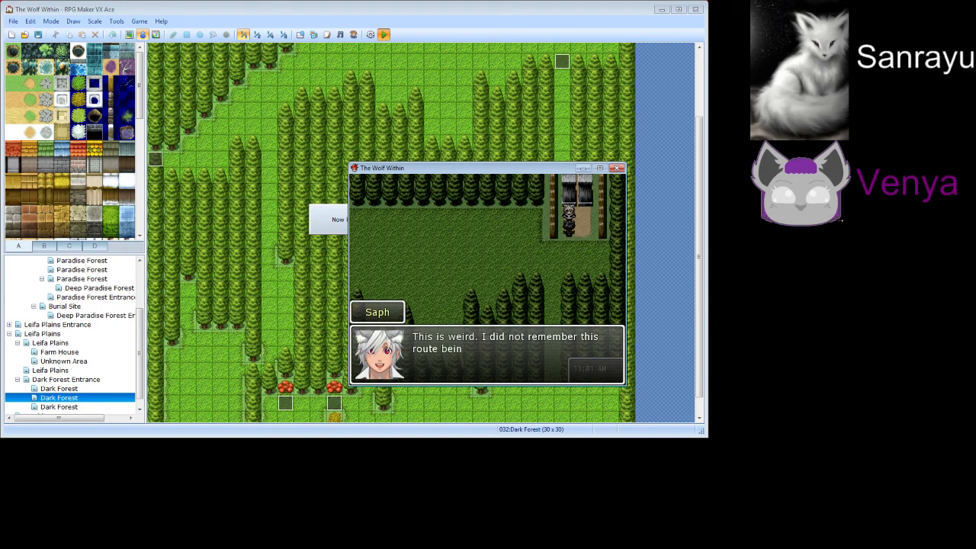
# Go through the conversation with Saph about the seal stones, and talk to Saph again
pyautogui.press('Return')
pyautogui.press('Return')
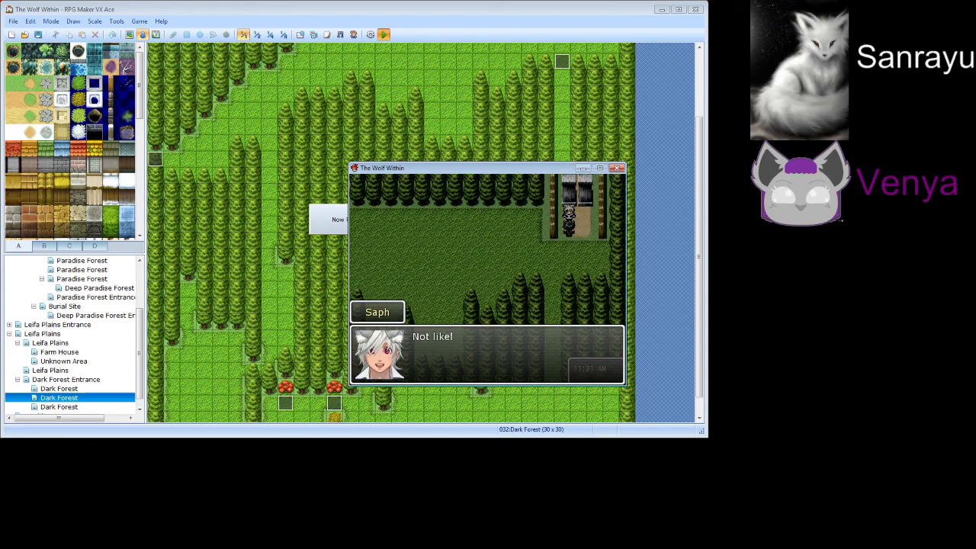
pyautogui.press('Return')
pyautogui.press('Return')
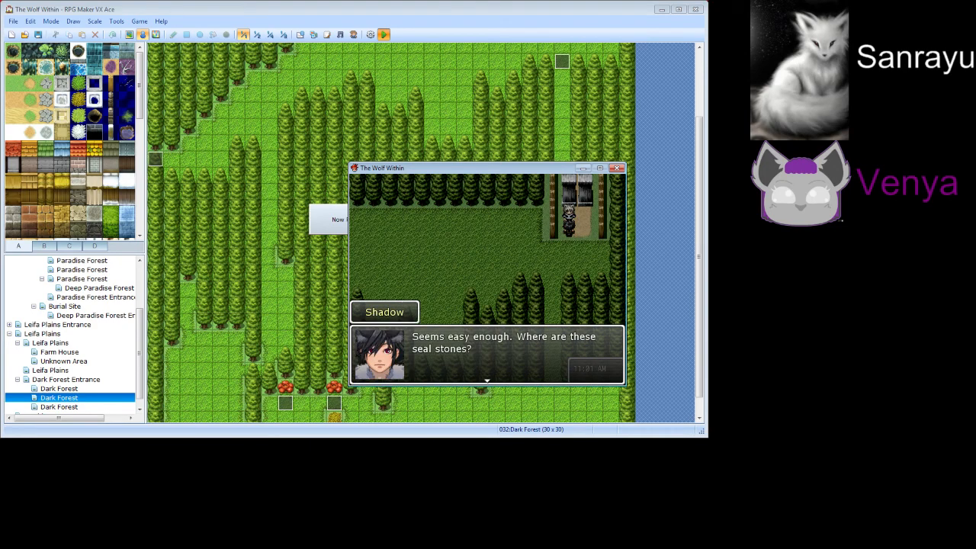
pyautogui.press('Return')
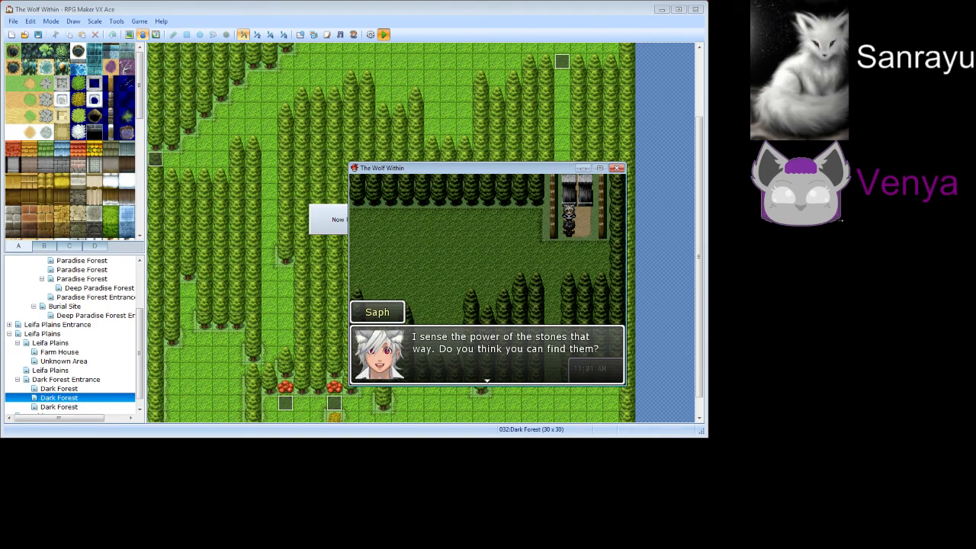
pyautogui.press('Return')
pyautogui.press('Return')
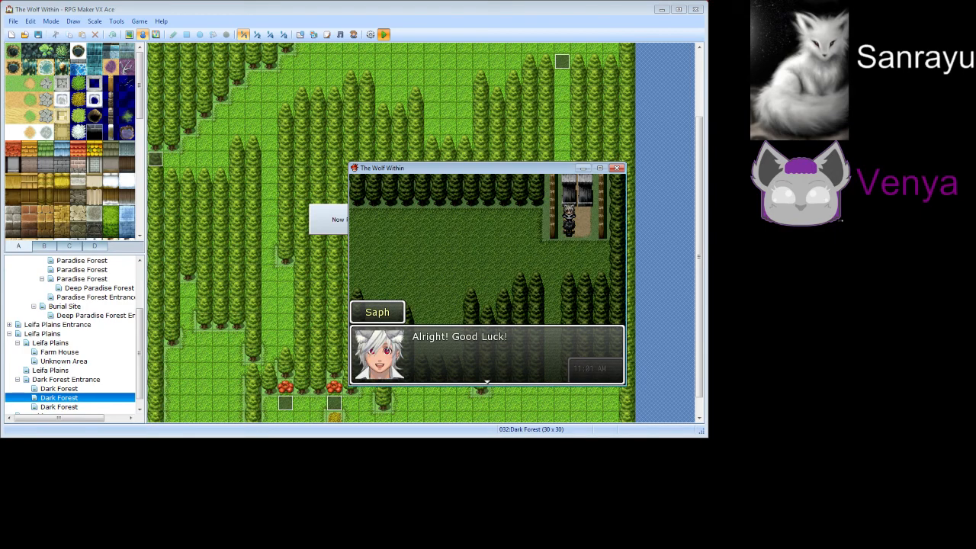
pyautogui.press('Return')
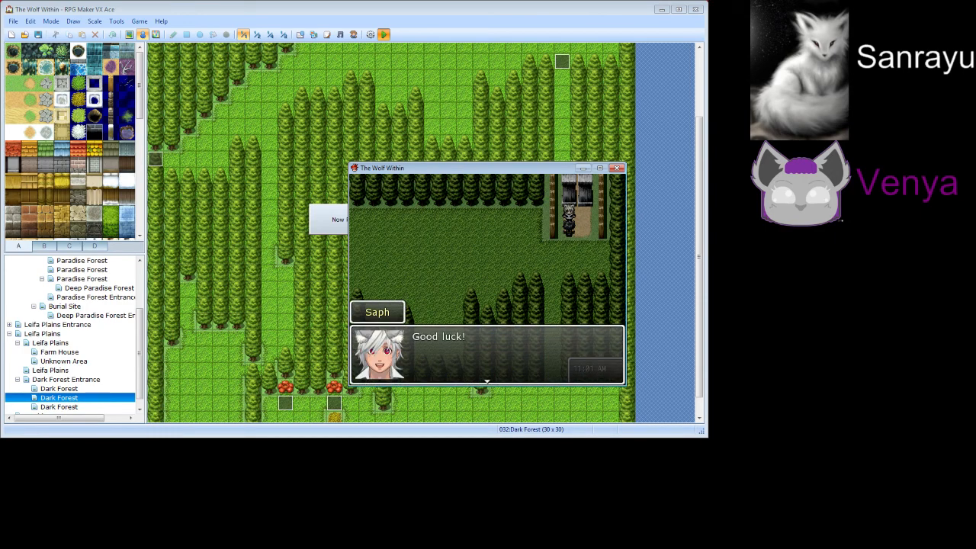
# End the conversation with Saph and walk the player south down the narrow forest path to the southern clearing
pyautogui.press('Return')
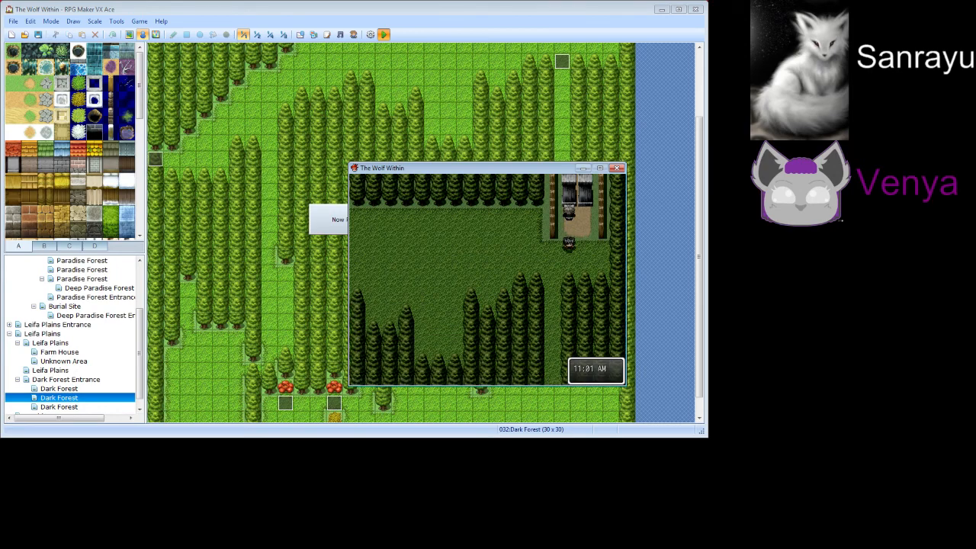
pyautogui.press('Left')
pyautogui.press('Up')
pyautogui.press('Down')
pyautogui.press('Left')
pyautogui.press('Down')
pyautogui.press('Left')
pyautogui.press('Down')
pyautogui.press('Down')
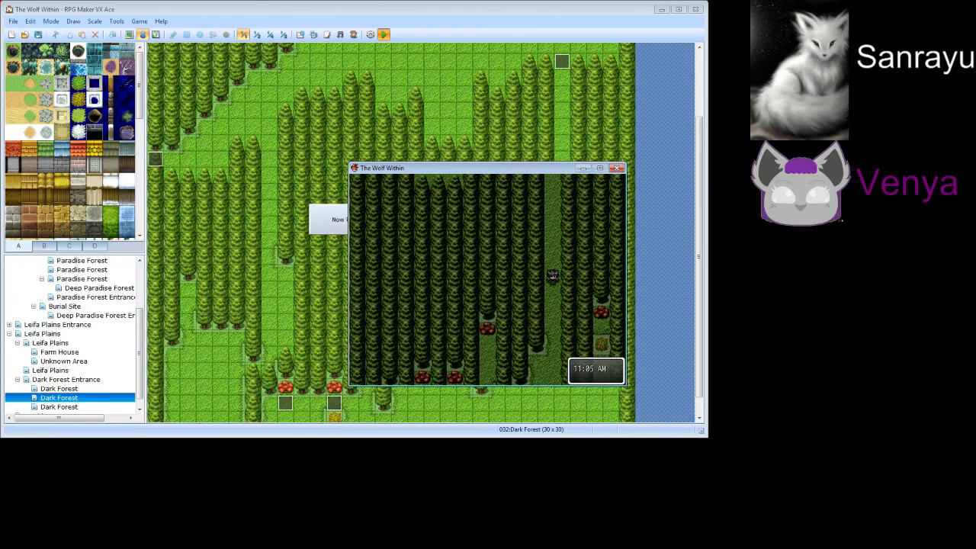
pyautogui.press('Down')
pyautogui.press('Left')
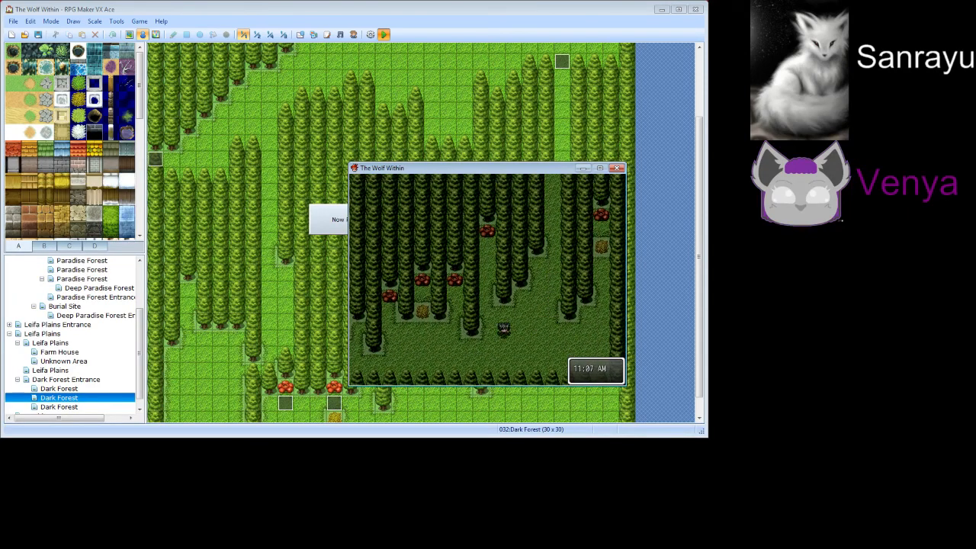
# Walk west through the southern clearing to the red flower above the westernmost yellow grass patch and touch it
pyautogui.press('Down')
pyautogui.press('Left')
pyautogui.press('Down')
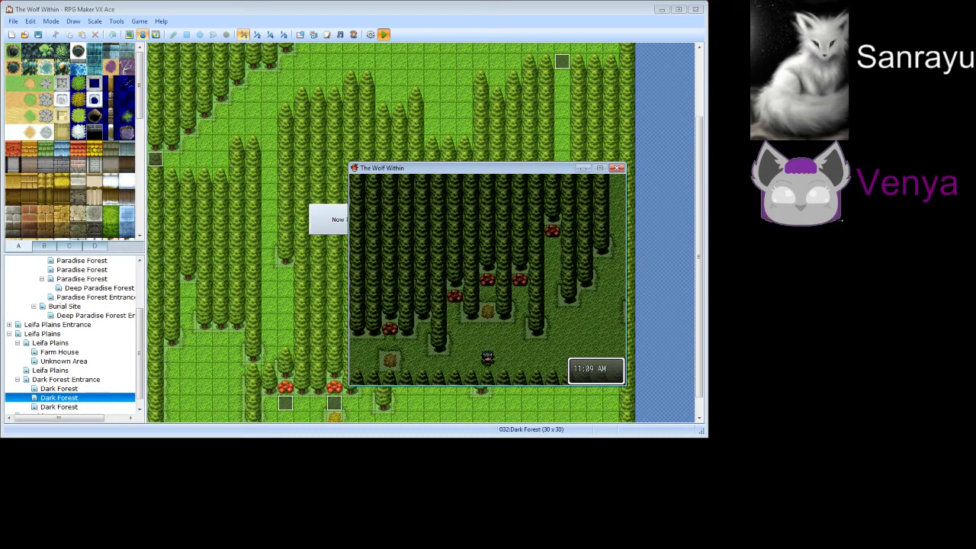
pyautogui.press('Right')
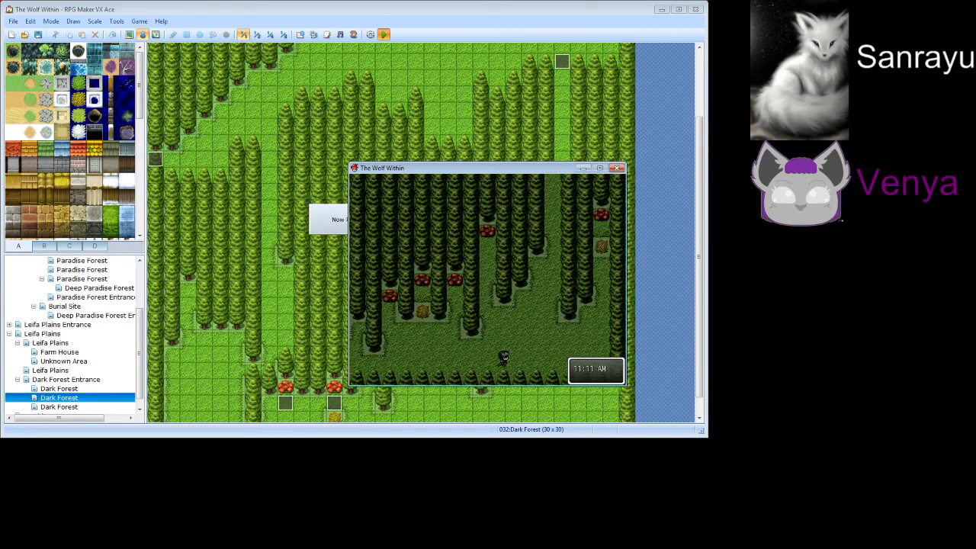
pyautogui.press('Left')
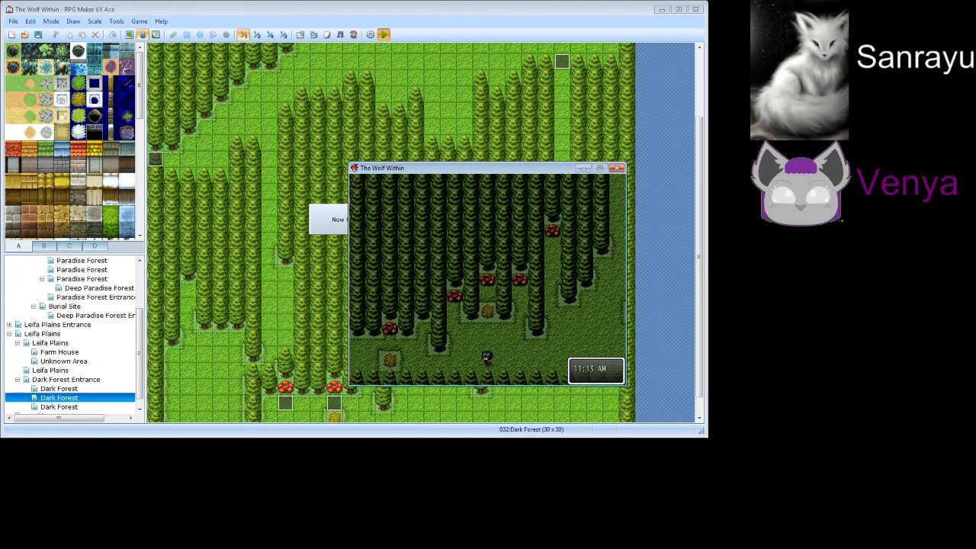
pyautogui.press('Right')
pyautogui.press('Up')
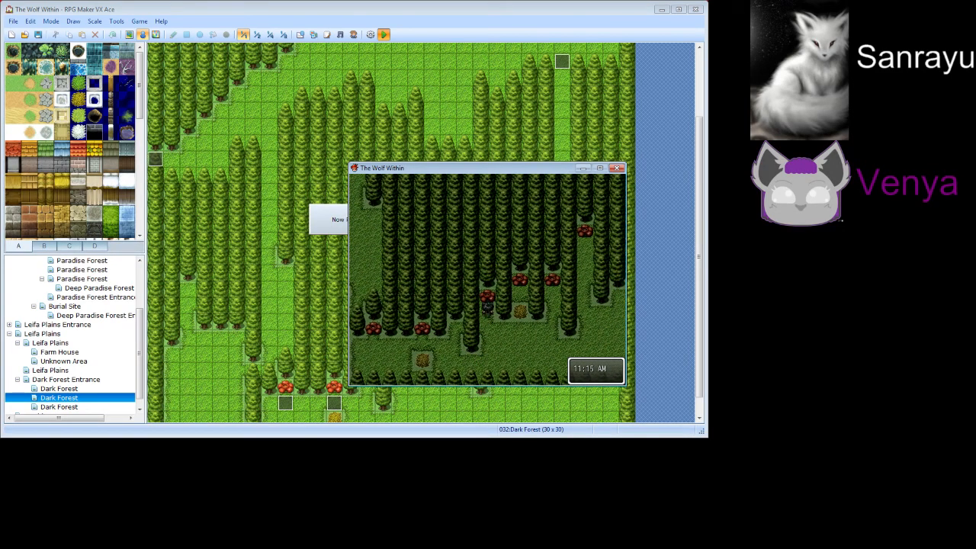
pyautogui.press('Down')
pyautogui.press('Down')
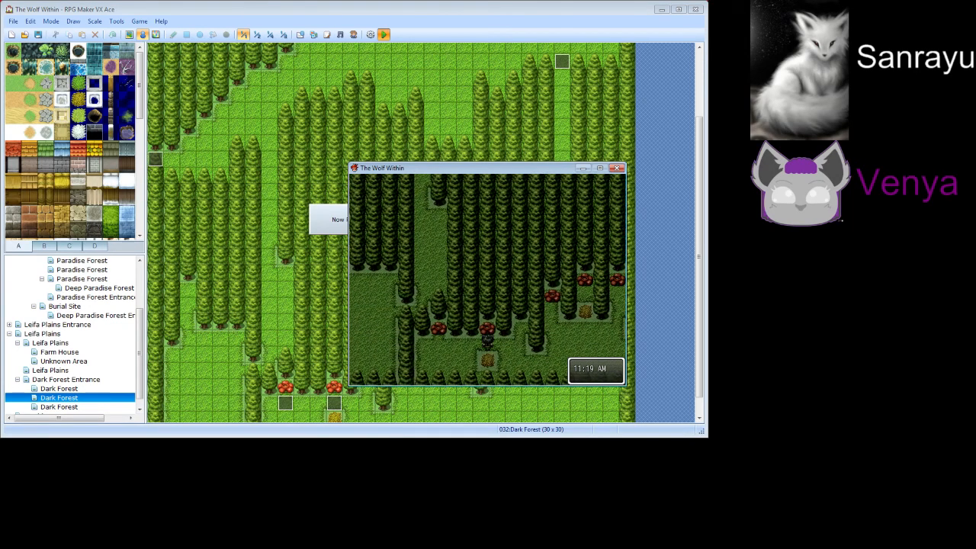
pyautogui.press('Return')
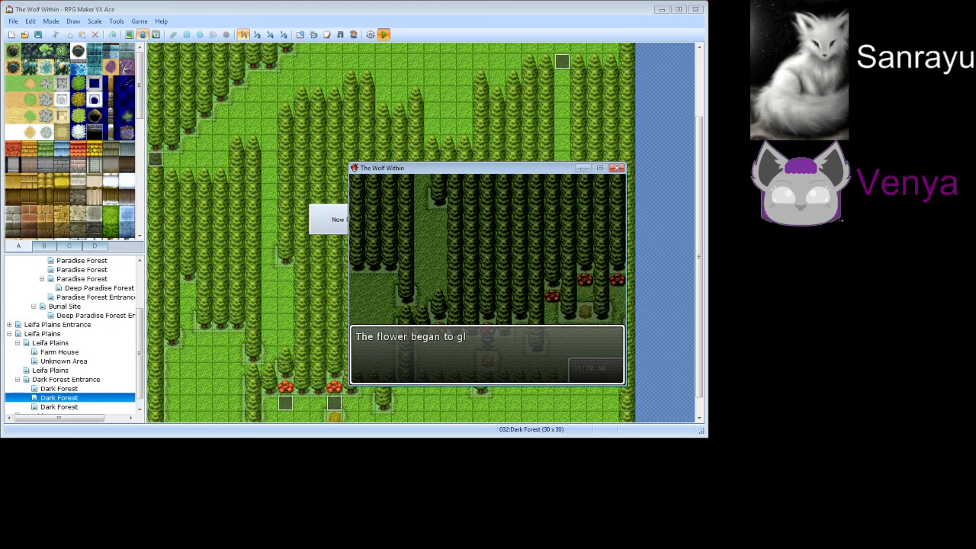
pyautogui.press('Return')
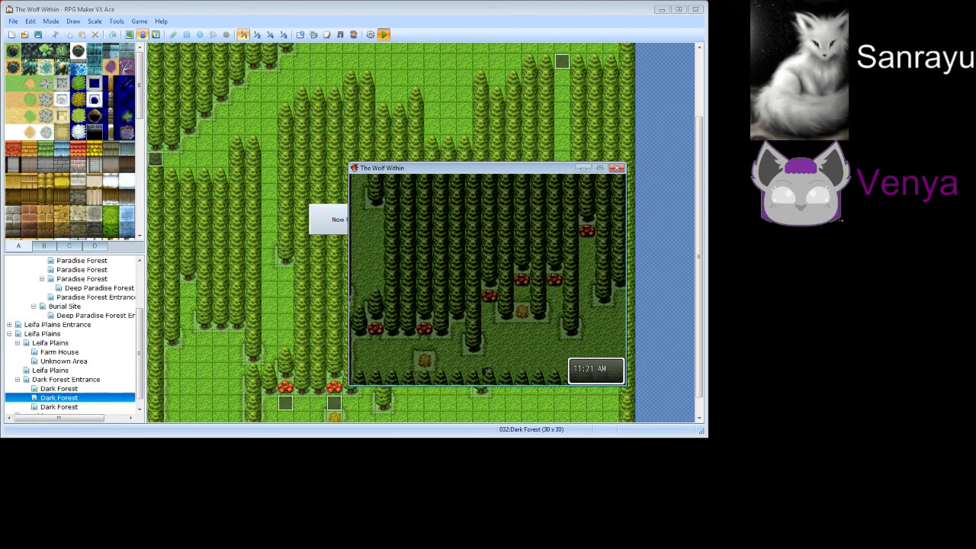
# Walk back east to the red flower above the middle yellow grass patch and choose Yes to touch it
pyautogui.press('Right')
pyautogui.press('Up')
pyautogui.press('Return')
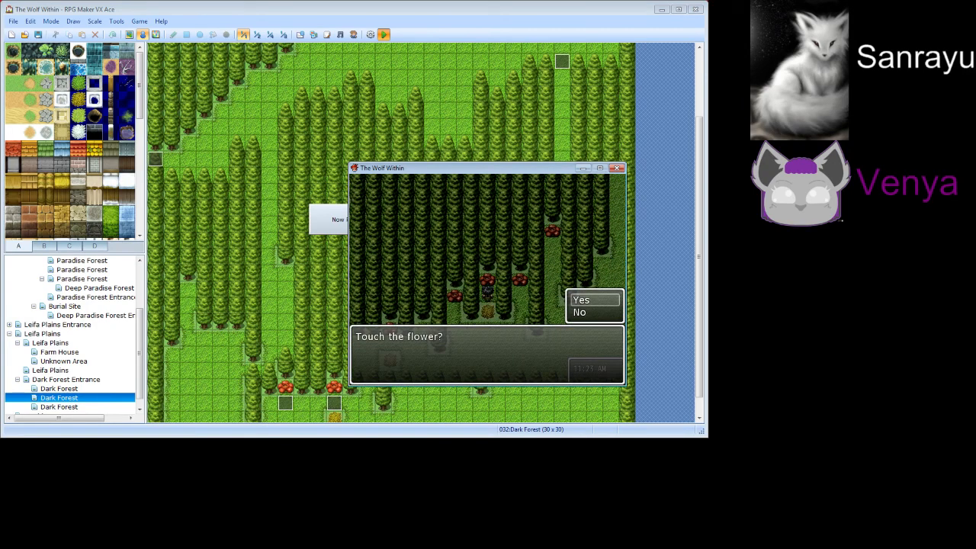
pyautogui.press('Return')
pyautogui.press('Return')
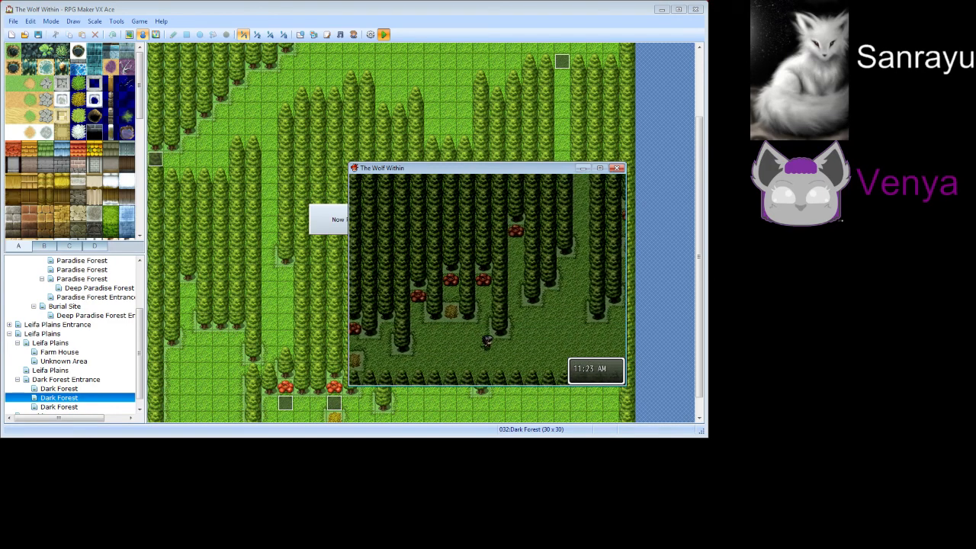
# Walk to the red flower above the easternmost yellow grass patch, touch it, and dismiss its message
pyautogui.press('Right')
pyautogui.press('Up')
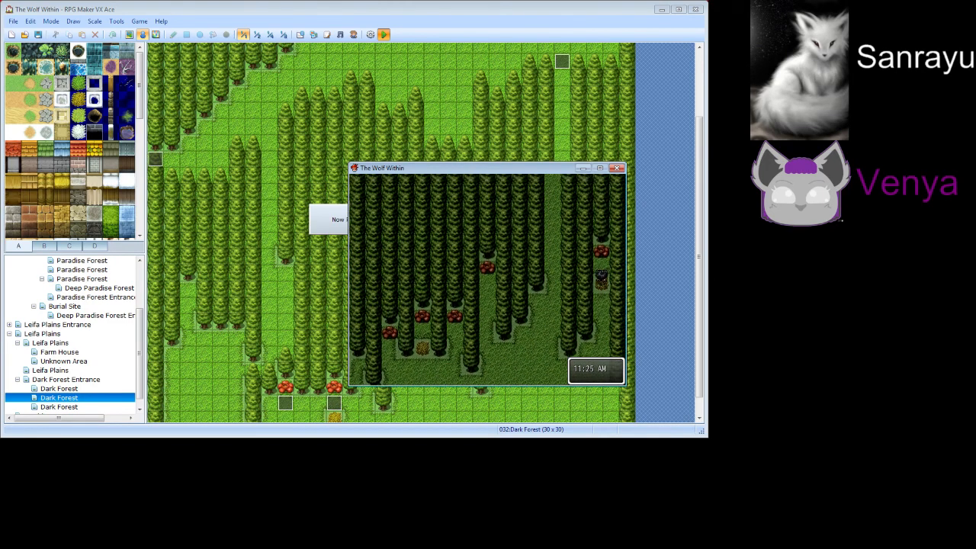
pyautogui.press('Return')
pyautogui.press('Return')
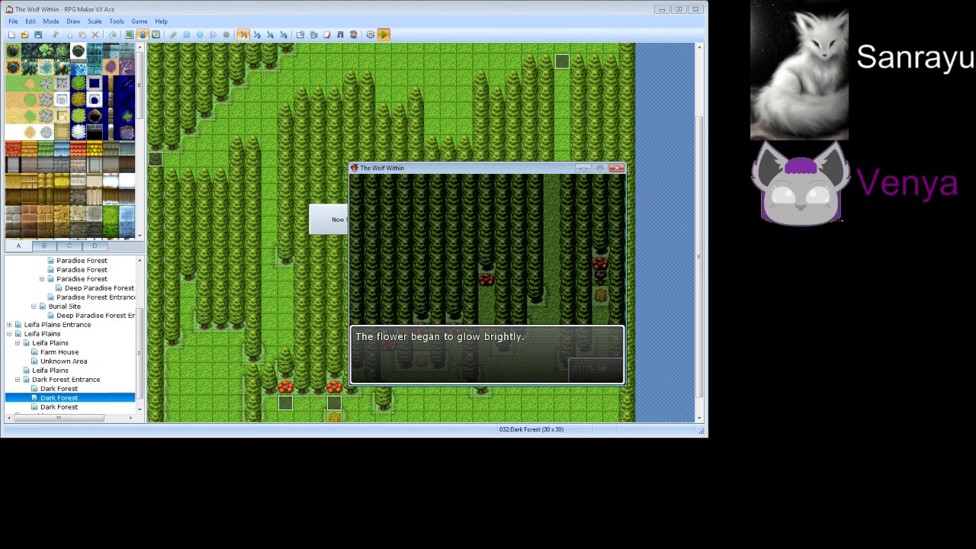
pyautogui.press('Return')
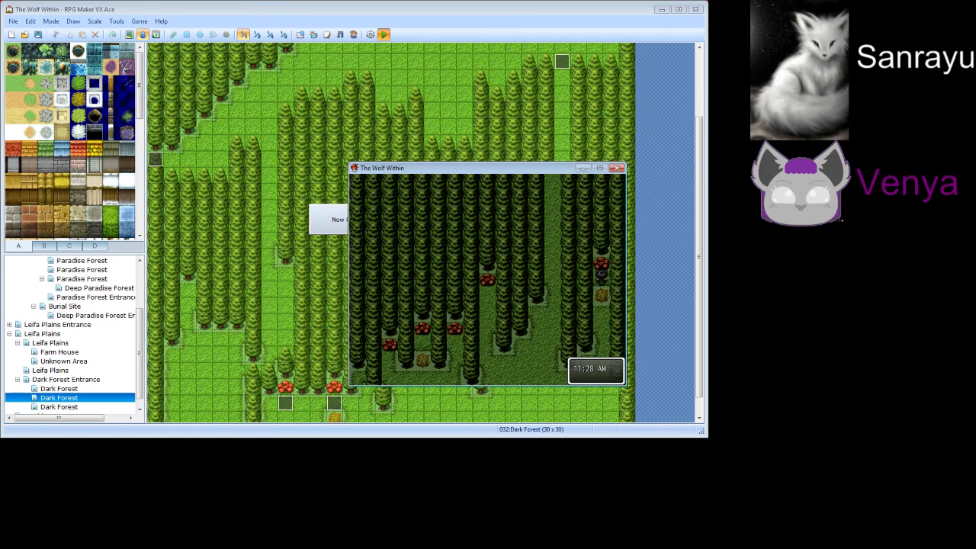
# Walk the player back north up the narrow path to the clearing in front of the bridge
pyautogui.press('Down')
pyautogui.press('Down')
pyautogui.press('Down')
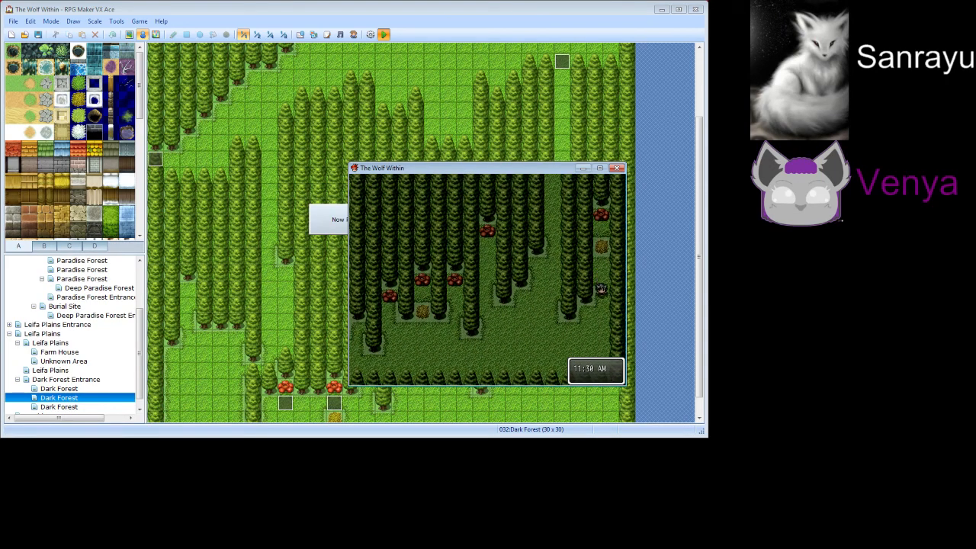
pyautogui.press('Left')
pyautogui.press('Up')
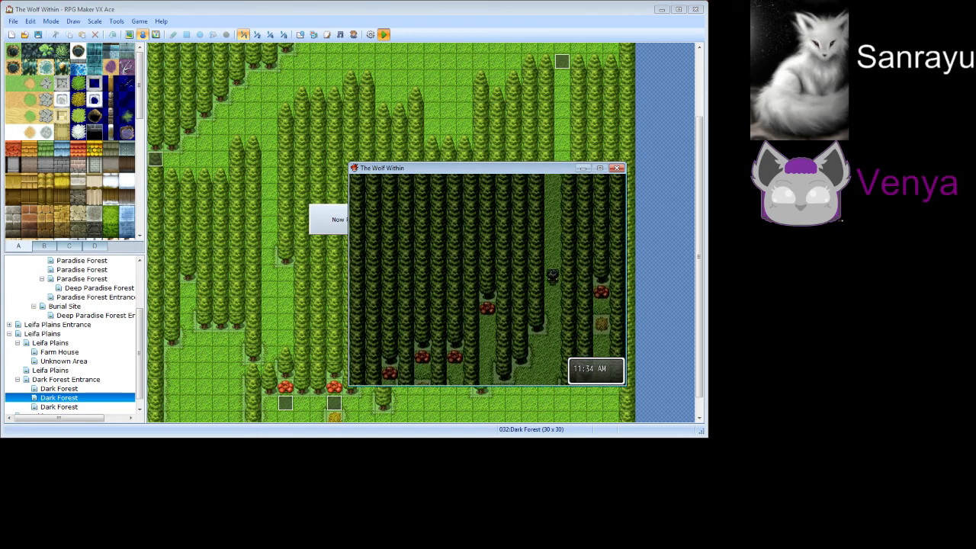
pyautogui.press('Up')
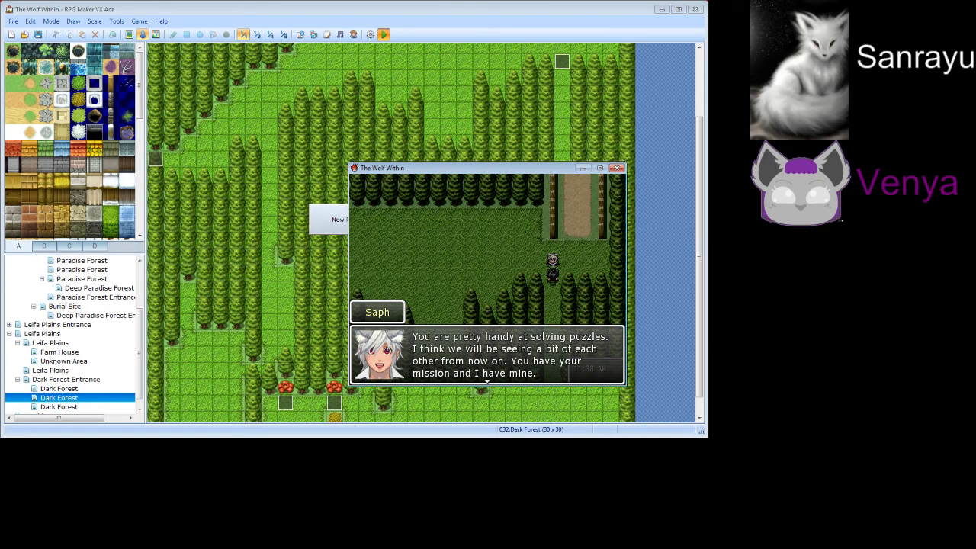
# Go through the closing conversation between Saph and Shadow about Saph's mission
pyautogui.press('Return')
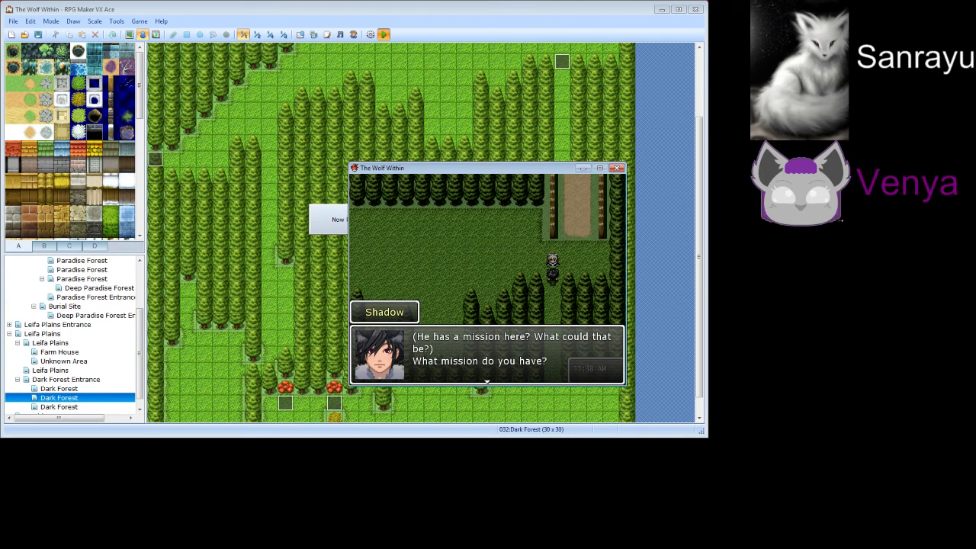
pyautogui.press('Return')
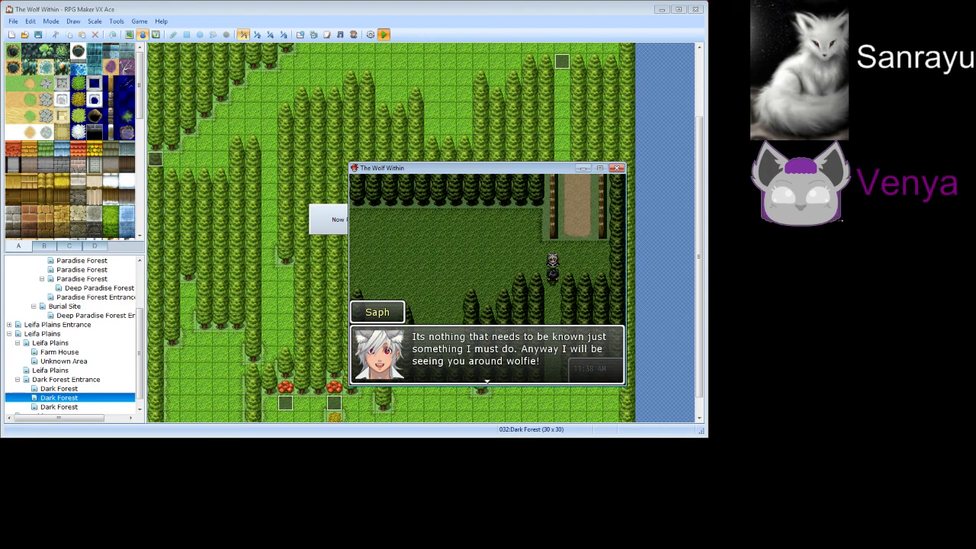
pyautogui.press('Return')
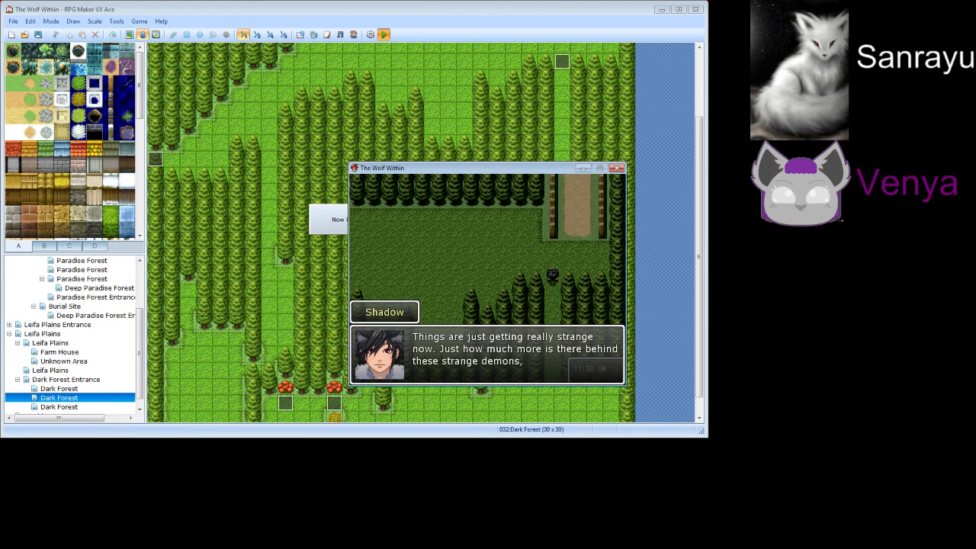
pyautogui.press('Return')
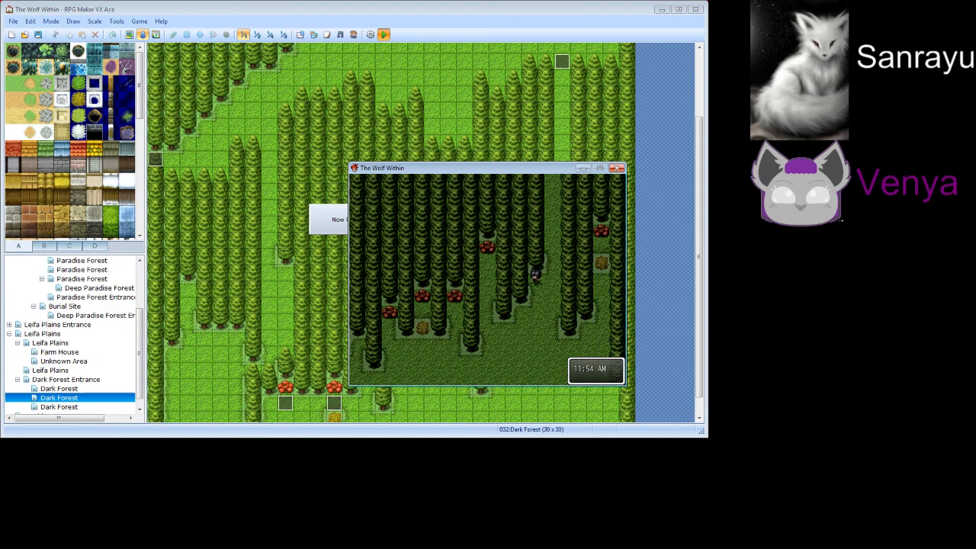
# End the playtest and examine page 1 of Saph's event EV010 on the bridge, including its switch command
pyautogui.click(616, 168)
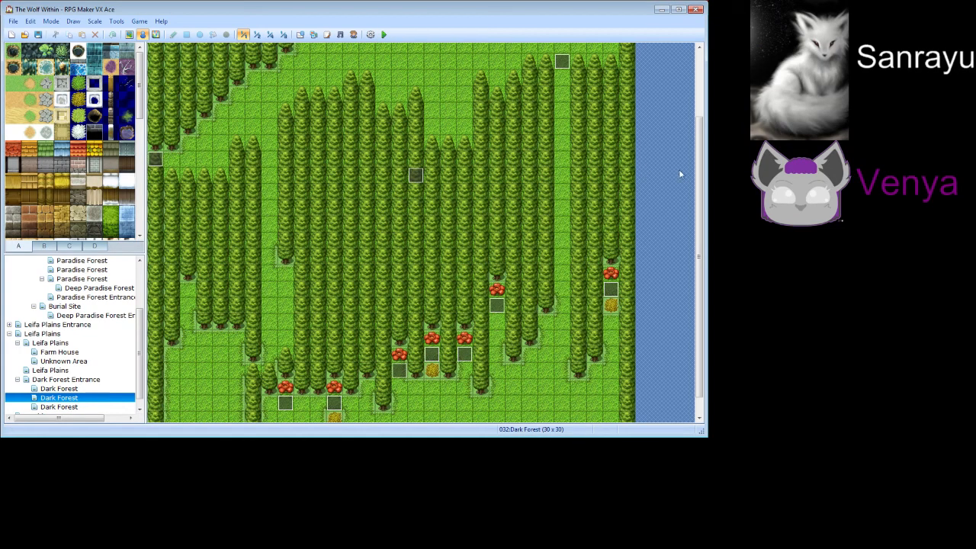
pyautogui.moveTo(697, 170); pyautogui.dragTo(690, 113)
pyautogui.click(573, 77)
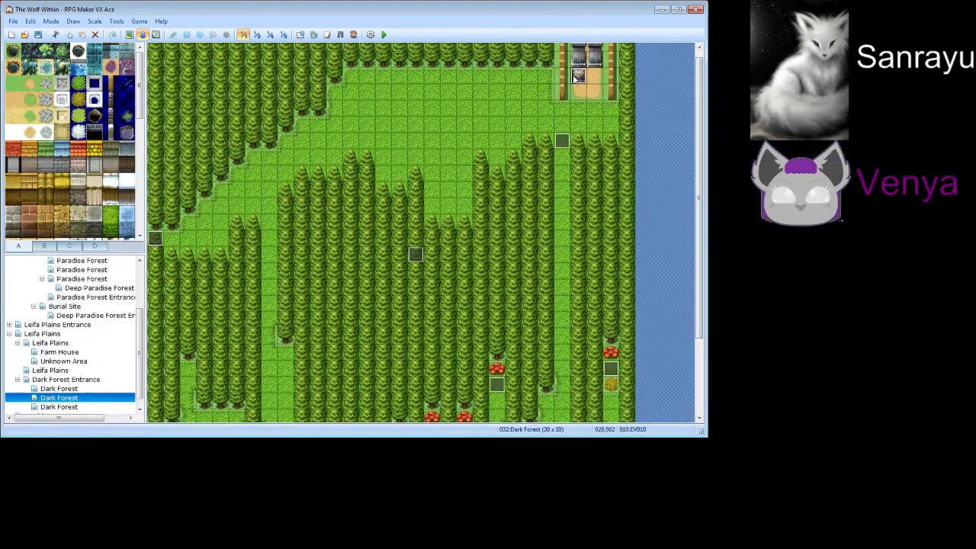
pyautogui.doubleClick(574, 77)
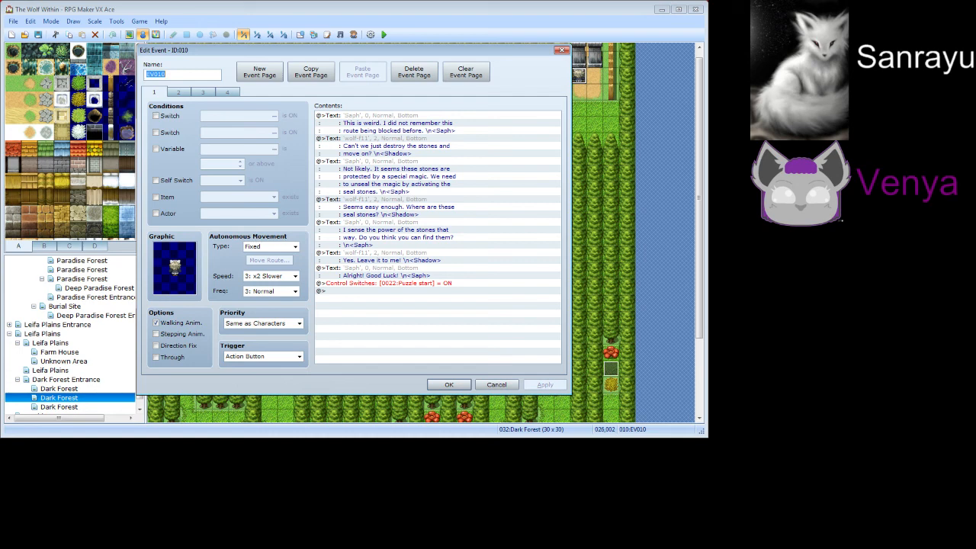
pyautogui.click(496, 384)
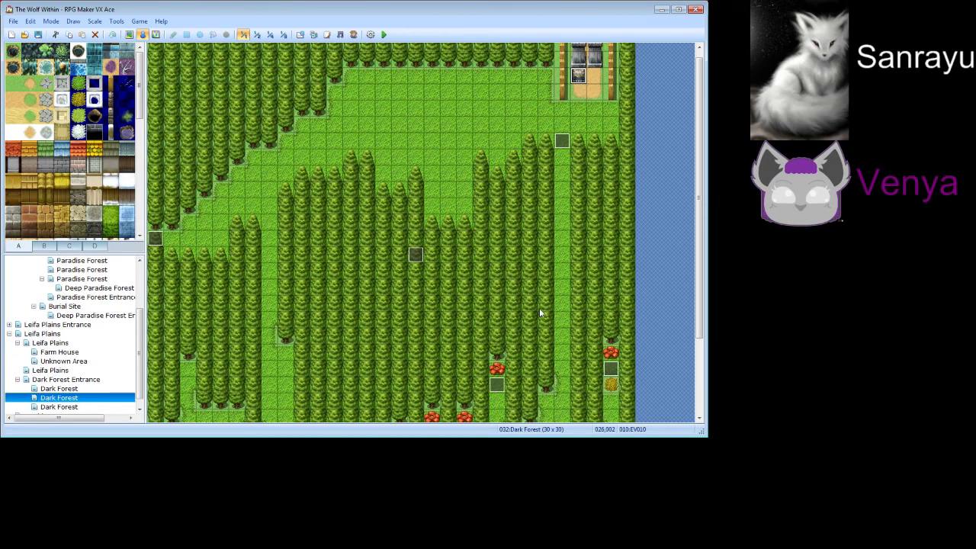
# Examine the flower event EV006 at 021,021, including its switch condition and the commands for each choice
pyautogui.rightClick(497, 384)
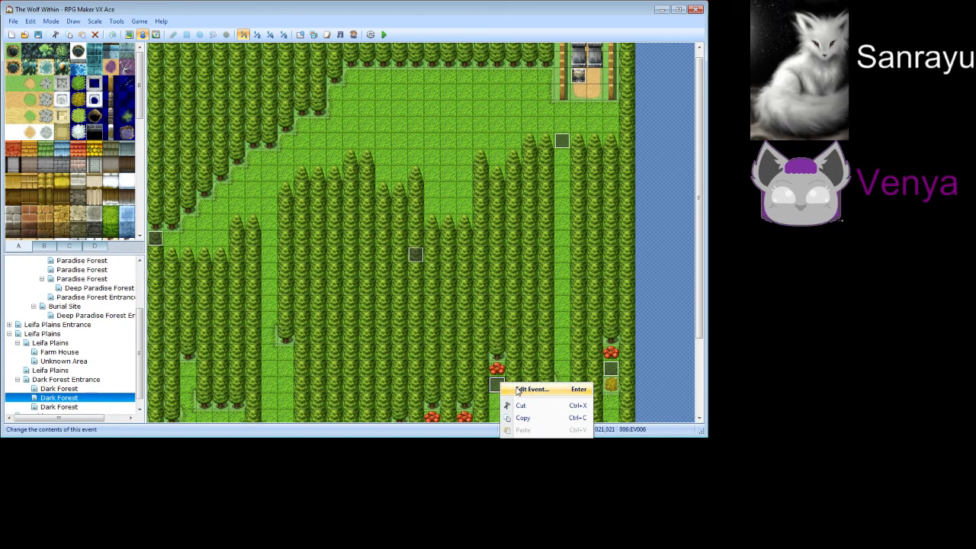
pyautogui.click(520, 388)
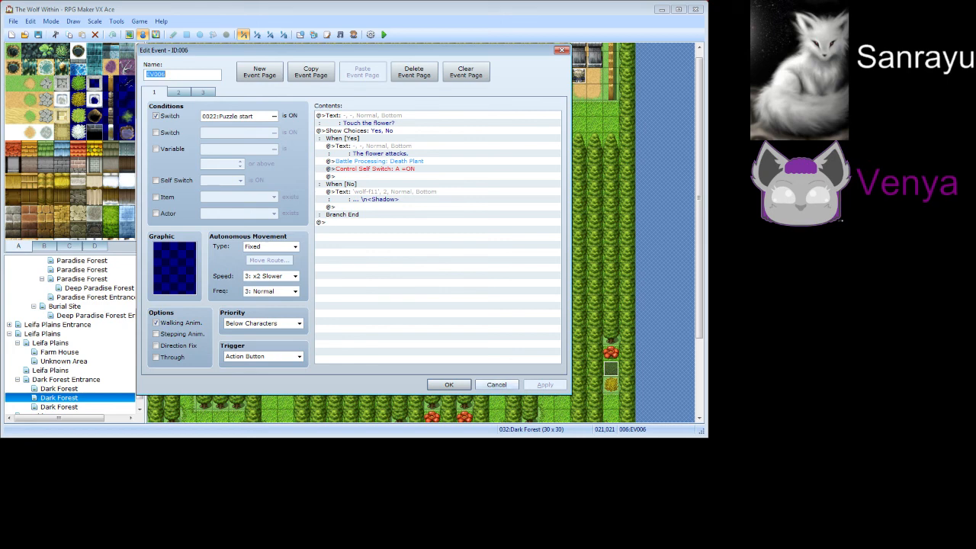
pyautogui.click(496, 384)
# Reopen Saph's event EV010 and examine the switch condition and dialogue on page 2
pyautogui.doubleClick(584, 77)
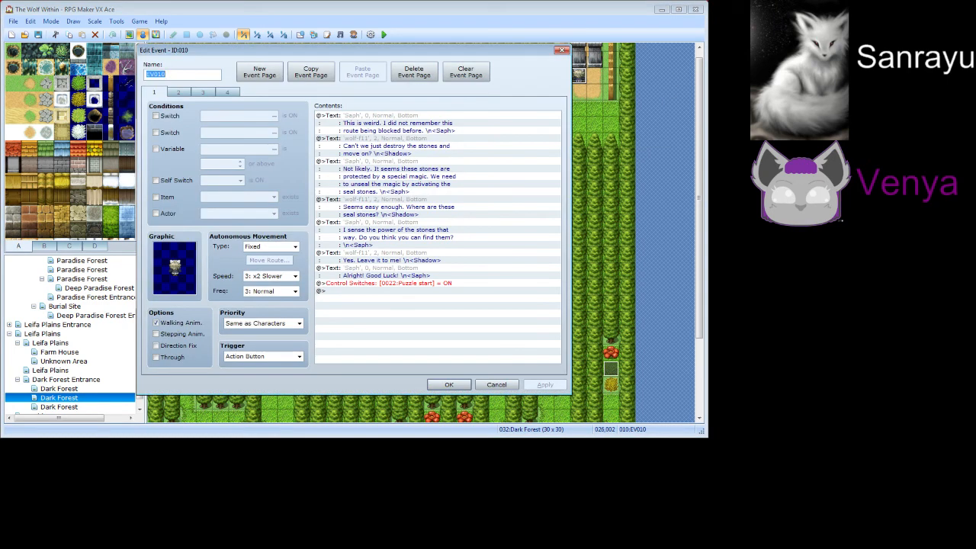
pyautogui.click(178, 93)
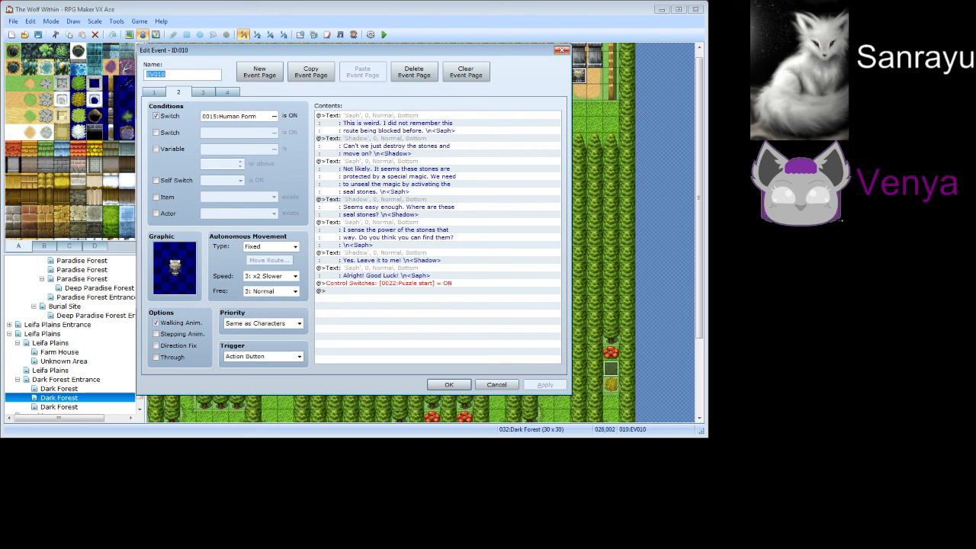
pyautogui.click(561, 50)
# Start a new playtest and load the saved game in File 1
pyautogui.click(383, 35)
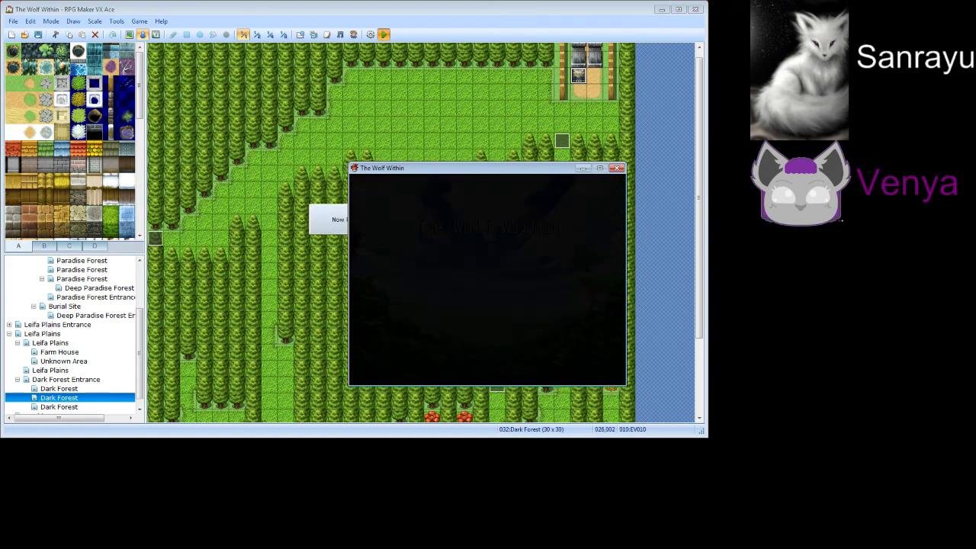
pyautogui.press('Return')
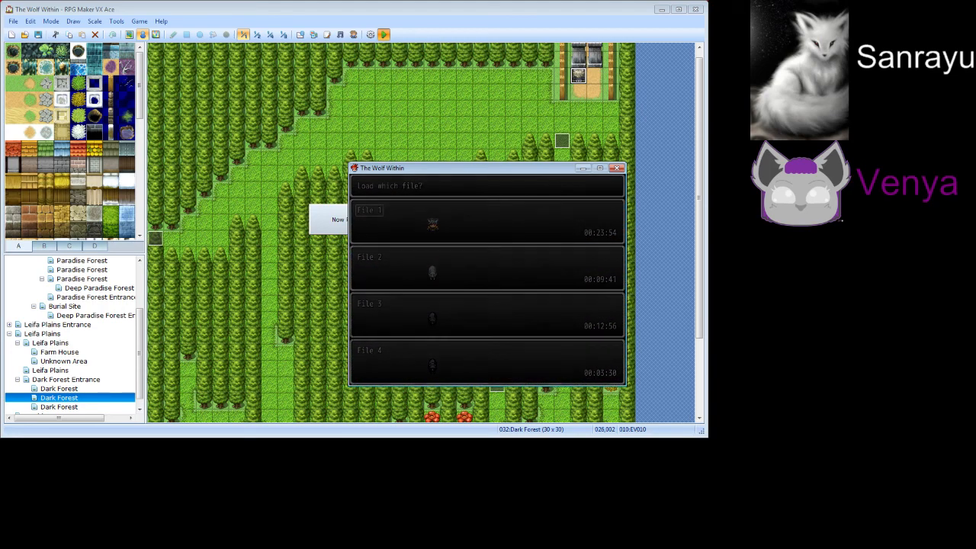
pyautogui.press('Return')
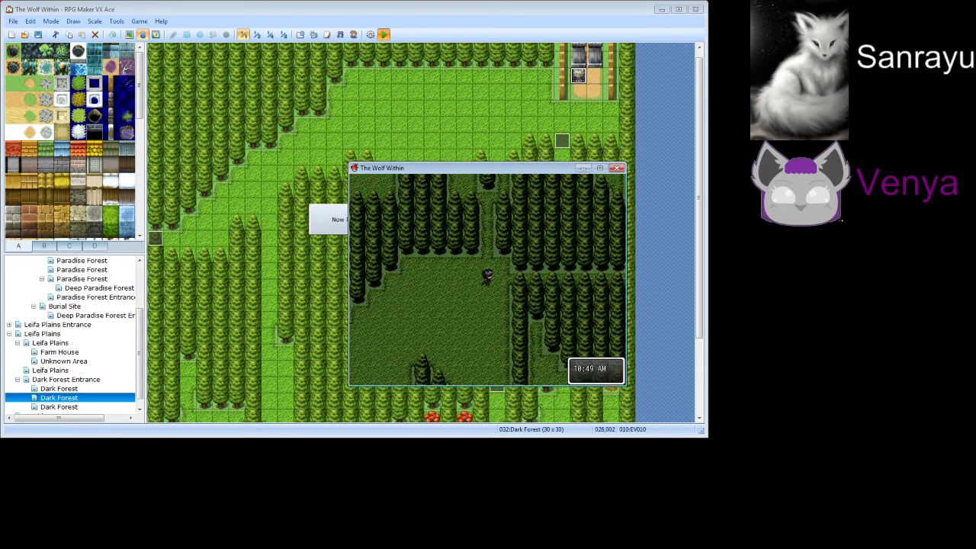
# Use the Shift option in the game menu to change Shadow into wolf form
pyautogui.press('Escape')
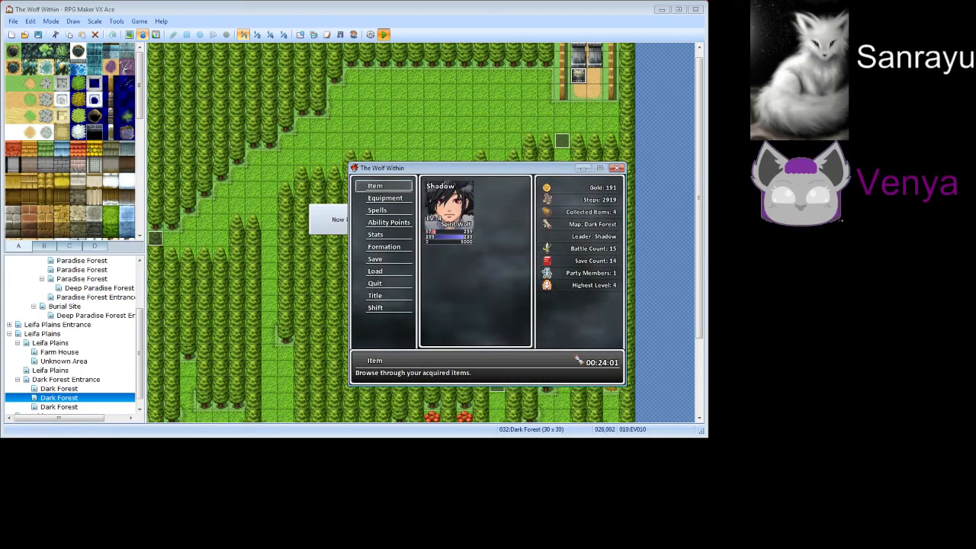
pyautogui.press('Up')
pyautogui.press('Escape')
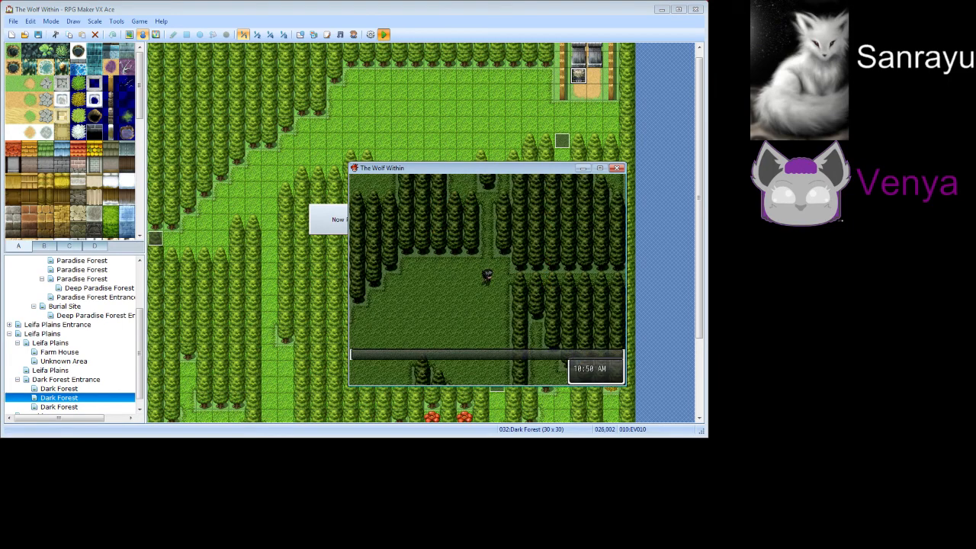
pyautogui.press('Return')
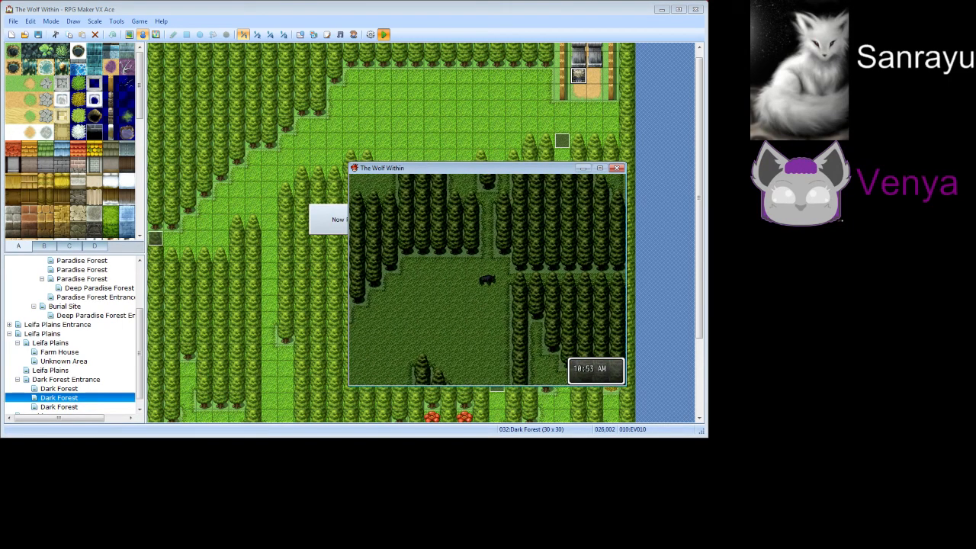
# Shift Shadow back to human form and end the playtest
pyautogui.press('Escape')
pyautogui.press('Up')
pyautogui.press('Return')
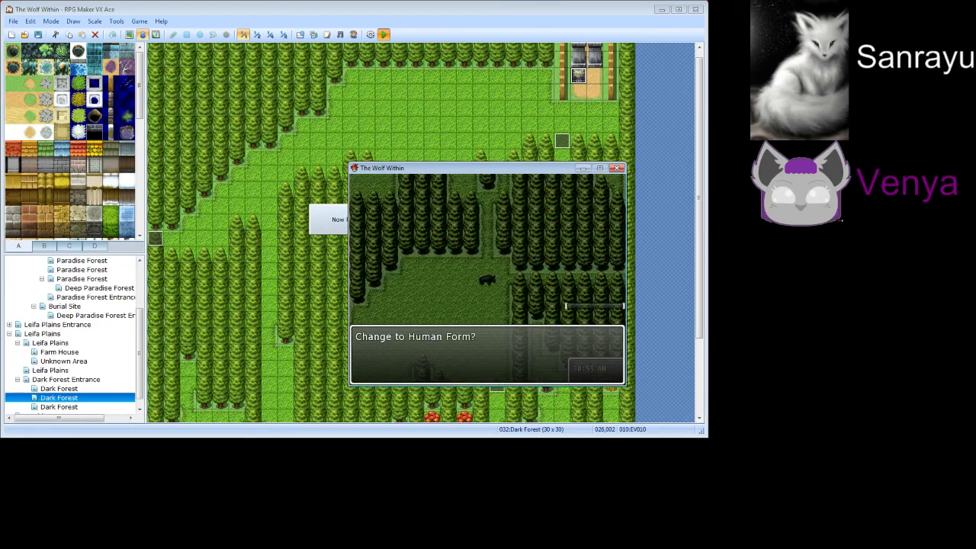
pyautogui.press('Return')
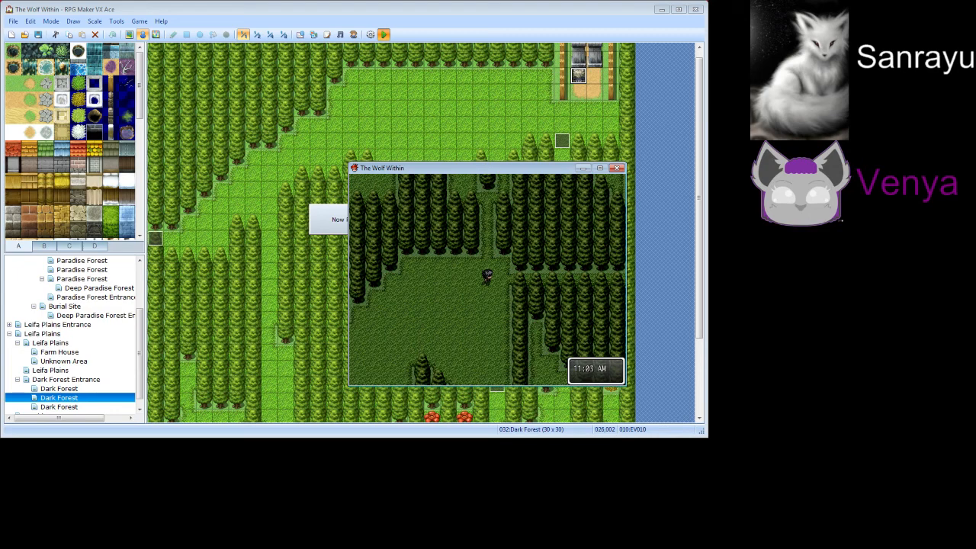
pyautogui.click(617, 167)
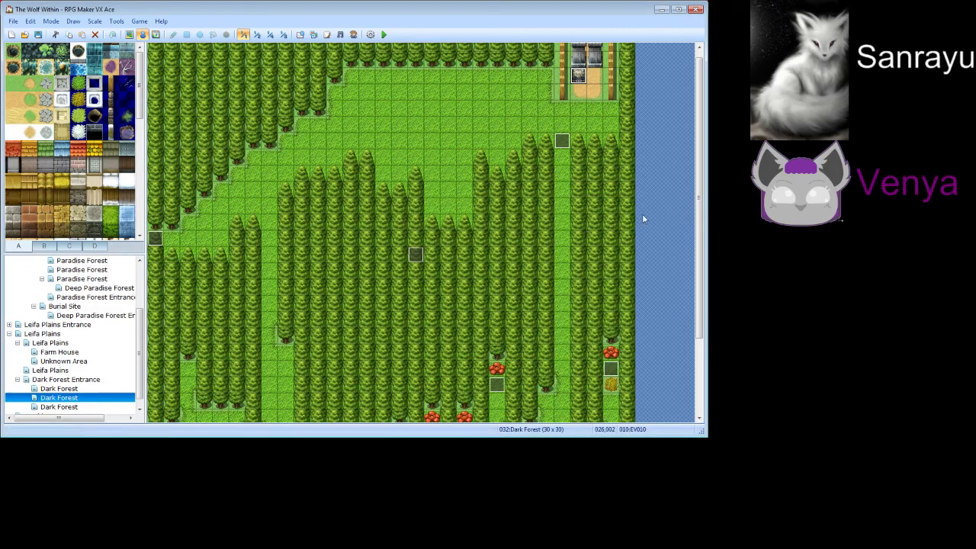
# Reopen Saph's event EV010 on the bridge and examine its page 1 switch command and page 3 switch condition
pyautogui.moveTo(700, 221); pyautogui.dragTo(706, 257)
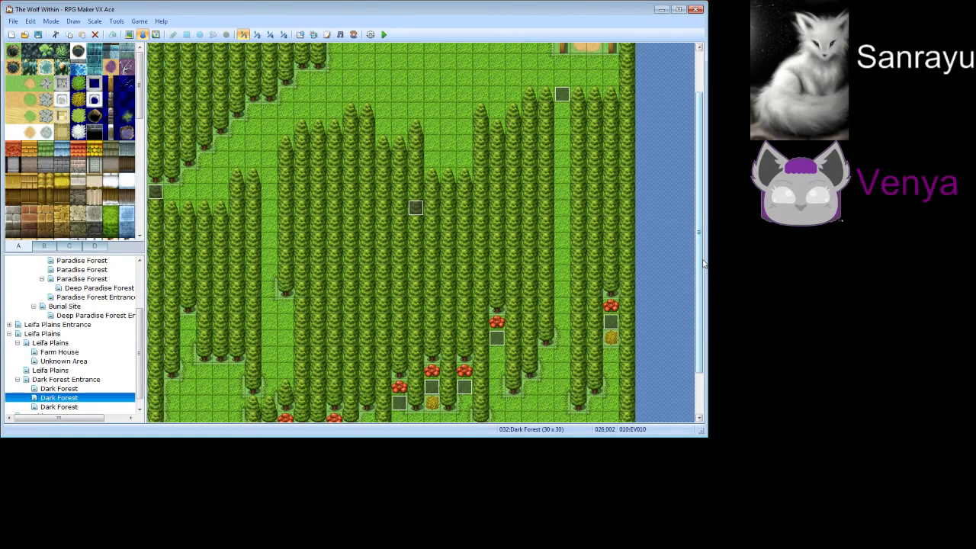
pyautogui.scroll(3, 703, 263)
pyautogui.rightClick(576, 83)
pyautogui.click(595, 89)
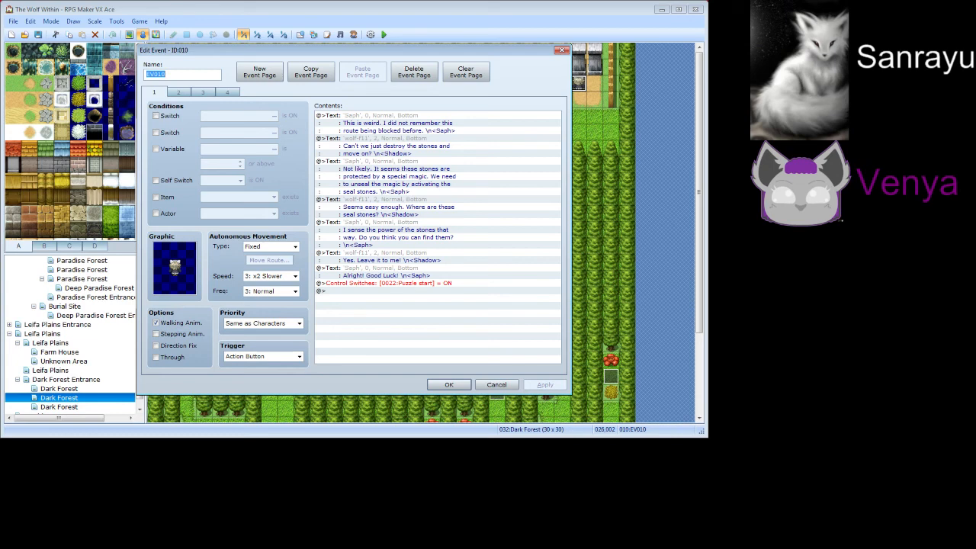
pyautogui.click(202, 92)
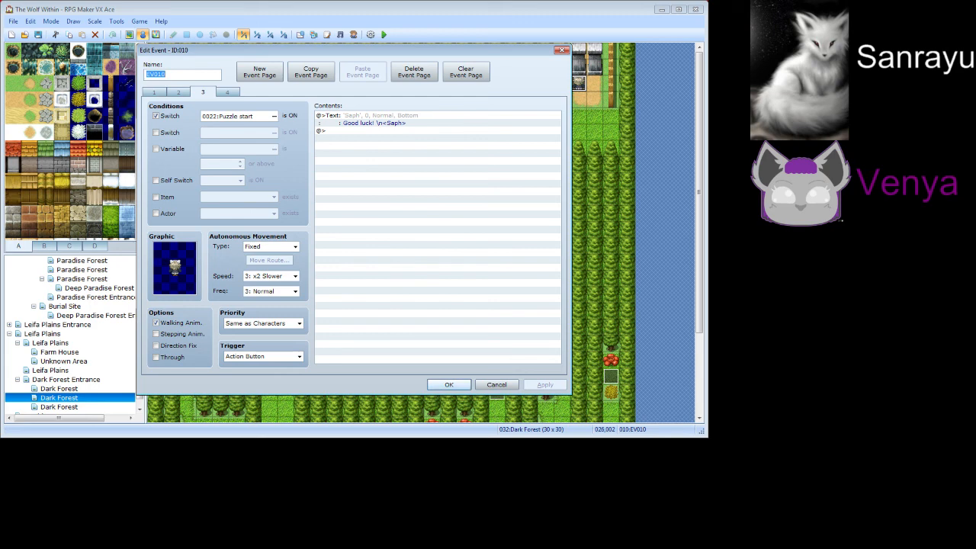
pyautogui.click(496, 384)
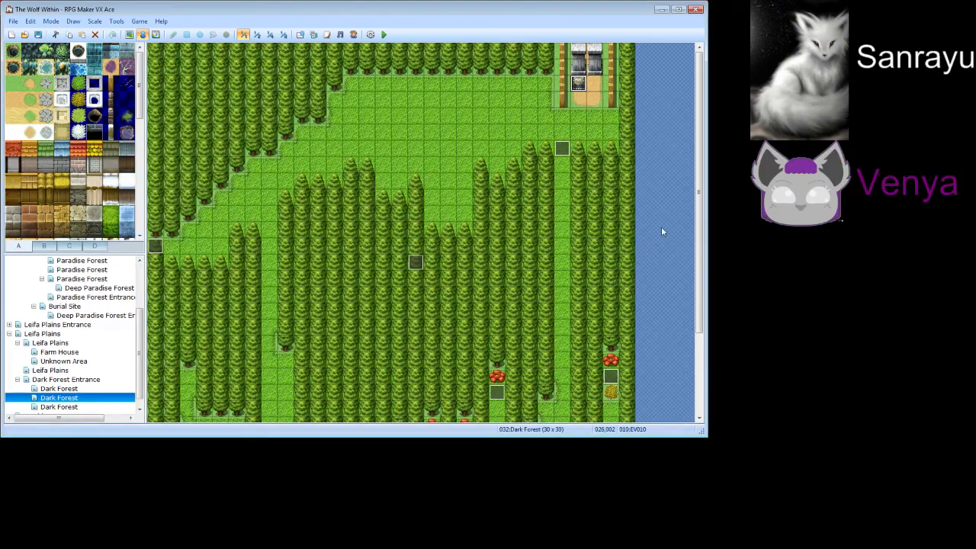
# Examine the flower event EV005 at 028,020, comparing the conditions and commands on its three pages
pyautogui.moveTo(698, 244); pyautogui.dragTo(700, 329)
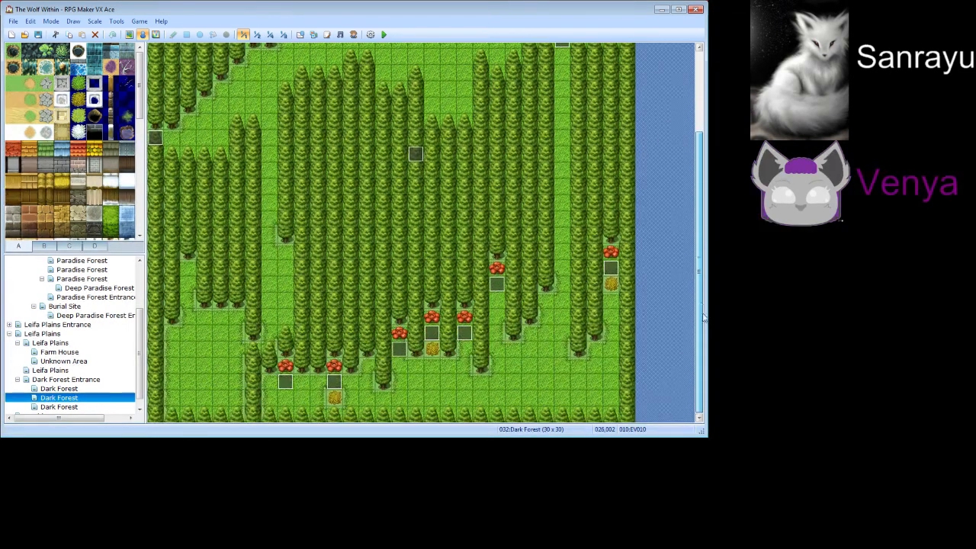
pyautogui.rightClick(610, 268)
pyautogui.click(616, 272)
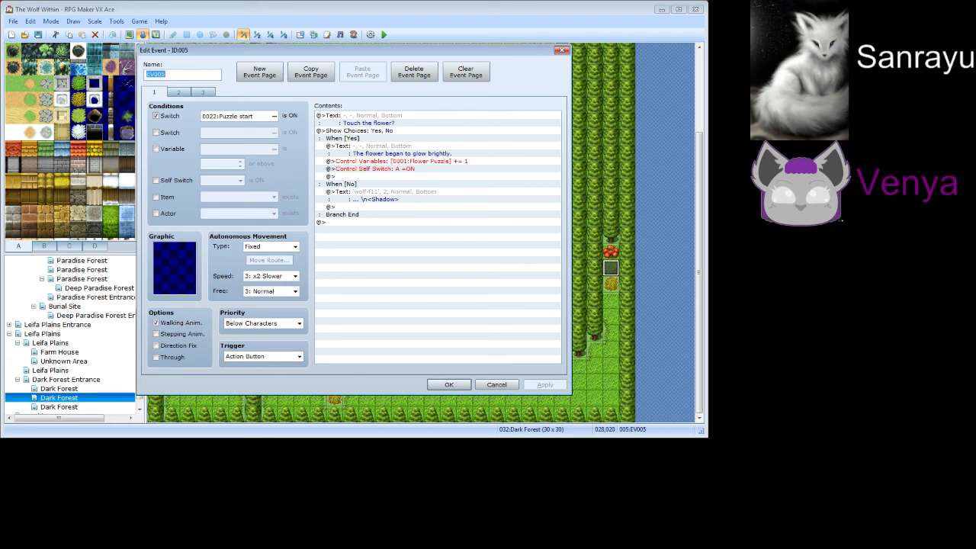
pyautogui.click(178, 92)
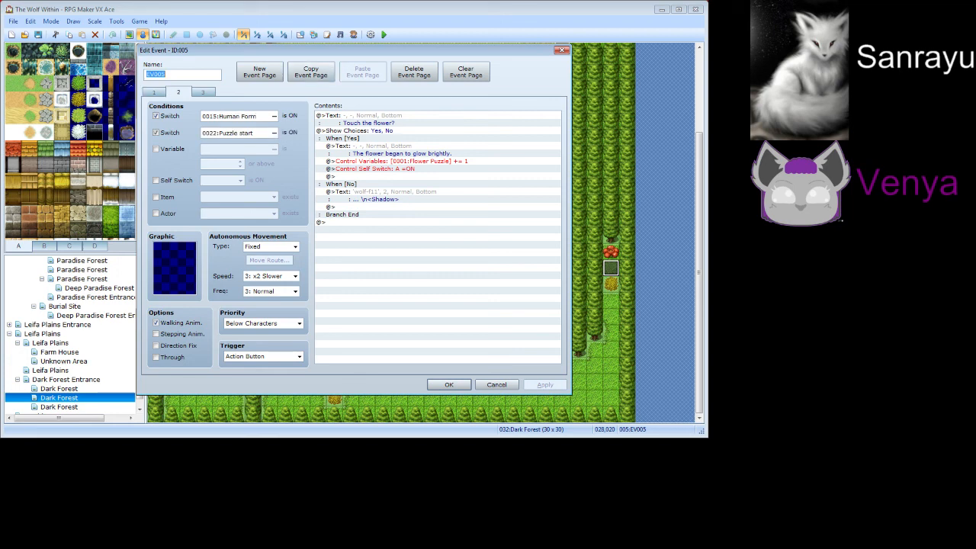
pyautogui.click(202, 92)
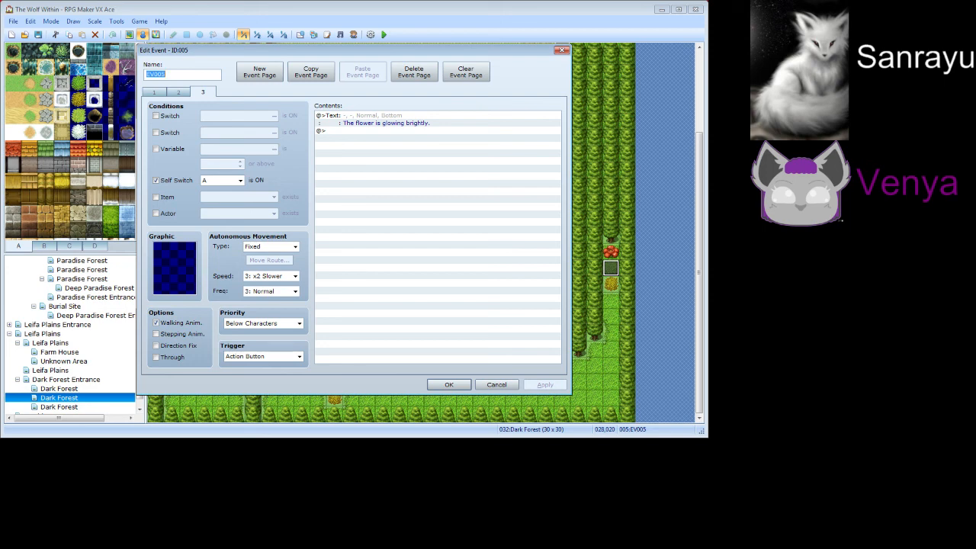
pyautogui.click(154, 92)
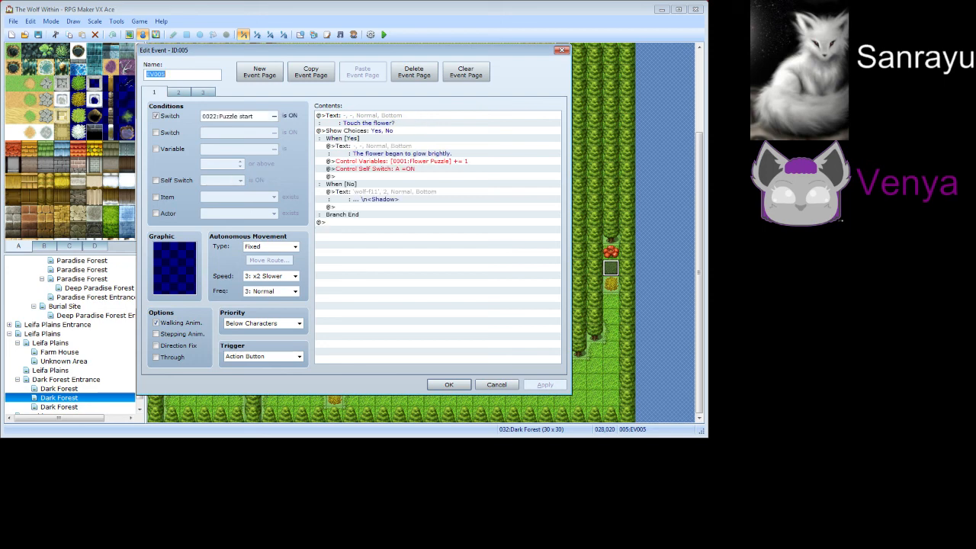
pyautogui.click(497, 384)
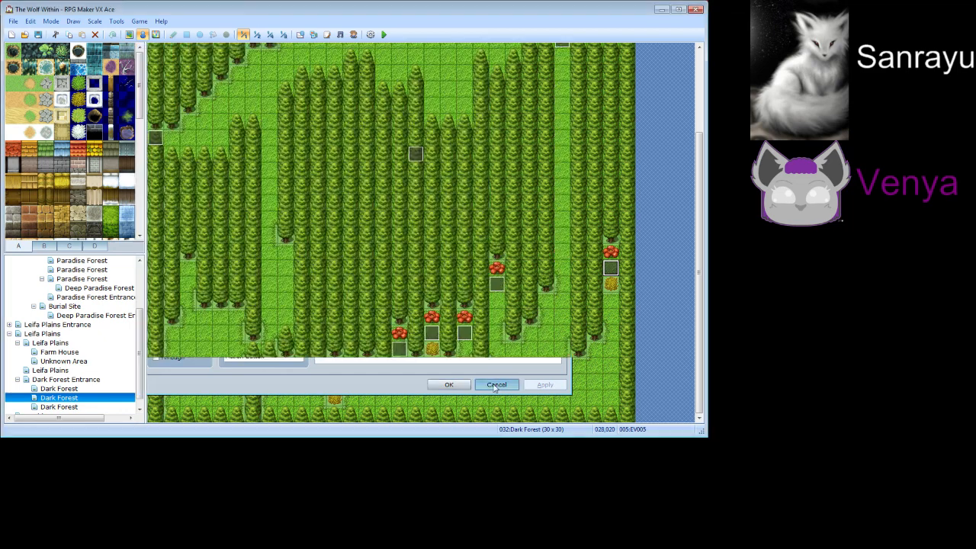
# Open the flower event EV006 at 021,021 and examine the commands on page 1 and the self switch condition on page 3
pyautogui.rightClick(494, 279)
pyautogui.click(506, 286)
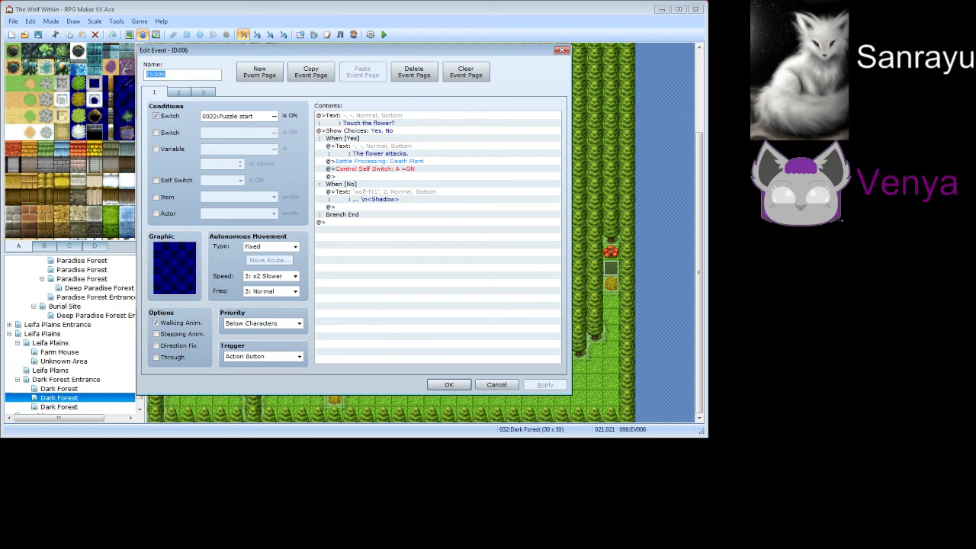
pyautogui.click(203, 93)
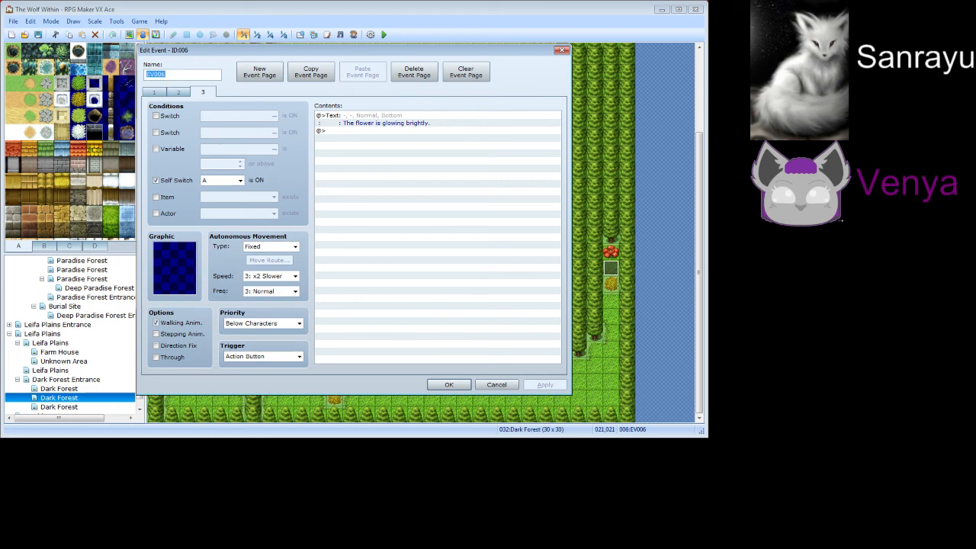
pyautogui.click(393, 116)
pyautogui.rightClick(393, 116)
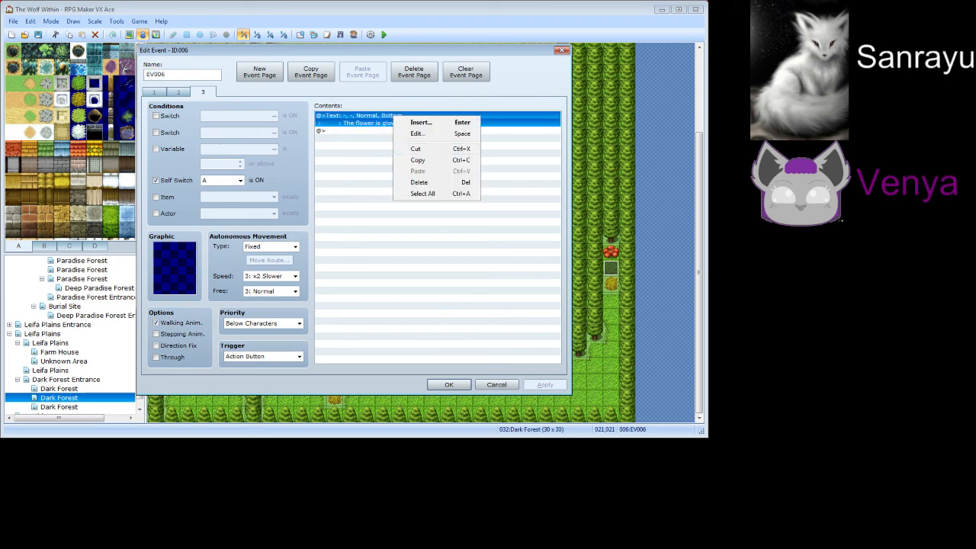
pyautogui.click(373, 132)
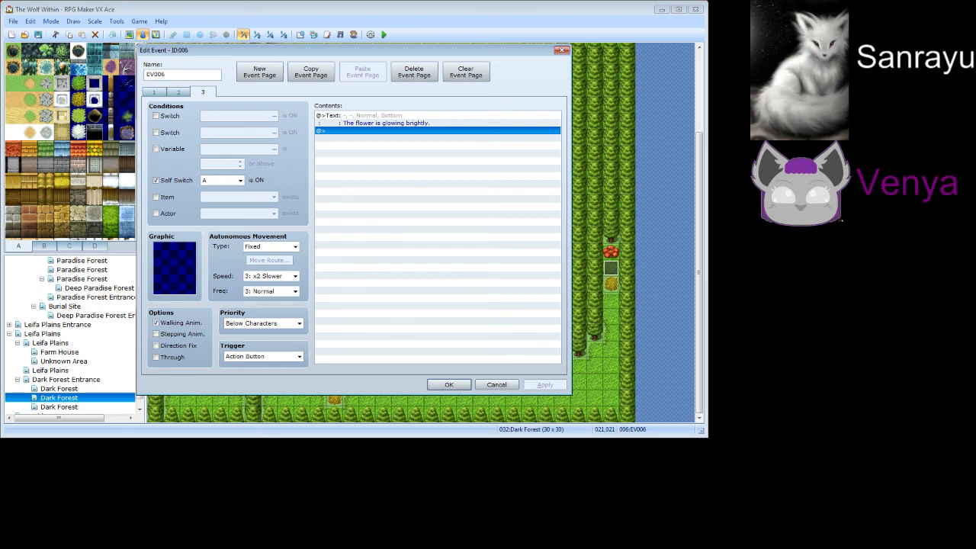
# Compare the switch conditions and Yes-choice commands on pages 1 and 2 of EV006, and close the event without changes
pyautogui.click(178, 92)
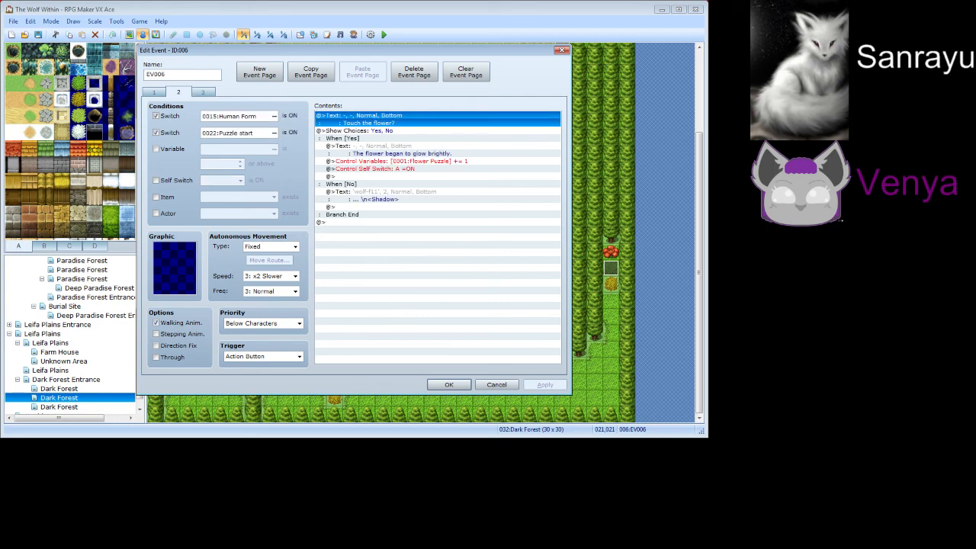
pyautogui.click(154, 92)
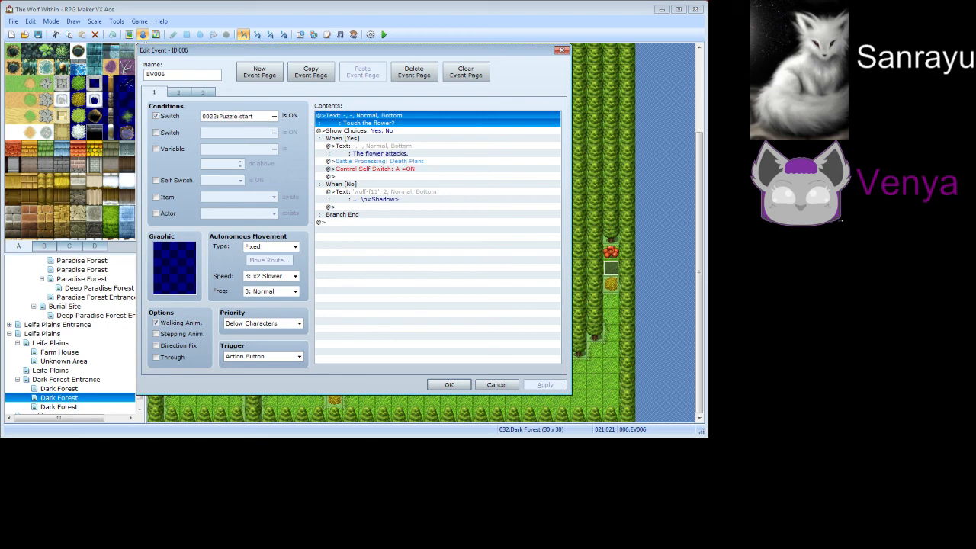
pyautogui.click(178, 93)
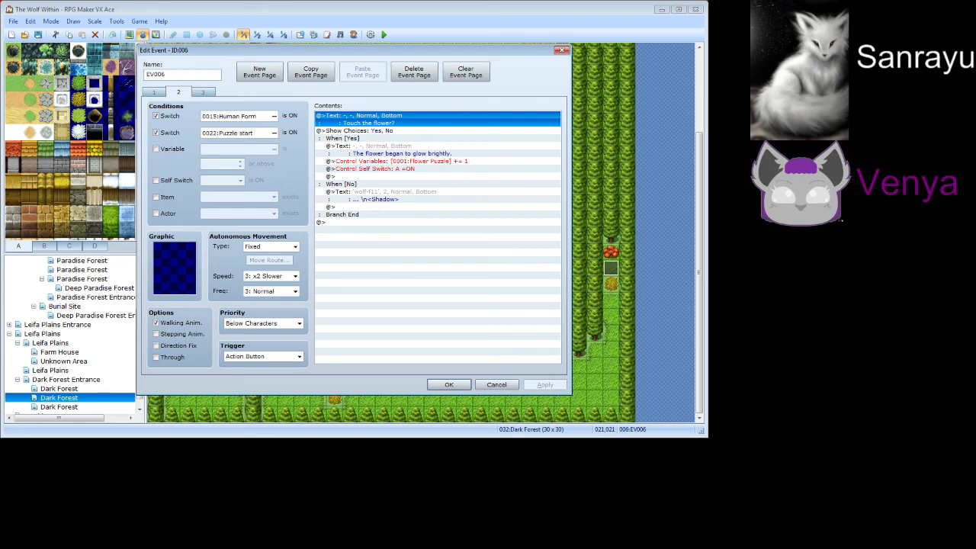
pyautogui.click(154, 92)
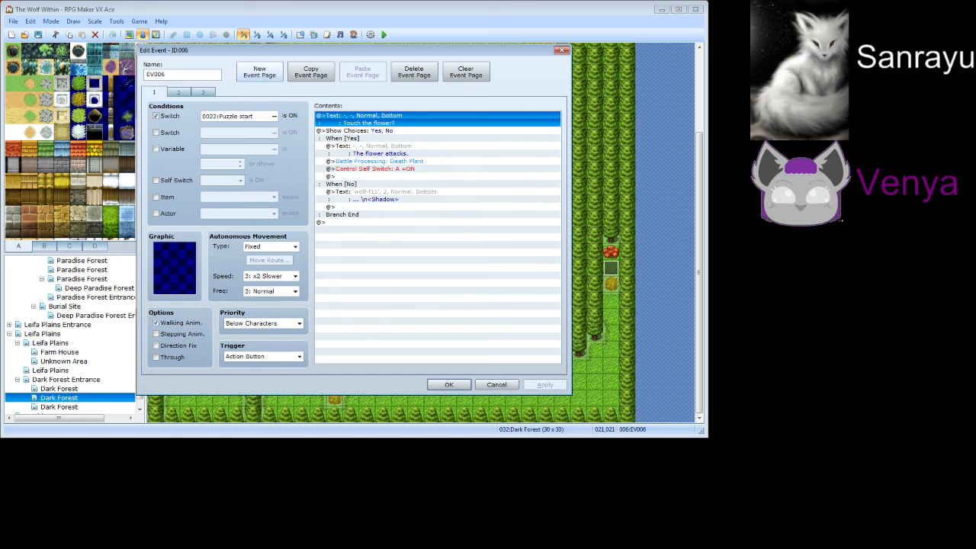
pyautogui.click(500, 384)
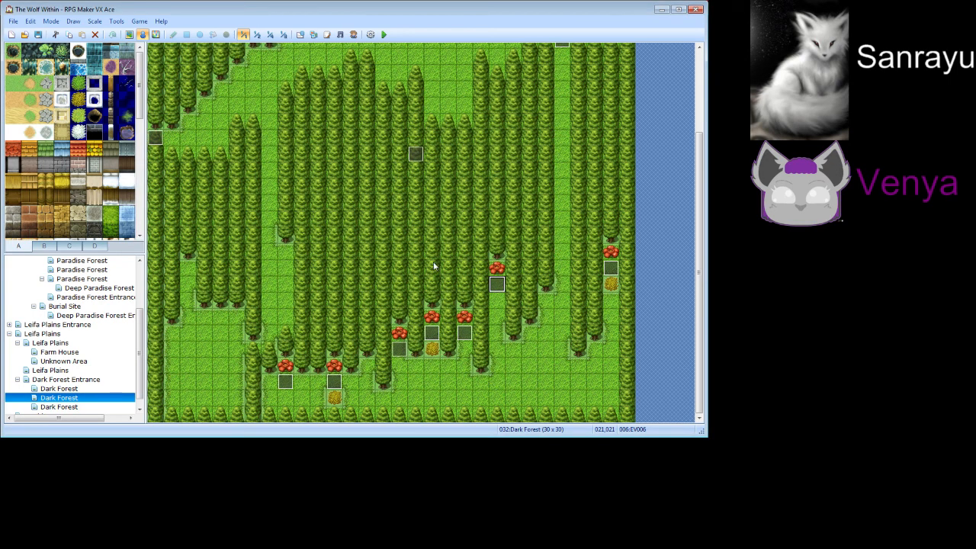
# Examine event EV001 at 016,013, including the Flower Puzzle conditional branch and the commands inside it
pyautogui.rightClick(421, 157)
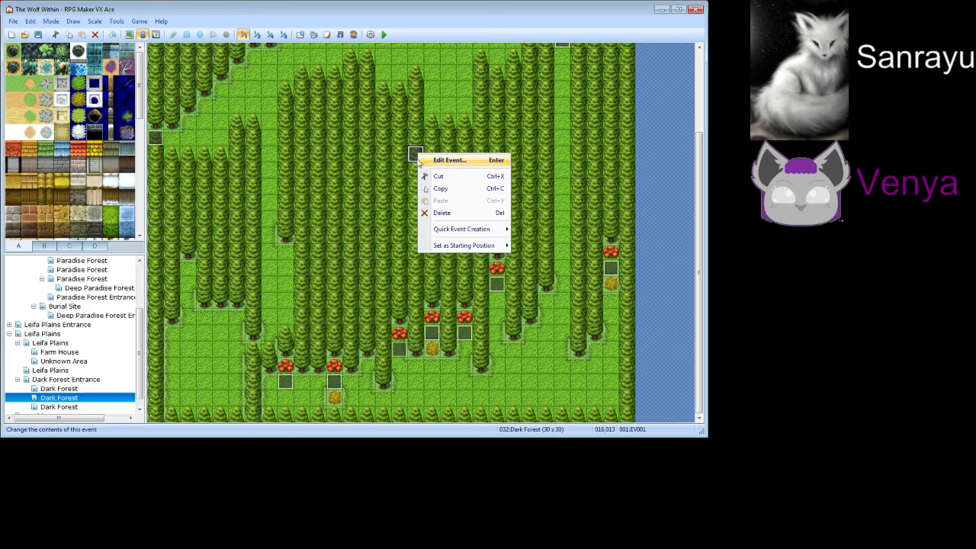
pyautogui.click(410, 13)
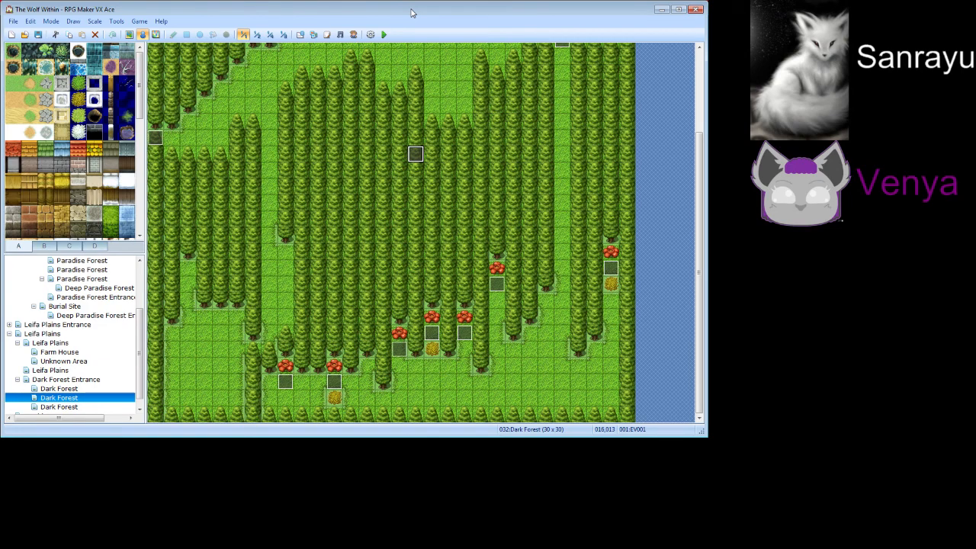
pyautogui.rightClick(418, 154)
pyautogui.click(436, 157)
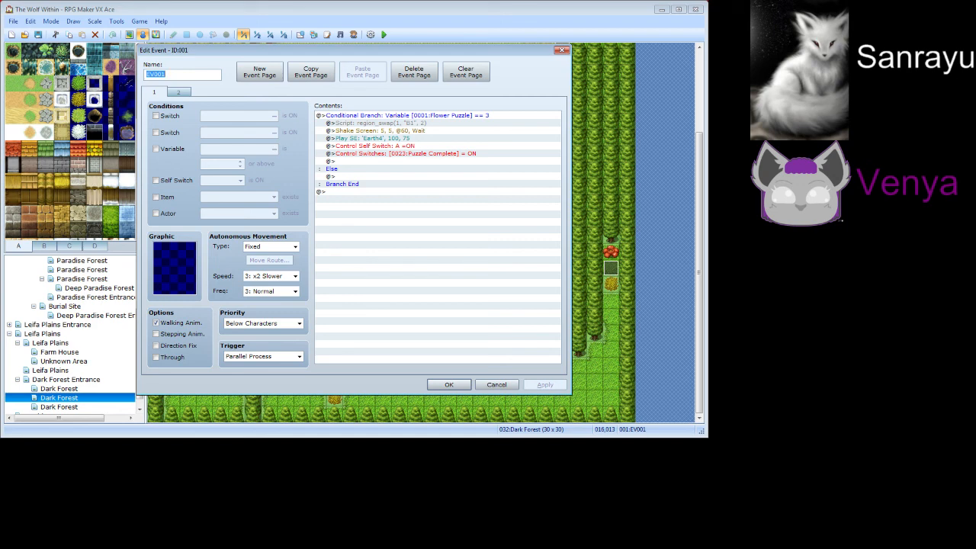
pyautogui.click(497, 385)
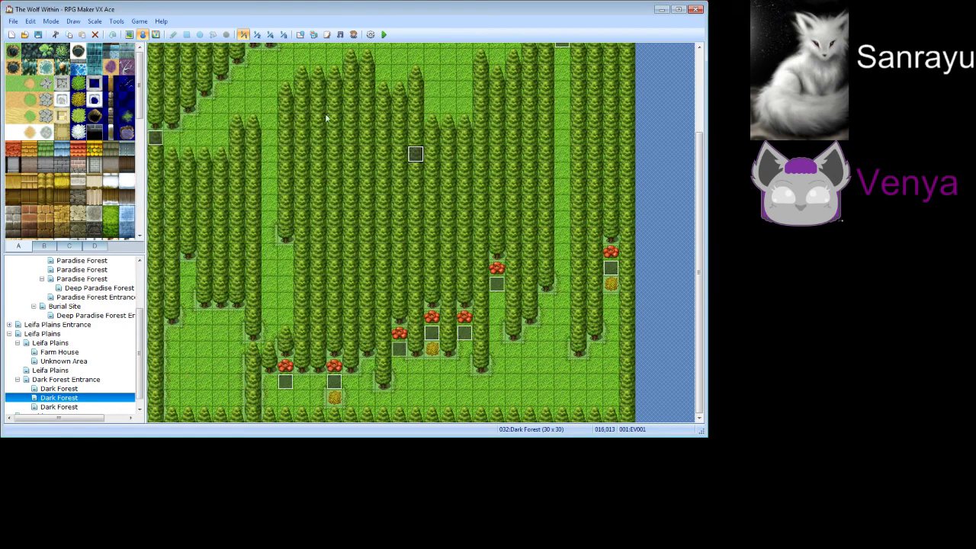
# View the Tile Swap script in the Script Editor and close the editor
pyautogui.click(327, 35)
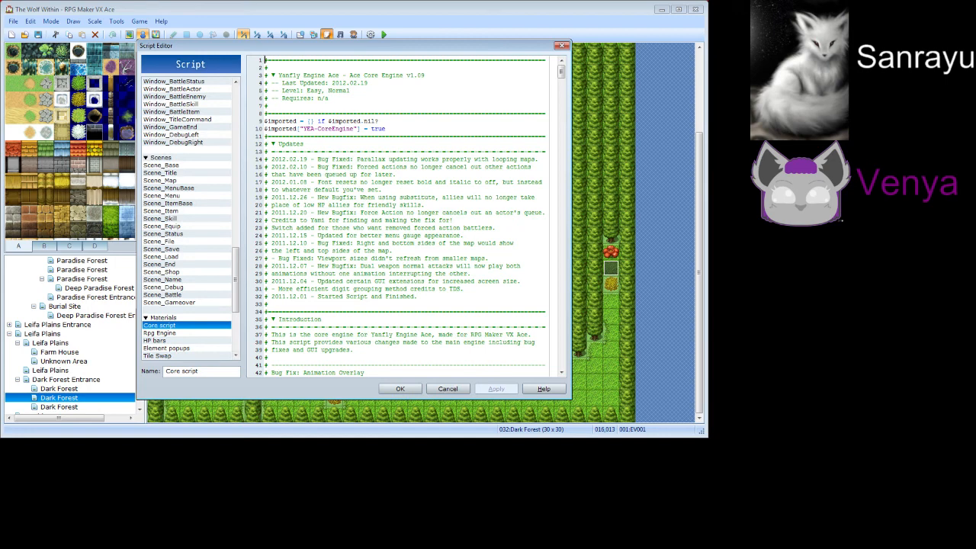
pyautogui.click(157, 356)
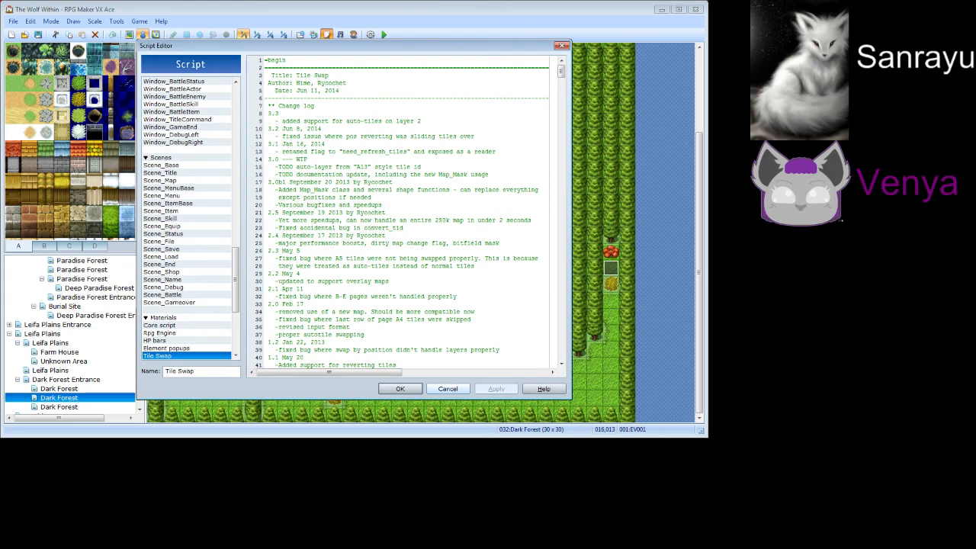
pyautogui.click(399, 388)
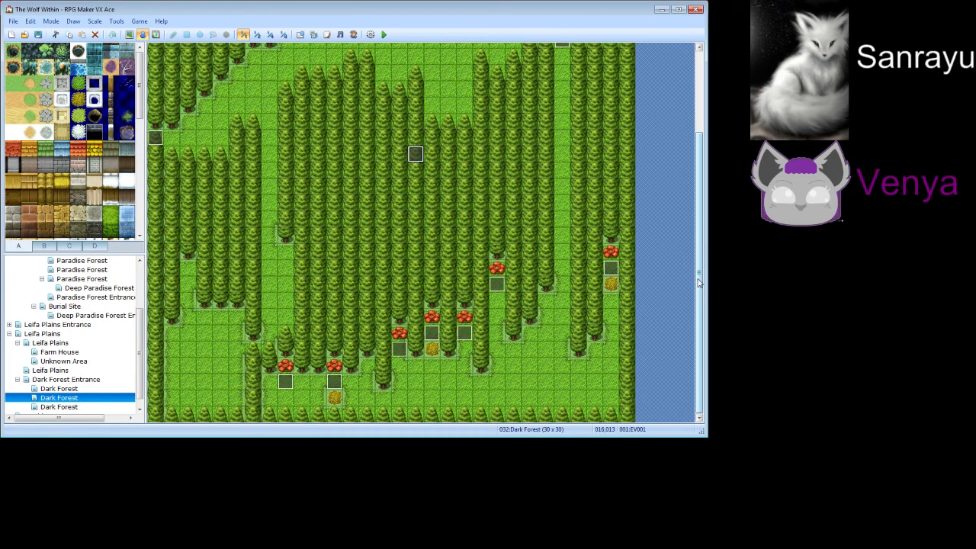
# Check the region IDs on the bridge's stone tiles, and reopen event EV001 at 016,013 to examine its region_swap script call
pyautogui.scroll(5, 452, 92)
pyautogui.click(156, 34)
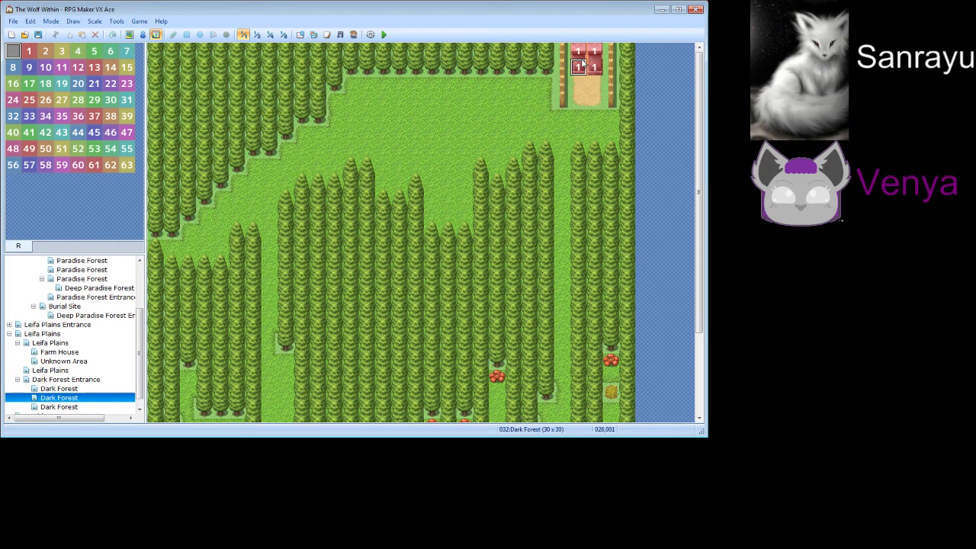
pyautogui.click(143, 34)
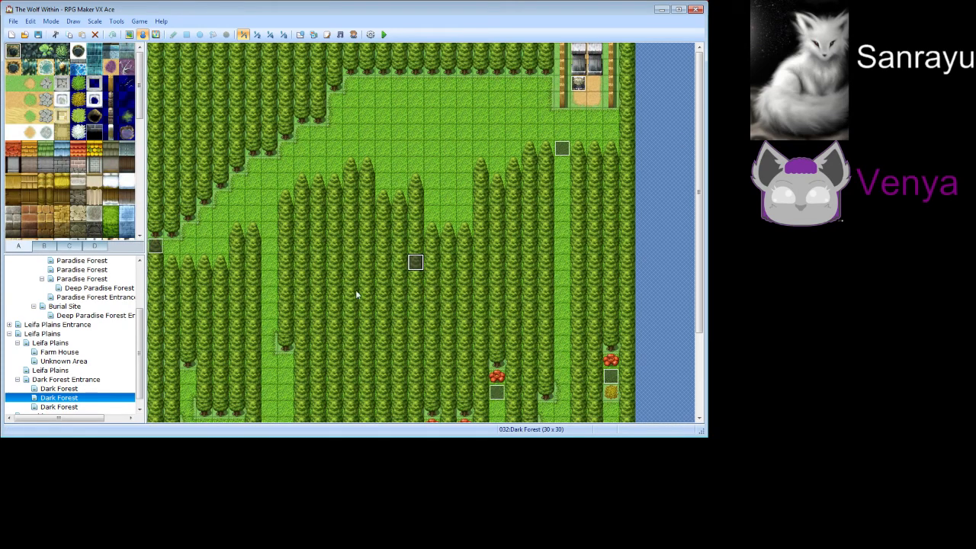
pyautogui.doubleClick(415, 262)
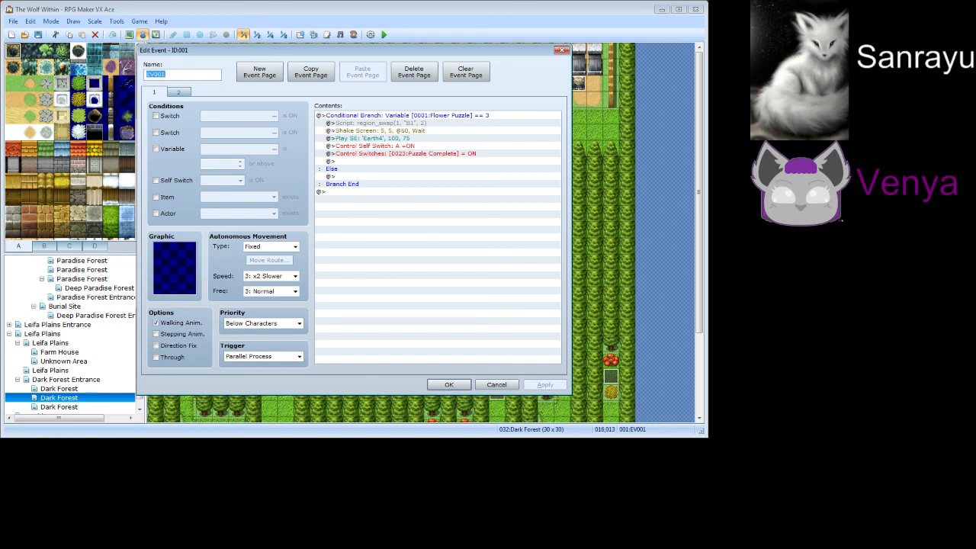
# Compare the conditions and commands on pages 1 and 2 of event EV001, and close the event without changes
pyautogui.click(179, 93)
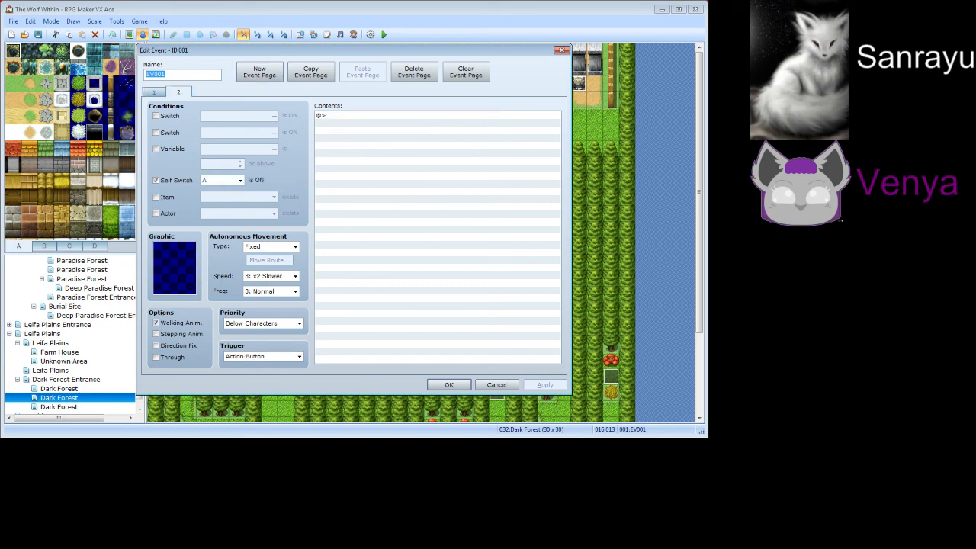
pyautogui.click(154, 92)
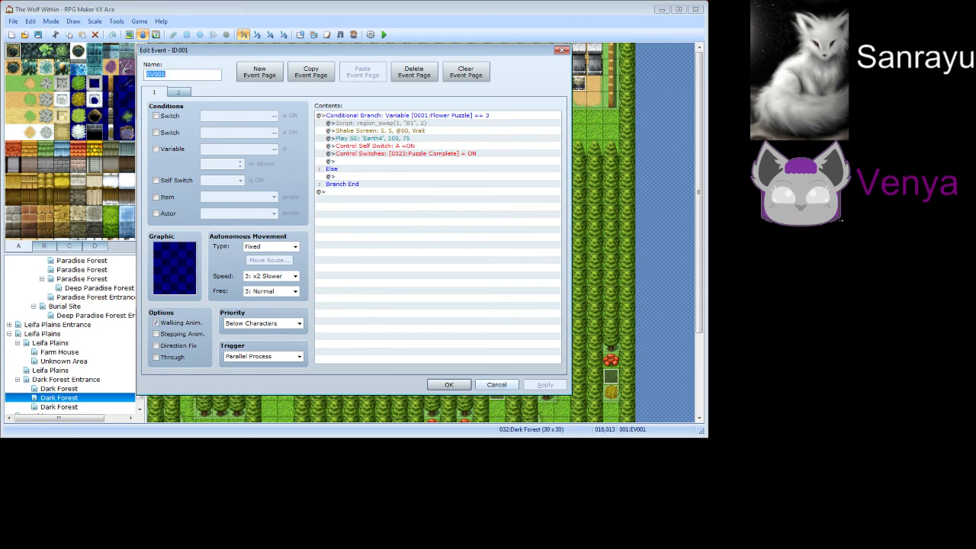
pyautogui.click(496, 384)
# Open event EV011 at 025,006 and compare the switch conditions, self switch condition and commands across its four pages
pyautogui.rightClick(563, 151)
pyautogui.click(576, 154)
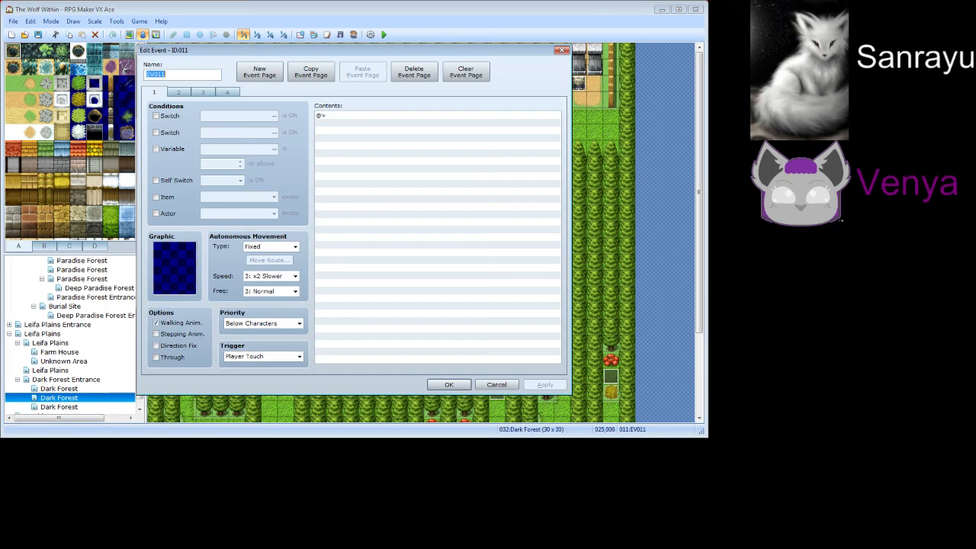
pyautogui.click(178, 92)
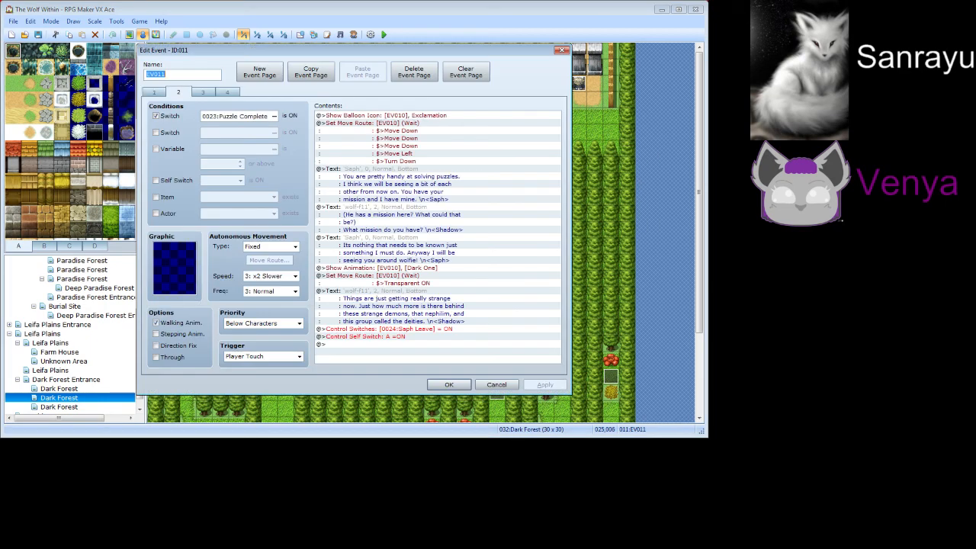
pyautogui.click(203, 92)
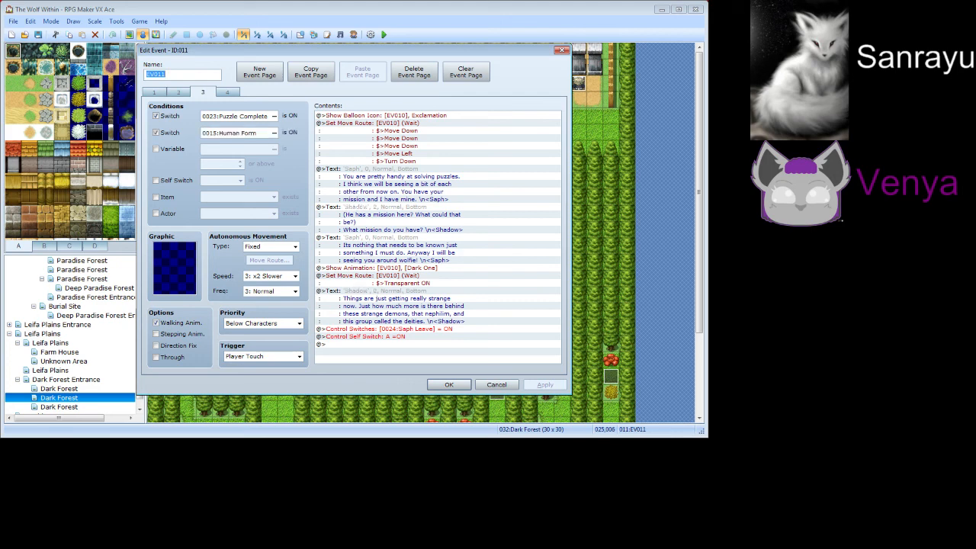
pyautogui.click(227, 92)
pyautogui.click(178, 92)
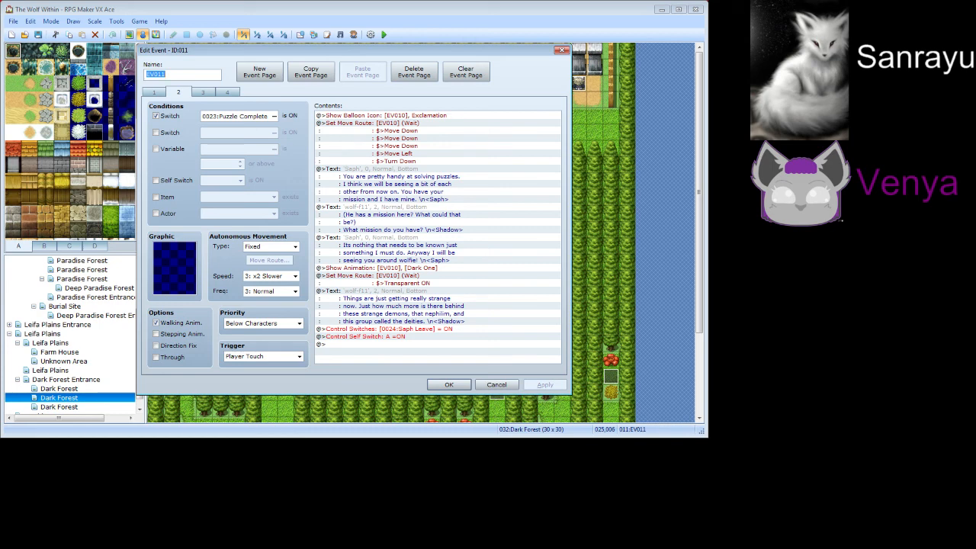
pyautogui.click(227, 92)
pyautogui.click(203, 92)
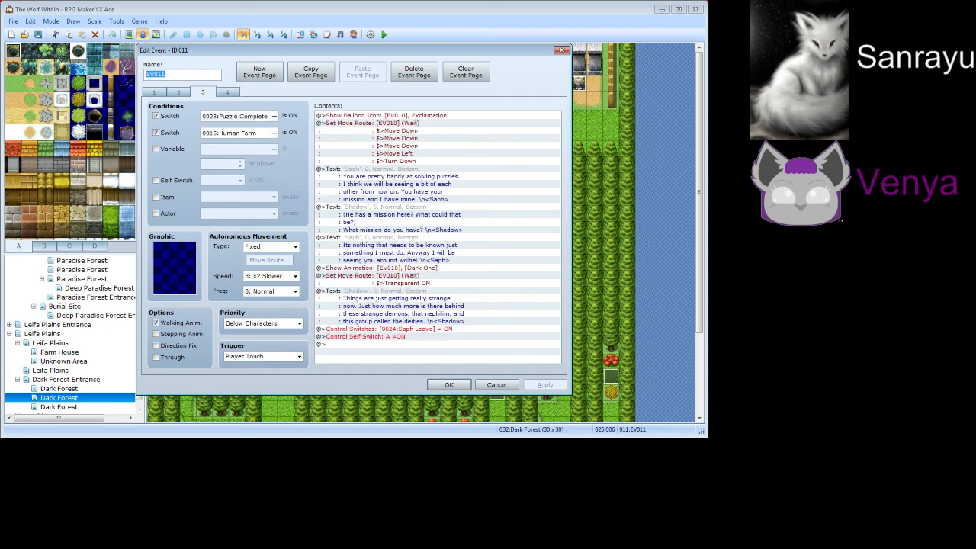
pyautogui.click(227, 92)
pyautogui.click(178, 92)
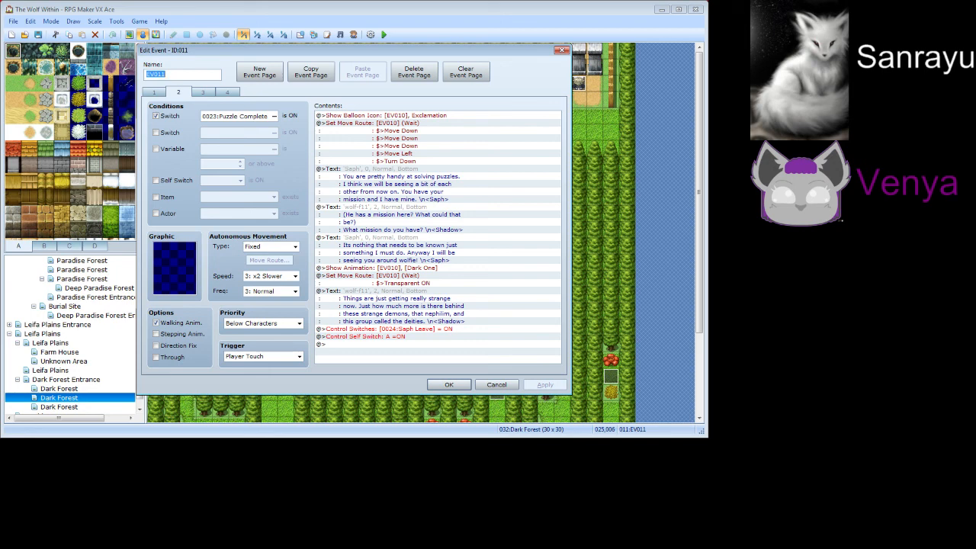
pyautogui.click(227, 92)
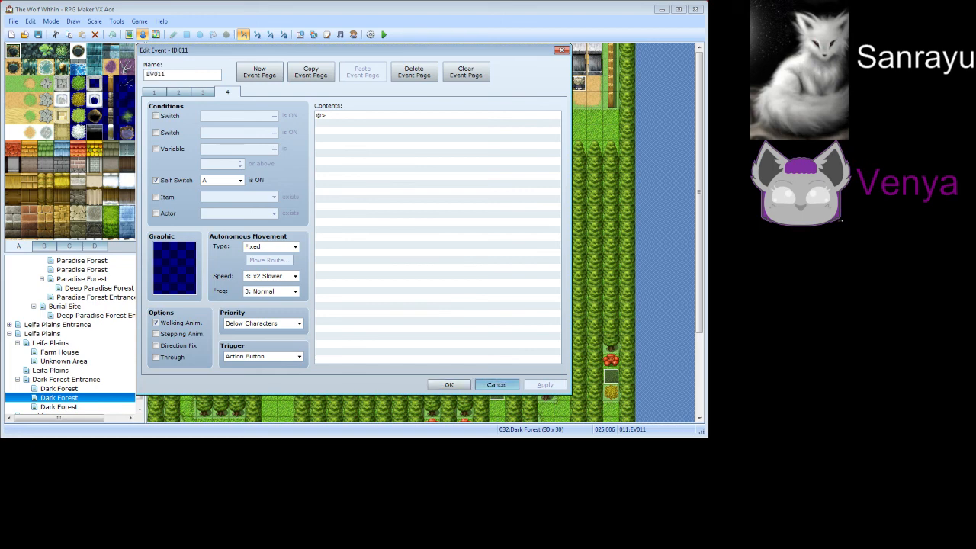
# Close the event being edited without changes and review the Menu Core script in the script editor
pyautogui.click(500, 385)
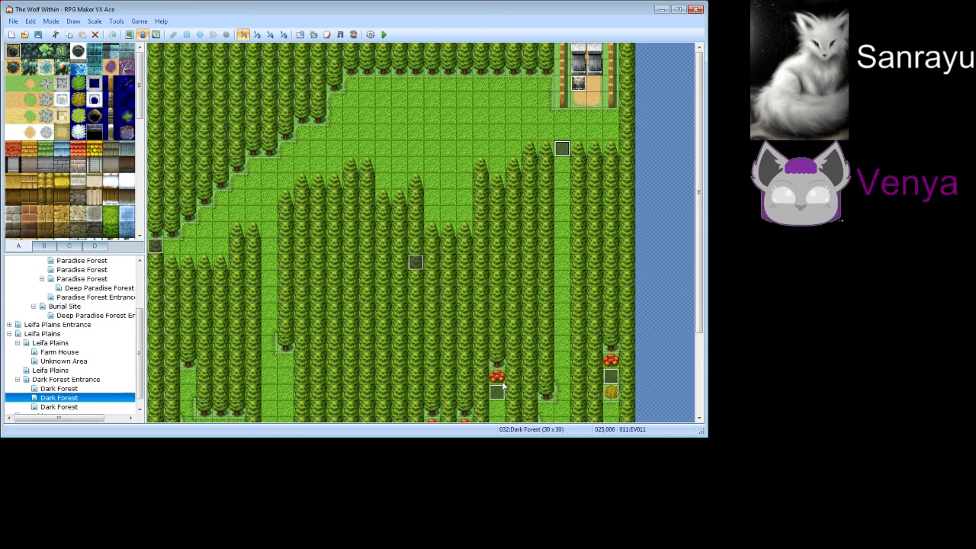
pyautogui.click(112, 21)
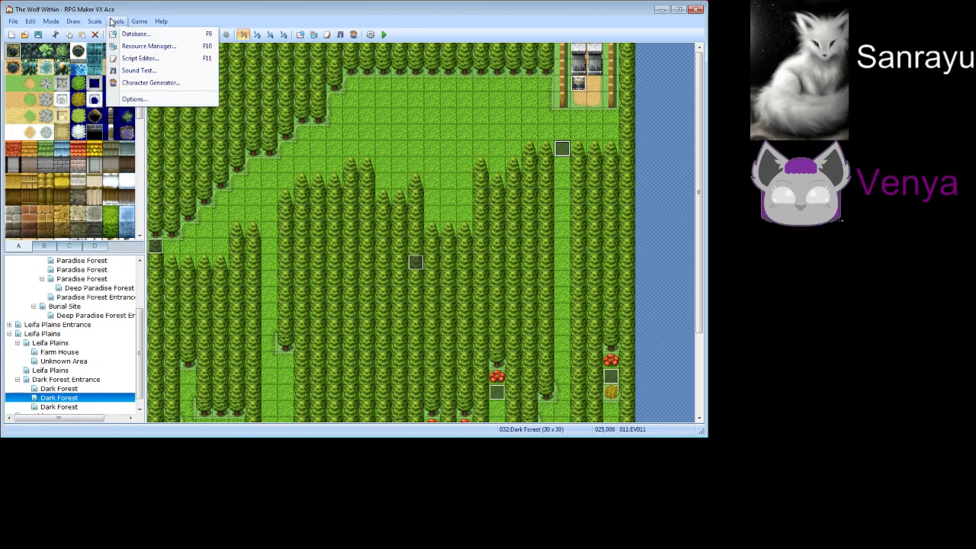
pyautogui.click(327, 35)
pyautogui.moveTo(235, 293); pyautogui.dragTo(236, 330)
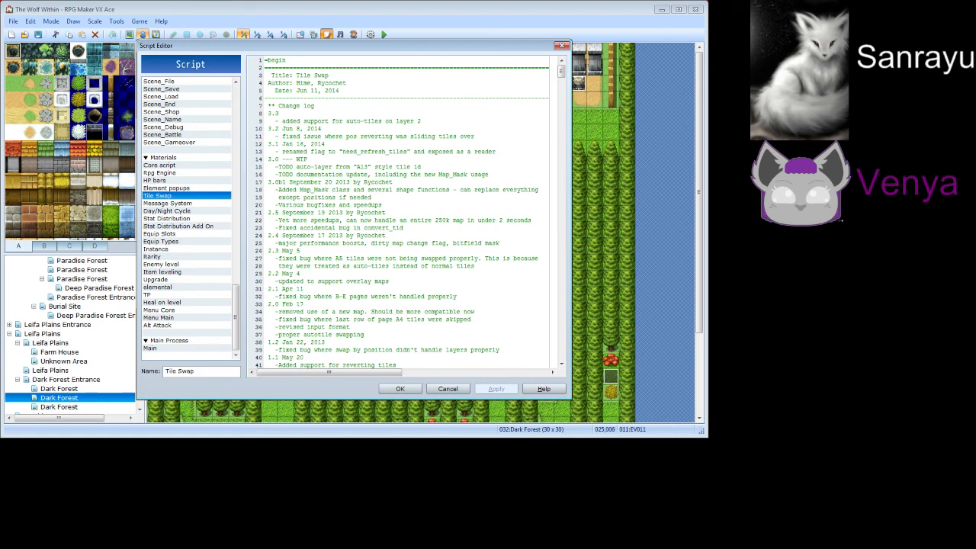
pyautogui.click(159, 311)
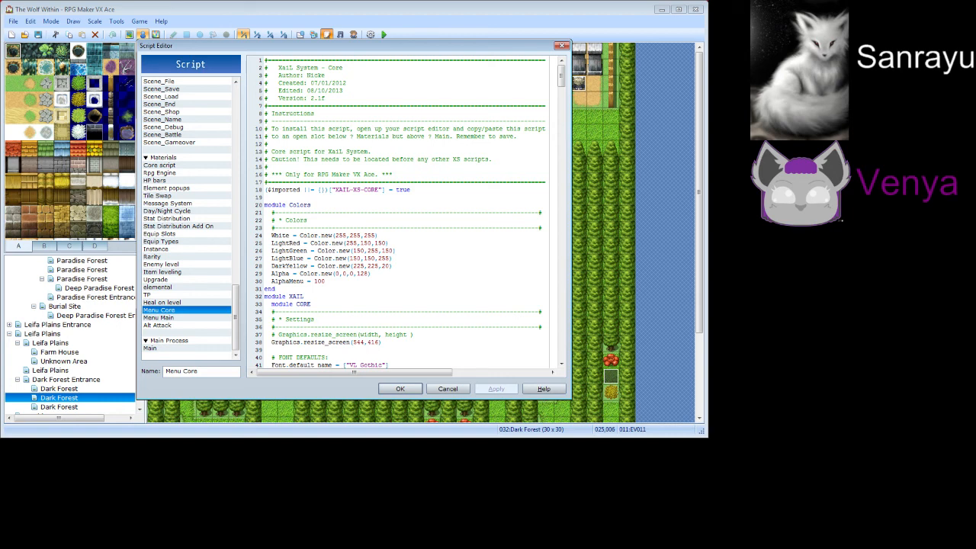
pyautogui.scroll(-5, 410, 214)
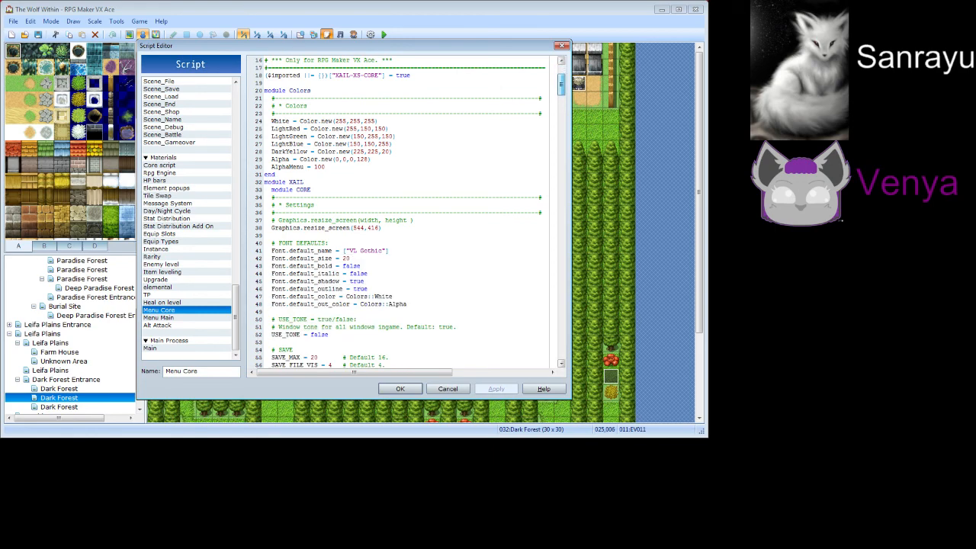
pyautogui.moveTo(561, 85); pyautogui.dragTo(561, 194)
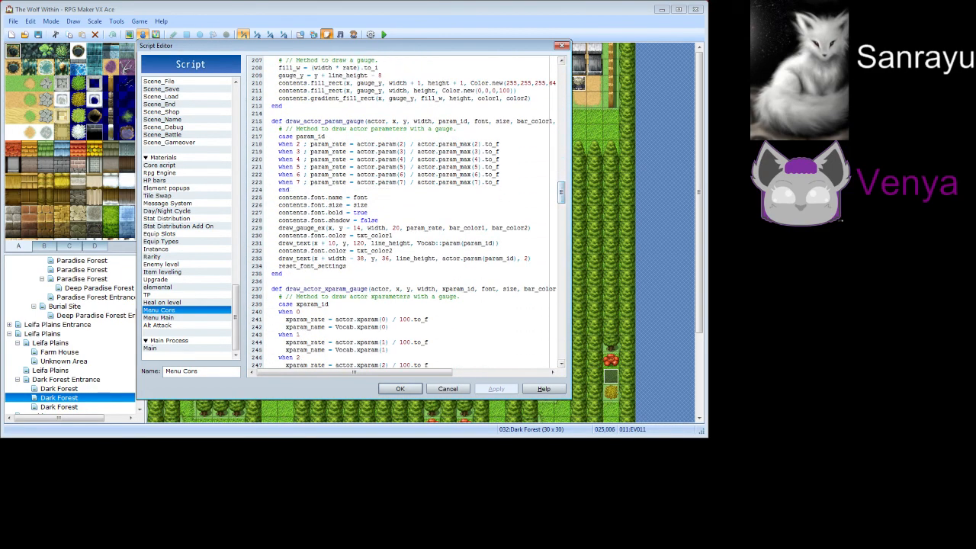
# Examine the MENU_LIST entries in the Menu Main script, including the common event ID of the Shift command, and close the script editor
pyautogui.click(159, 318)
pyautogui.scroll(-14, 410, 213)
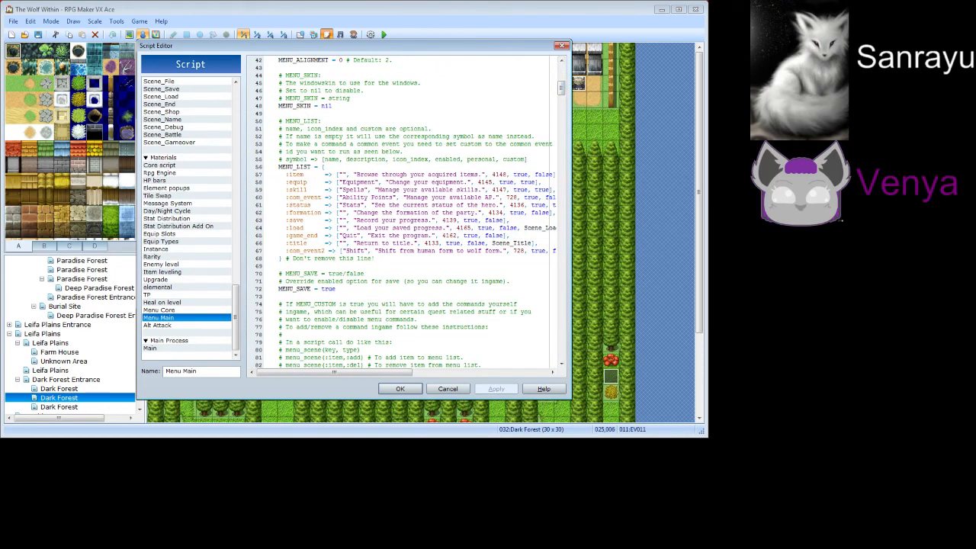
pyautogui.moveTo(343, 372); pyautogui.dragTo(367, 372)
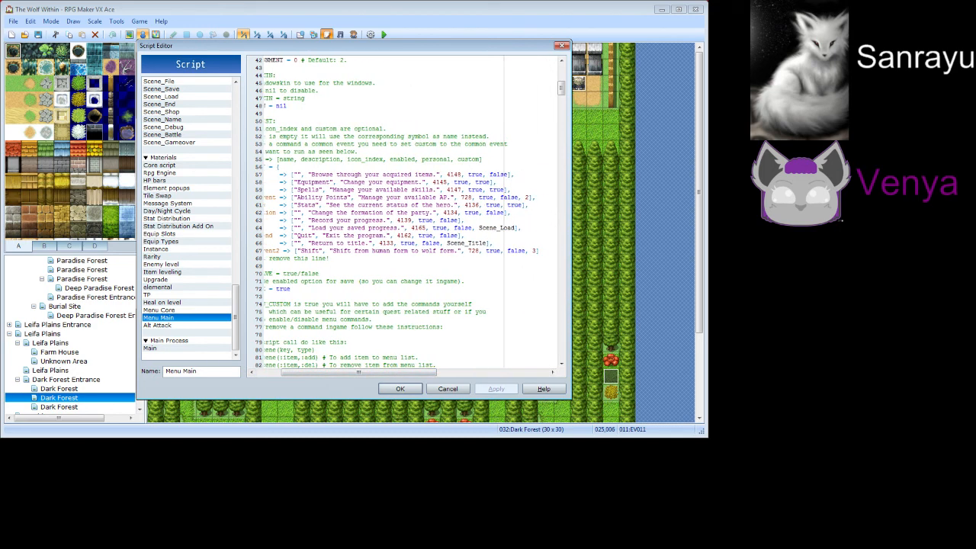
pyautogui.click(536, 250)
pyautogui.doubleClick(535, 250)
pyautogui.press('Escape')
# Open the Shift common event in the database and read through its full list of commands
pyautogui.click(117, 21)
pyautogui.click(145, 35)
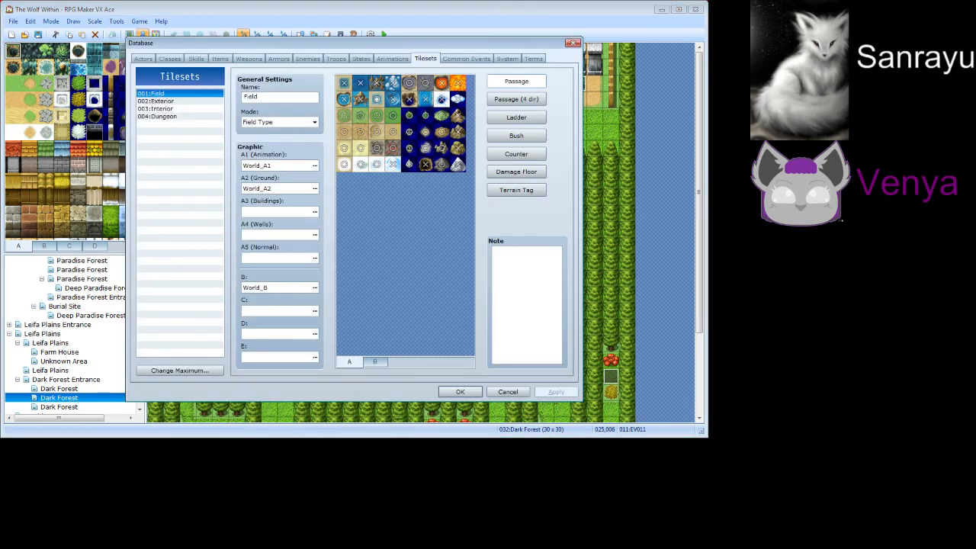
pyautogui.click(467, 59)
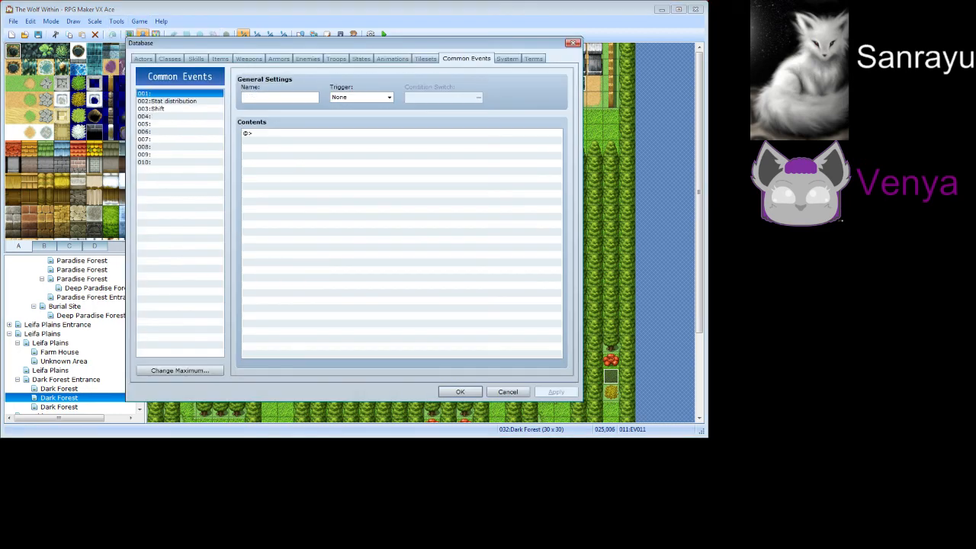
pyautogui.click(157, 109)
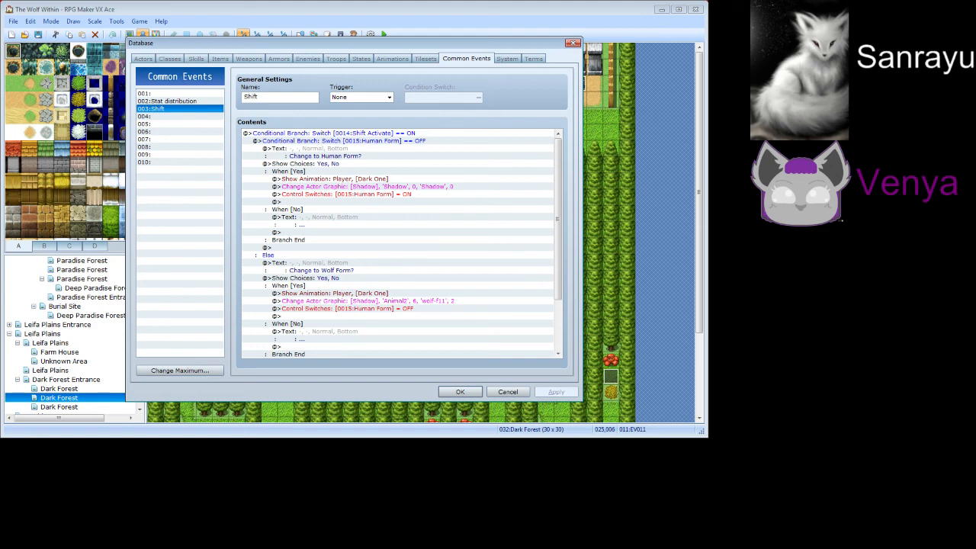
pyautogui.scroll(-8, 402, 243)
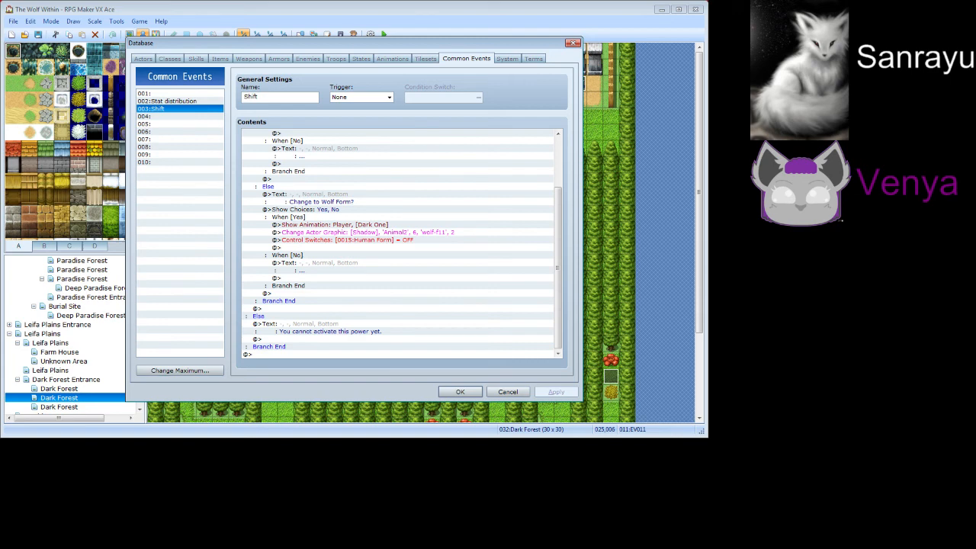
pyautogui.scroll(3, 402, 243)
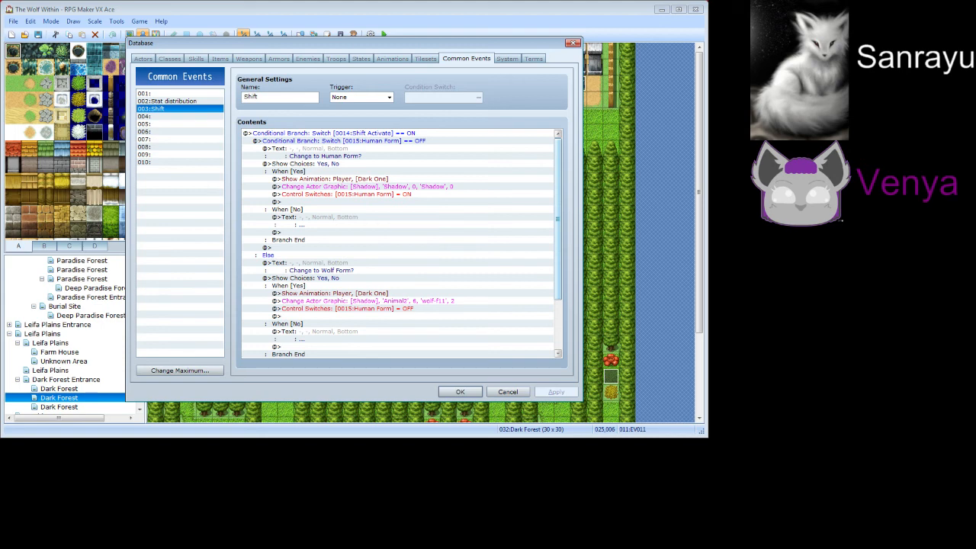
pyautogui.scroll(-3, 402, 243)
pyautogui.scroll(3, 401, 243)
# Inspect the Human Form conditional branch and its Else section in the Shift common event, and close the database
pyautogui.click(344, 141)
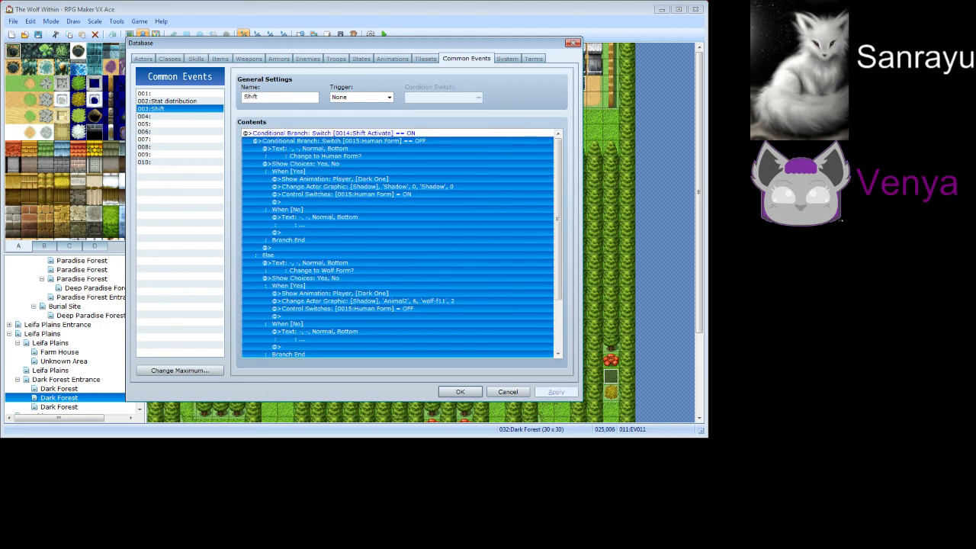
pyautogui.click(344, 156)
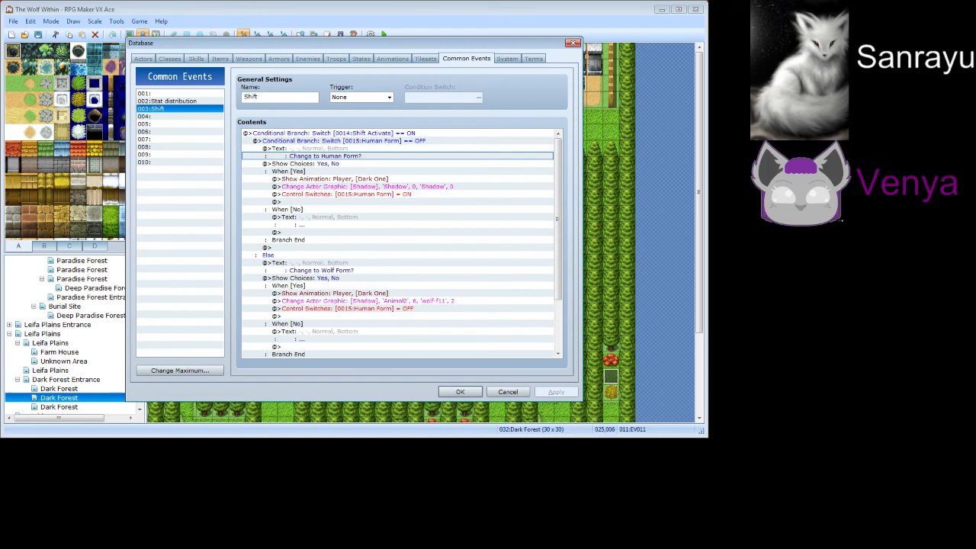
pyautogui.click(343, 248)
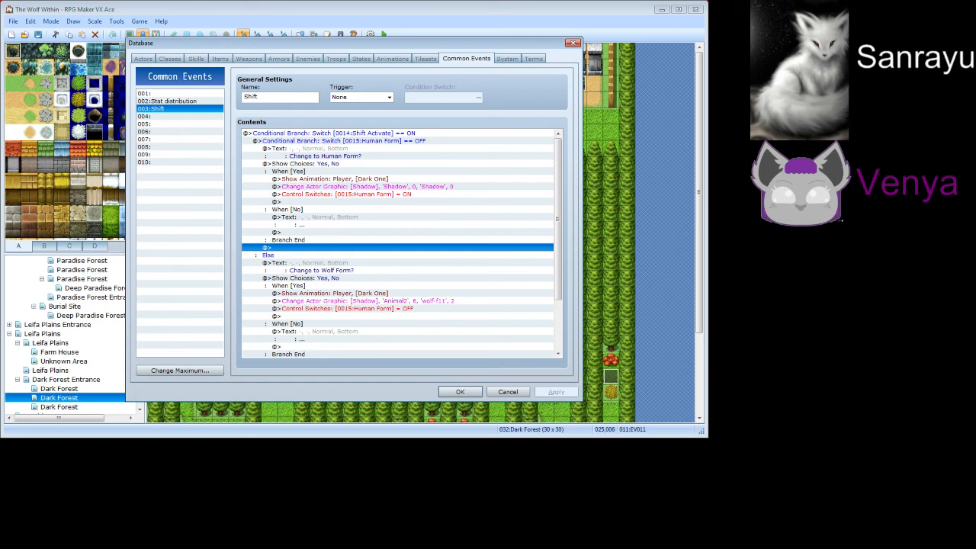
pyautogui.moveTo(557, 220)
pyautogui.mouseDown()
pyautogui.moveTo(558, 269)
pyautogui.moveTo(558, 220)
pyautogui.mouseUp()
pyautogui.click(168, 101)
pyautogui.click(167, 109)
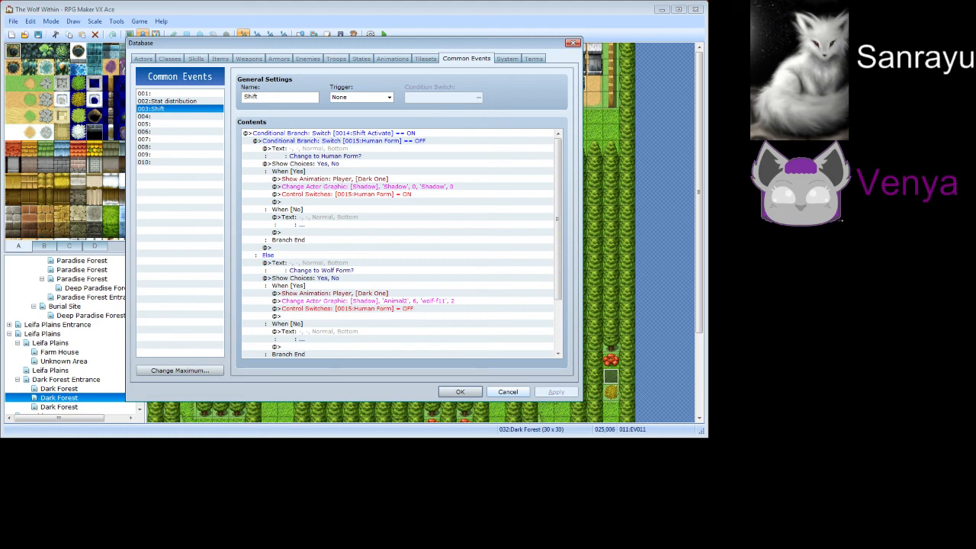
pyautogui.click(460, 391)
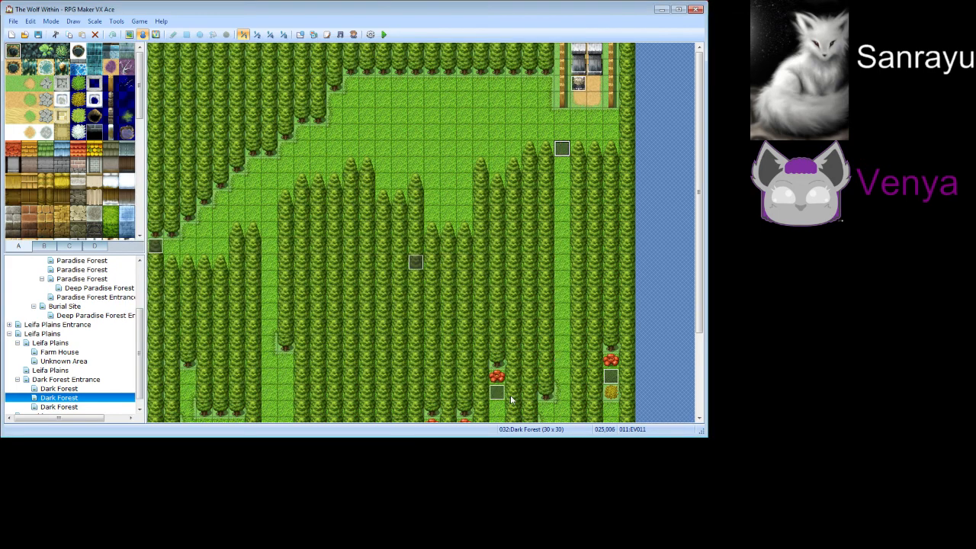
# Open event EV001 on the Dark Forest map and check the variable used by its conditional branch
pyautogui.rightClick(417, 269)
pyautogui.click(450, 274)
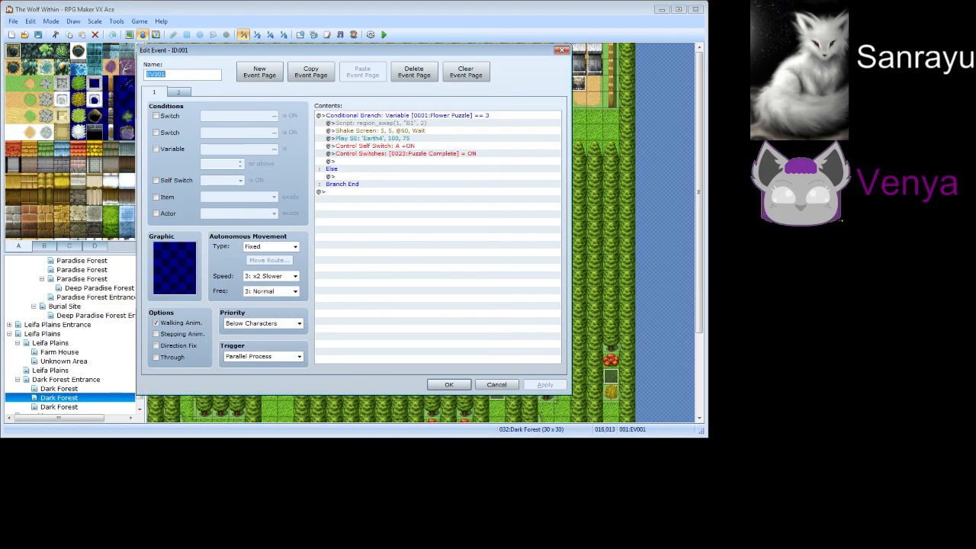
pyautogui.rightClick(367, 115)
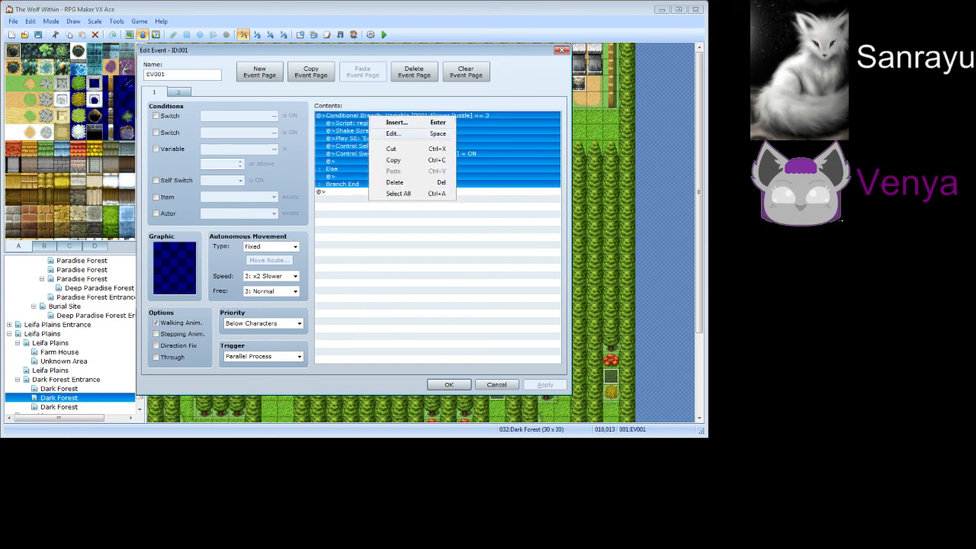
pyautogui.click(394, 135)
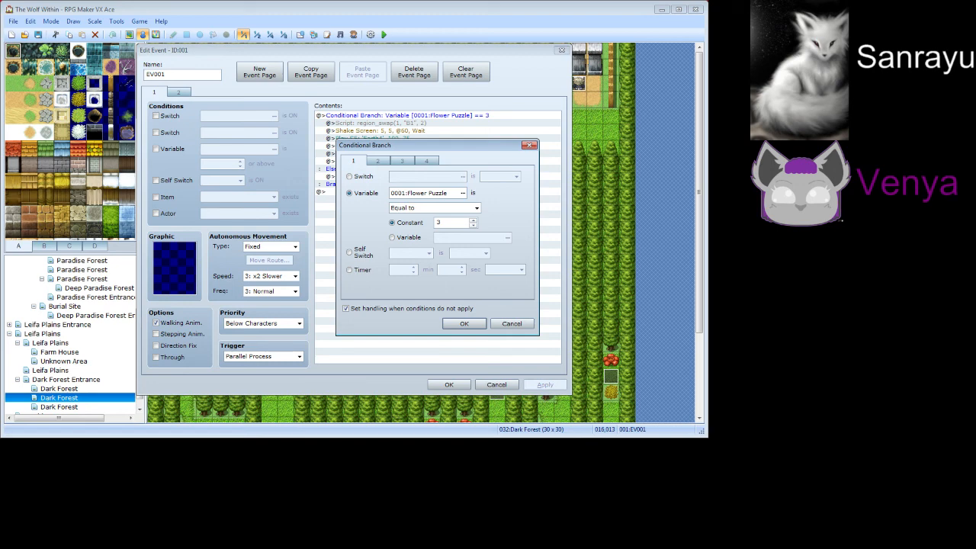
pyautogui.click(427, 193)
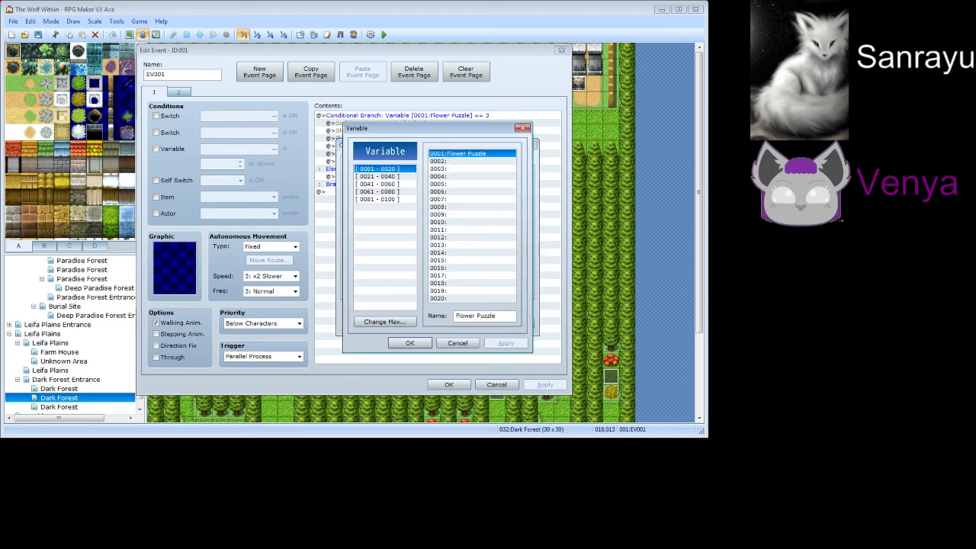
pyautogui.press('Return')
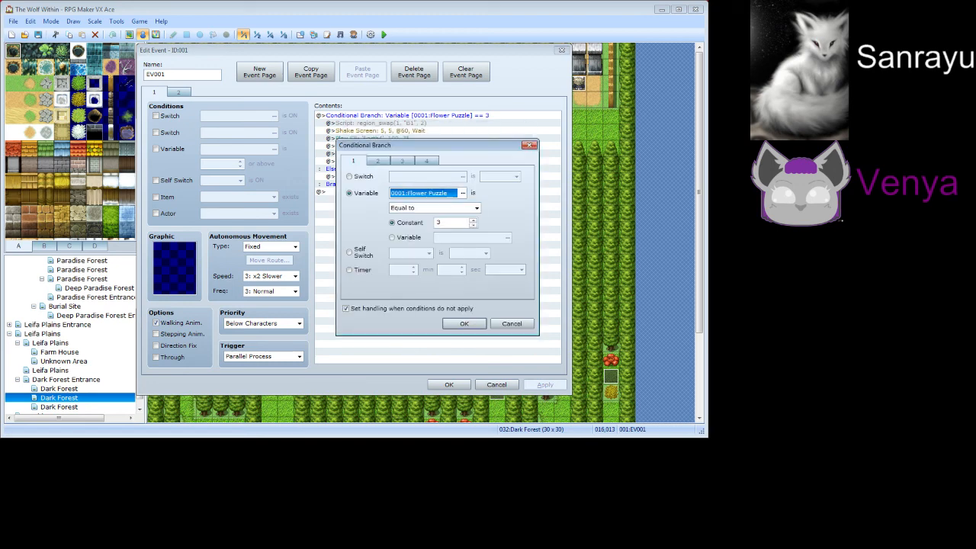
# Review the comparison options of the Flower Puzzle conditional branch, and leave the branch and event without changes
pyautogui.click(477, 208)
pyautogui.click(426, 218)
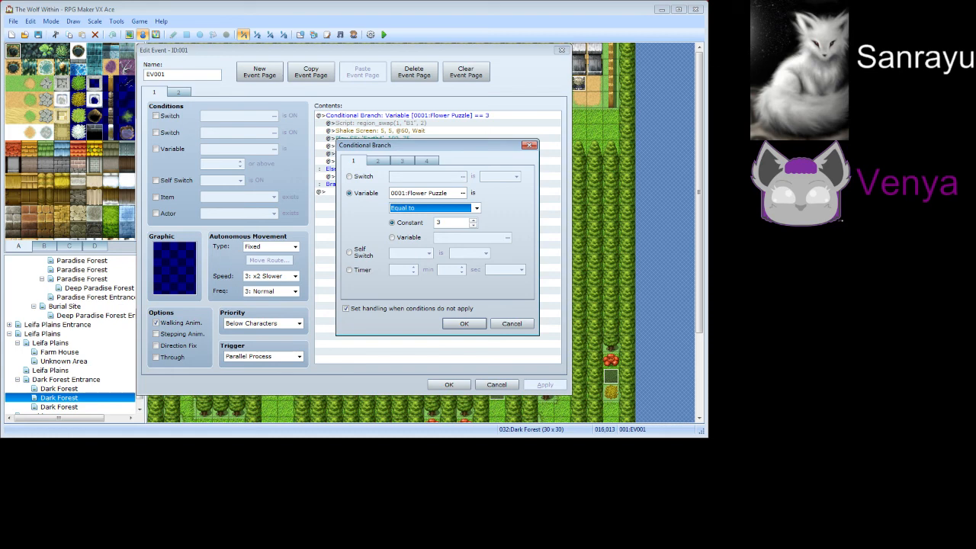
pyautogui.click(477, 208)
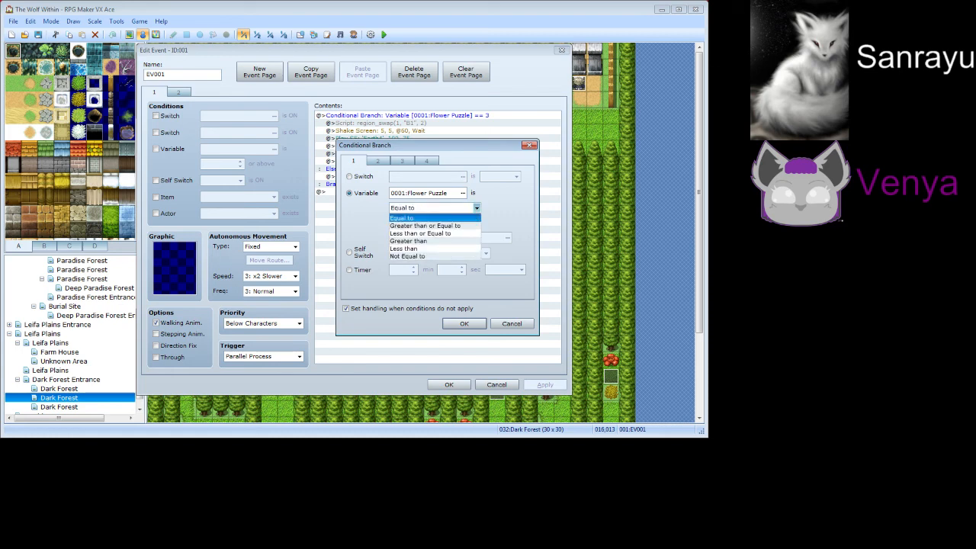
pyautogui.click(476, 208)
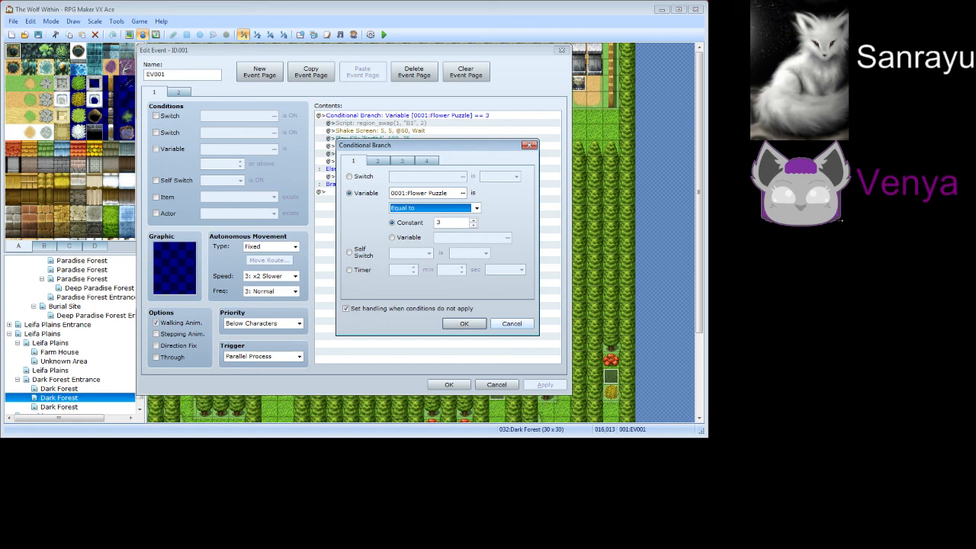
pyautogui.click(511, 323)
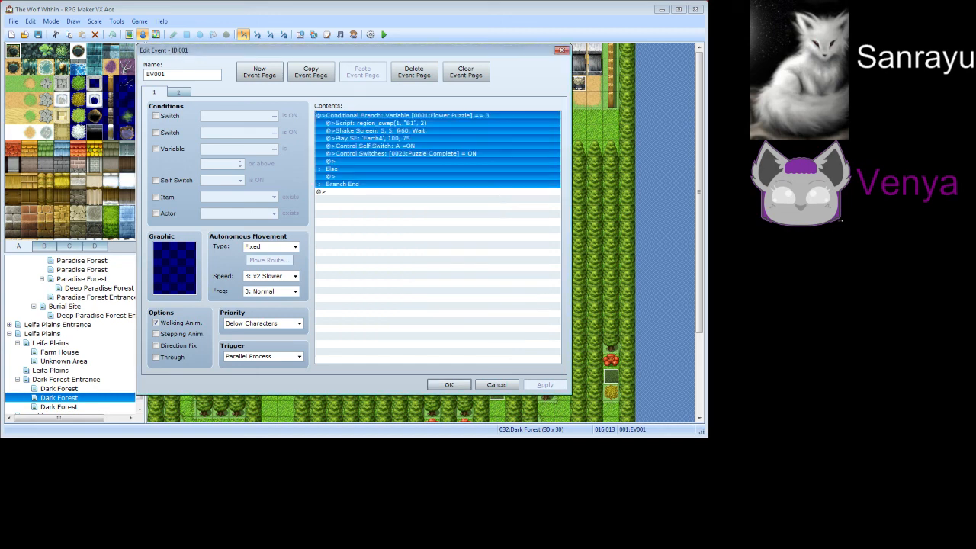
pyautogui.click(497, 385)
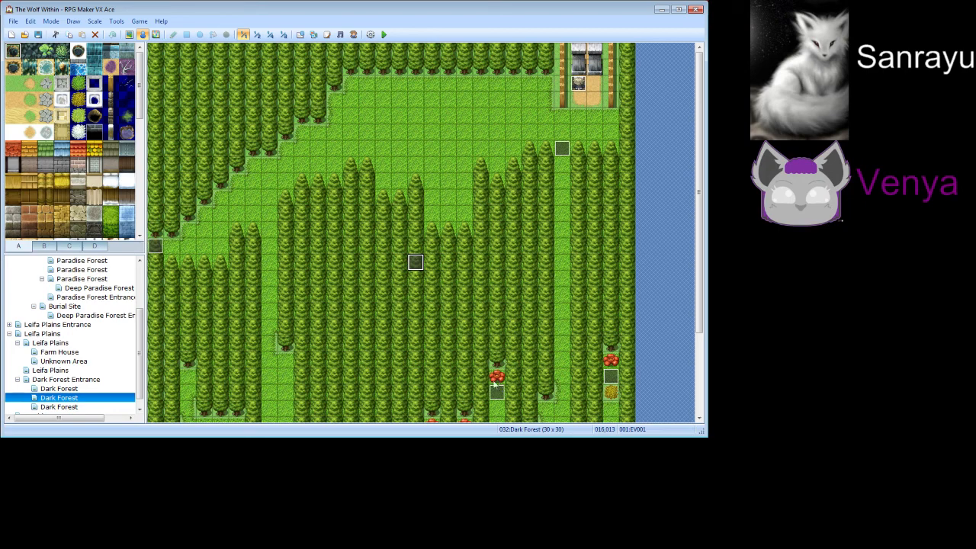
# Load the Tutorial project from the project list and close the project menu
pyautogui.click(371, 34)
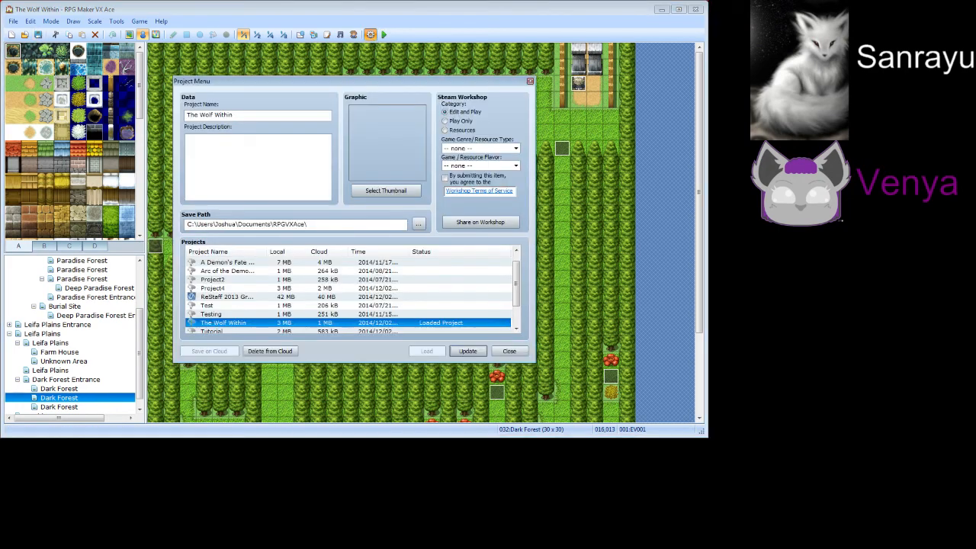
pyautogui.click(228, 331)
pyautogui.click(427, 351)
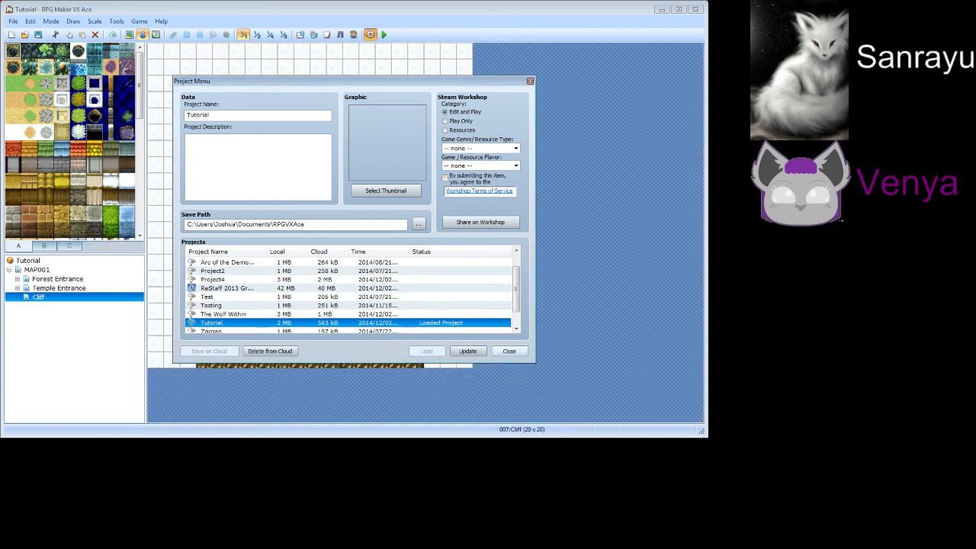
pyautogui.click(509, 352)
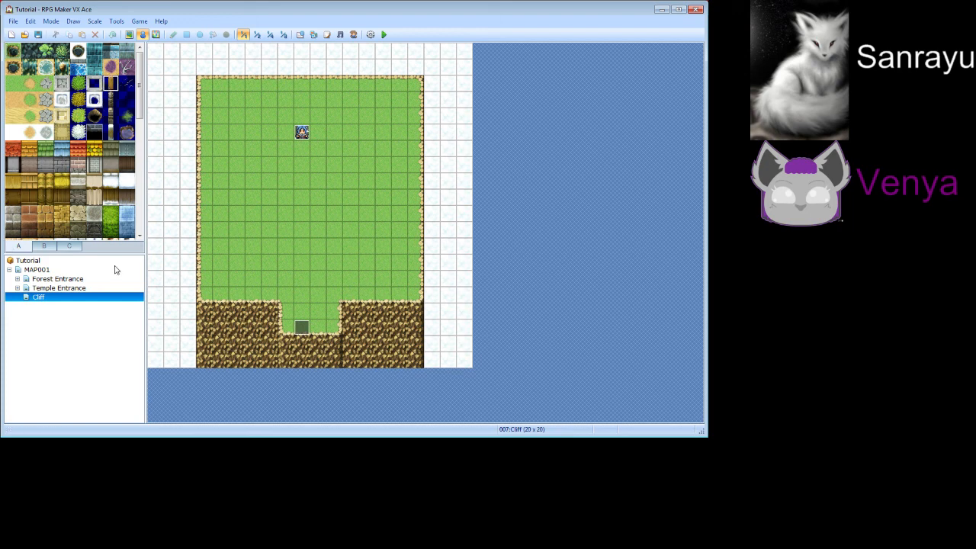
# Draw a wooden fence across the lower grass of the Cliff map, with a one-tile gap flanked by short vertical fences running upward
pyautogui.click(128, 35)
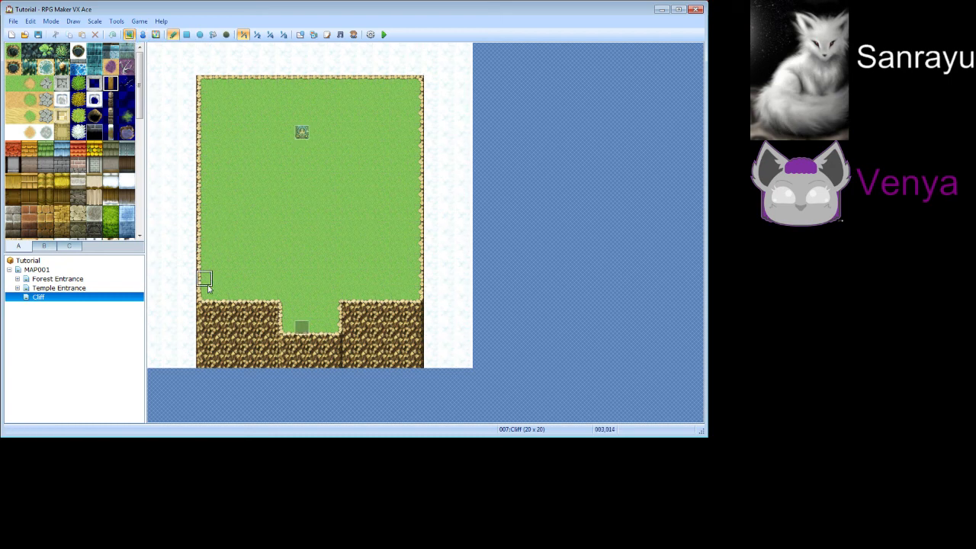
pyautogui.moveTo(206, 279)
pyautogui.mouseDown()
pyautogui.moveTo(302, 279)
pyautogui.moveTo(302, 244)
pyautogui.mouseUp()
pyautogui.moveTo(418, 279)
pyautogui.mouseDown()
pyautogui.moveTo(322, 280)
pyautogui.moveTo(331, 245)
pyautogui.moveTo(322, 257)
pyautogui.moveTo(317, 244)
pyautogui.moveTo(318, 276)
pyautogui.mouseUp()
pyautogui.rightClick(317, 244)
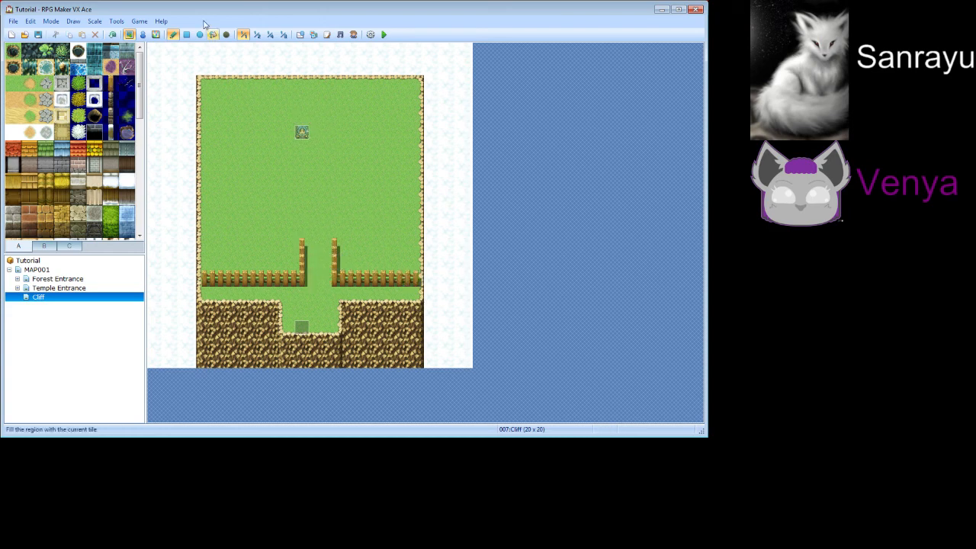
# Switch to event editing and move the character event EV002 to the upper-left grass of the Cliff map, at tile 005,003
pyautogui.click(149, 36)
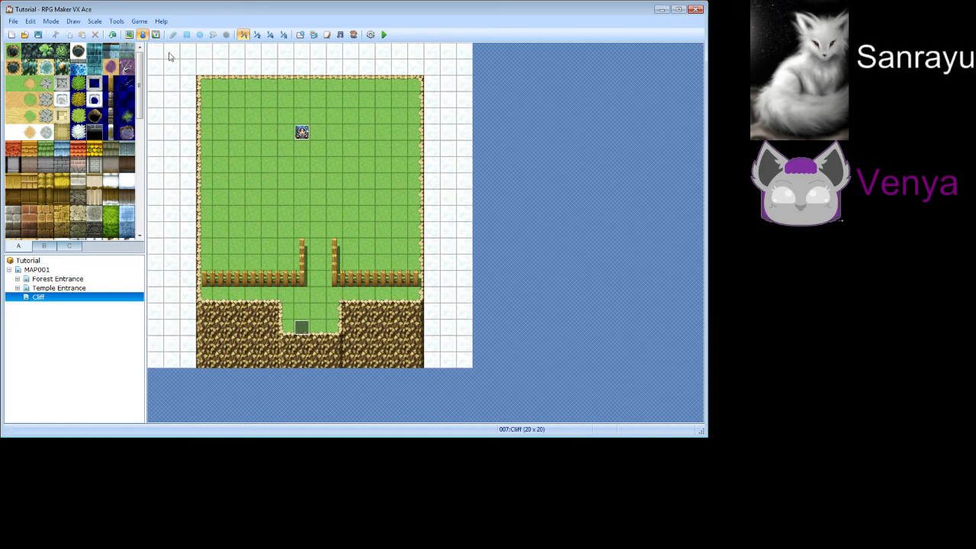
pyautogui.click(303, 132)
pyautogui.rightClick(299, 131)
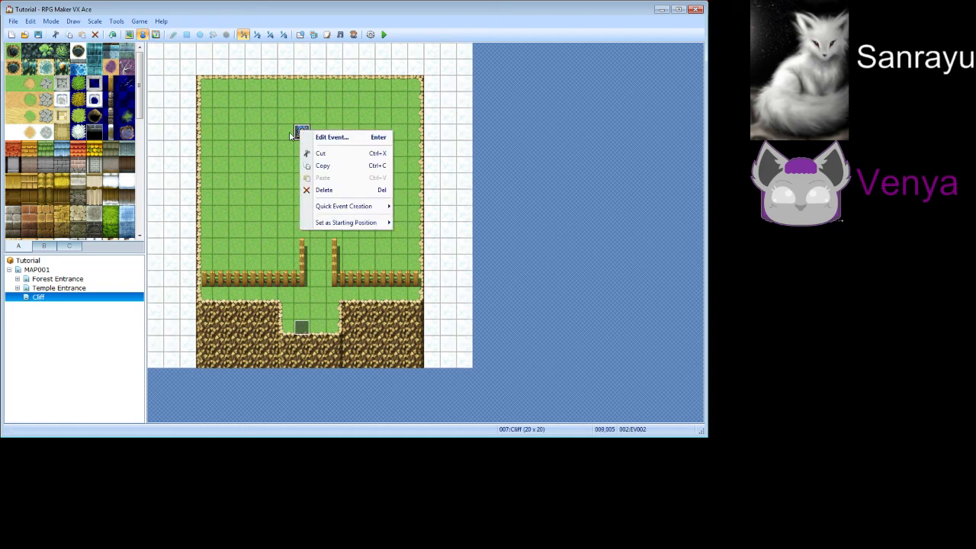
pyautogui.press('Escape')
pyautogui.click(270, 117)
pyautogui.moveTo(301, 133); pyautogui.dragTo(238, 103)
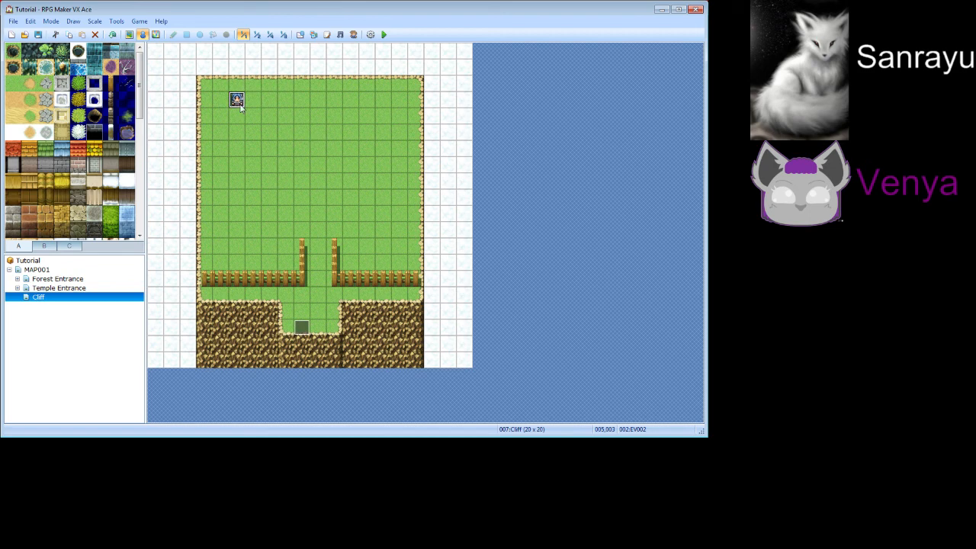
# Create a new event between the two vertical fences at tile 010,013 and set its trigger to Player Touch
pyautogui.doubleClick(320, 264)
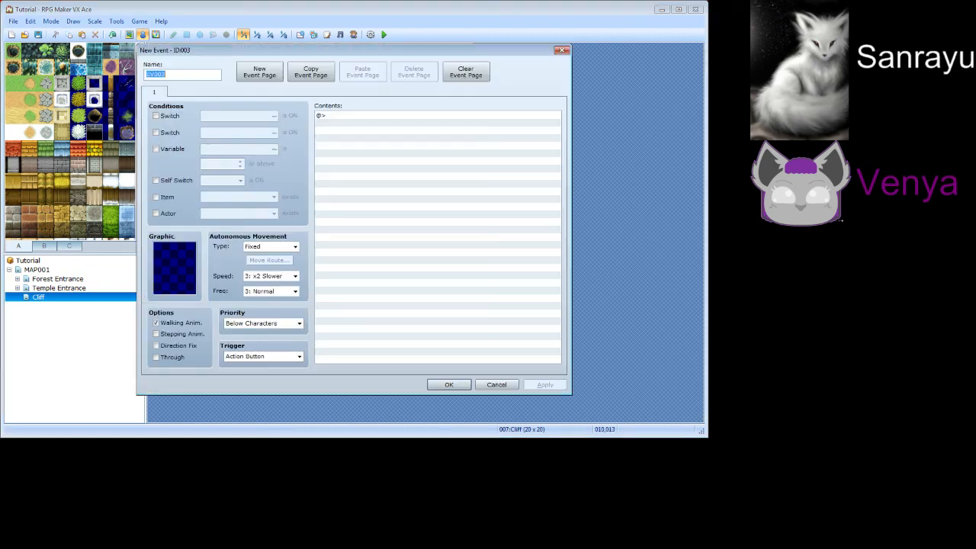
pyautogui.click(263, 357)
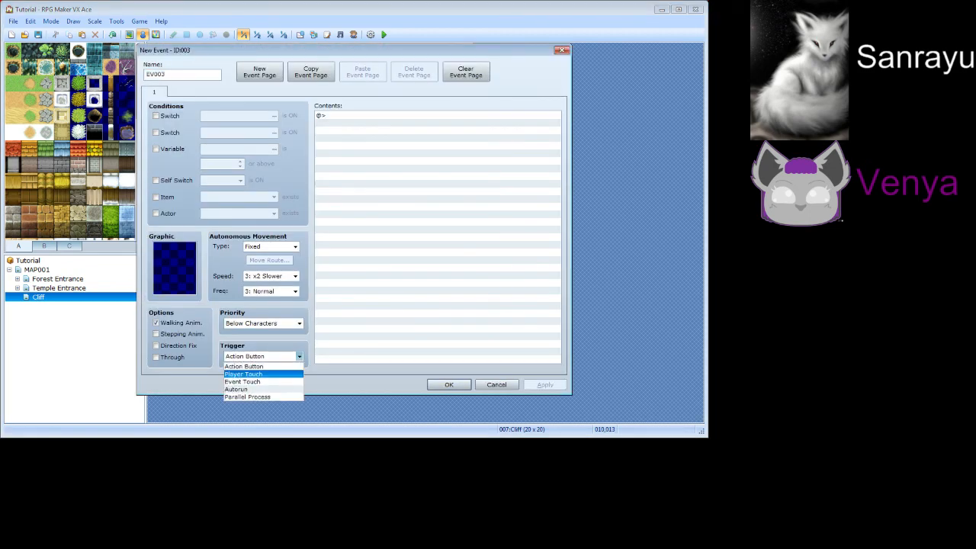
pyautogui.click(263, 374)
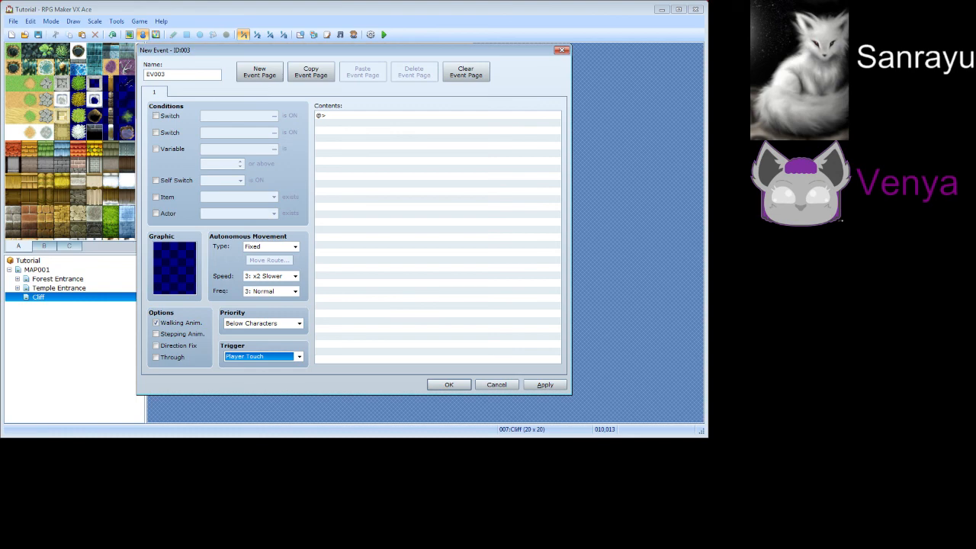
# Add a Control Timer command to the fence-gap event that starts the timer at 0 min 50 sec
pyautogui.doubleClick(328, 115)
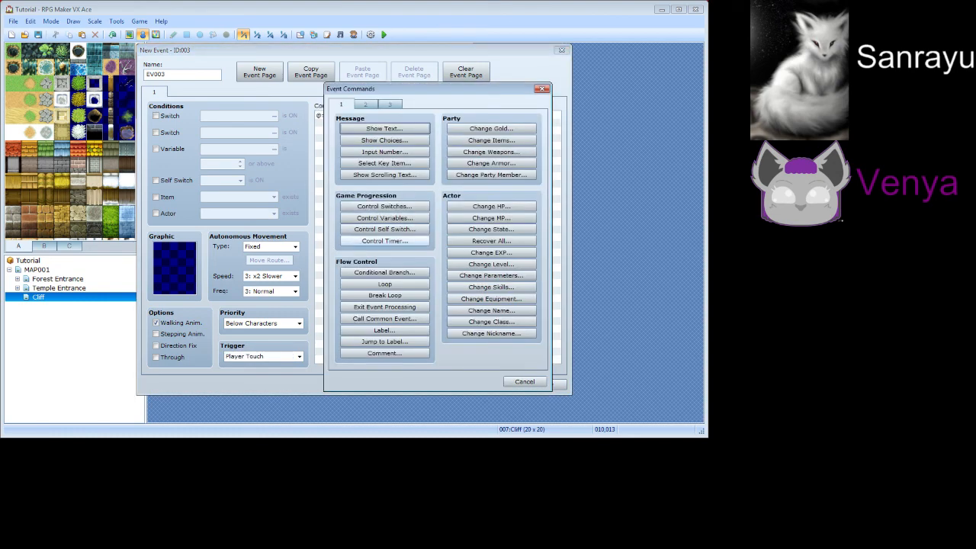
pyautogui.click(385, 241)
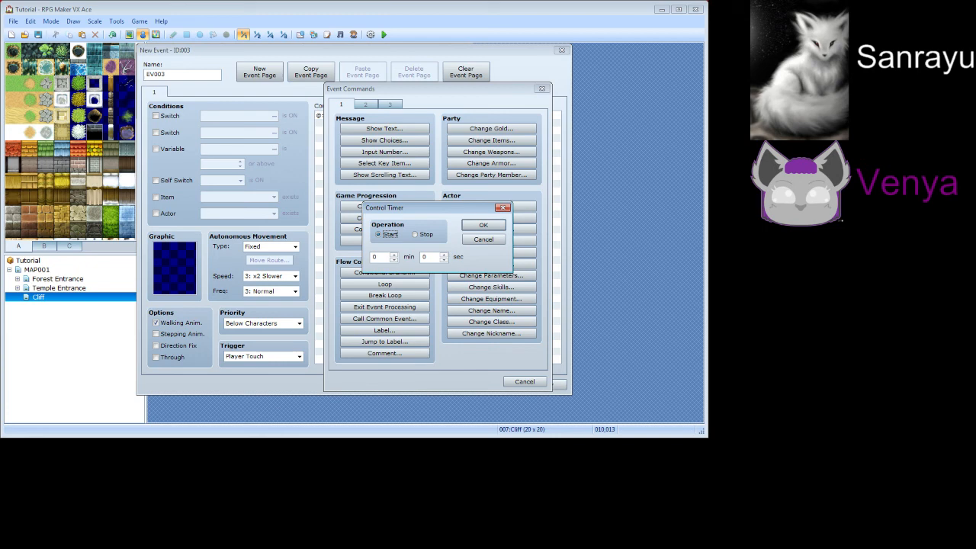
pyautogui.doubleClick(426, 257)
pyautogui.click(482, 225)
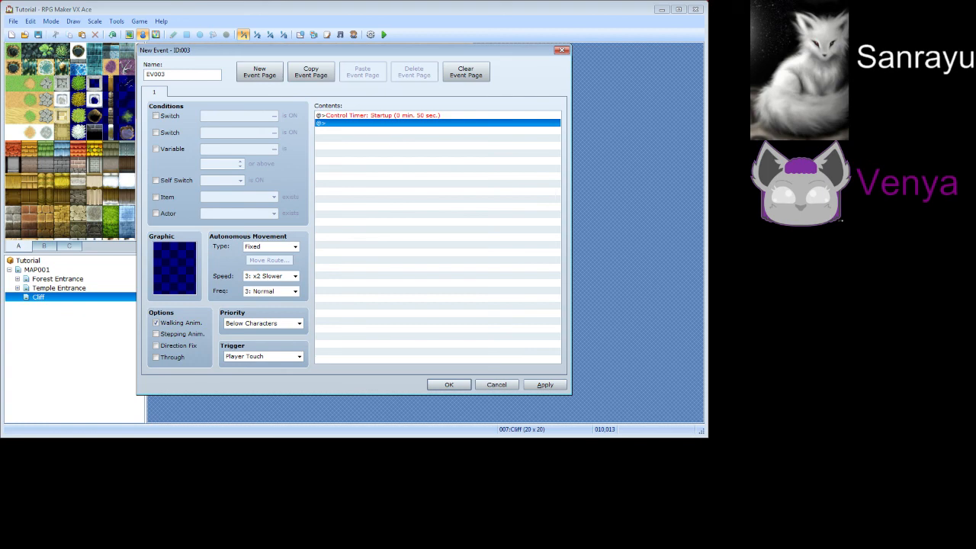
# Check the Control Timer settings again without changing them, and save the fence-gap event
pyautogui.click(398, 115)
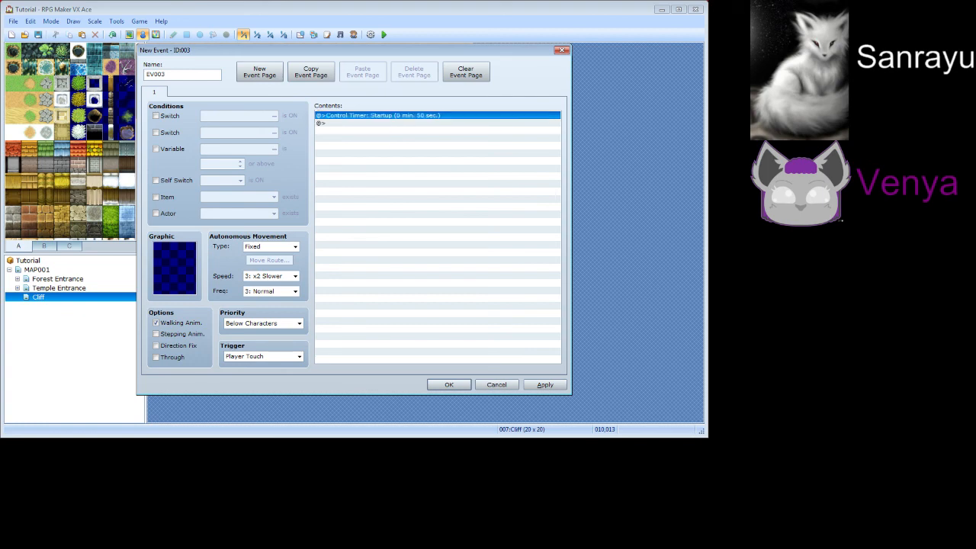
pyautogui.rightClick(398, 115)
pyautogui.click(415, 131)
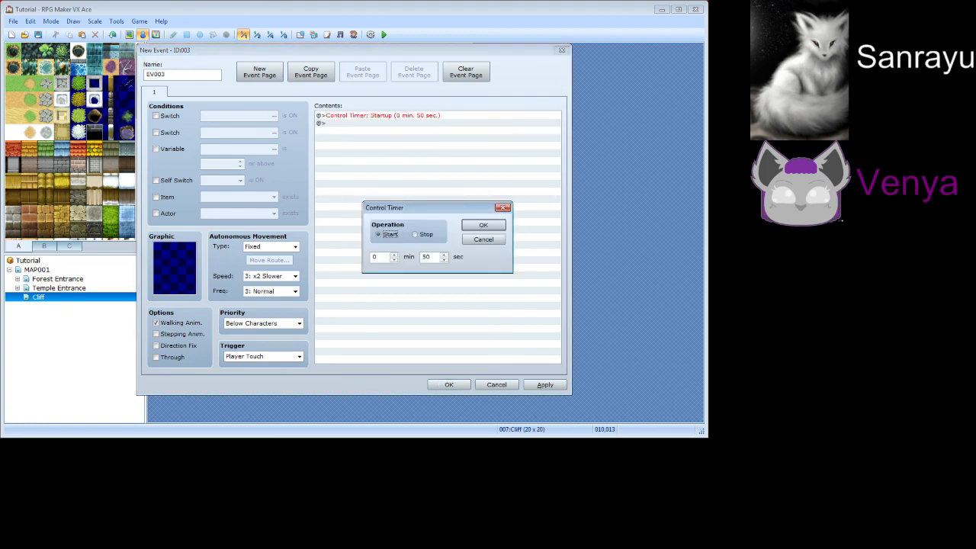
pyautogui.click(483, 240)
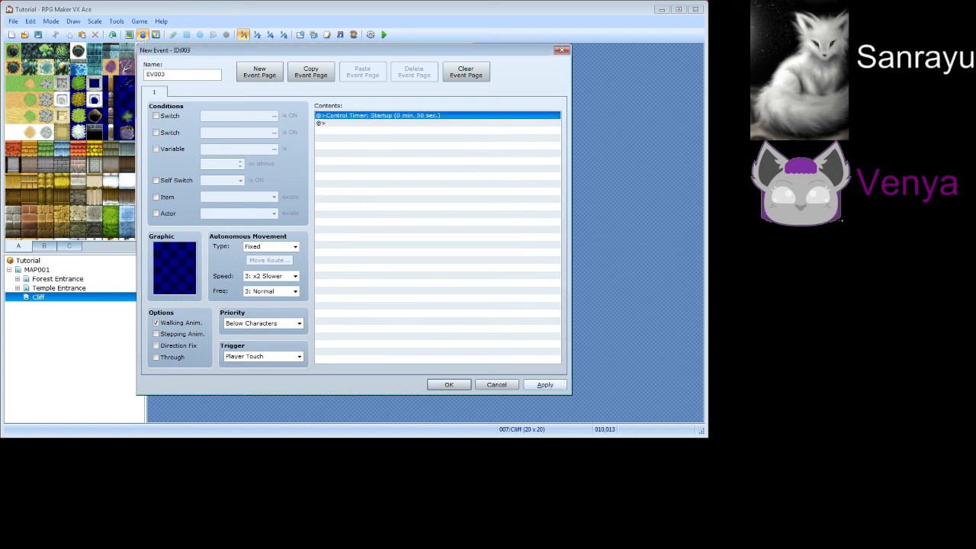
pyautogui.click(544, 384)
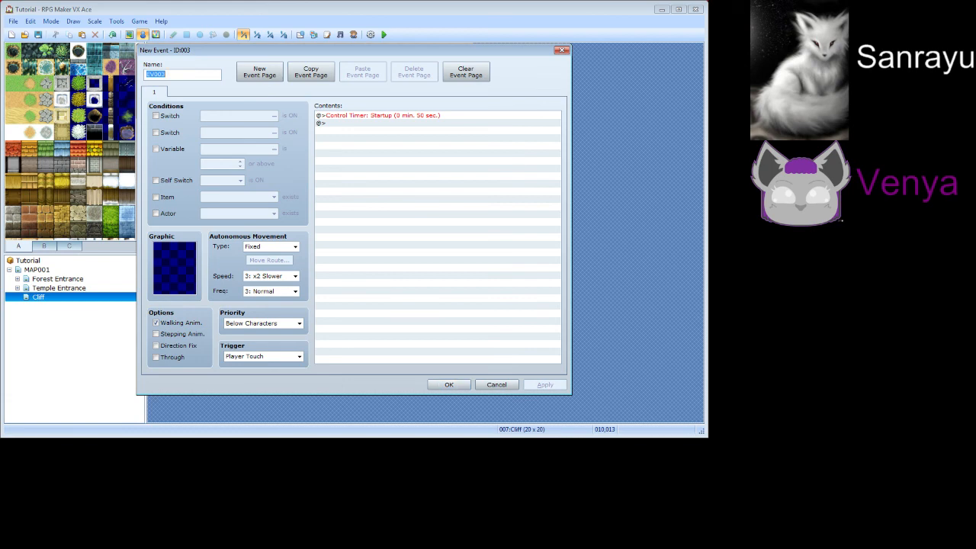
pyautogui.click(448, 384)
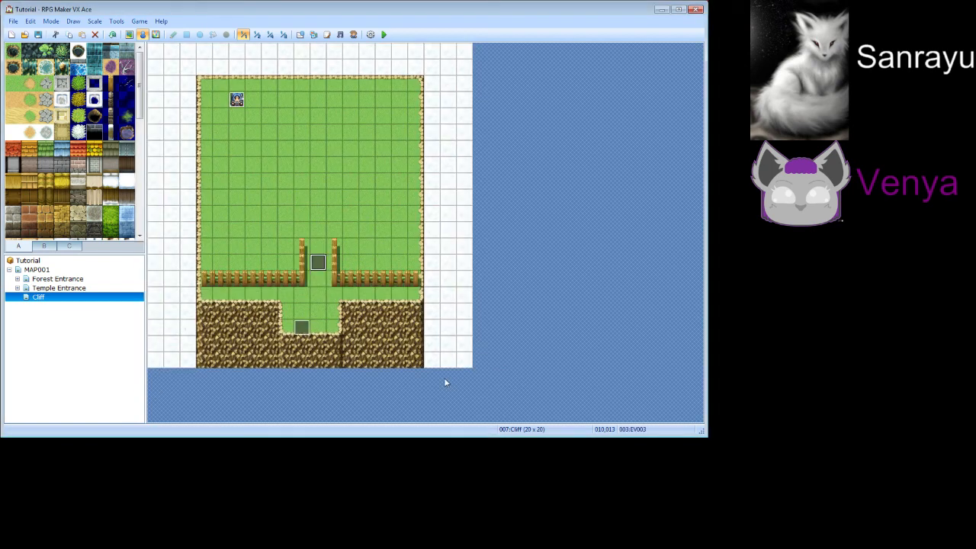
# Add a Control Timer: Stop command at the end of page 2 of character event EV002 and save the event
pyautogui.rightClick(238, 100)
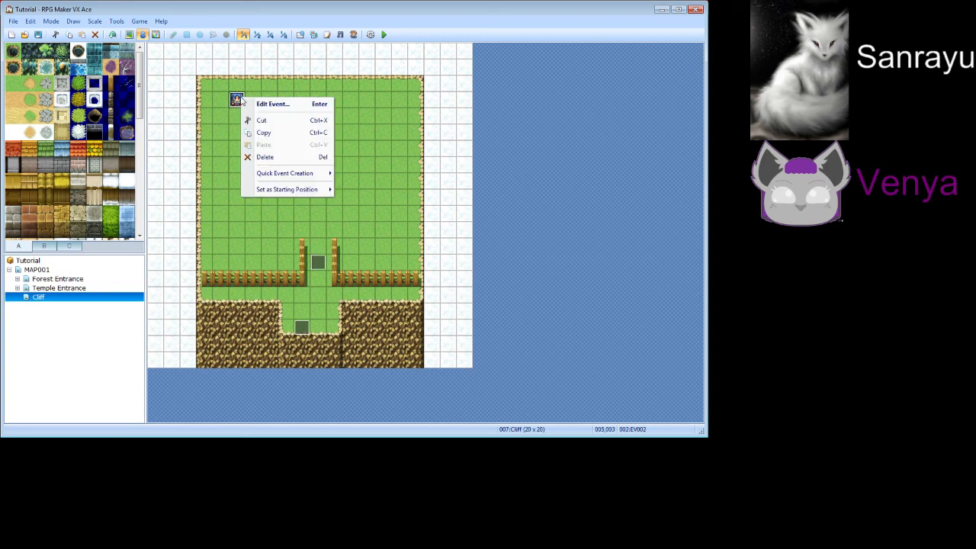
pyautogui.click(263, 103)
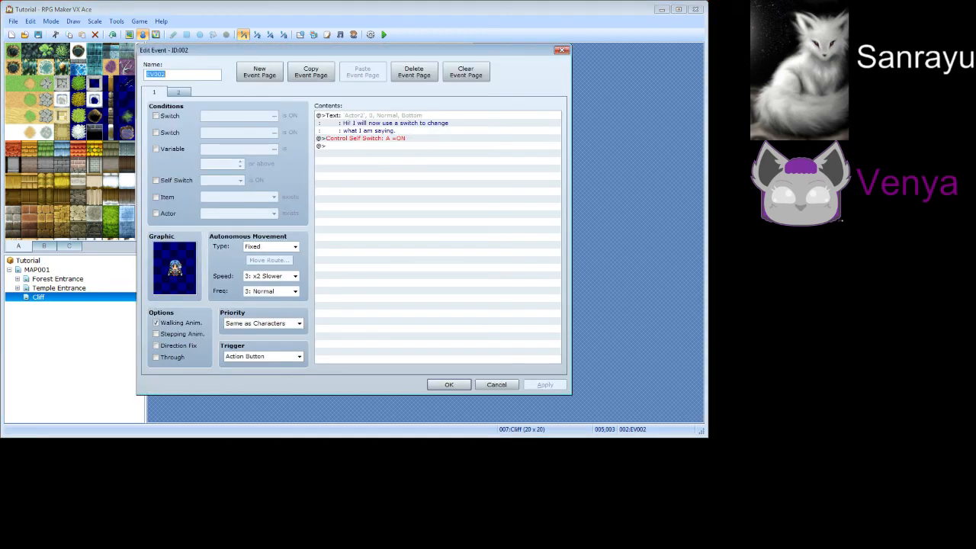
pyautogui.click(178, 93)
pyautogui.rightClick(340, 139)
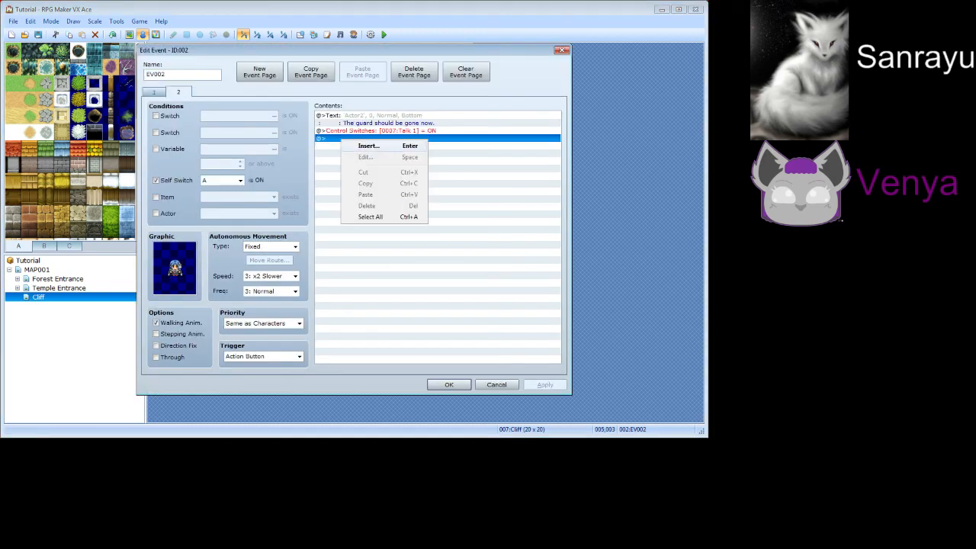
pyautogui.click(369, 145)
pyautogui.click(384, 240)
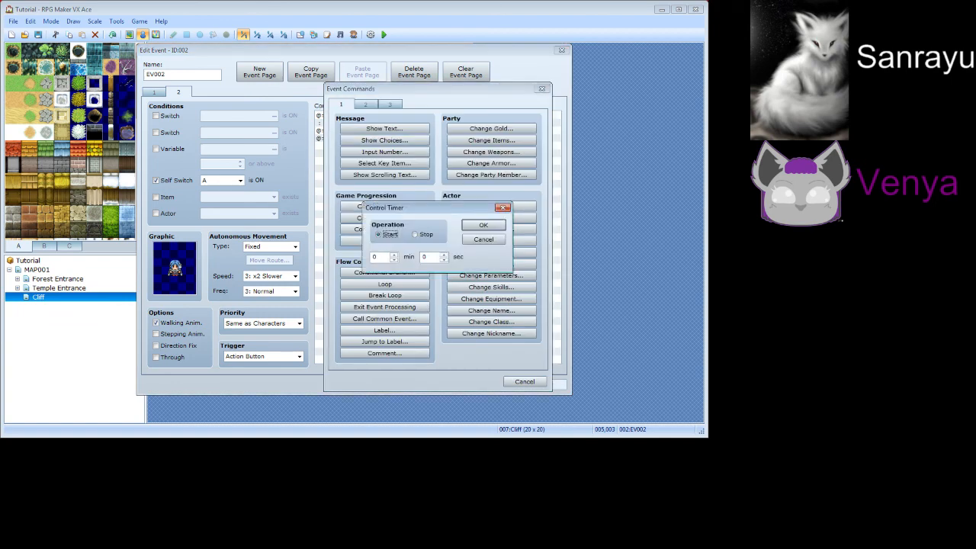
pyautogui.click(422, 234)
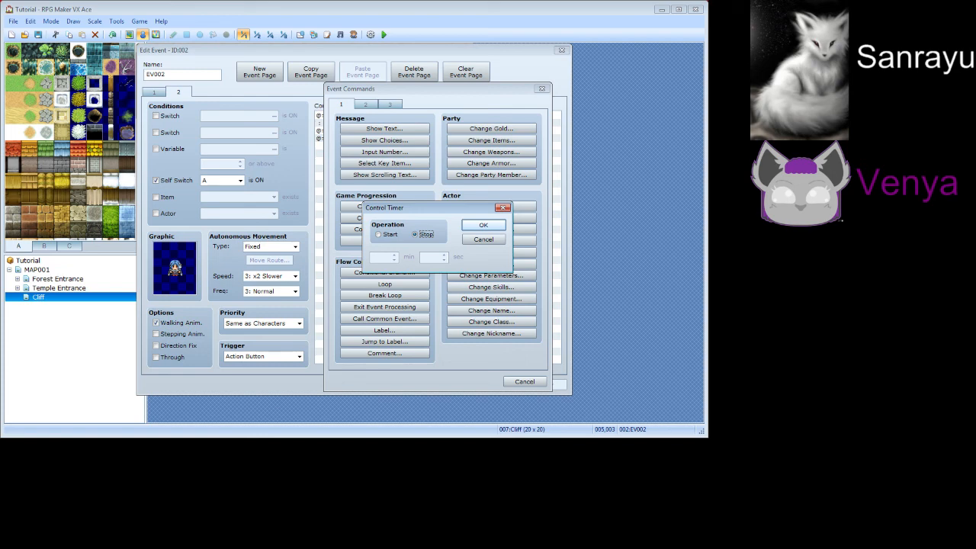
pyautogui.click(483, 225)
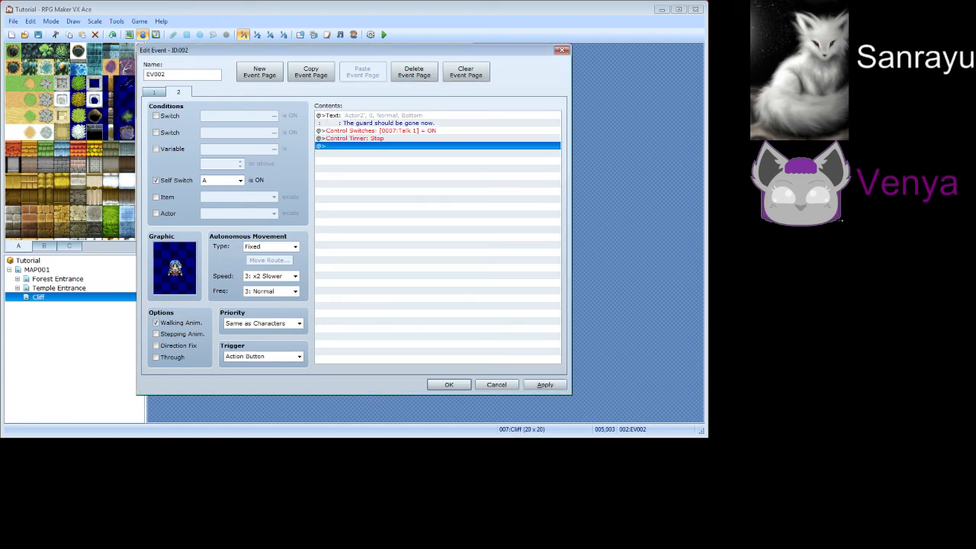
pyautogui.click(544, 385)
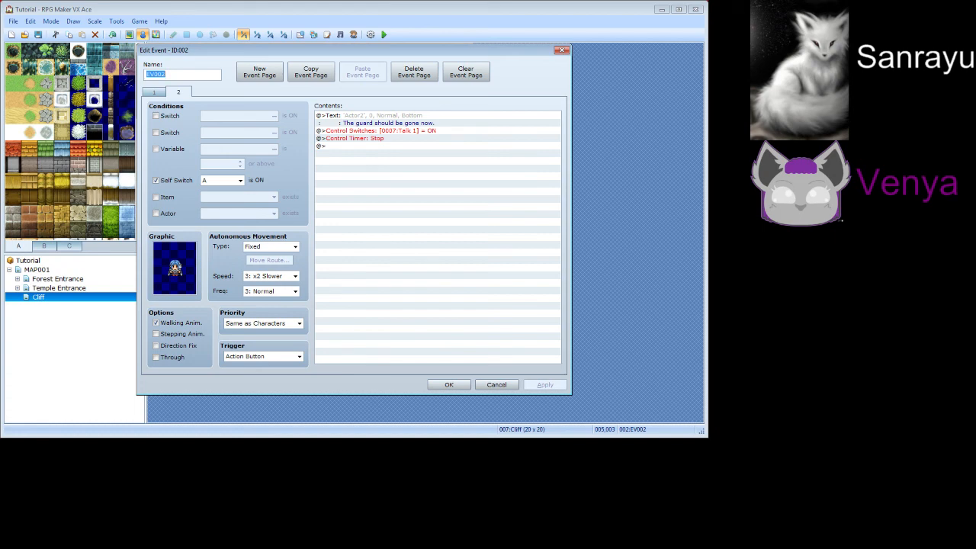
pyautogui.click(449, 385)
# Create a new event on the blank area outside the grass at tile 001,007 and set its trigger to Parallel Process
pyautogui.rightClick(172, 167)
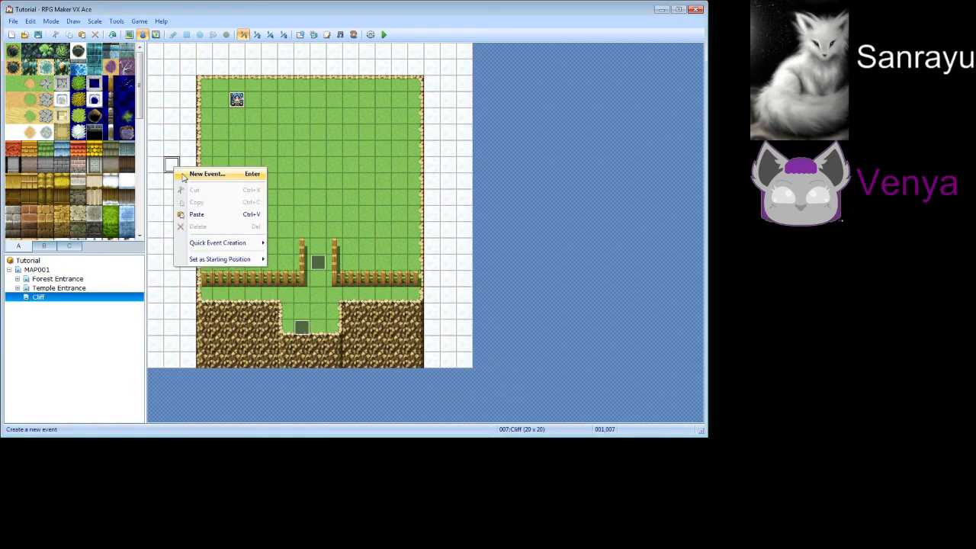
pyautogui.click(184, 177)
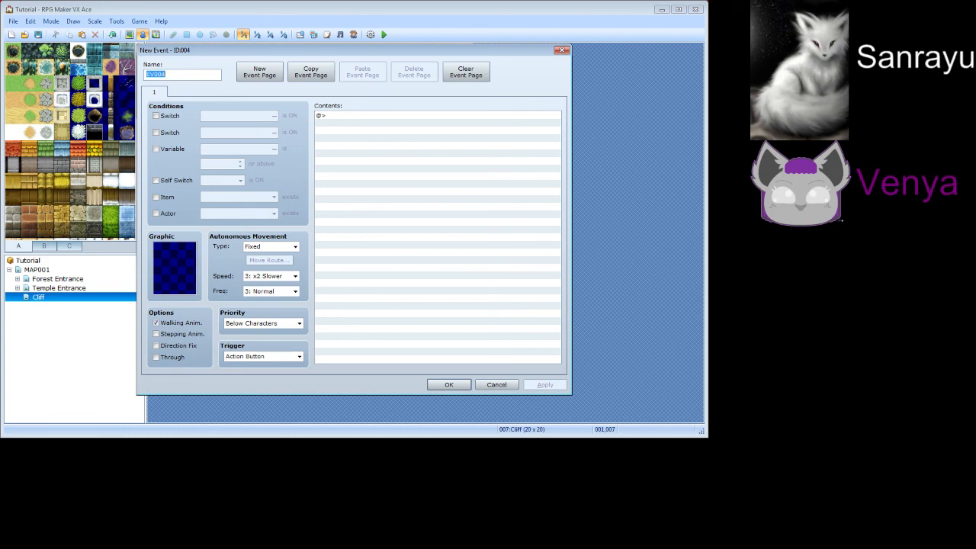
pyautogui.click(263, 355)
pyautogui.click(252, 398)
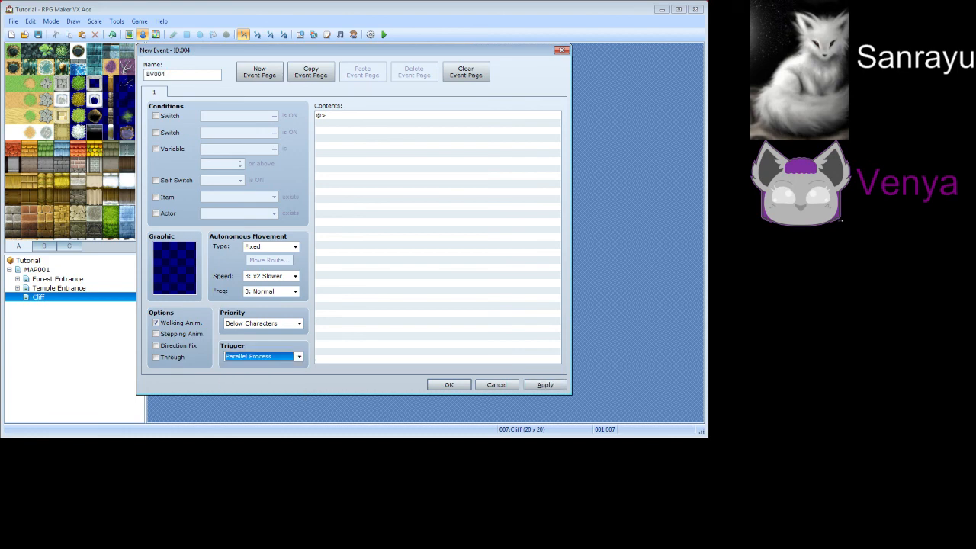
# Add a conditional branch for Timer 0 min 0 sec or less, with handling for when the condition does not apply
pyautogui.doubleClick(374, 116)
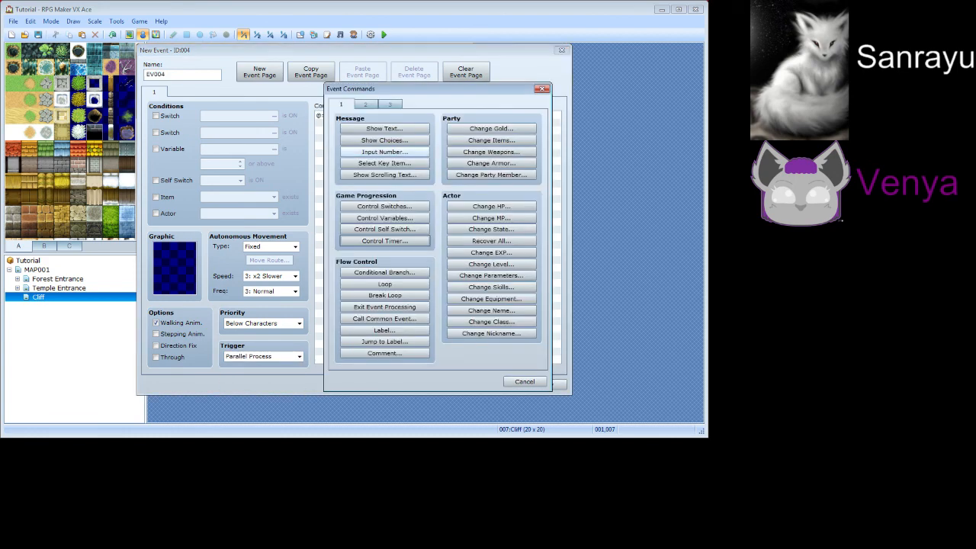
pyautogui.click(385, 273)
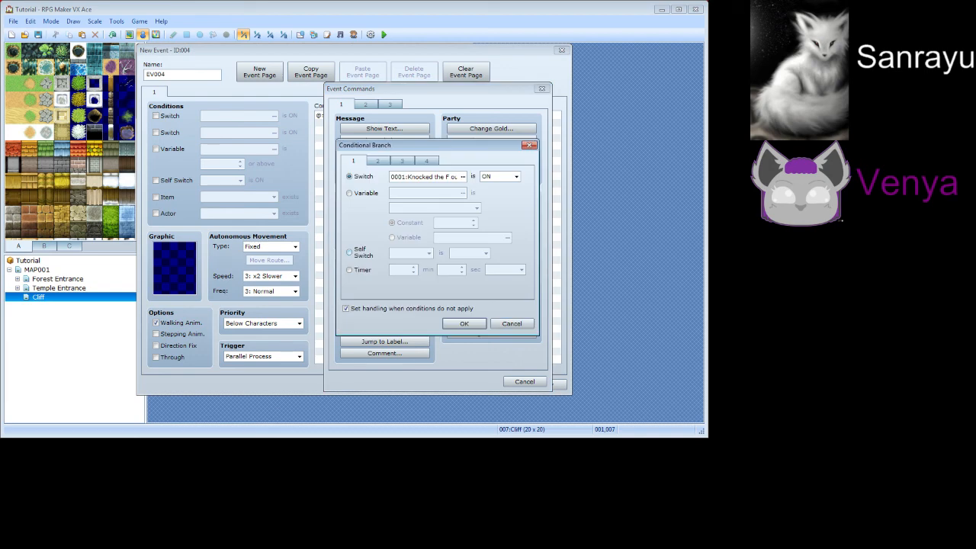
pyautogui.click(350, 270)
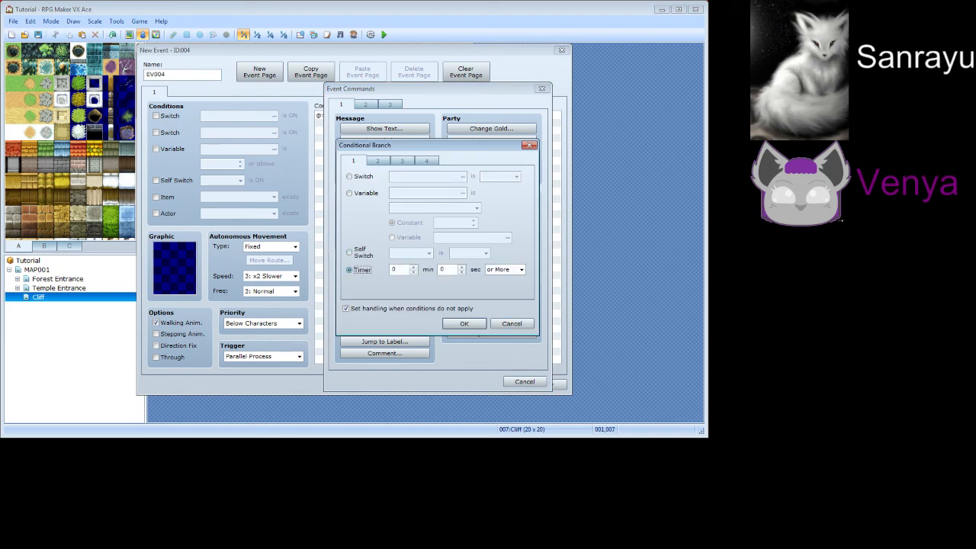
pyautogui.click(505, 269)
pyautogui.click(500, 284)
pyautogui.press('Return')
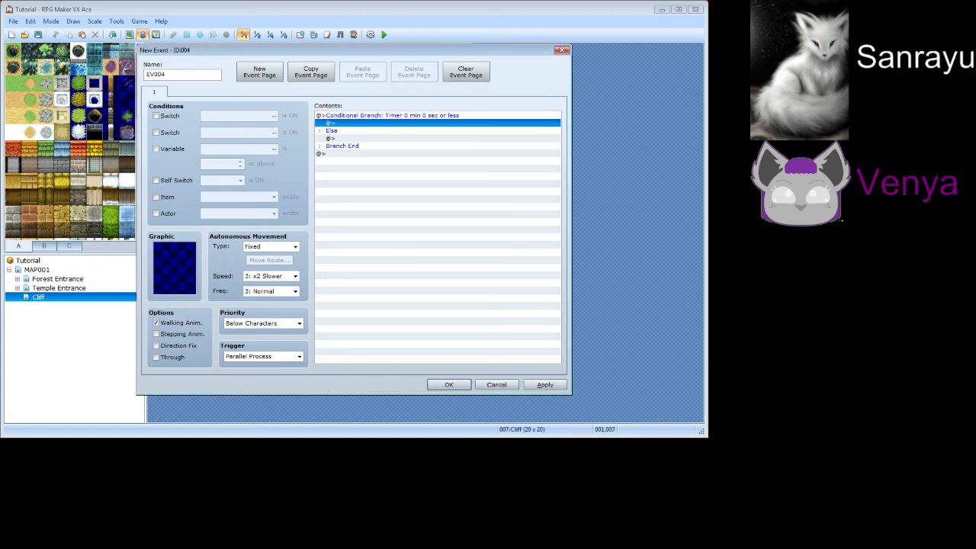
# In the timer branch, add a Show Animation command playing 065:Thunder One 1 on the Player with Wait for Completion enabled
pyautogui.press('Return')
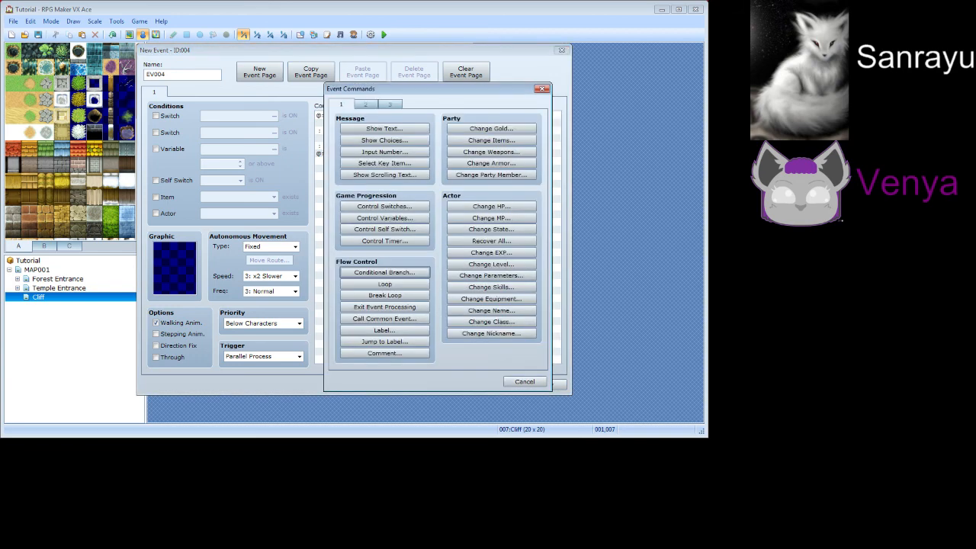
pyautogui.click(365, 105)
pyautogui.click(384, 253)
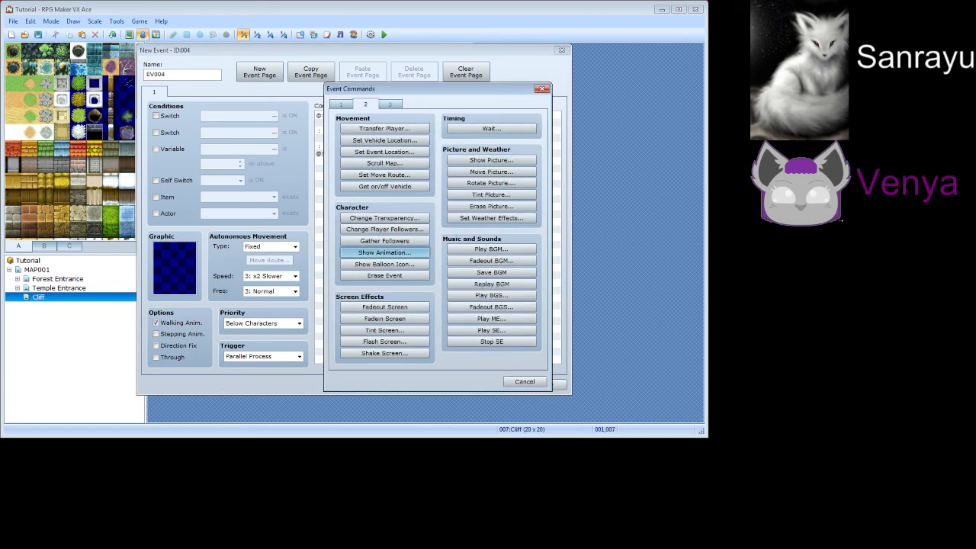
pyautogui.click(446, 251)
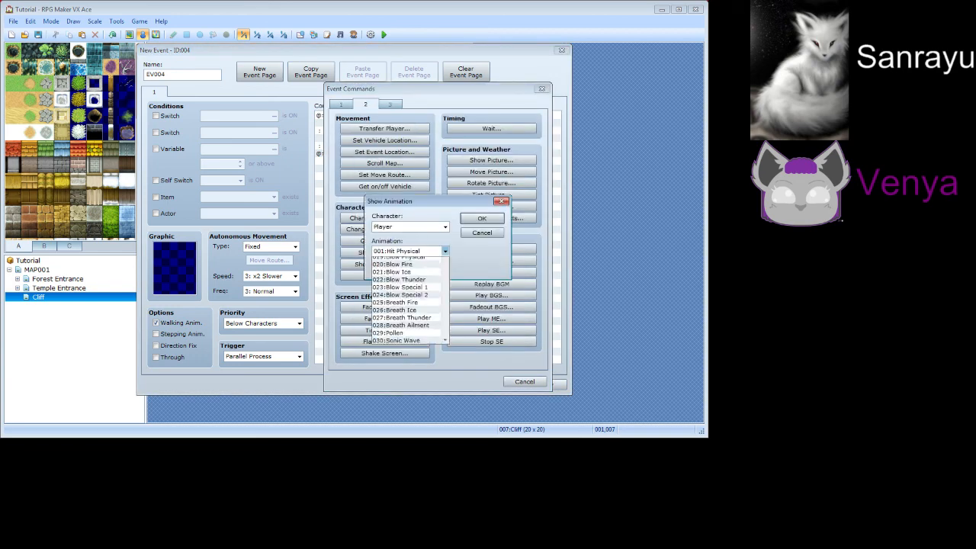
pyautogui.scroll(-3, 409, 347)
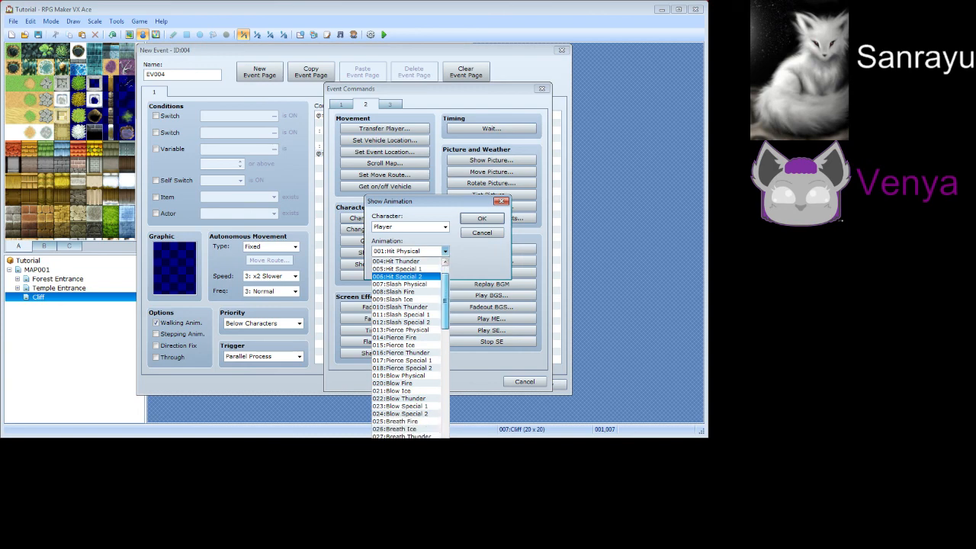
pyautogui.scroll(-13, 410, 347)
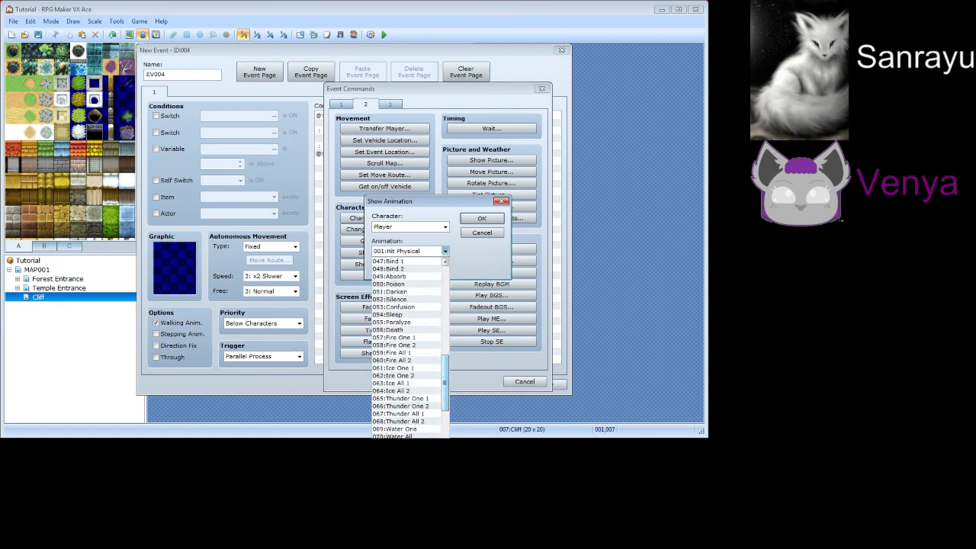
pyautogui.click(407, 399)
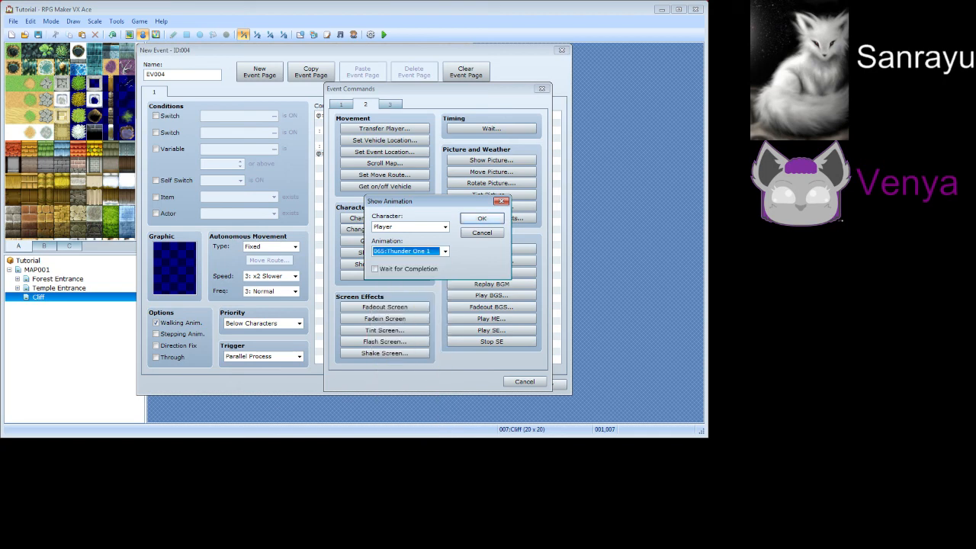
pyautogui.click(375, 269)
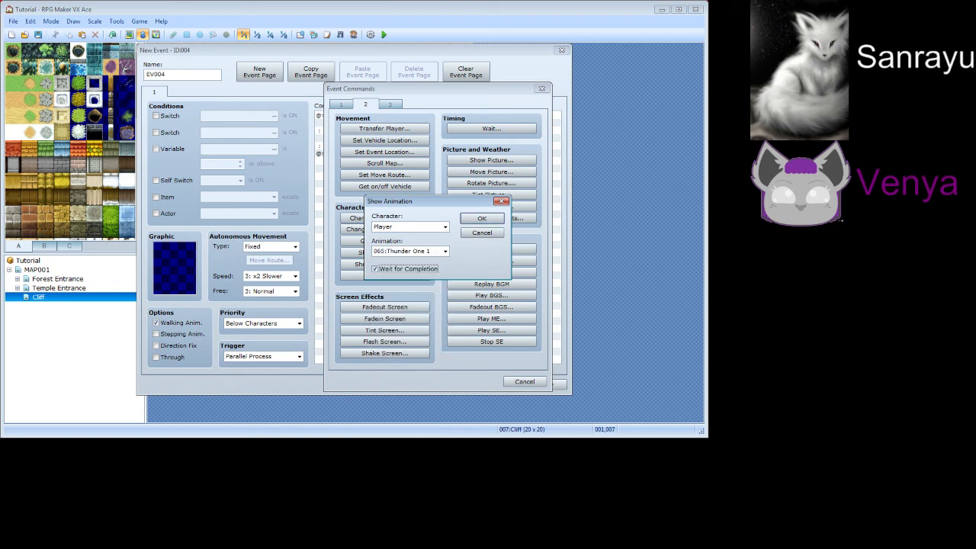
pyautogui.click(482, 219)
# Add a Game Over command after the animation in the timer branch, and save event EV004
pyautogui.doubleClick(437, 130)
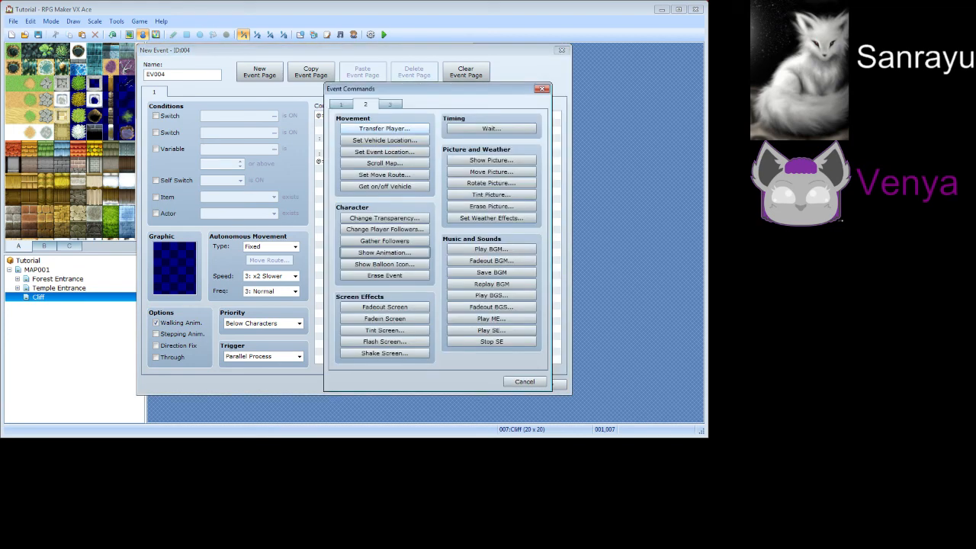
pyautogui.click(391, 104)
pyautogui.click(385, 186)
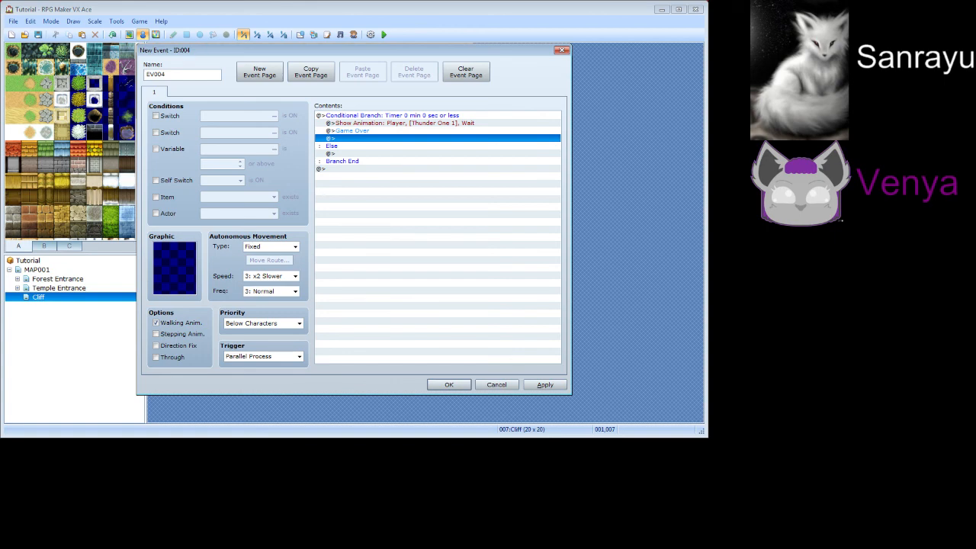
pyautogui.click(544, 385)
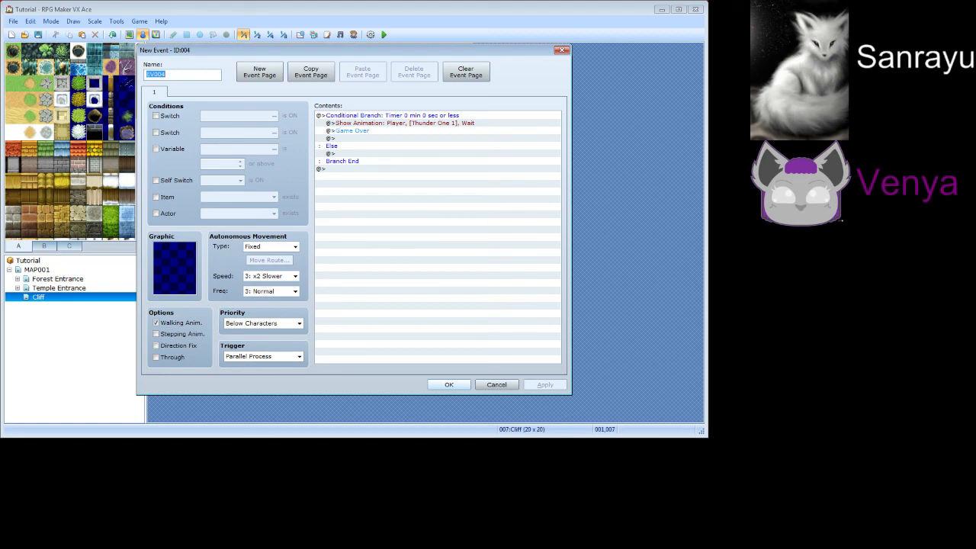
pyautogui.click(454, 385)
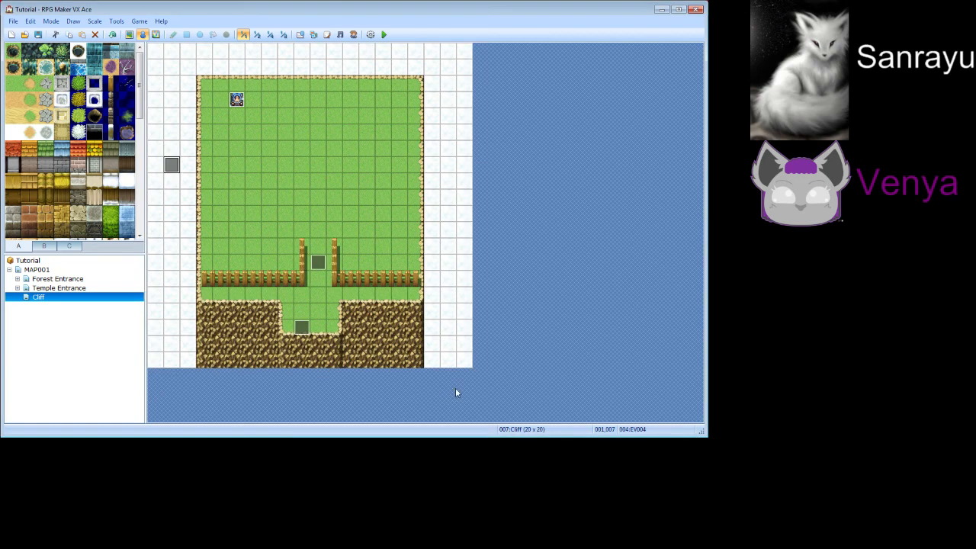
# Save the project, playtest it with a new game, and walk the player to the Cliff map
pyautogui.click(383, 35)
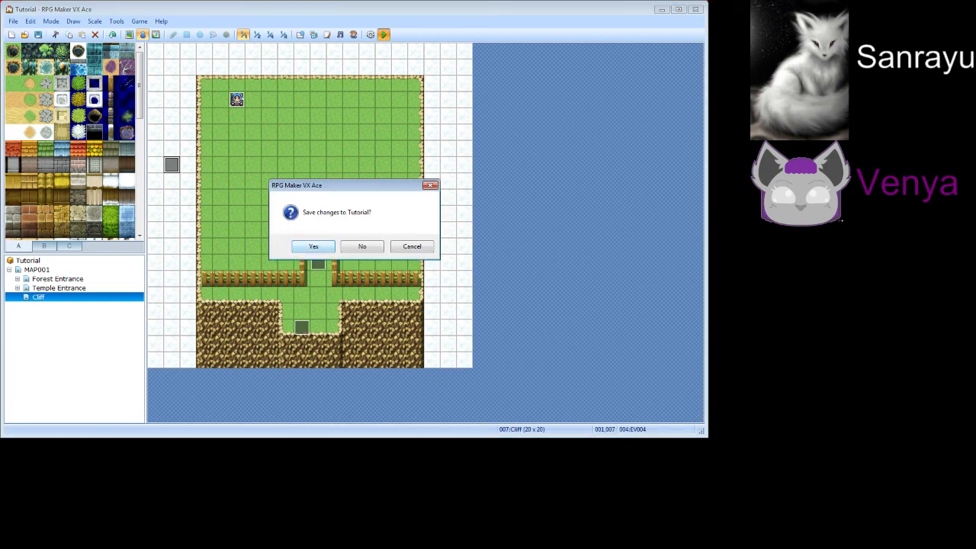
pyautogui.click(314, 247)
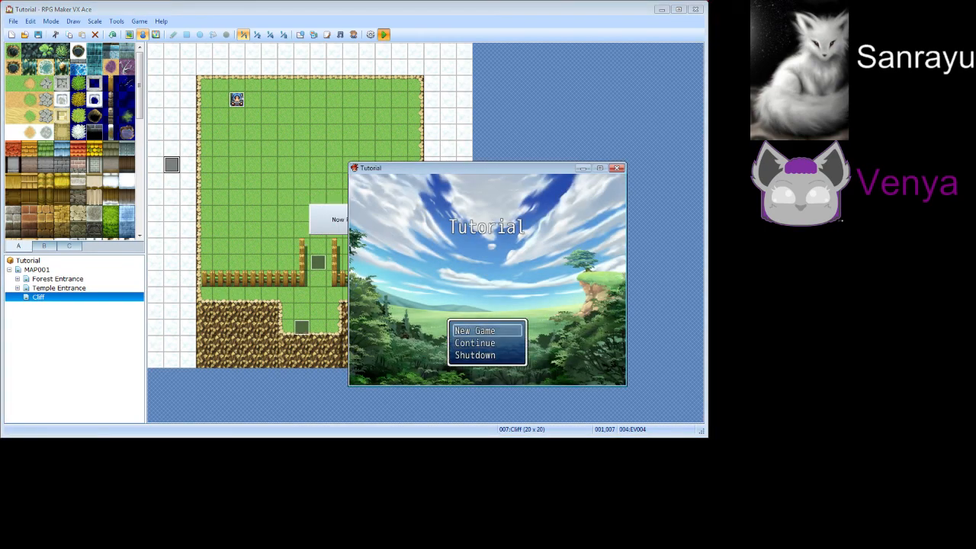
pyautogui.press('Return')
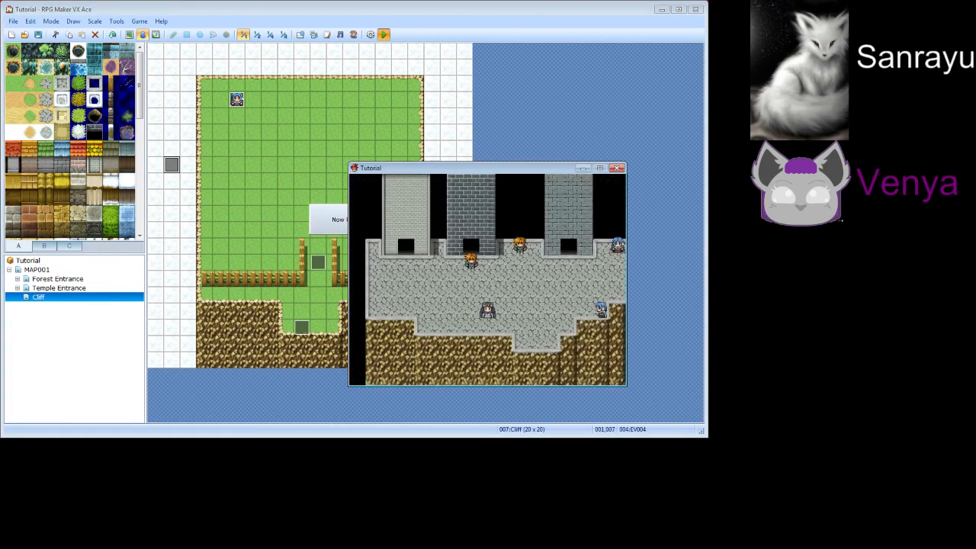
pyautogui.press('Up')
pyautogui.press('Up')
pyautogui.press('Up')
pyautogui.press('Up')
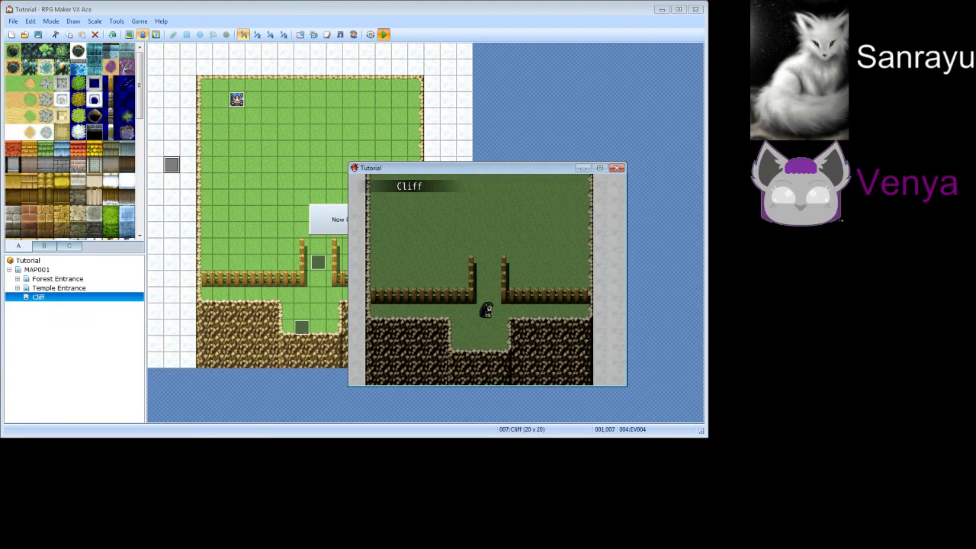
# Test the timer by walking through the fence gap to start it and talking to the blue-haired character to stop it
pyautogui.press('Up')
pyautogui.press('Up')
pyautogui.press('Up')
pyautogui.press('Up')
pyautogui.press('Up')
pyautogui.press('Up')
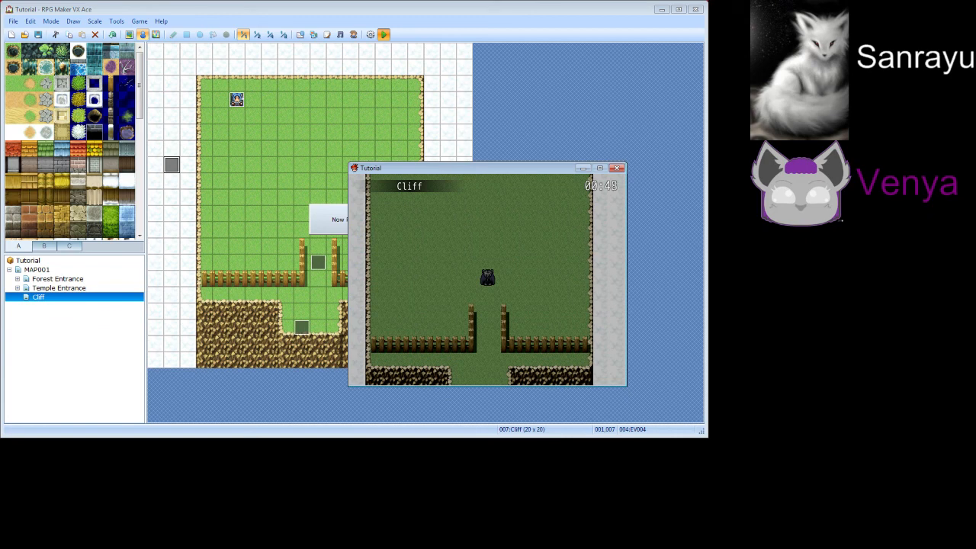
pyautogui.press('Up')
pyautogui.press('Up')
pyautogui.press('Left')
pyautogui.press('Left')
pyautogui.press('Up')
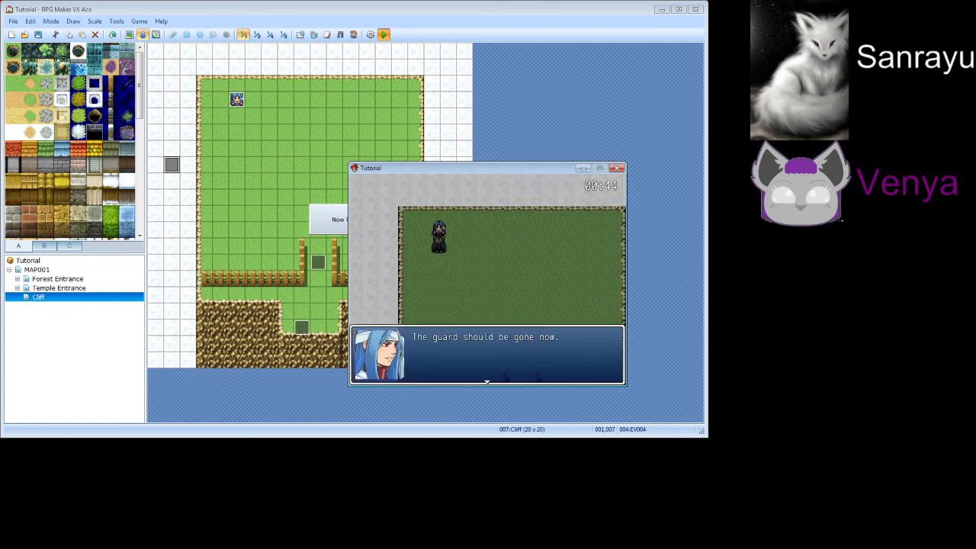
pyautogui.press('Return')
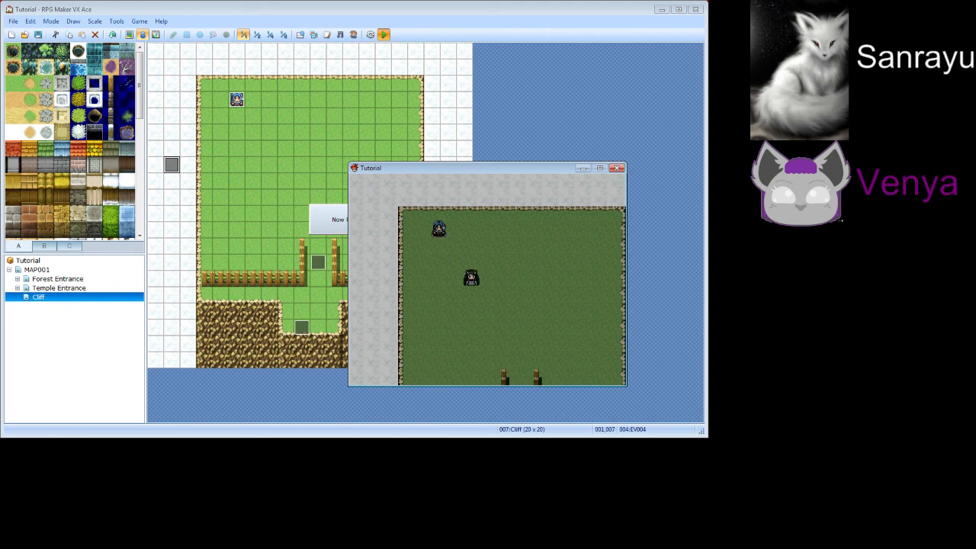
# Walk back to the fence gap to restart the timer, let it run out, and close the playtest
pyautogui.press('Right')
pyautogui.press('Down')
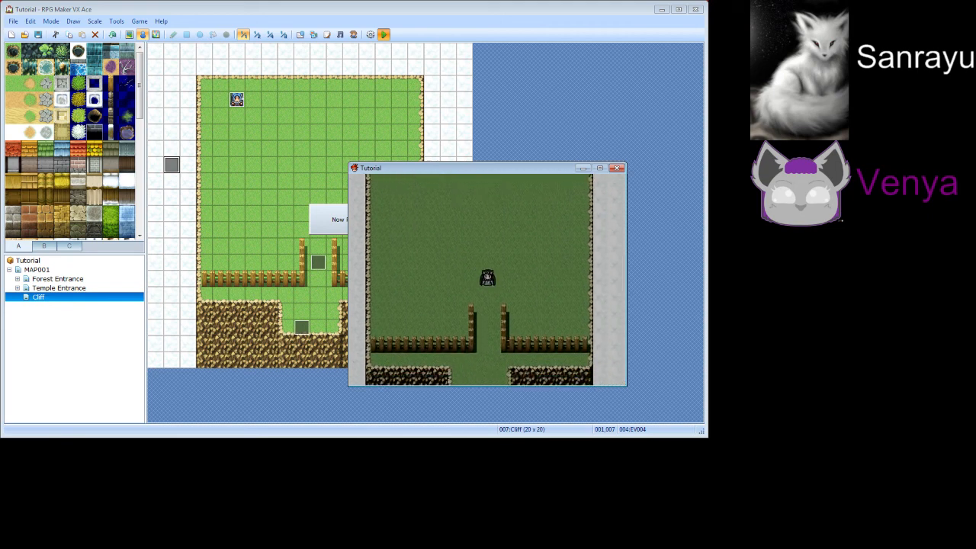
pyautogui.press('Down')
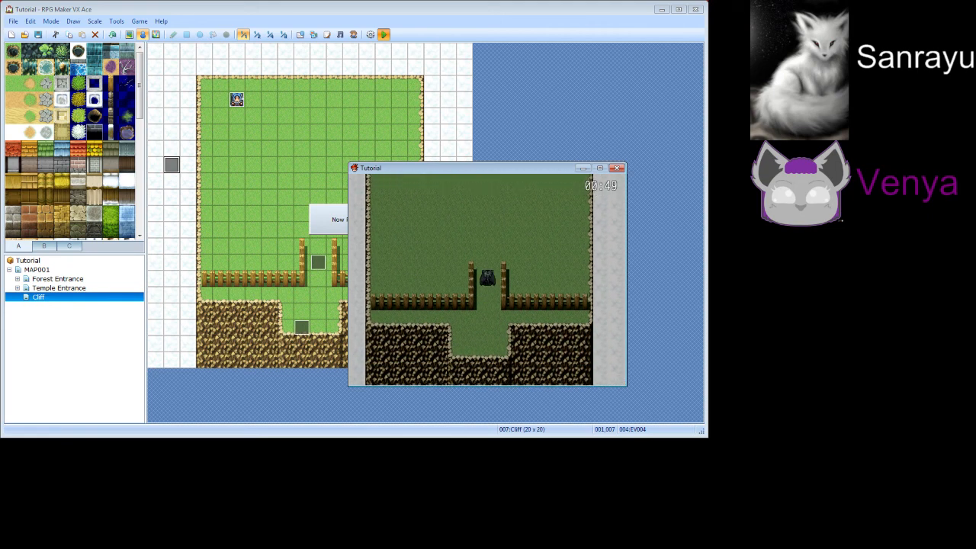
pyautogui.press('Up')
pyautogui.press('Down')
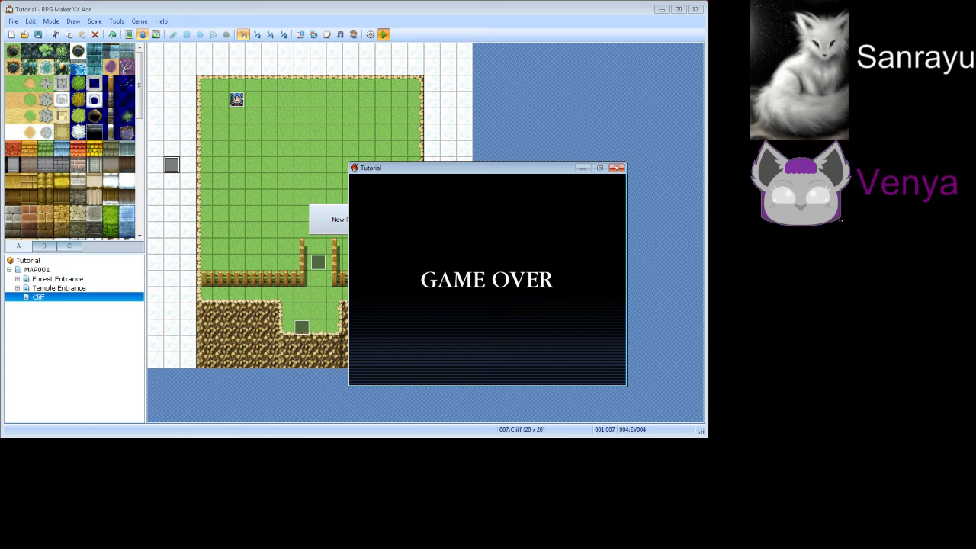
pyautogui.click(617, 168)
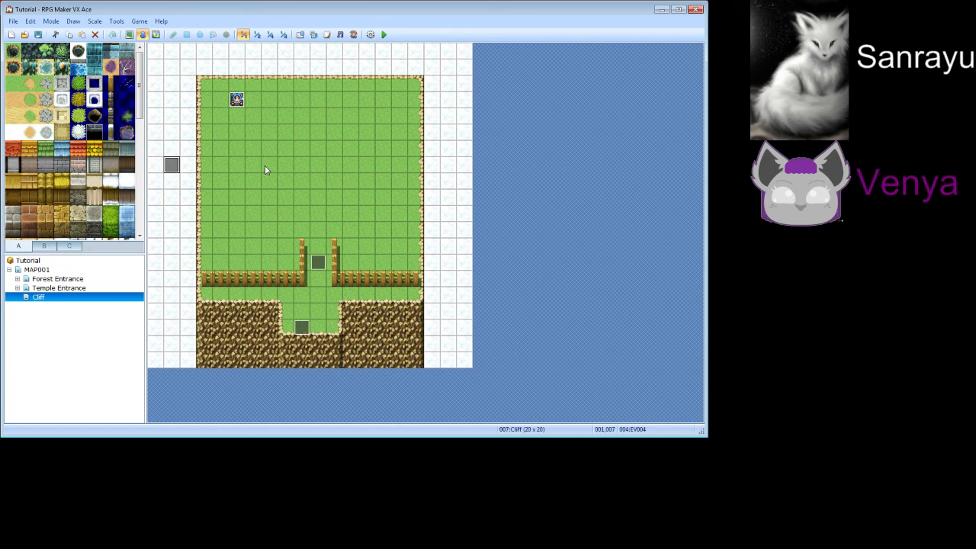
# View the Script Editor and the fence-gap event EV003, closing each without changes
pyautogui.click(327, 34)
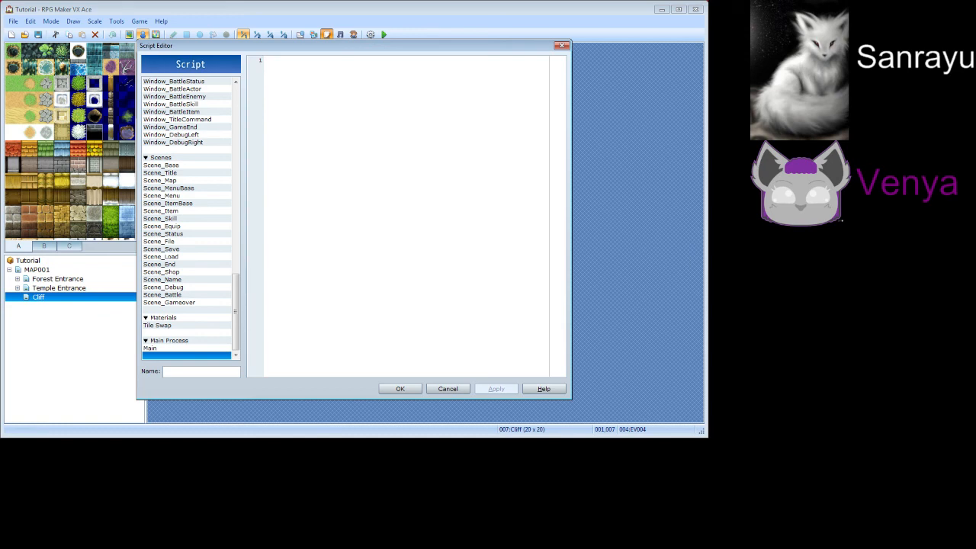
pyautogui.click(463, 389)
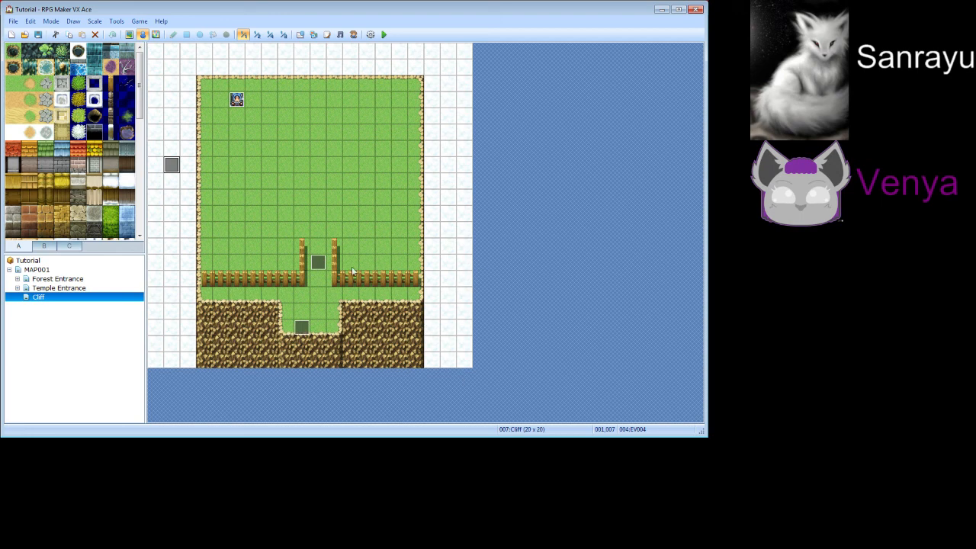
pyautogui.rightClick(317, 262)
pyautogui.click(346, 267)
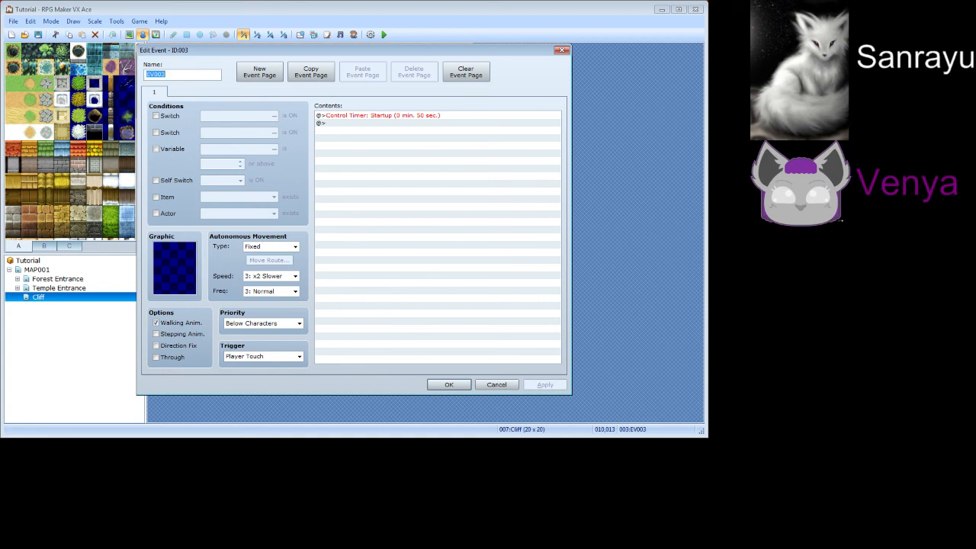
pyautogui.click(512, 385)
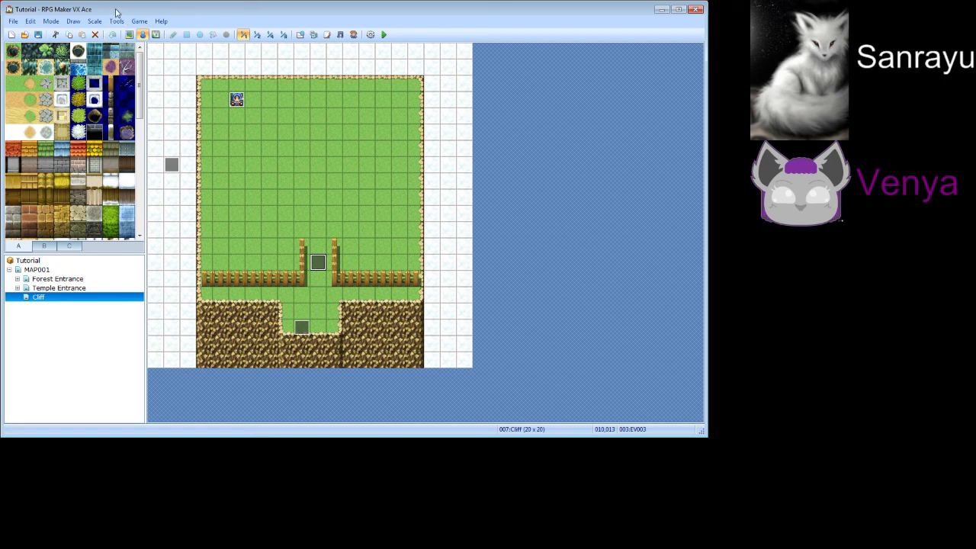
# Force the unresponsive RPG Maker VX Ace editor to close
pyautogui.click(370, 35)
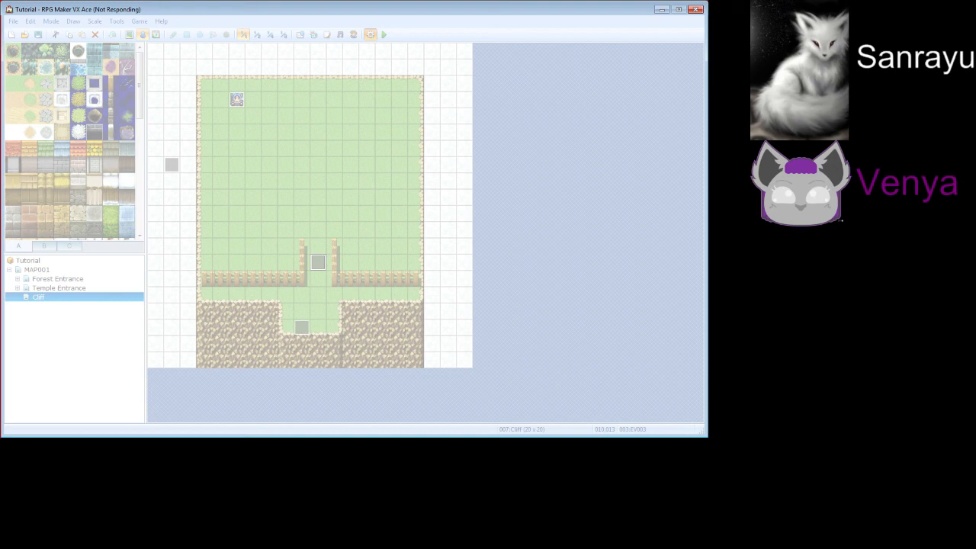
pyautogui.click(695, 9)
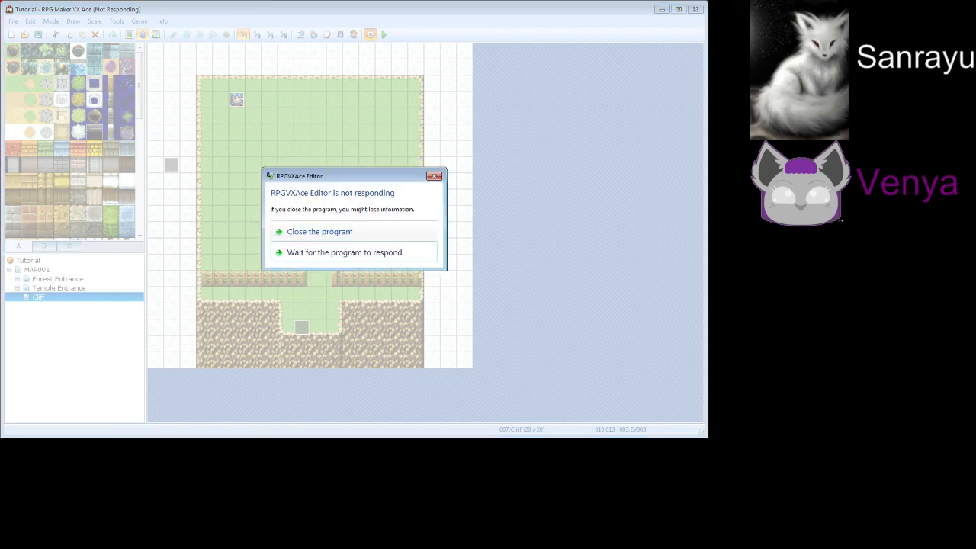
pyautogui.click(314, 226)
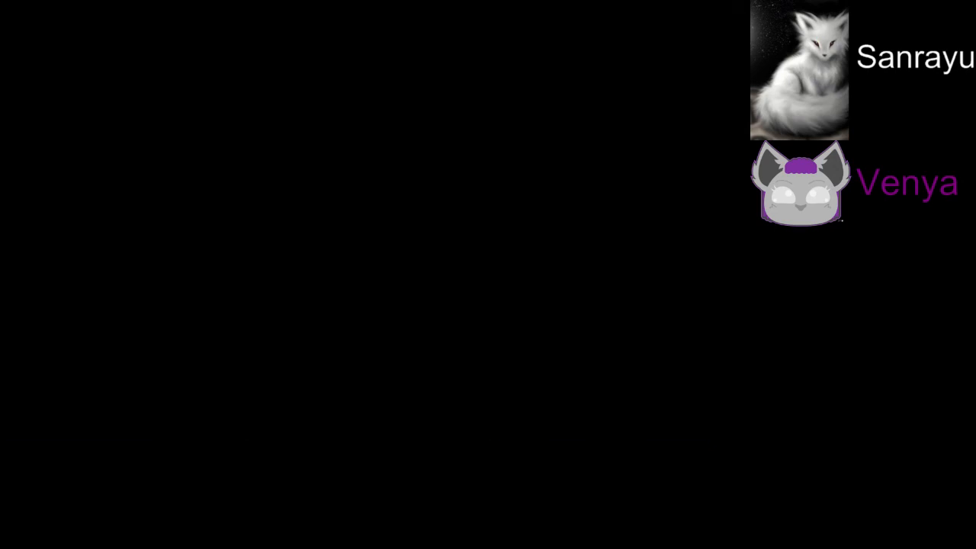
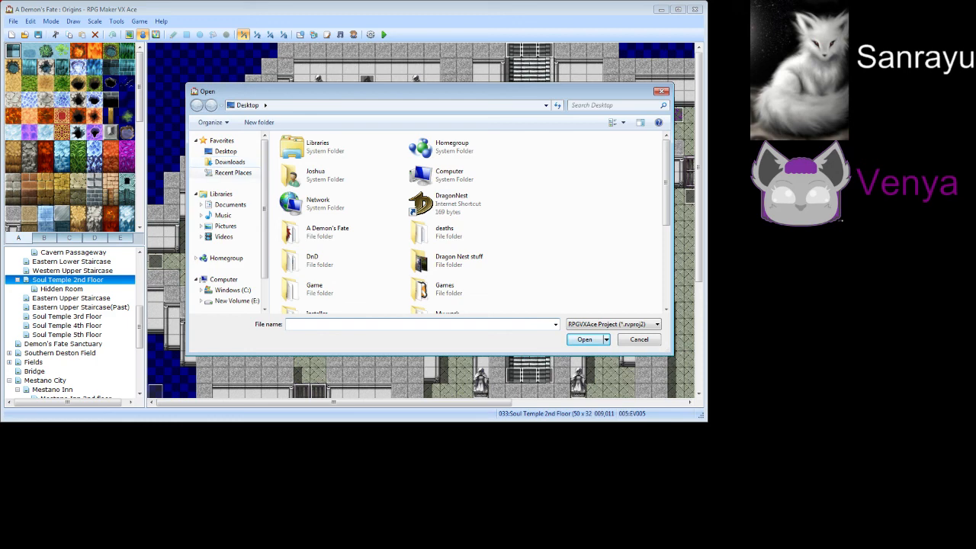
# Open Game.rvproj2 from the Tutorial folder under Documents > RPGVXAce
pyautogui.click(229, 204)
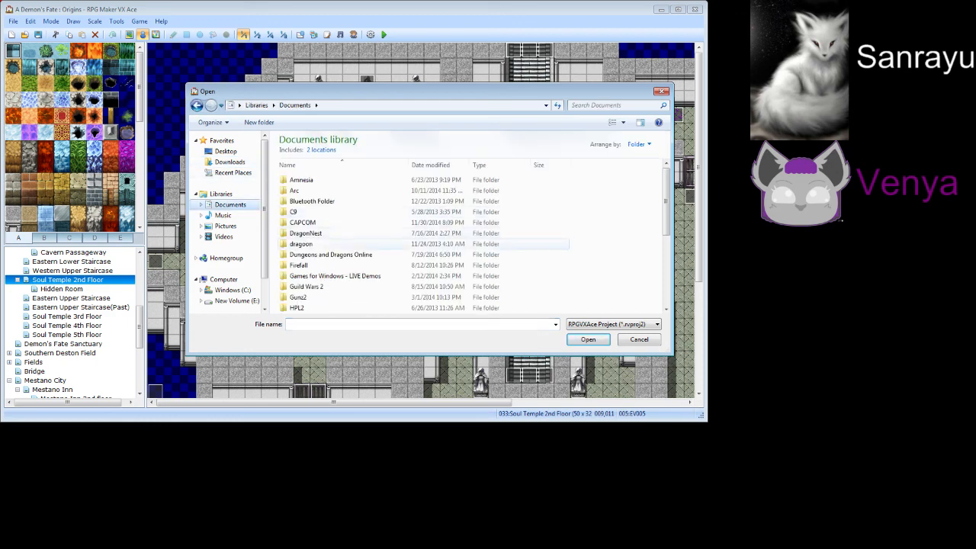
pyautogui.scroll(-4, 427, 243)
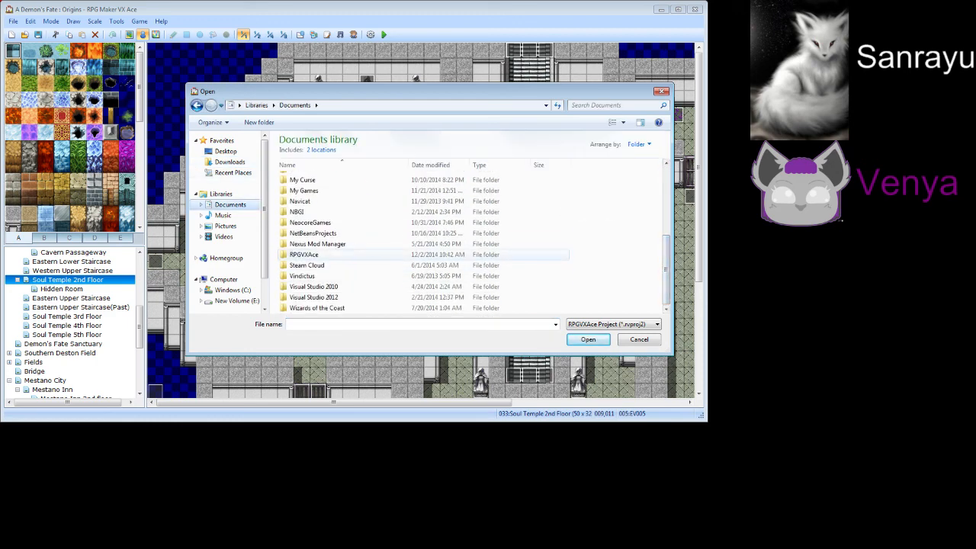
pyautogui.doubleClick(303, 254)
pyautogui.doubleClick(299, 275)
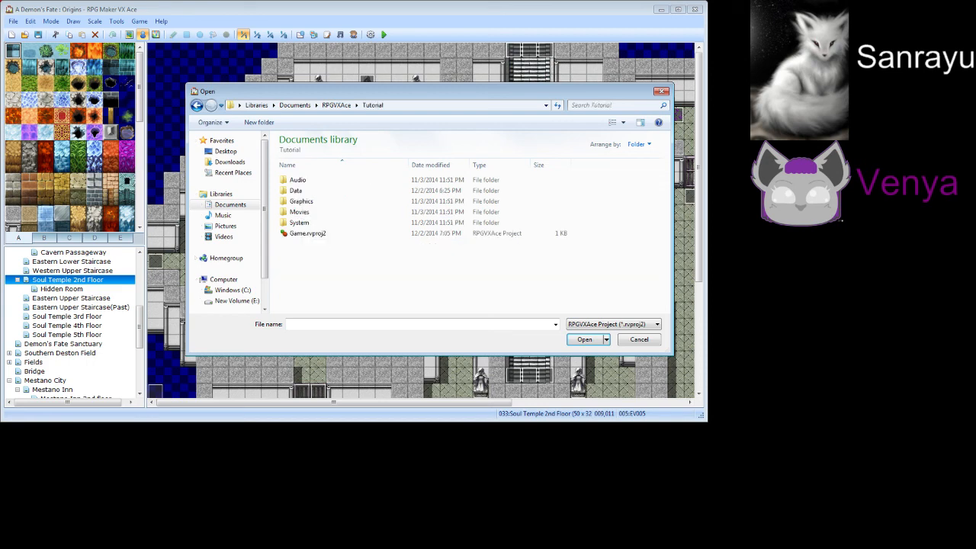
pyautogui.doubleClick(301, 232)
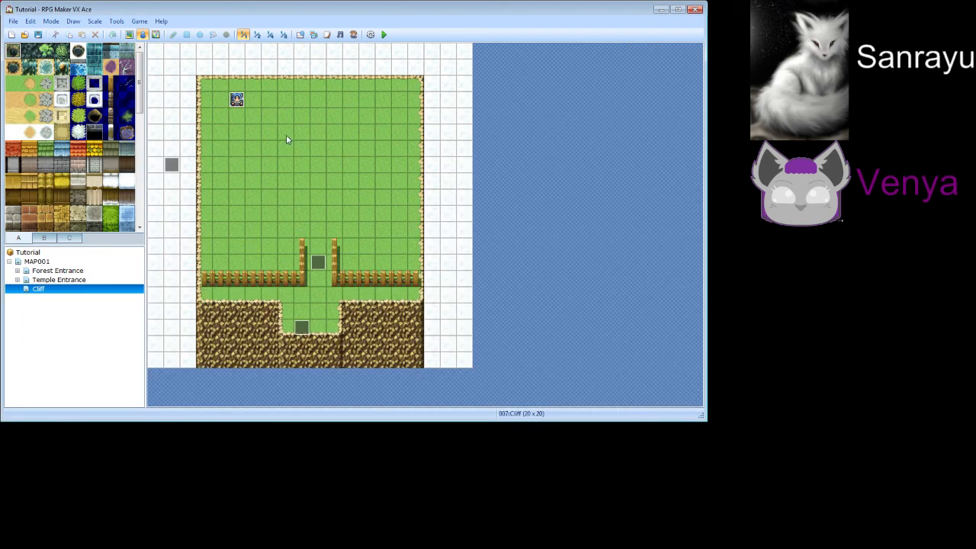
# Add another event on the Cliff map's grass at tile 013,005
pyautogui.rightClick(364, 130)
pyautogui.click(387, 178)
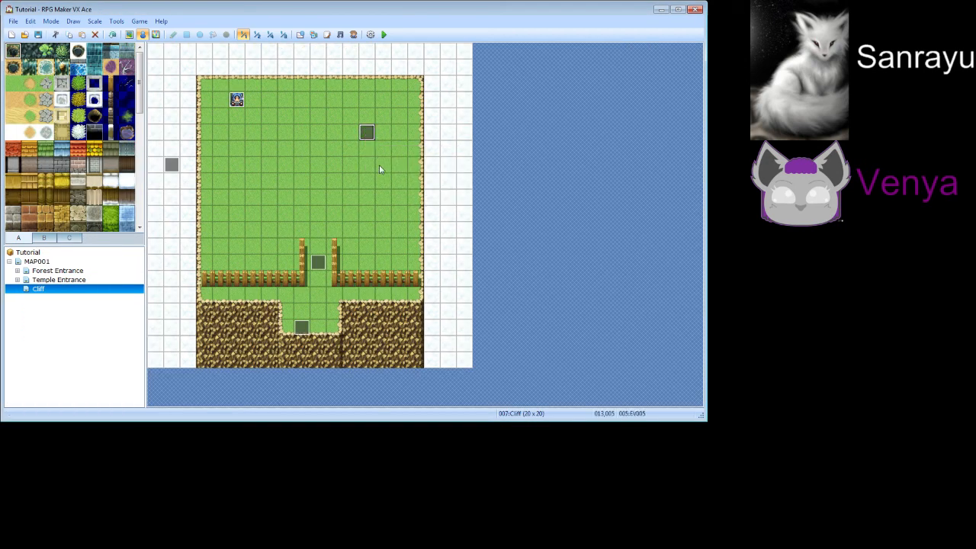
# View the first page of event EV005 at tile 013,005 and close it without changes
pyautogui.rightClick(364, 131)
pyautogui.click(393, 138)
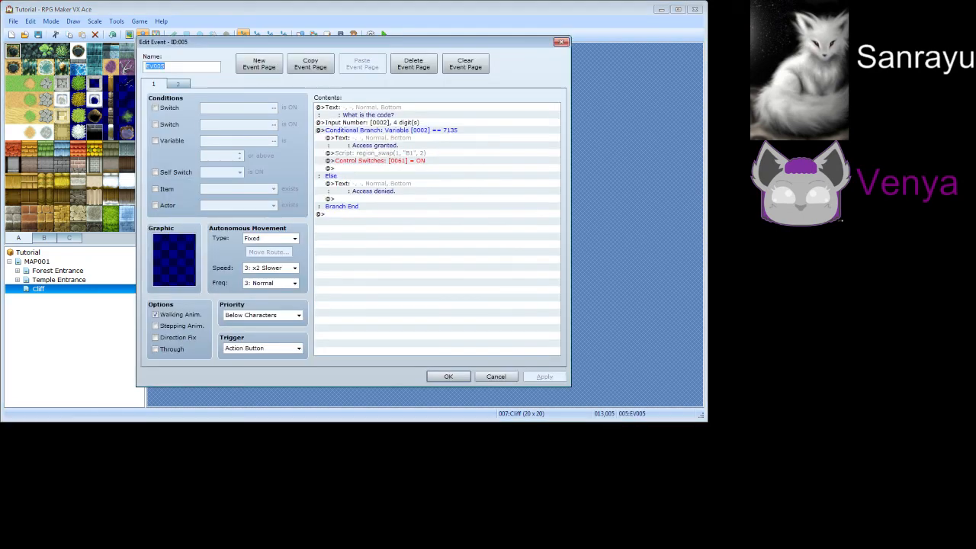
pyautogui.click(496, 377)
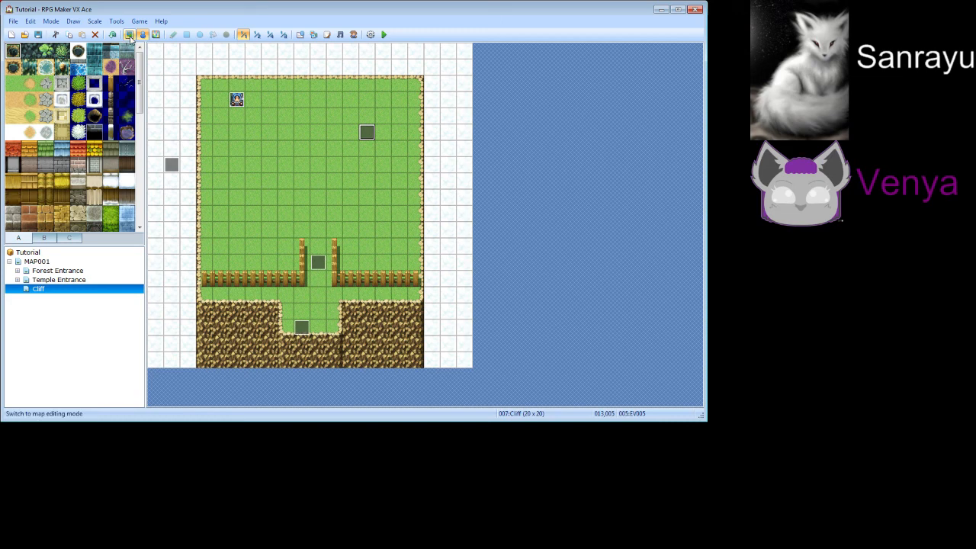
# Draw a wooden fence enclosure in the grass's upper-right corner with a gap at tile 013,005, and move event EV005 to 013,006
pyautogui.click(131, 35)
pyautogui.click(110, 84)
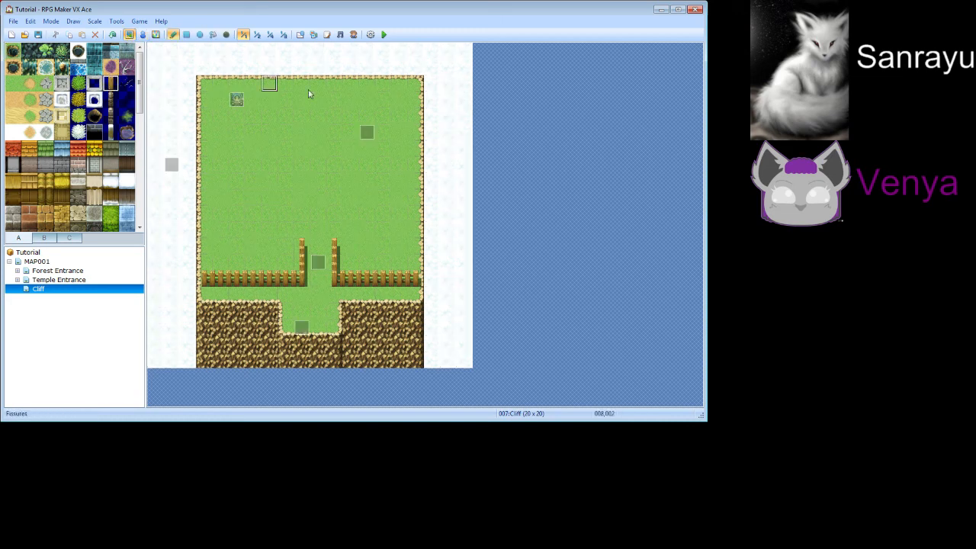
pyautogui.moveTo(318, 84)
pyautogui.mouseDown()
pyautogui.moveTo(329, 131)
pyautogui.moveTo(411, 136)
pyautogui.moveTo(417, 79)
pyautogui.mouseUp()
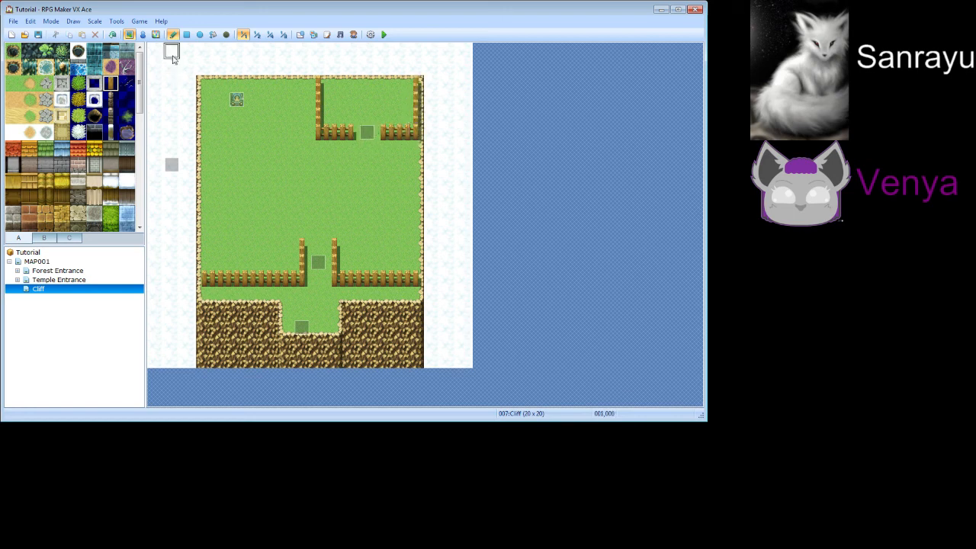
pyautogui.click(142, 34)
pyautogui.moveTo(366, 133); pyautogui.dragTo(367, 148)
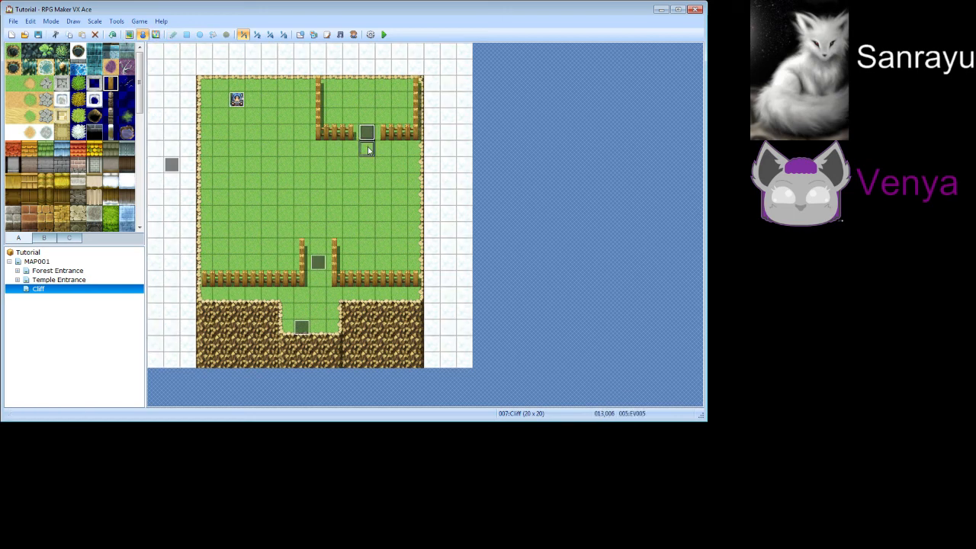
# Place the two-tile-high robed statue in the new fence's gap, with its base at tile 013,005
pyautogui.click(44, 237)
pyautogui.click(69, 237)
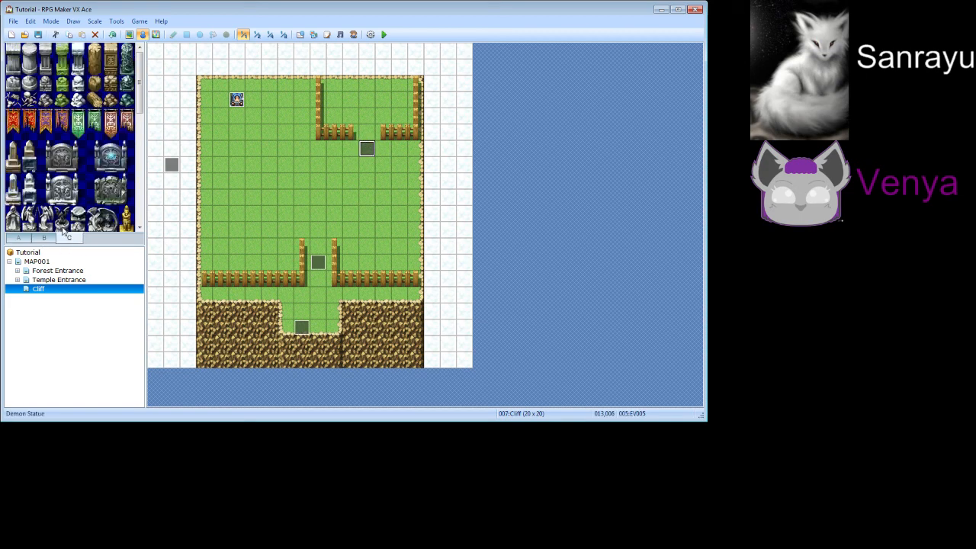
pyautogui.click(13, 218)
pyautogui.click(129, 35)
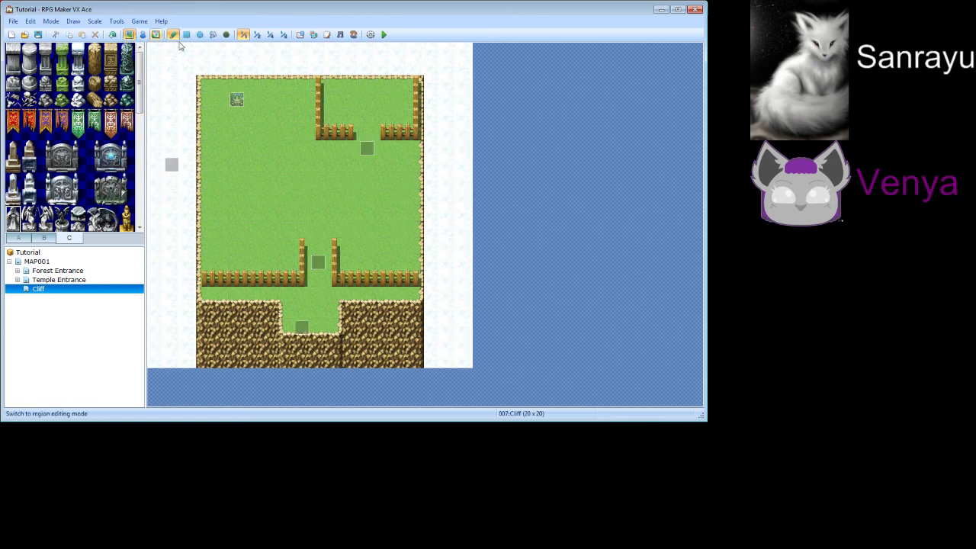
pyautogui.click(366, 125)
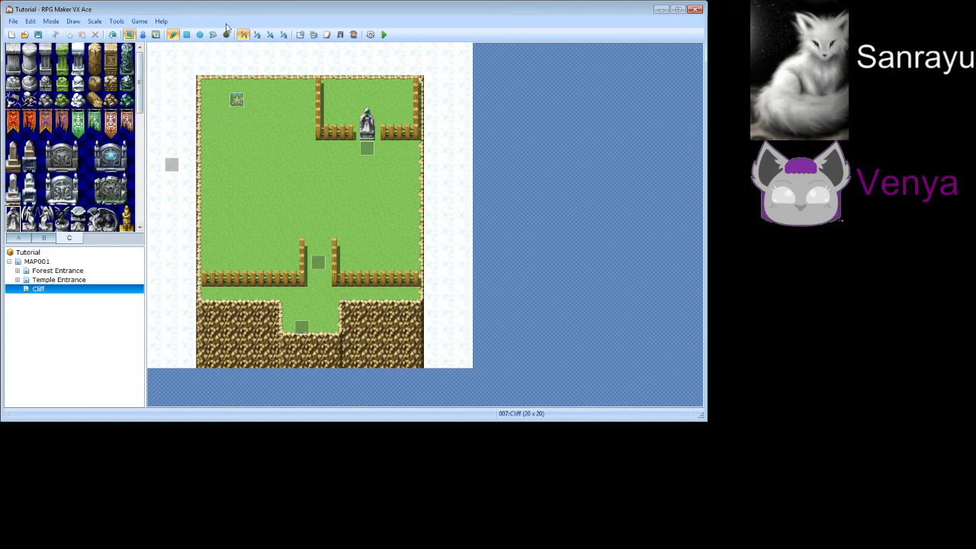
# Paint region 1 over the two tiles occupied by the statue in the fence gap
pyautogui.click(156, 34)
pyautogui.click(29, 51)
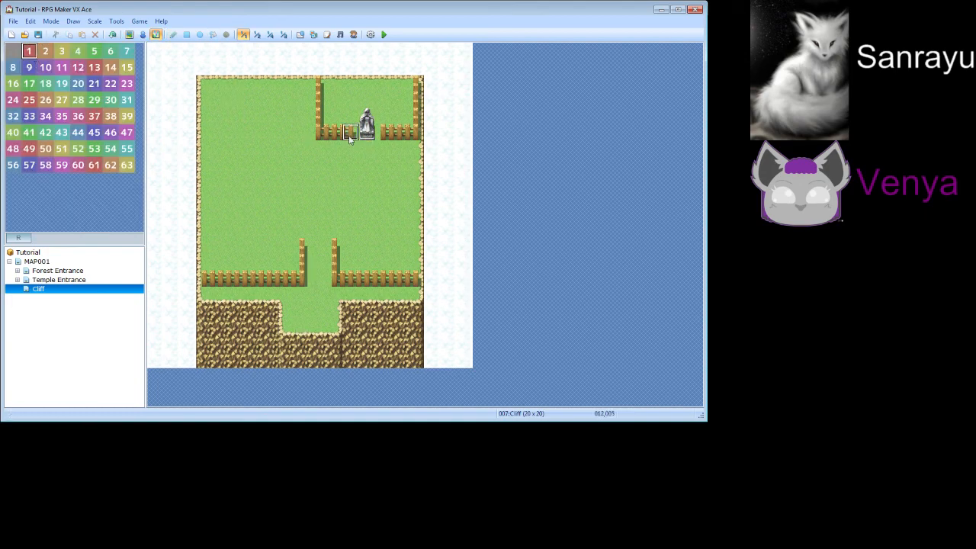
pyautogui.moveTo(366, 132); pyautogui.dragTo(366, 116)
# Review the code-entry conditional branch in event EV005 below the statue, closing it without changes
pyautogui.click(142, 34)
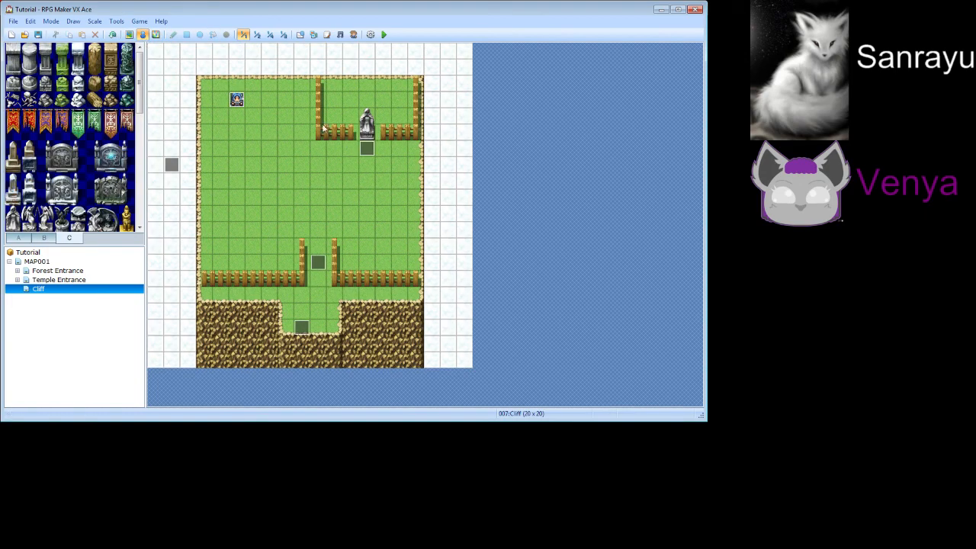
pyautogui.rightClick(366, 150)
pyautogui.click(388, 157)
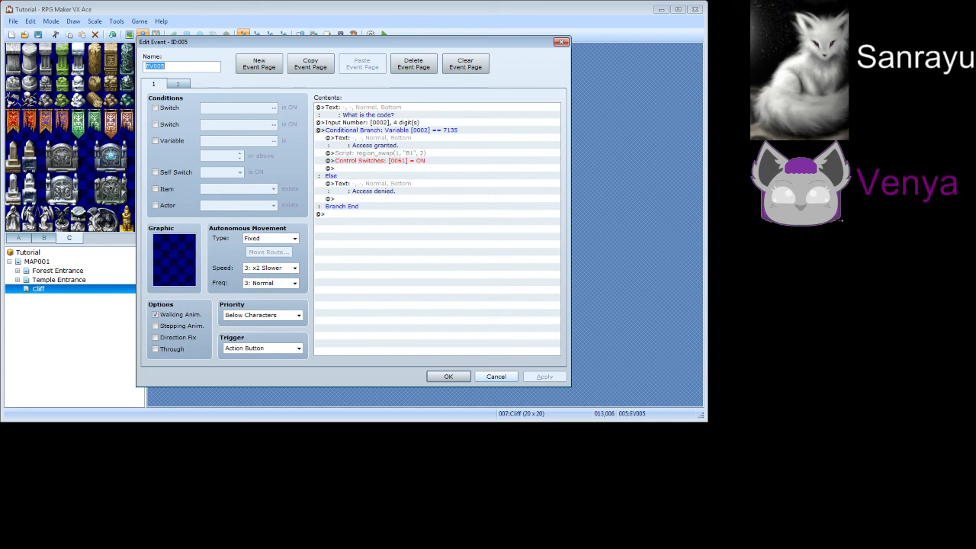
pyautogui.click(496, 377)
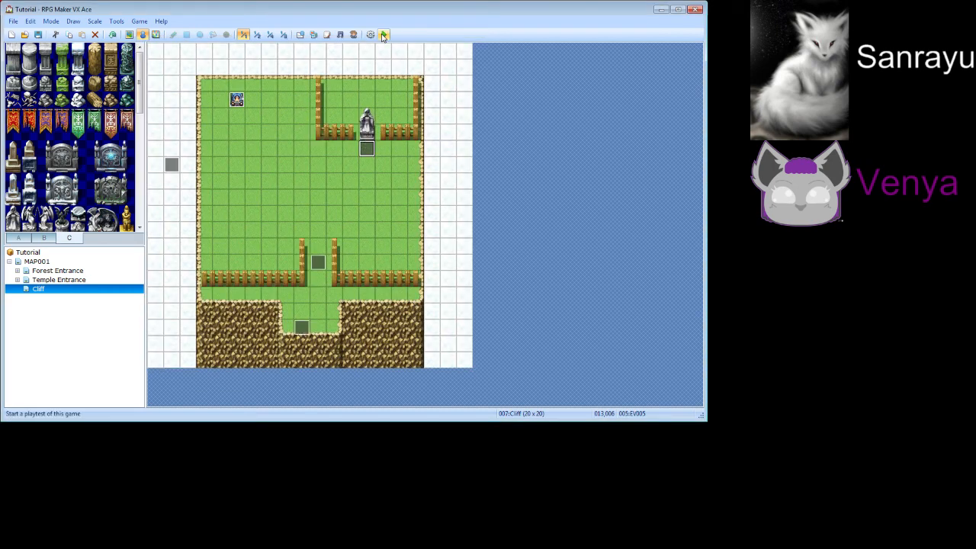
# Move event EV003 out of the lower fence gap to tile 008,013 and start a playtest of the game
pyautogui.moveTo(318, 265); pyautogui.dragTo(286, 264)
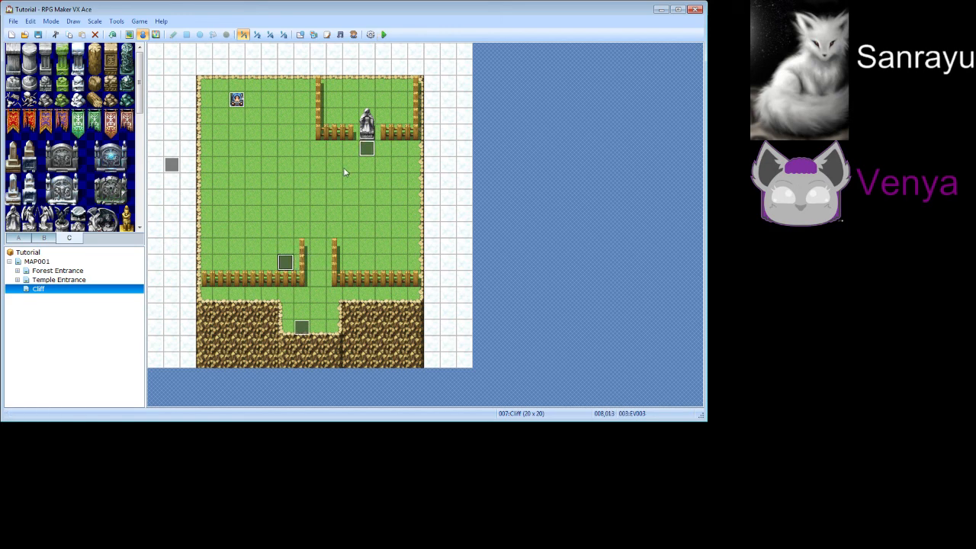
pyautogui.click(130, 37)
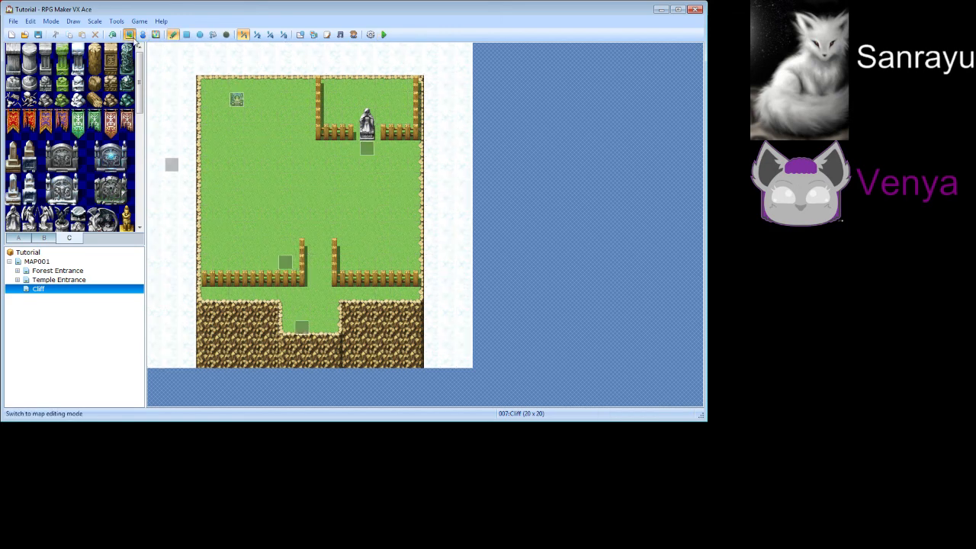
pyautogui.click(385, 35)
pyautogui.click(313, 238)
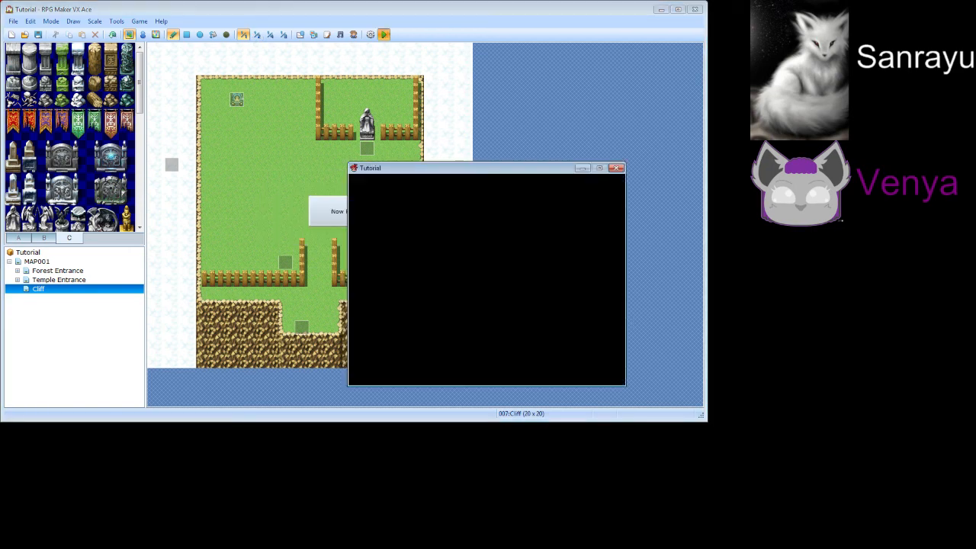
pyautogui.press('Up')
pyautogui.press('Return')
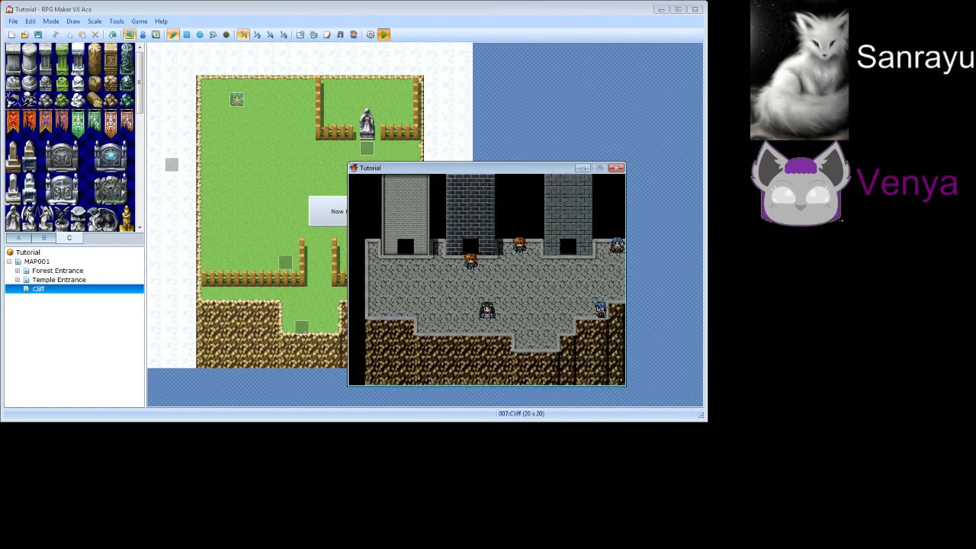
# Walk the character across the stone area to the entrance that leads to the Cliff map
pyautogui.press('Left')
pyautogui.press('Left')
pyautogui.press('Left')
pyautogui.press('Left')
pyautogui.press('Up')
pyautogui.press('Up')
pyautogui.press('Left')
pyautogui.press('Up')
pyautogui.press('Up')
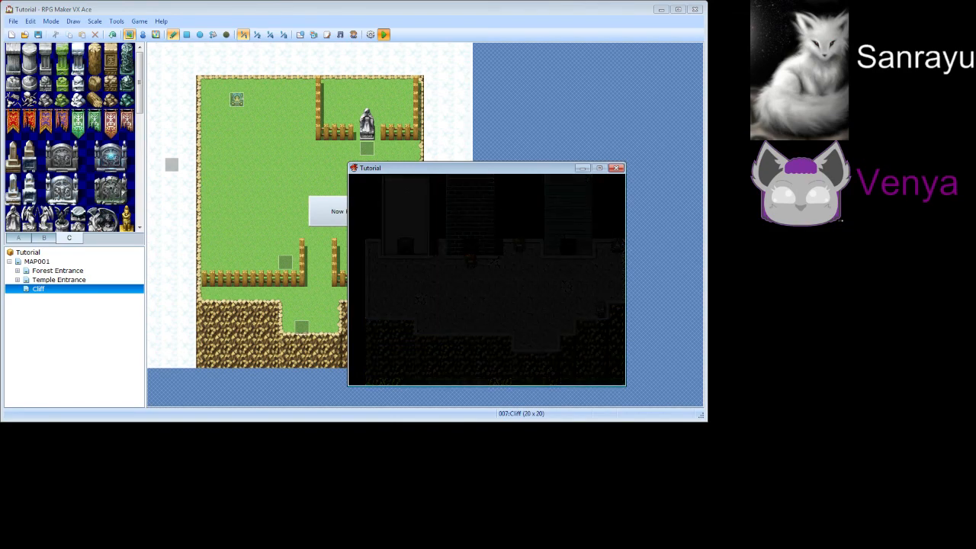
# Walk the character up the Cliff map's grass to the tile directly below the statue
pyautogui.press('Up')
pyautogui.press('Right')
pyautogui.press('Right')
pyautogui.press('Up')
pyautogui.press('Up')
pyautogui.press('Up')
pyautogui.press('Up')
pyautogui.press('Up')
pyautogui.press('Up')
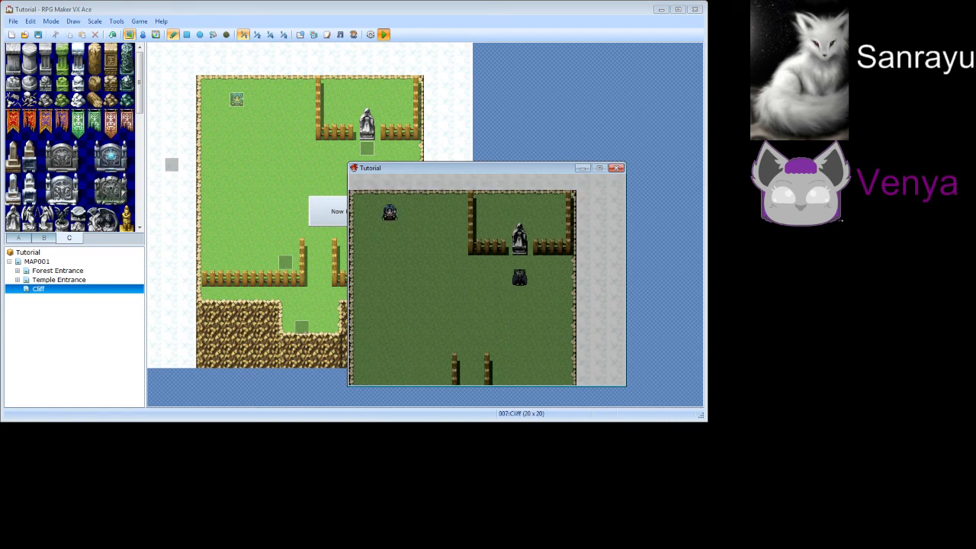
pyautogui.press('Up')
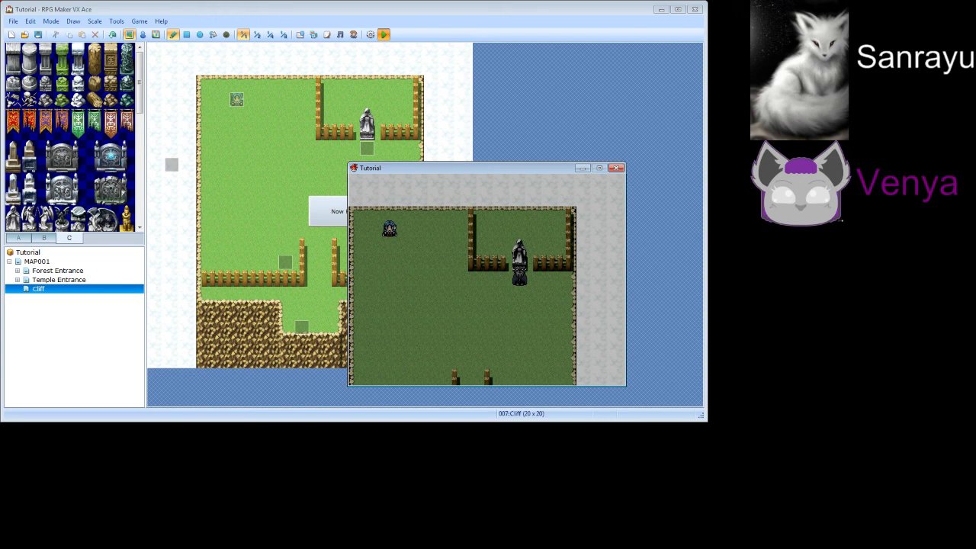
# Trigger the statue's code prompt, submit a first four-digit code, and dismiss the response
pyautogui.press('Return')
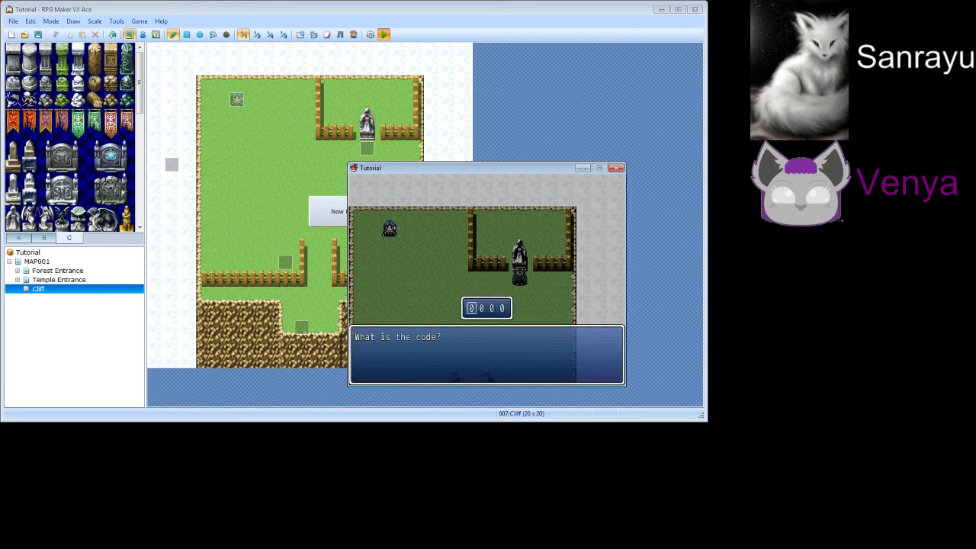
pyautogui.press('Down')
pyautogui.press('Down')
pyautogui.press('Down')
pyautogui.press('Down')
pyautogui.press('Right')
pyautogui.press('Up')
pyautogui.press('Up')
pyautogui.press('Up')
pyautogui.press('Down')
pyautogui.press('Right')
pyautogui.press('Up')
pyautogui.press('Up')
pyautogui.press('Up')
pyautogui.press('Up')
pyautogui.press('Up')
pyautogui.press('Right')
pyautogui.press('Return')
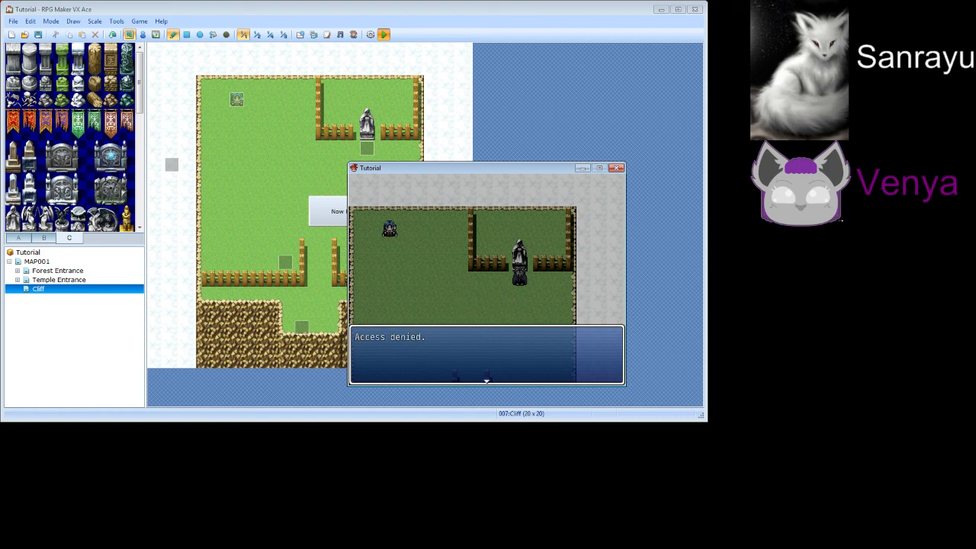
pyautogui.press('Return')
# Adjust the digits at the statue's prompt, submit the four-digit code again, and dismiss the response
pyautogui.press('Right')
pyautogui.press('Down')
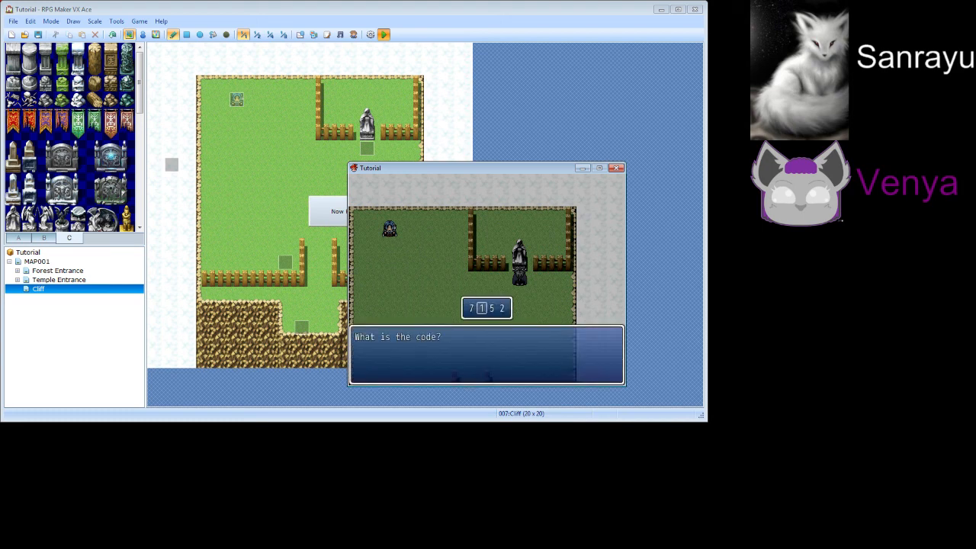
pyautogui.press('Right')
pyautogui.press('Down')
pyautogui.press('Down')
pyautogui.press('Right')
pyautogui.press('Return')
pyautogui.press('Return')
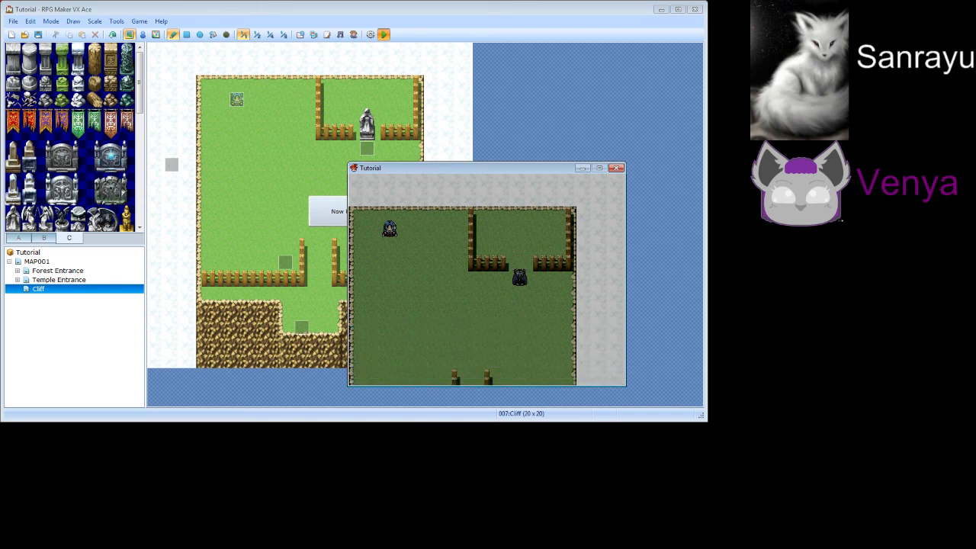
# Test walking the character through the fence gap and around the enclosure's entrance, and close the playtest
pyautogui.press('Up')
pyautogui.press('Up')
pyautogui.press('Up')
pyautogui.press('Up')
pyautogui.press('Up')
pyautogui.press('Down')
pyautogui.press('Down')
pyautogui.press('Down')
pyautogui.press('Down')
pyautogui.press('Down')
pyautogui.press('Down')
pyautogui.press('Down')
pyautogui.press('Down')
pyautogui.press('Left')
pyautogui.press('Left')
pyautogui.press('Up')
pyautogui.press('Up')
pyautogui.press('Right')
pyautogui.press('Right')
pyautogui.press('Right')
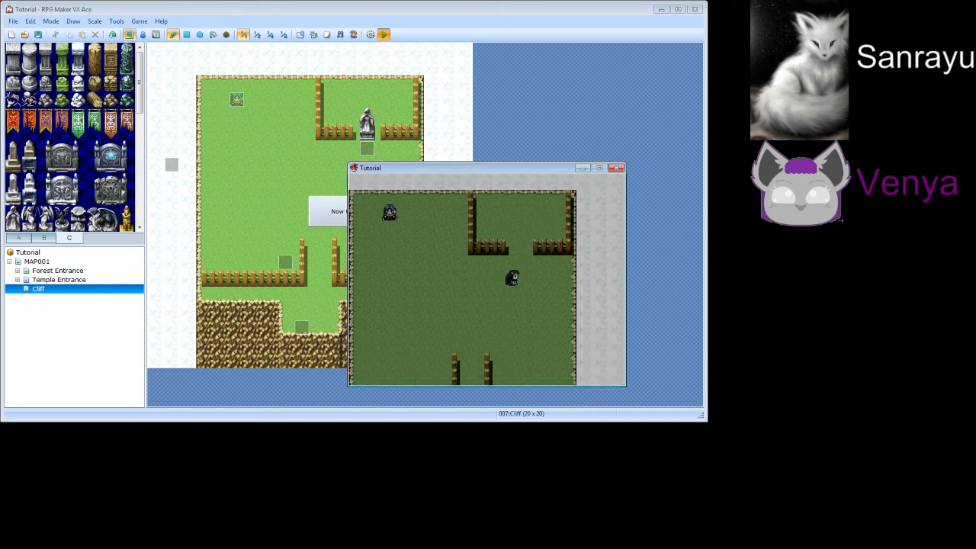
pyautogui.press('Down')
pyautogui.press('Left')
pyautogui.press('Up')
pyautogui.press('Up')
pyautogui.press('Up')
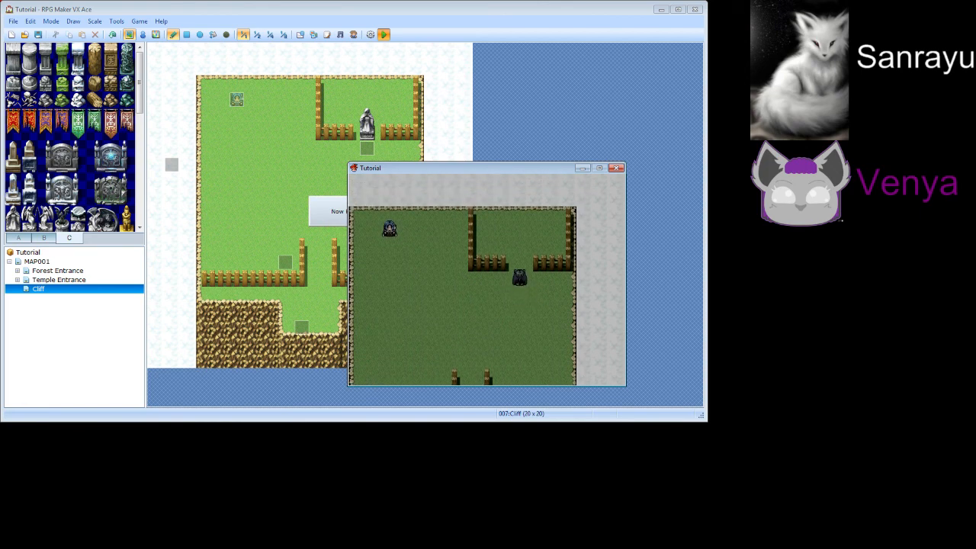
pyautogui.press('Up')
pyautogui.press('Down')
pyautogui.press('Down')
pyautogui.press('Up')
pyautogui.click(616, 168)
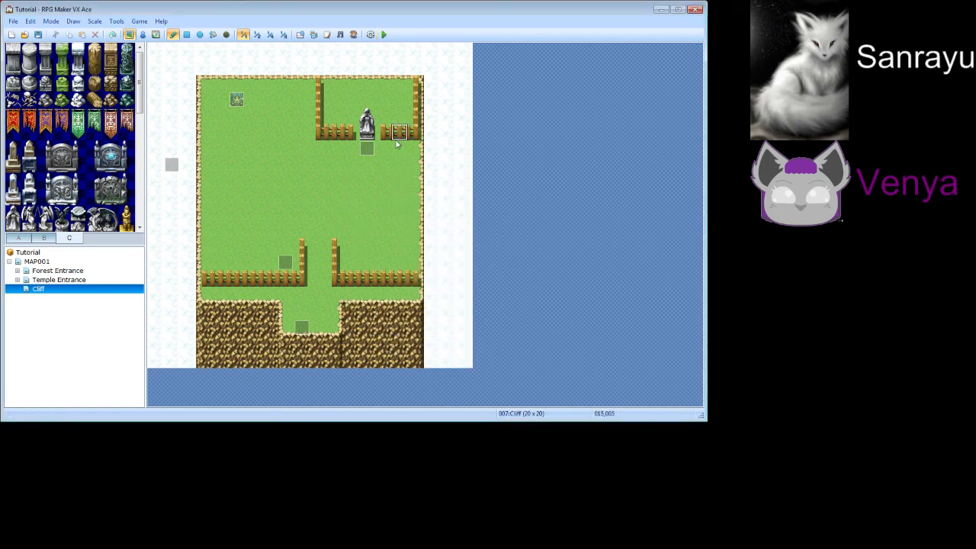
# Name switch 0008 "Passcode work" and set EV005's Control Switches command in the access-granted branch to turn it ON
pyautogui.rightClick(367, 148)
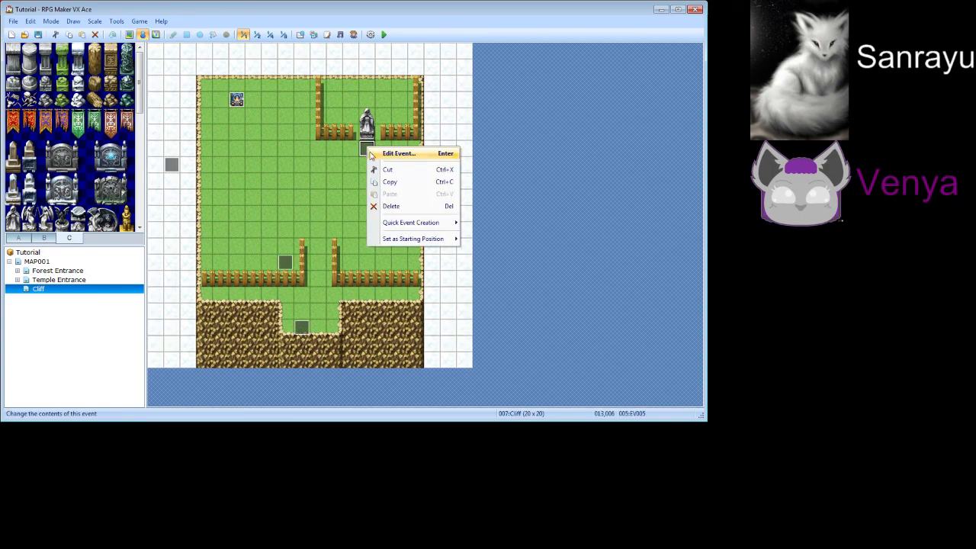
pyautogui.click(396, 153)
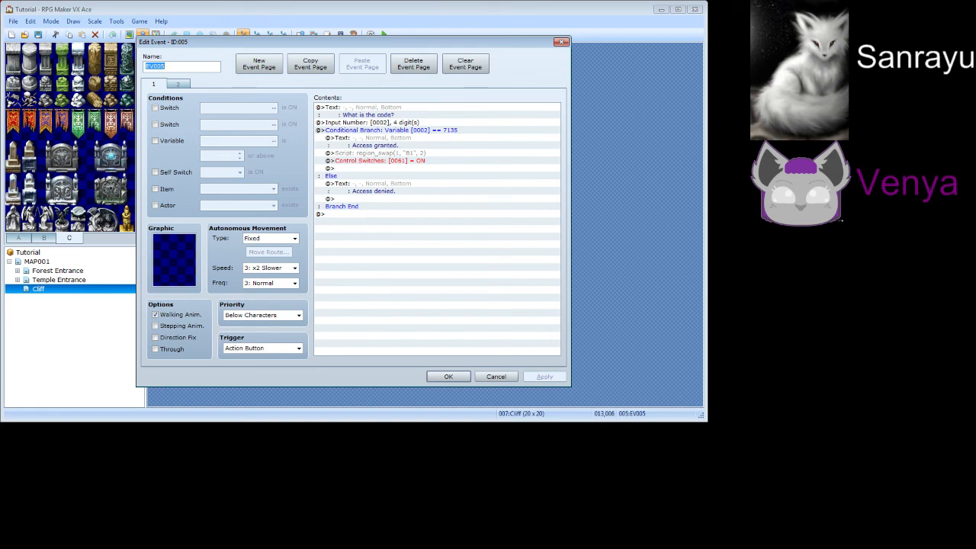
pyautogui.rightClick(407, 159)
pyautogui.click(436, 174)
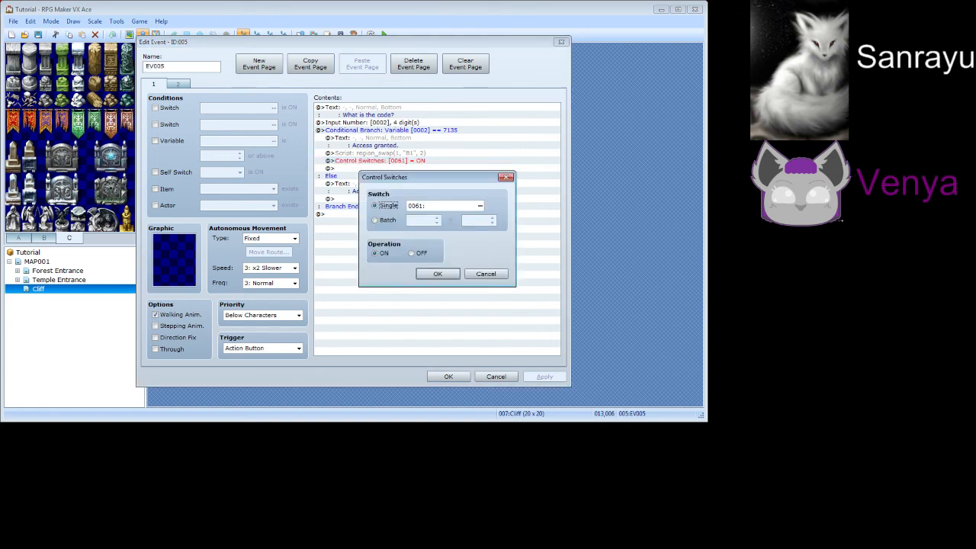
pyautogui.click(479, 205)
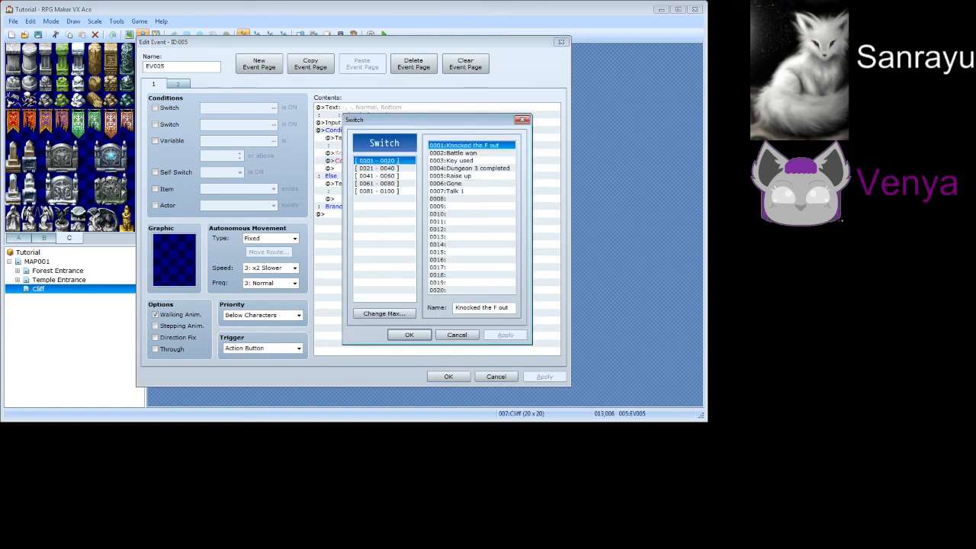
pyautogui.click(457, 335)
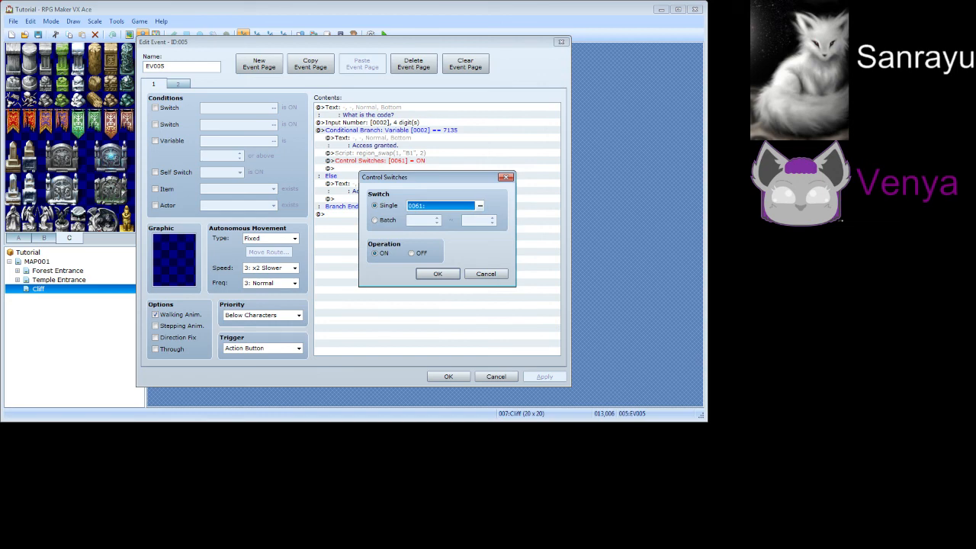
pyautogui.click(480, 205)
pyautogui.click(384, 161)
pyautogui.click(465, 199)
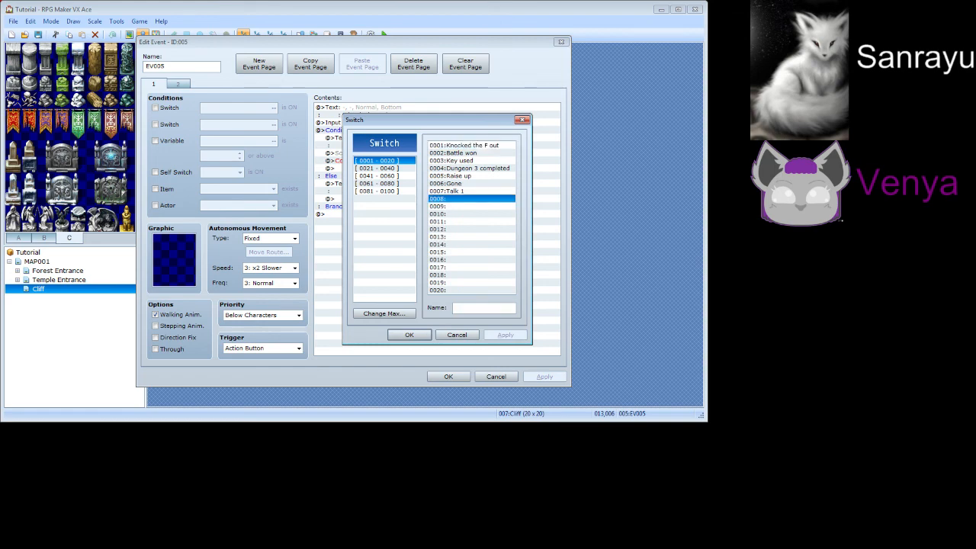
pyautogui.write('Passcode work')
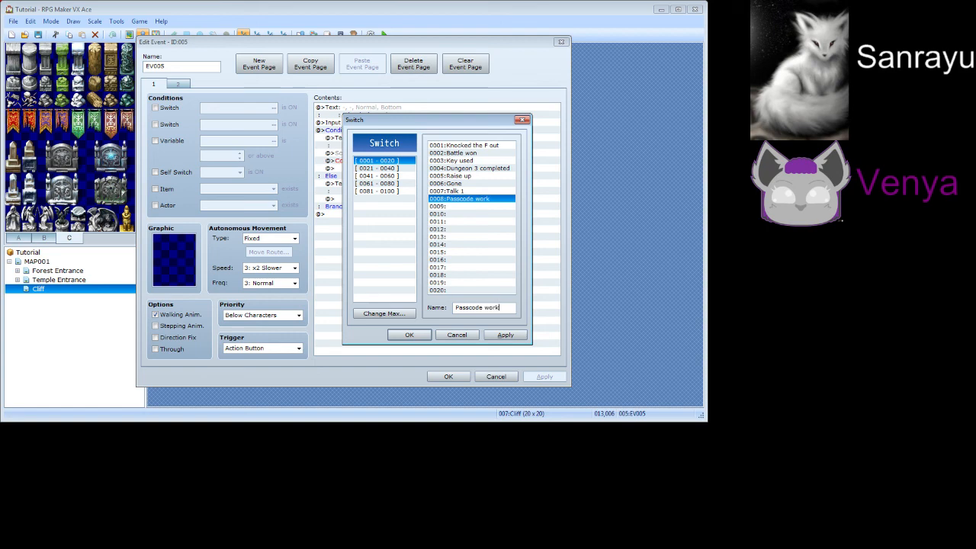
pyautogui.click(410, 335)
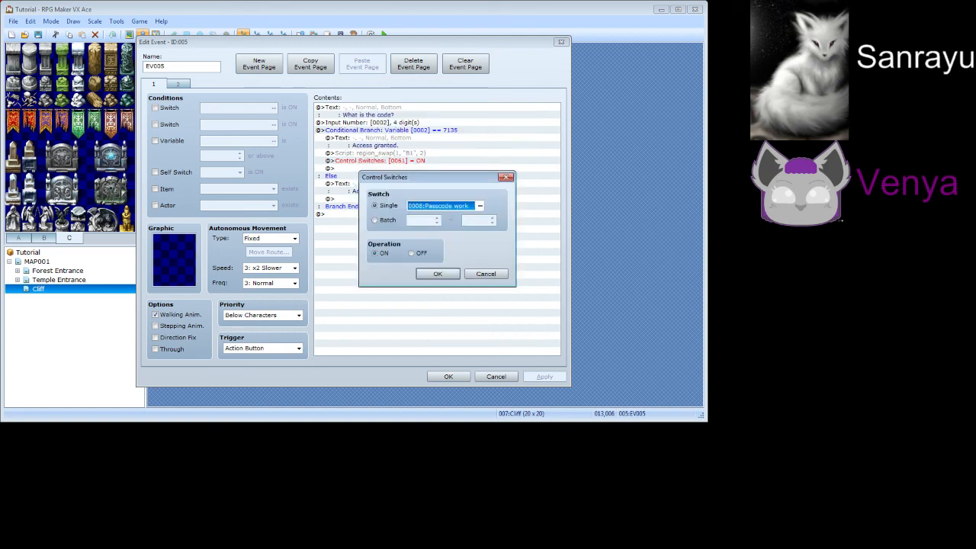
pyautogui.click(436, 273)
# Set the switch condition of EV005's second page to 0008:Passcode work
pyautogui.click(178, 84)
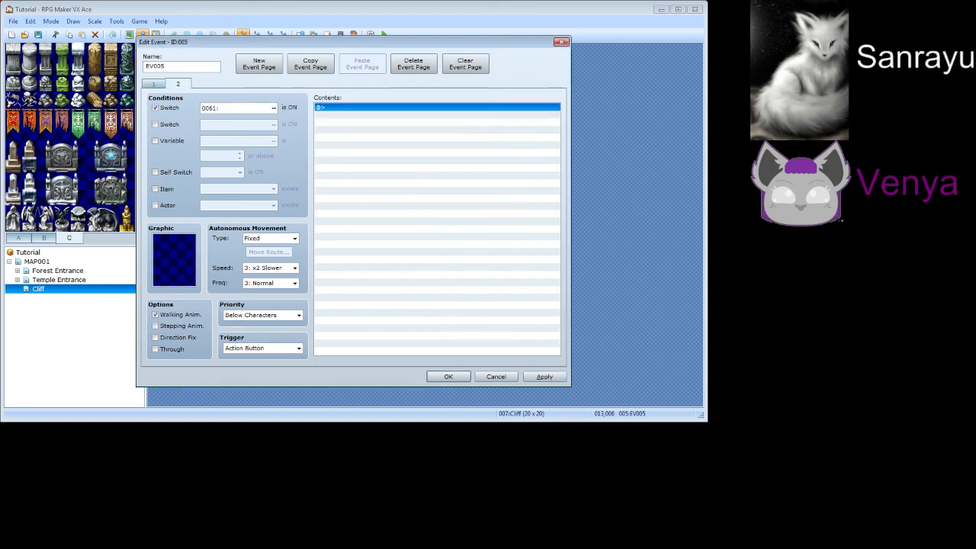
pyautogui.click(273, 108)
pyautogui.click(326, 316)
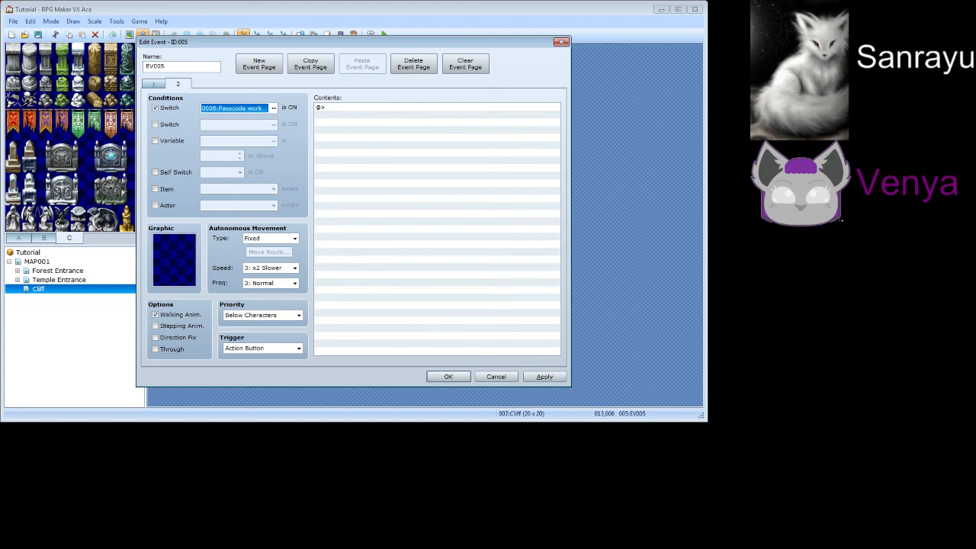
# Name variable 0002 "Keycode" and use it as the variable of the Input Number command on EV005's first page
pyautogui.click(153, 84)
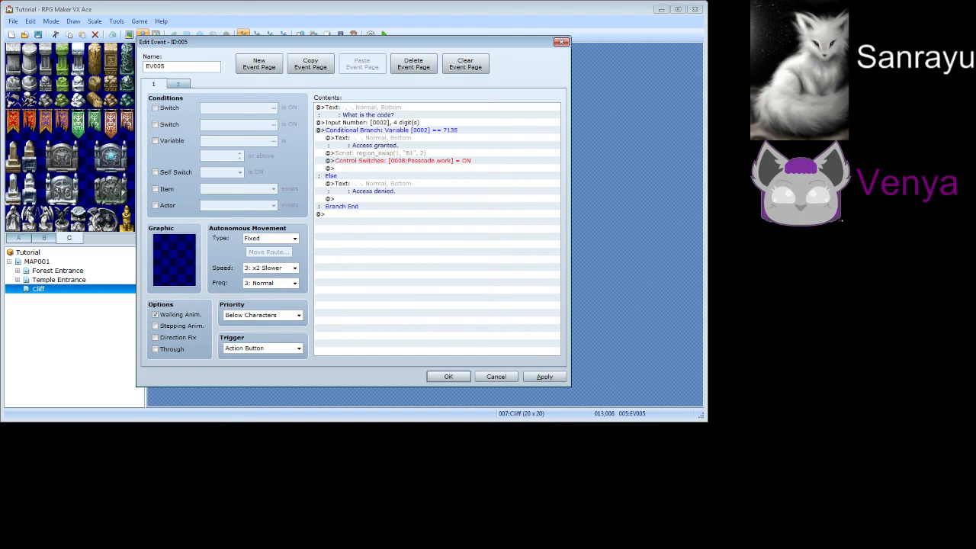
pyautogui.rightClick(374, 123)
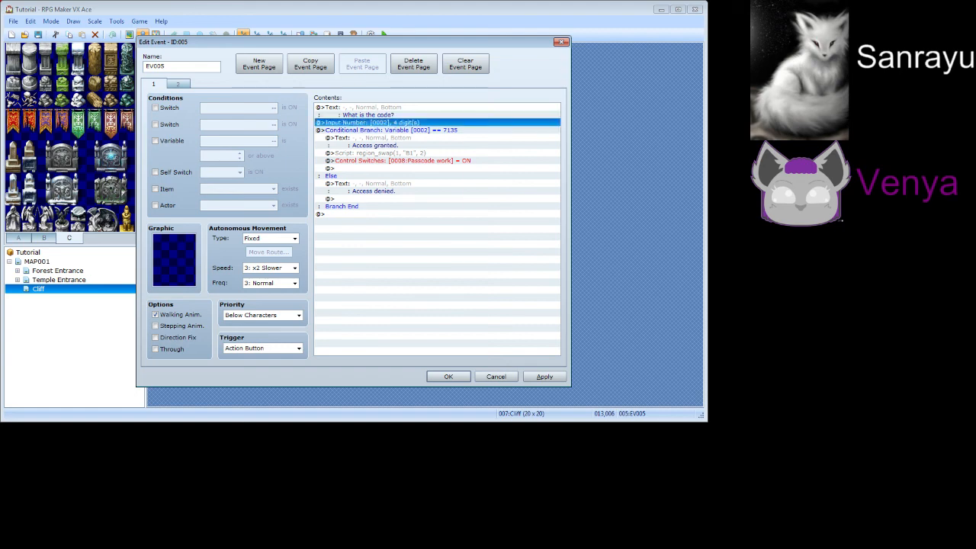
pyautogui.click(398, 143)
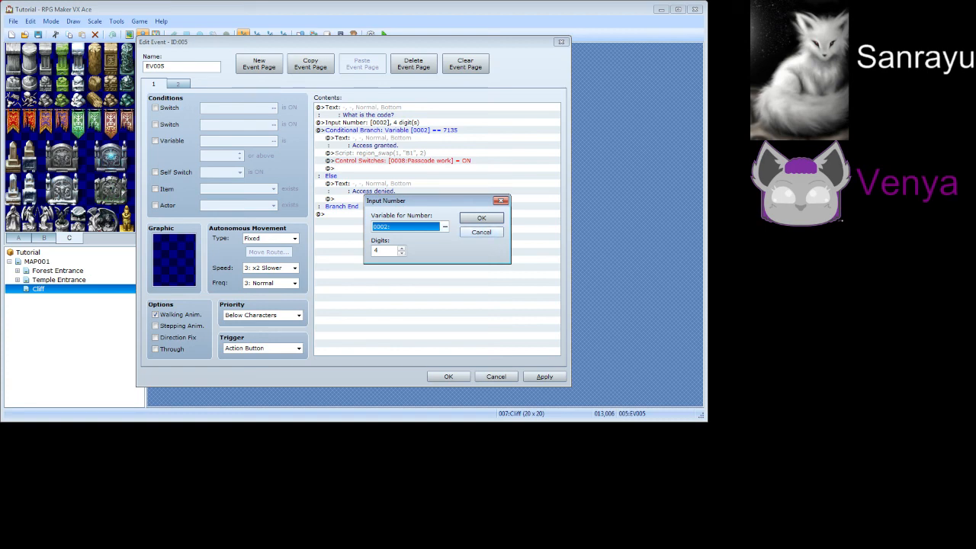
pyautogui.click(445, 226)
pyautogui.click(471, 160)
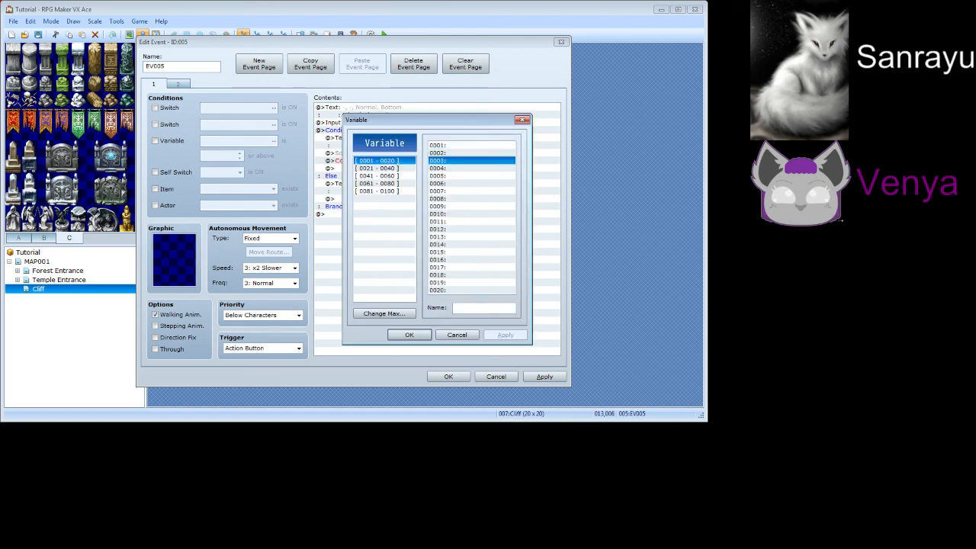
pyautogui.click(471, 153)
pyautogui.click(471, 308)
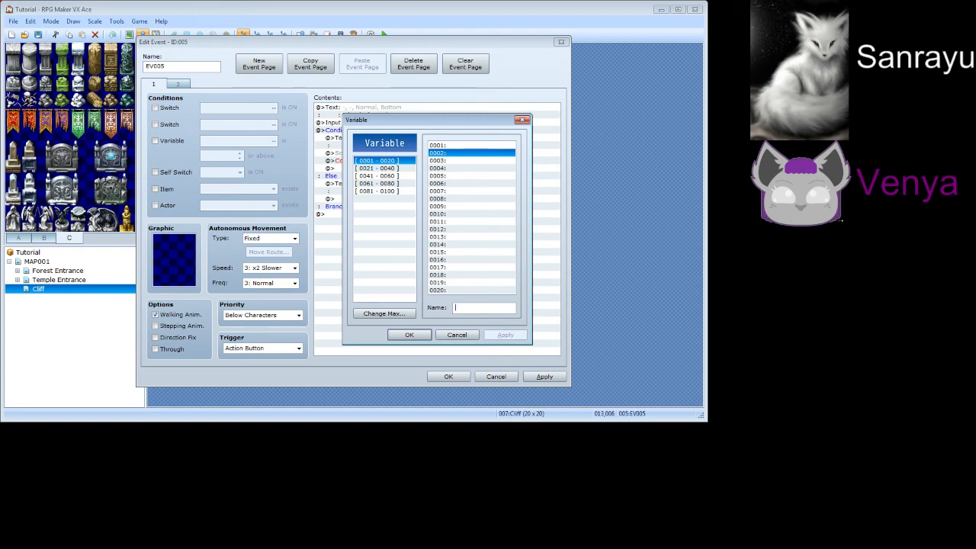
pyautogui.write('Keycode')
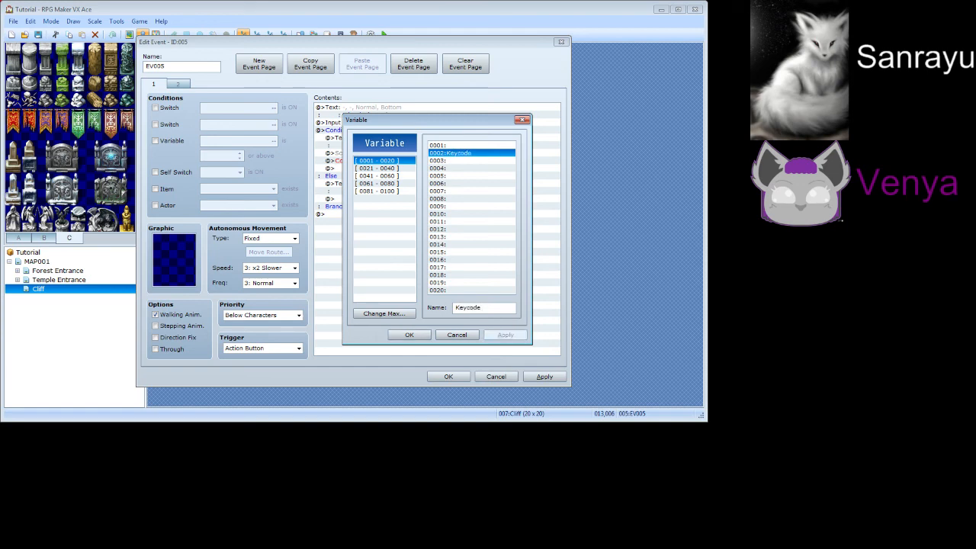
pyautogui.click(409, 335)
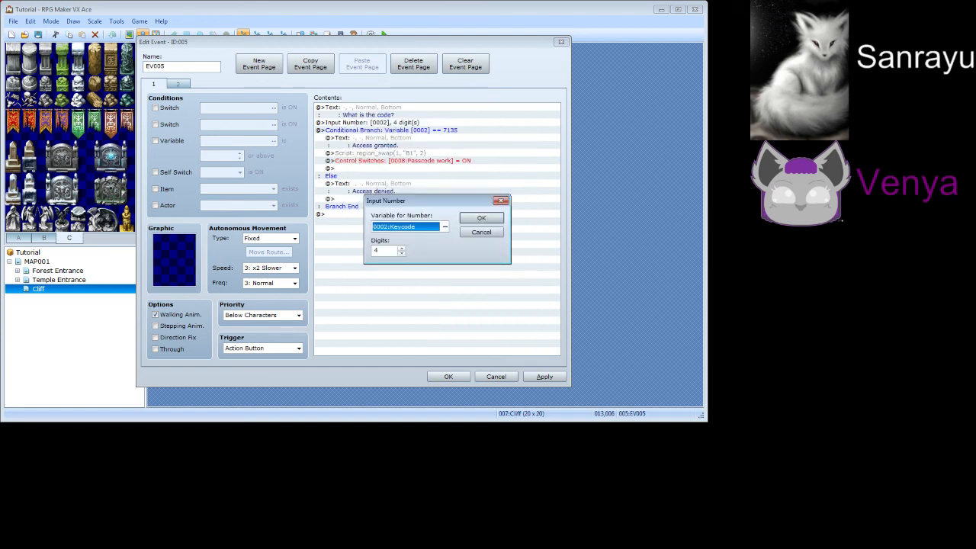
pyautogui.click(481, 218)
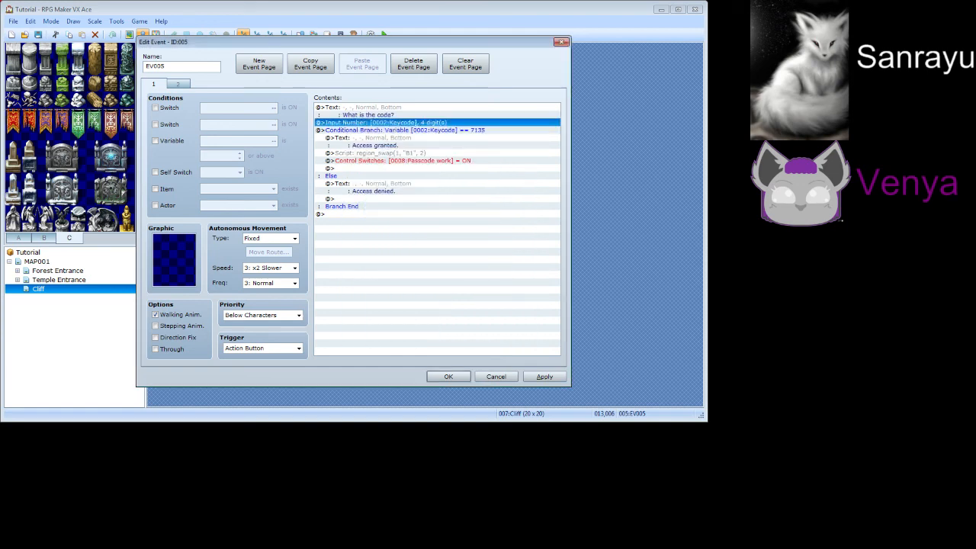
# Review the Input Number command's settings and examine the conditional branch that checks the Keycode variable
pyautogui.rightClick(385, 123)
pyautogui.click(416, 136)
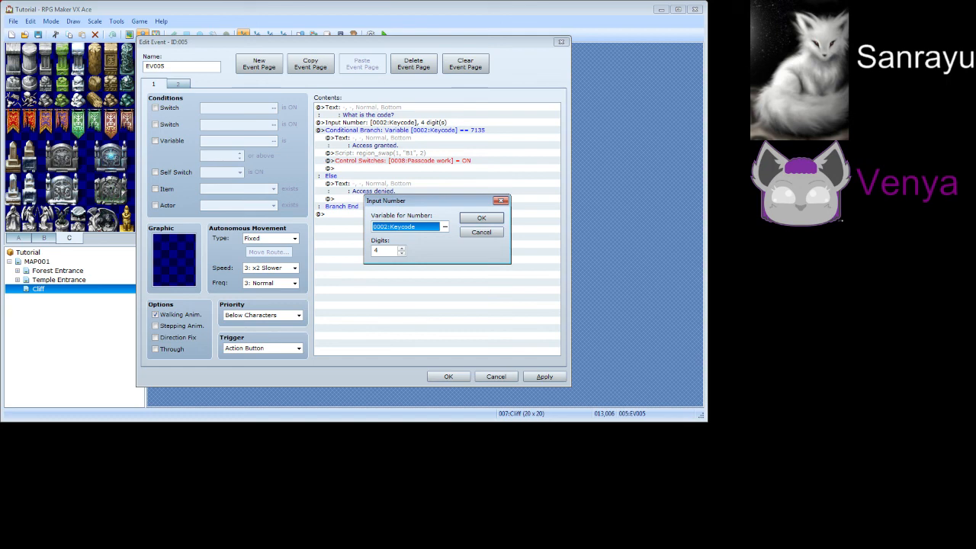
pyautogui.click(500, 201)
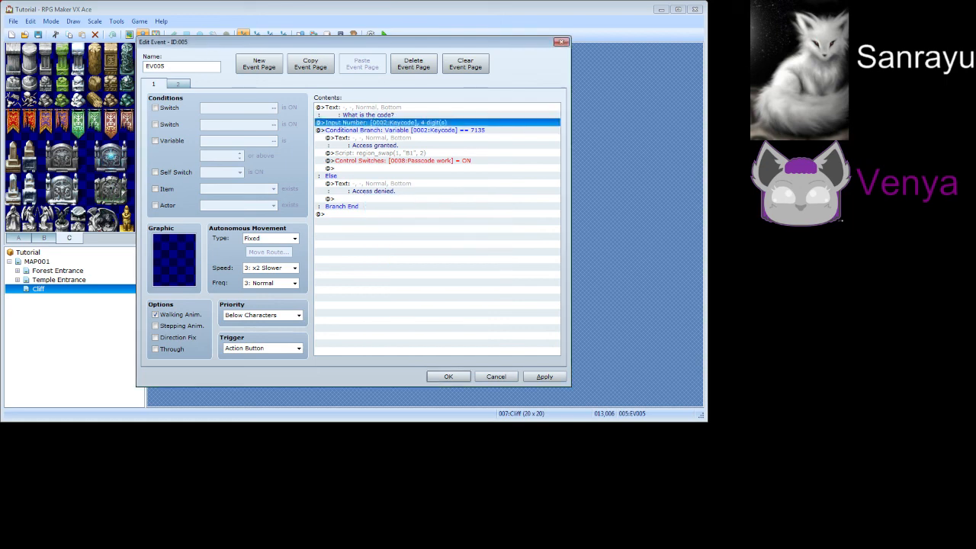
pyautogui.click(404, 130)
pyautogui.click(404, 142)
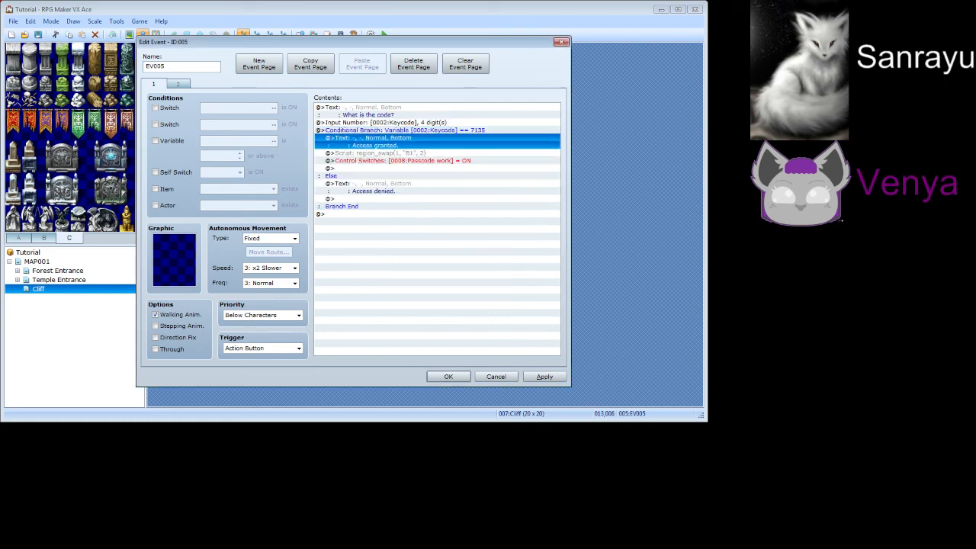
pyautogui.click(404, 130)
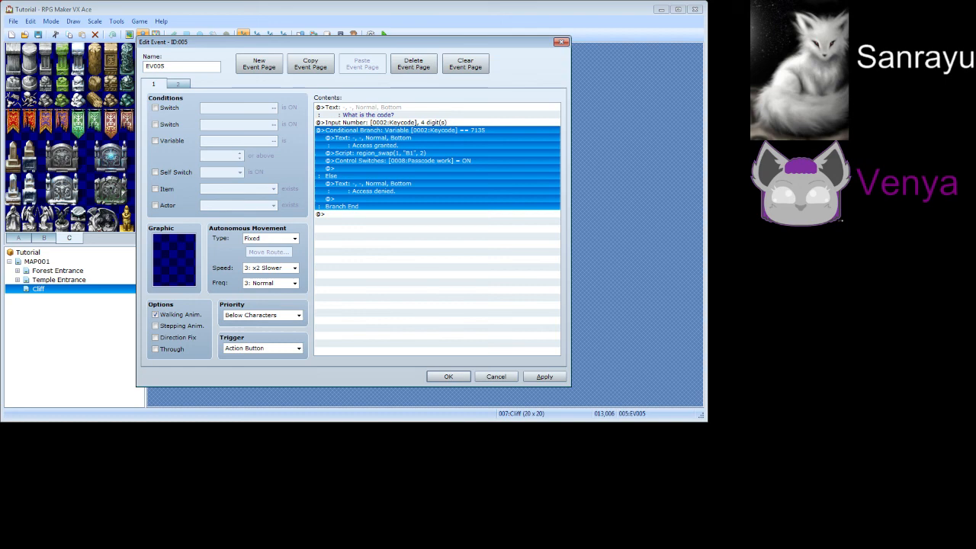
# Switch to Calculator and move its window clear of the event editor
pyautogui.press('super')
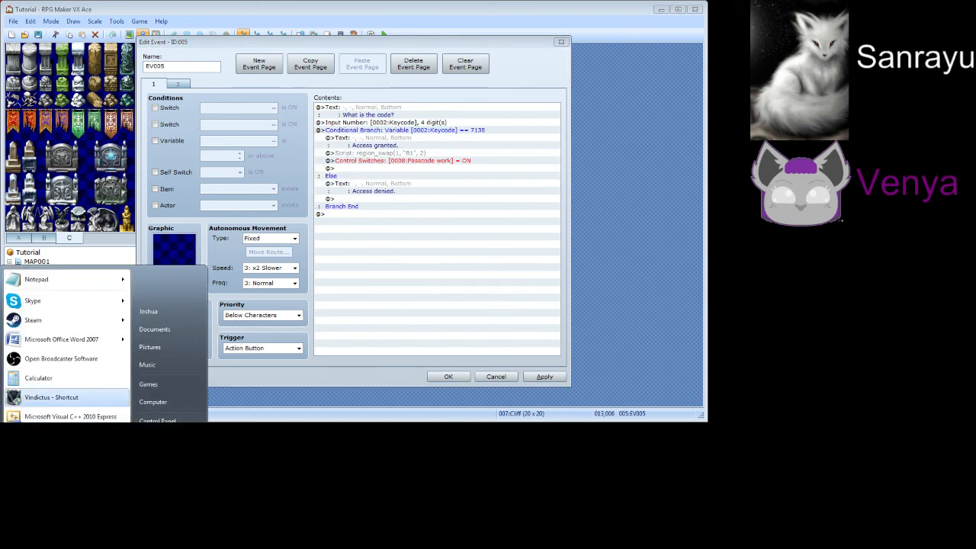
pyautogui.click(50, 378)
pyautogui.moveTo(283, 106); pyautogui.dragTo(792, 136)
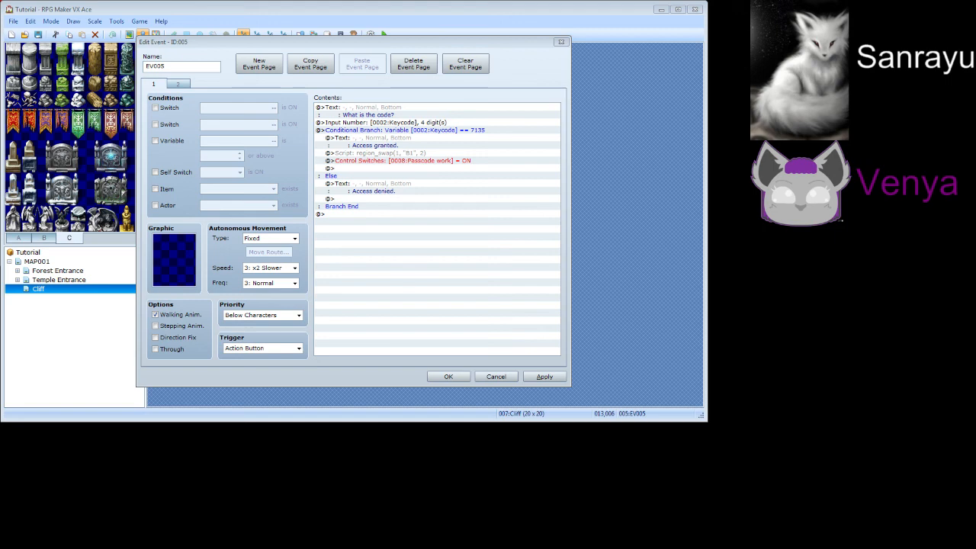
# Close EV005's editor and open the game project stored in the "The Anti Hero" folder
pyautogui.click(561, 42)
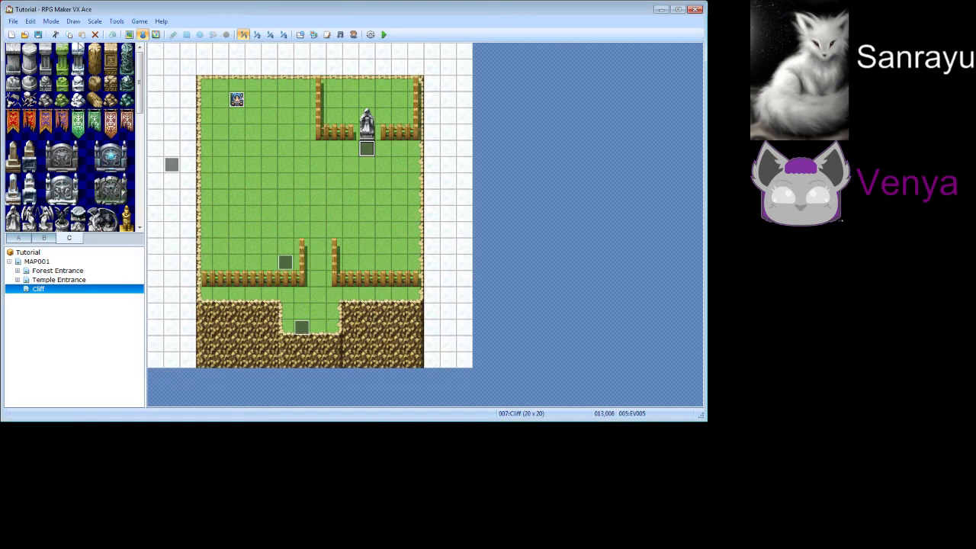
pyautogui.click(13, 22)
pyautogui.click(30, 47)
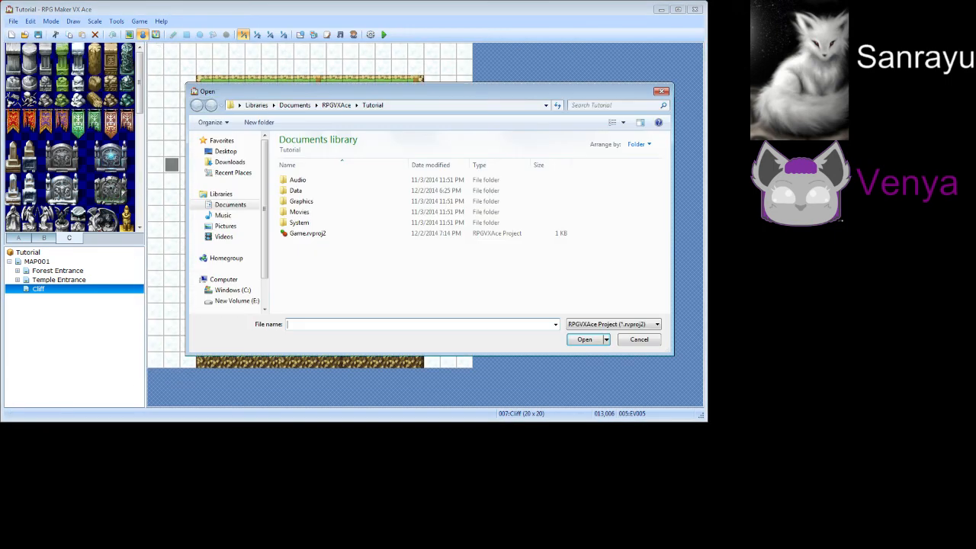
pyautogui.click(336, 105)
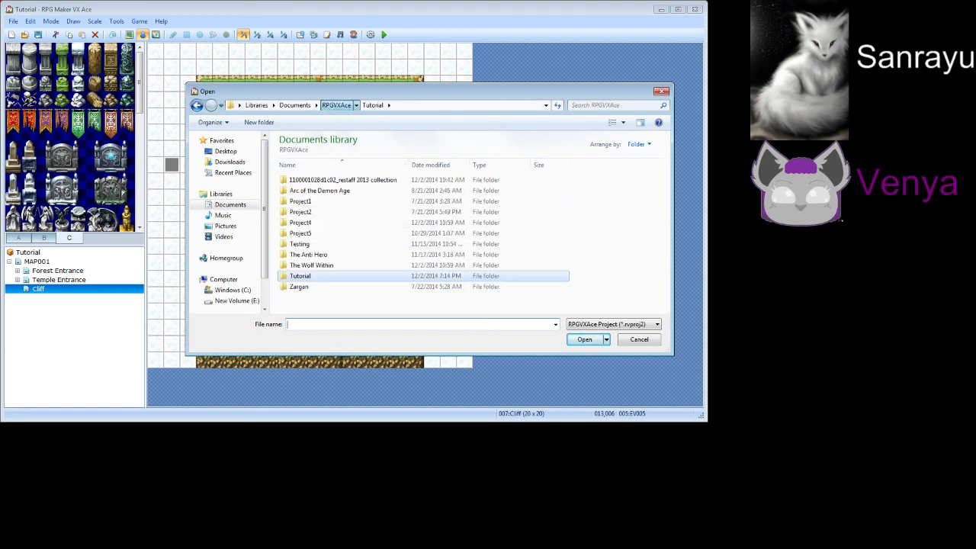
pyautogui.doubleClick(305, 255)
pyautogui.doubleClick(305, 255)
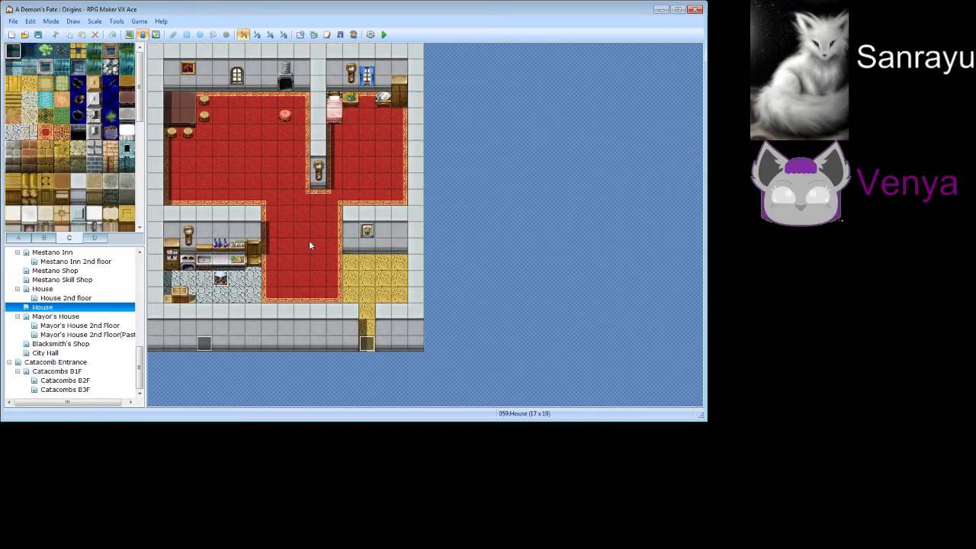
# Look through the Soul Temple maps, from the 3rd Floor and eastern upper staircases to the 2nd Floor
pyautogui.moveTo(136, 359); pyautogui.dragTo(138, 302)
pyautogui.click(83, 363)
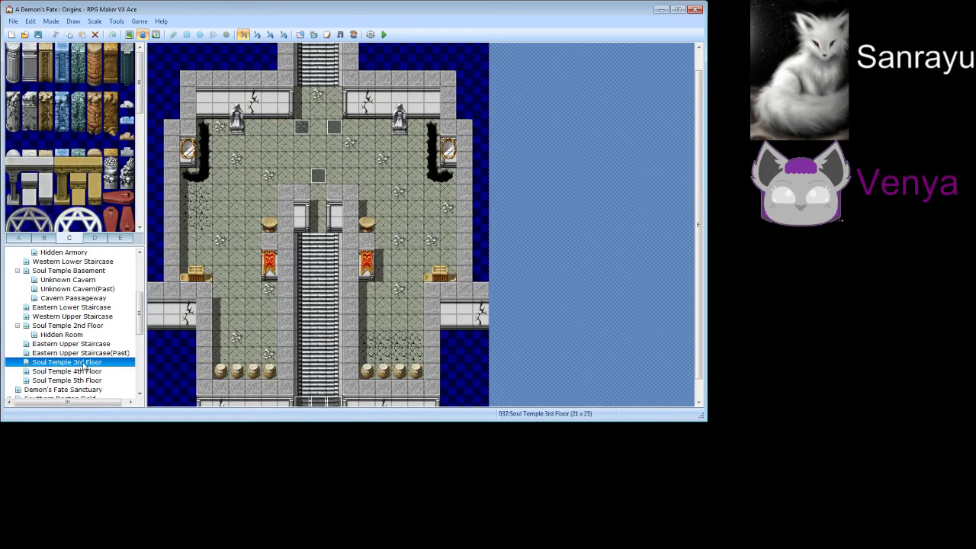
pyautogui.click(80, 353)
pyautogui.click(80, 344)
pyautogui.click(78, 325)
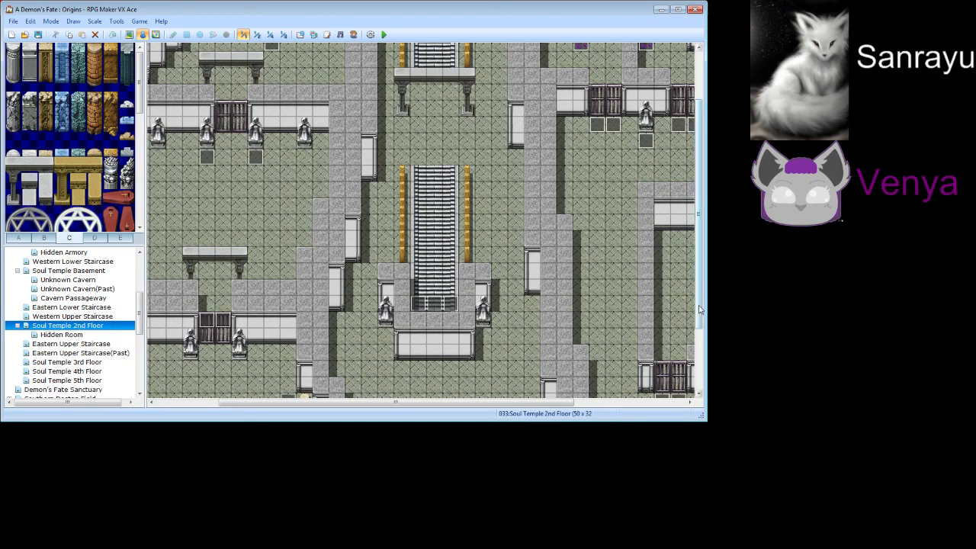
pyautogui.scroll(-3, 412, 358)
pyautogui.moveTo(416, 406); pyautogui.dragTo(588, 400)
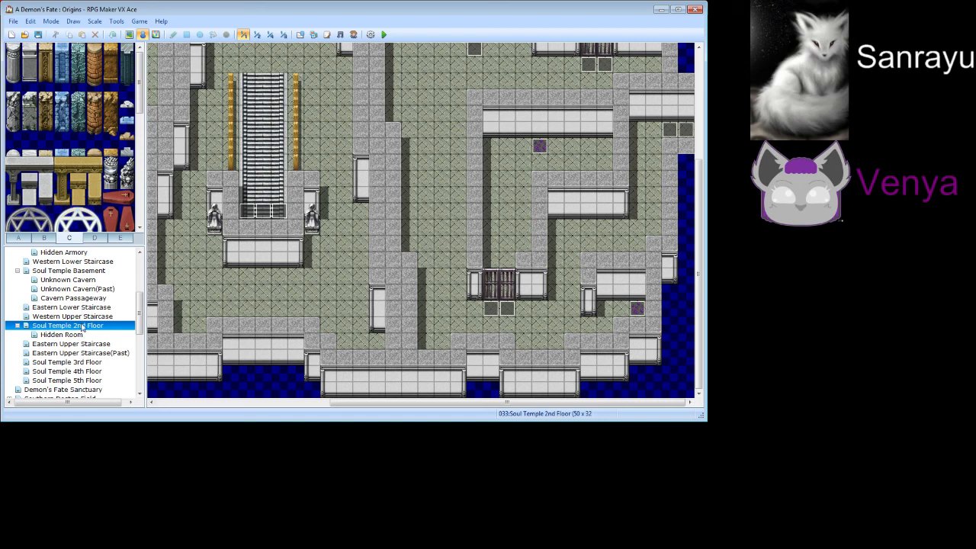
# Examine the text of the sign event EV034 in the alcove east of the organ room on the Soul Temple Basement map
pyautogui.click(78, 272)
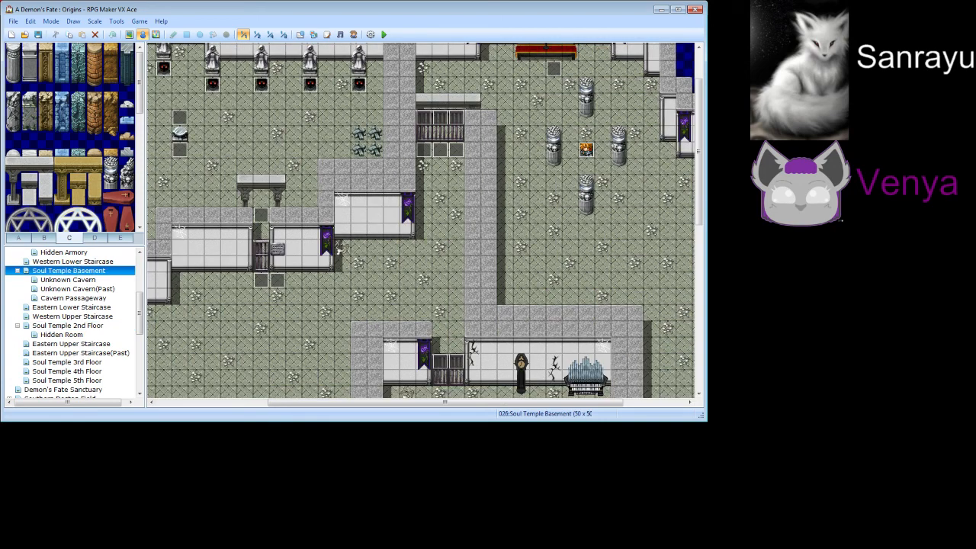
pyautogui.moveTo(697, 207); pyautogui.dragTo(700, 328)
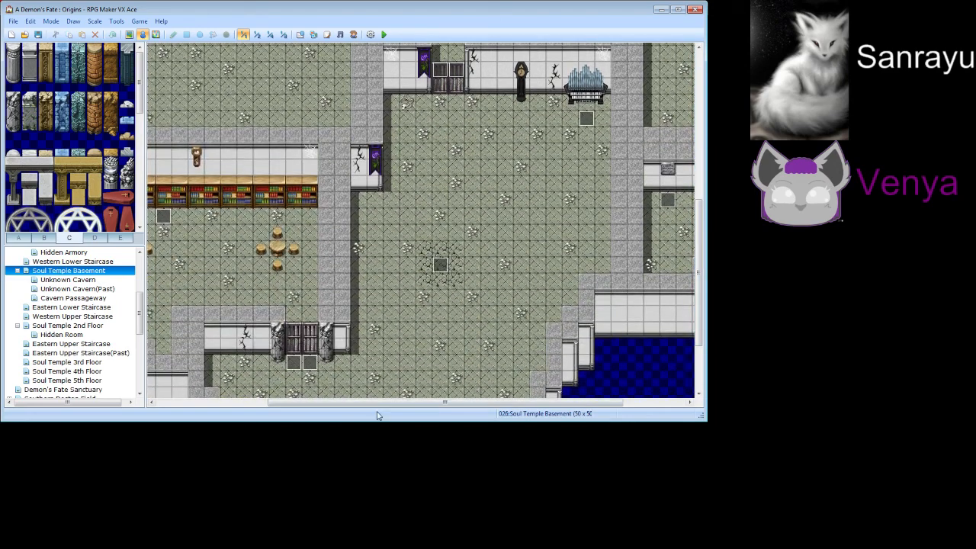
pyautogui.moveTo(375, 405); pyautogui.dragTo(417, 409)
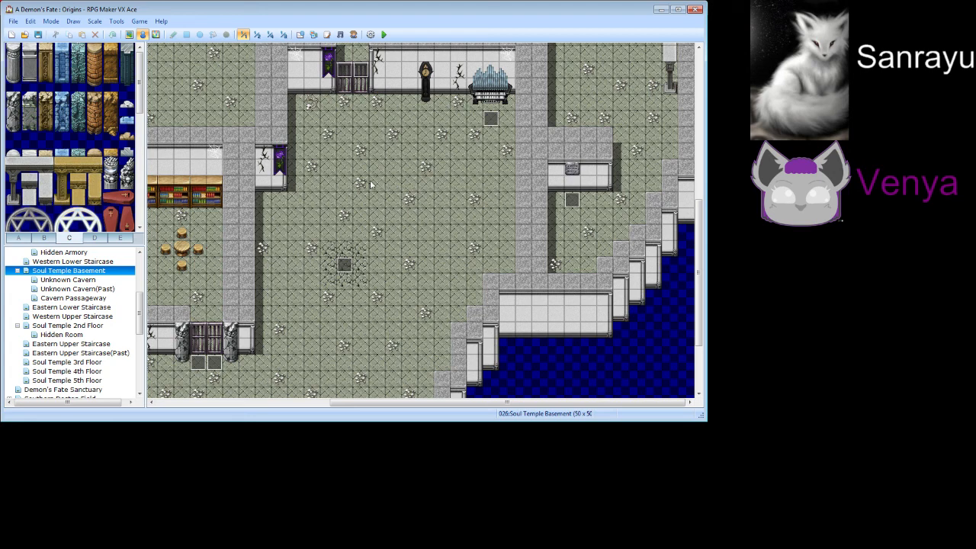
pyautogui.rightClick(572, 205)
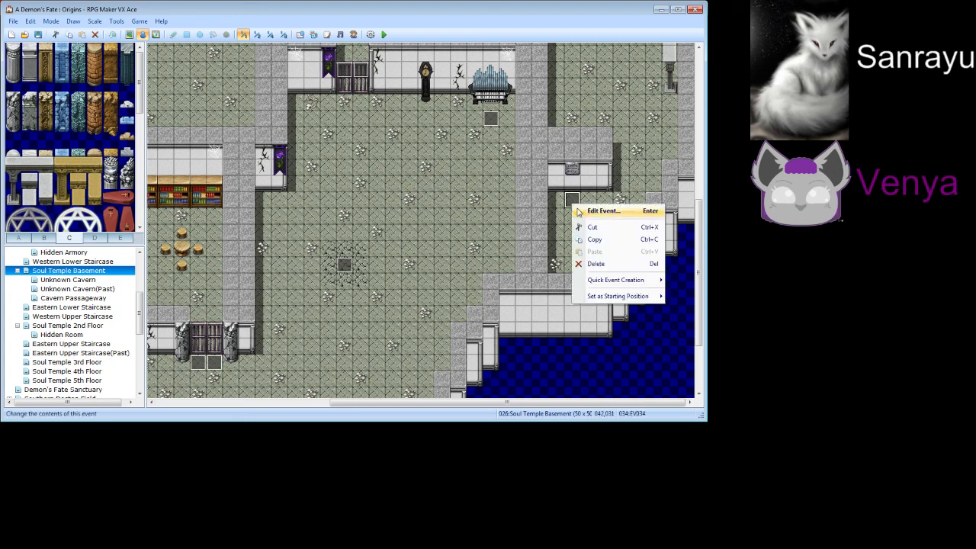
pyautogui.click(588, 210)
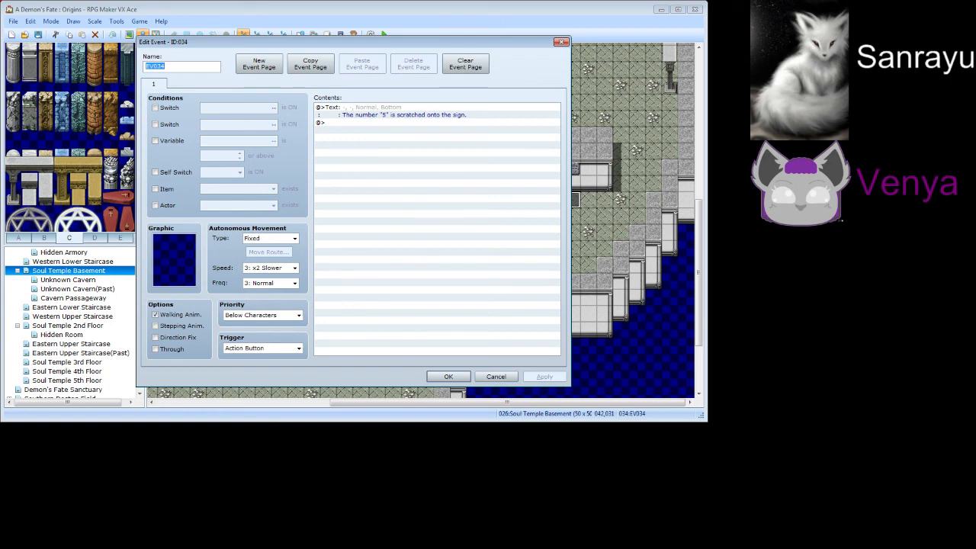
pyautogui.click(495, 376)
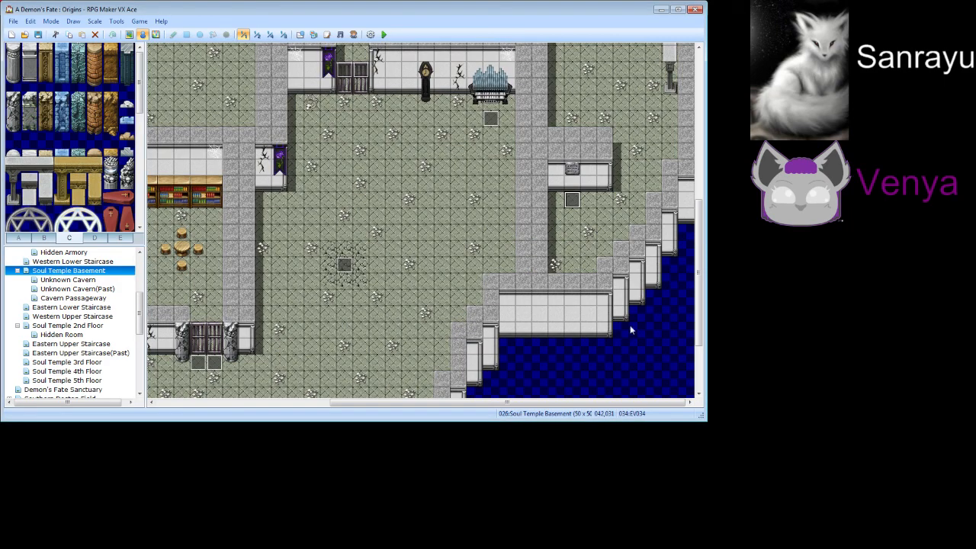
# Examine the text of event EV010 below the wall plaque by the statue hall's gate in the Soul Temple Basement
pyautogui.moveTo(700, 301); pyautogui.dragTo(693, 156)
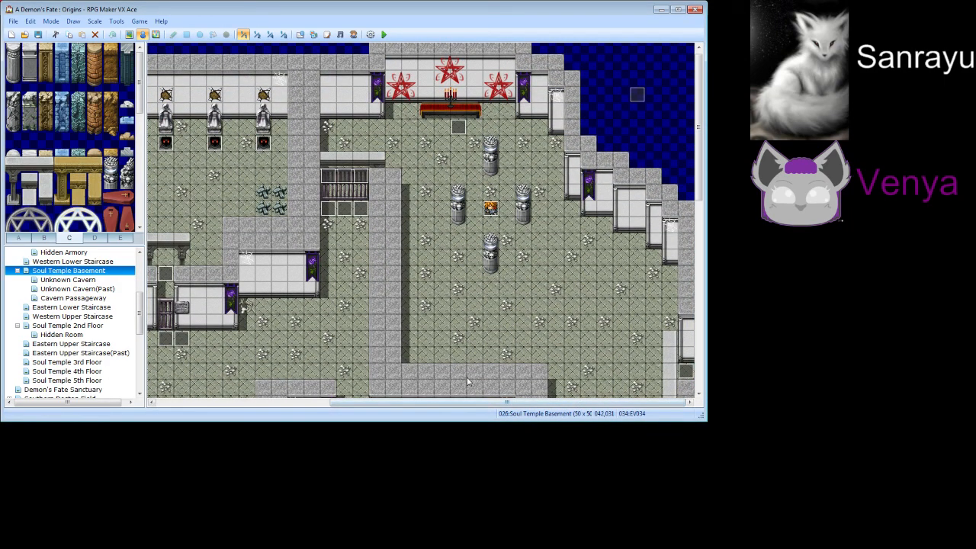
pyautogui.moveTo(469, 401); pyautogui.dragTo(308, 401)
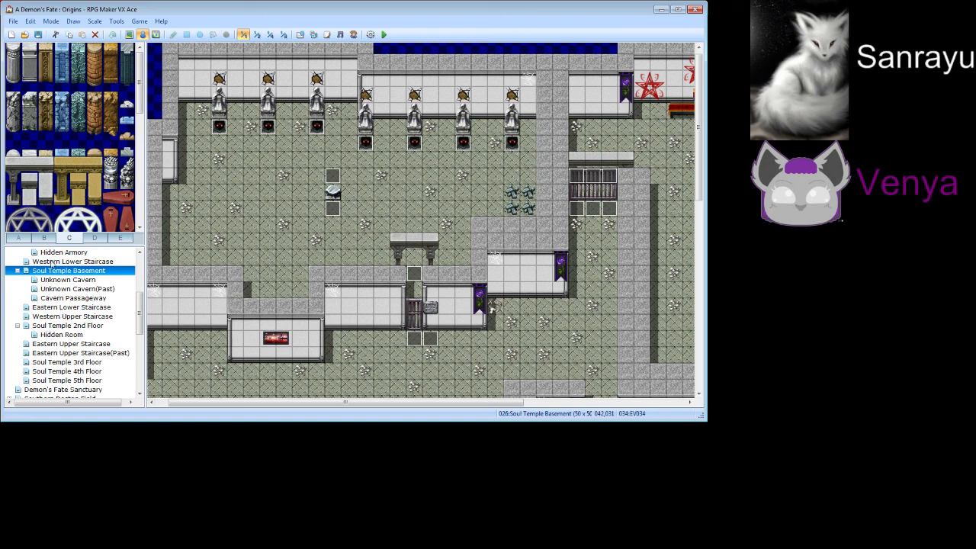
pyautogui.rightClick(434, 344)
pyautogui.click(461, 349)
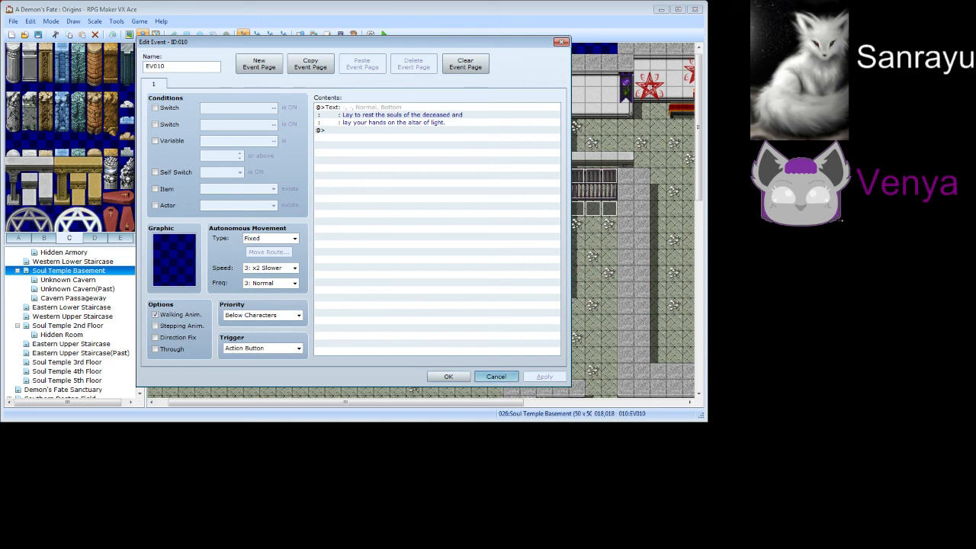
pyautogui.click(448, 377)
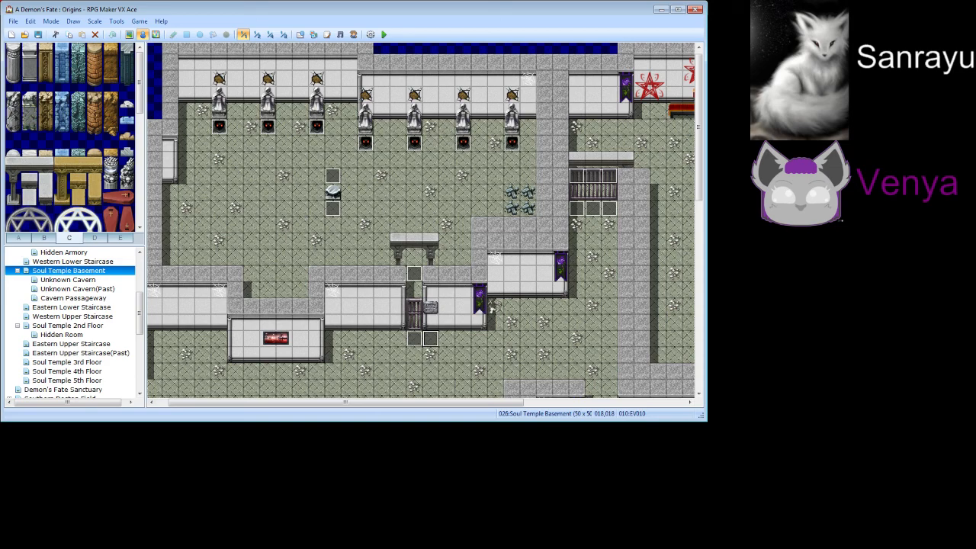
# Bring up the organ room area of the Soul Temple Basement map and launch Calculator
pyautogui.moveTo(700, 176); pyautogui.dragTo(699, 289)
pyautogui.moveTo(387, 402); pyautogui.dragTo(538, 403)
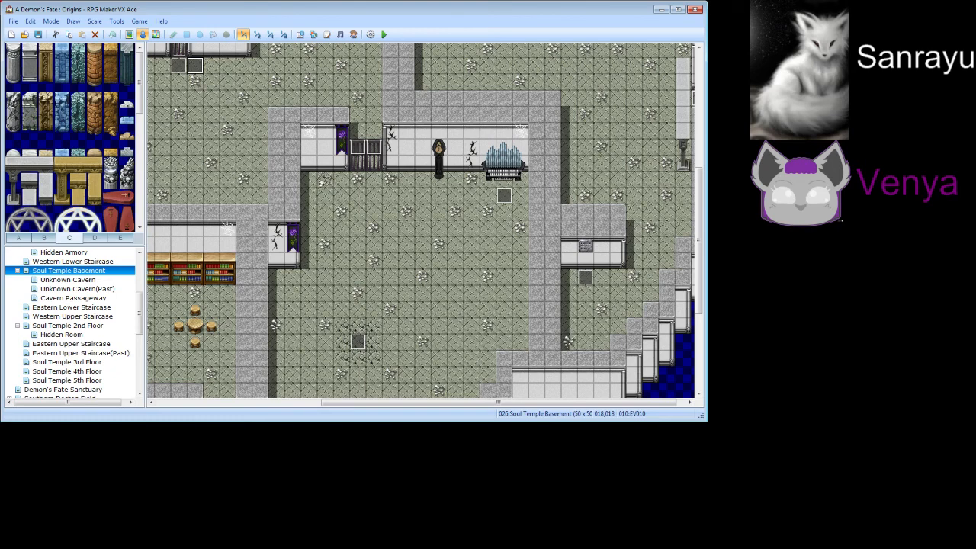
pyautogui.press('super')
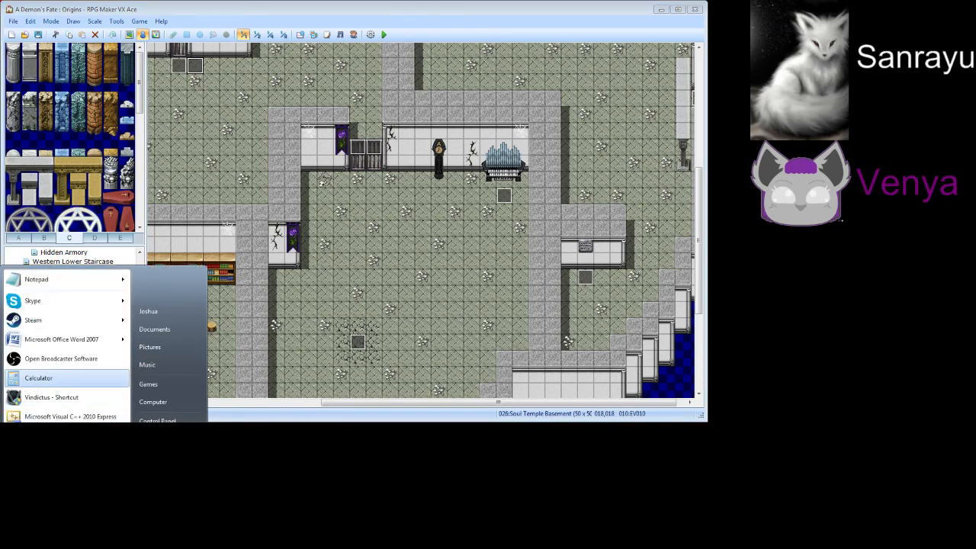
pyautogui.click(48, 378)
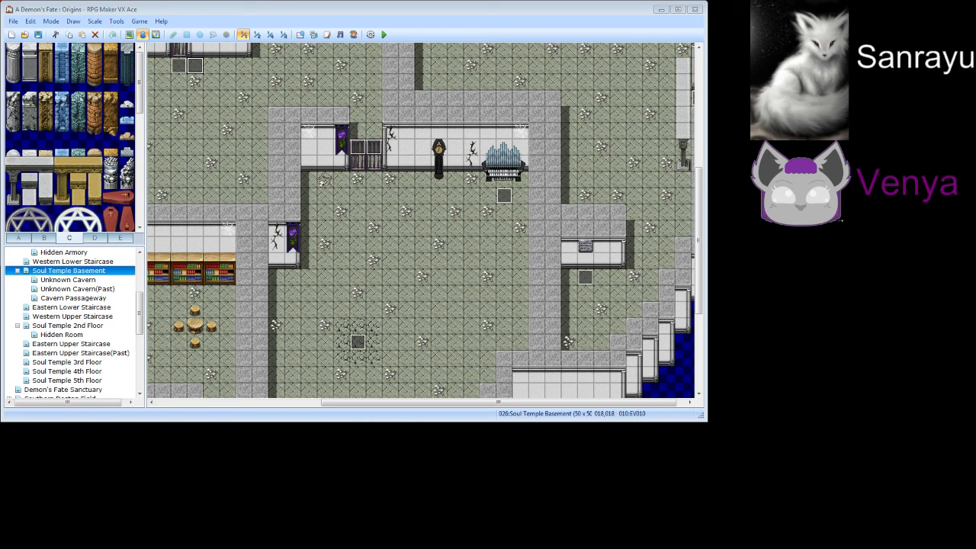
# Examine all three pages of event EV022 on the cracked floor below the organ room's clock, and close the event
pyautogui.rightClick(355, 342)
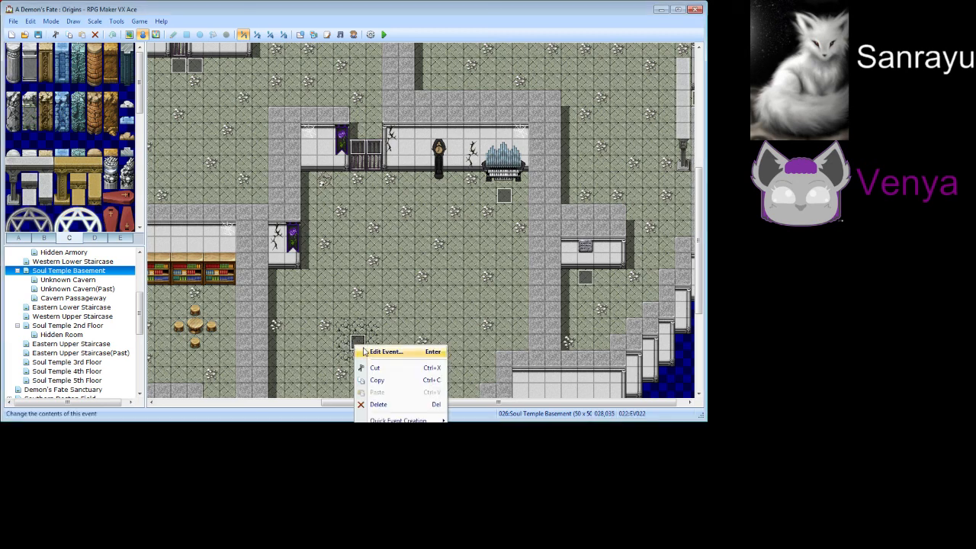
pyautogui.click(389, 351)
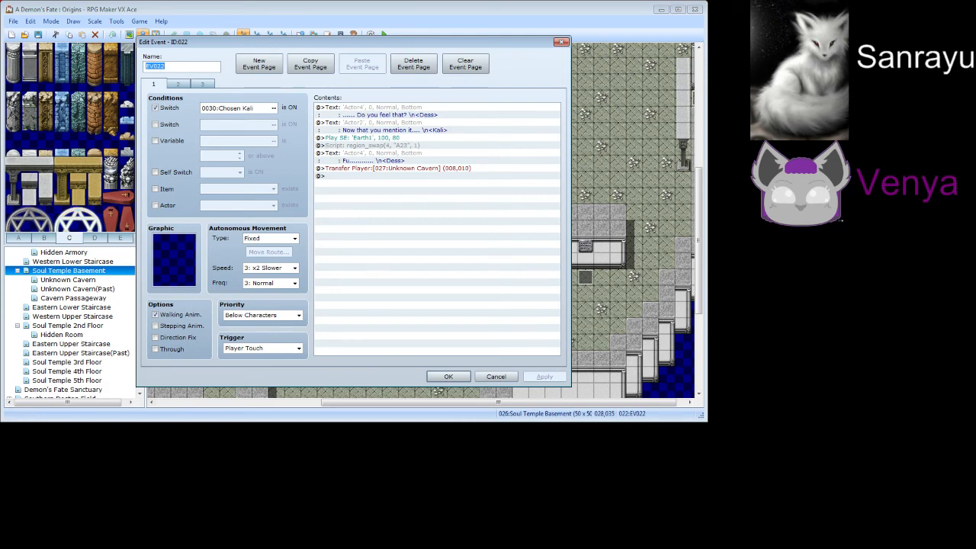
pyautogui.click(178, 84)
pyautogui.click(203, 84)
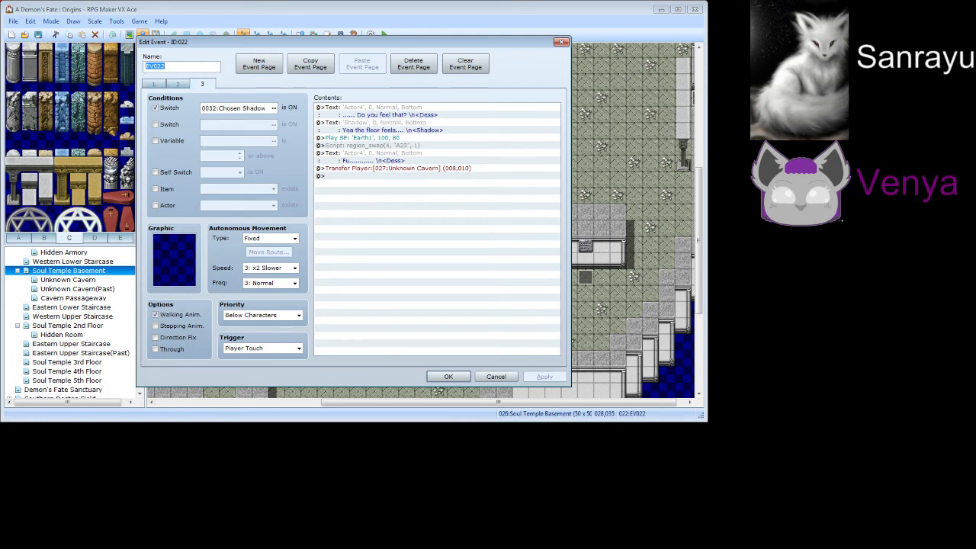
pyautogui.click(508, 376)
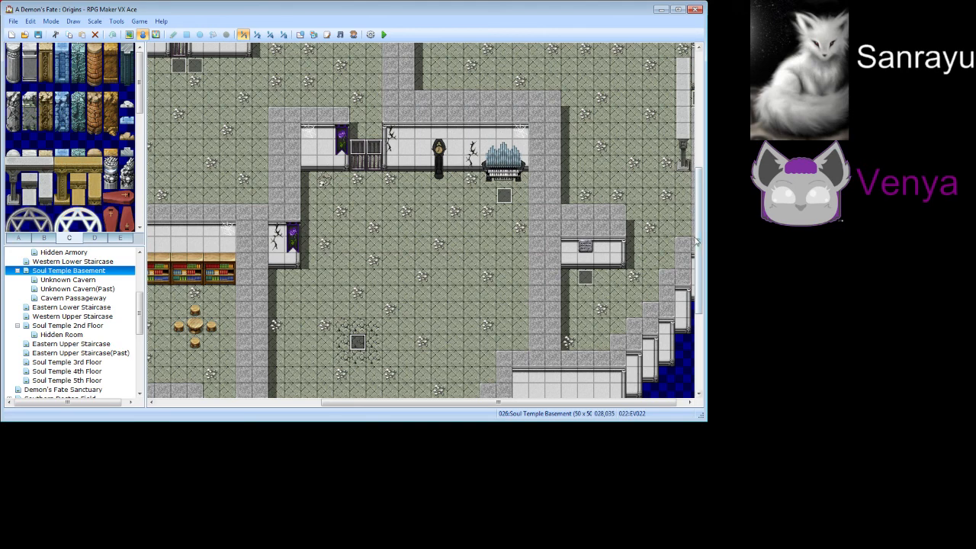
# Try a Loop command in a new event just west of the cracked floor, cut it out and discard the event
pyautogui.scroll(-3, 698, 242)
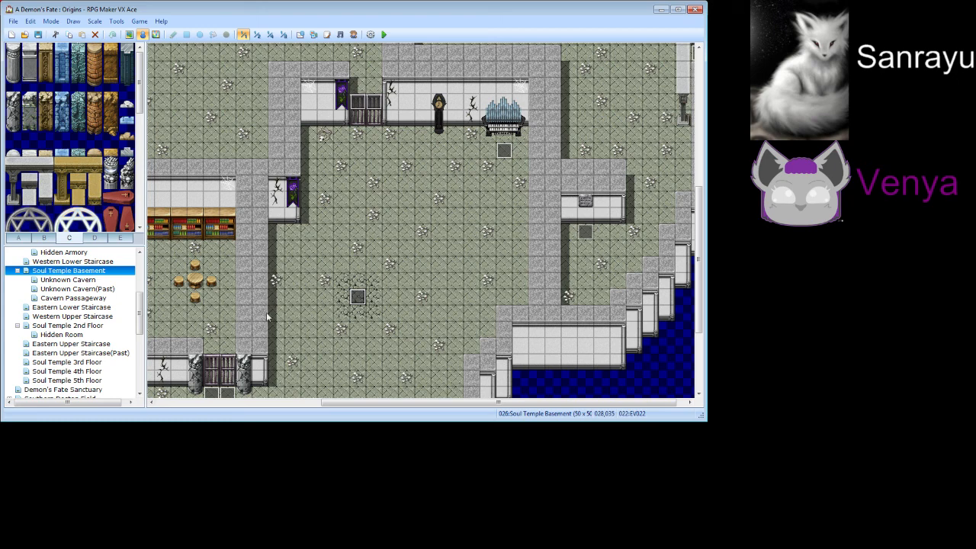
pyautogui.moveTo(336, 404); pyautogui.dragTo(206, 418)
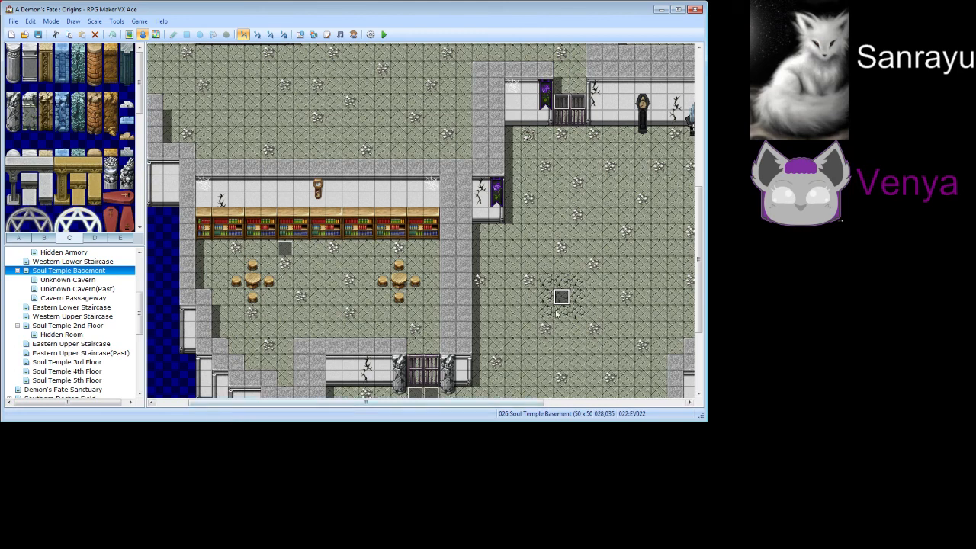
pyautogui.doubleClick(510, 280)
pyautogui.doubleClick(381, 107)
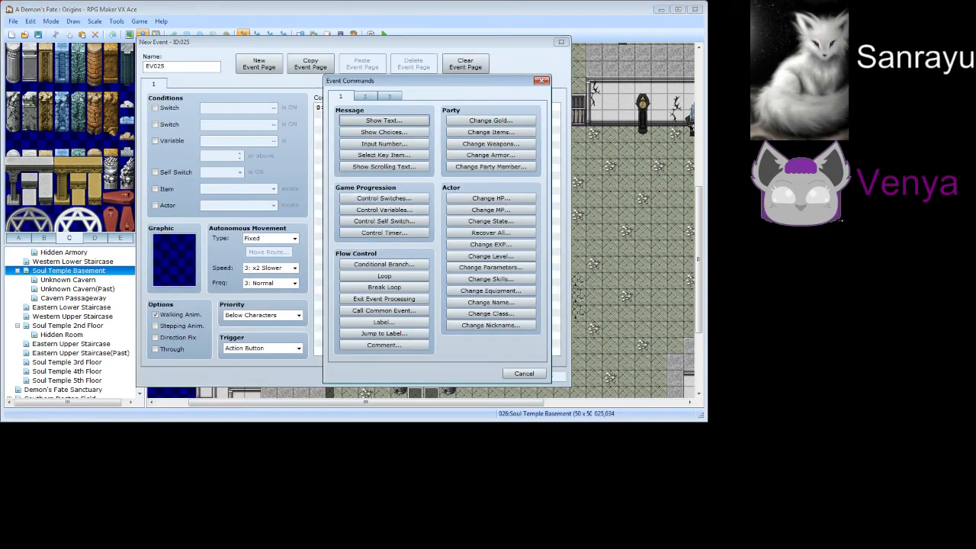
pyautogui.click(384, 276)
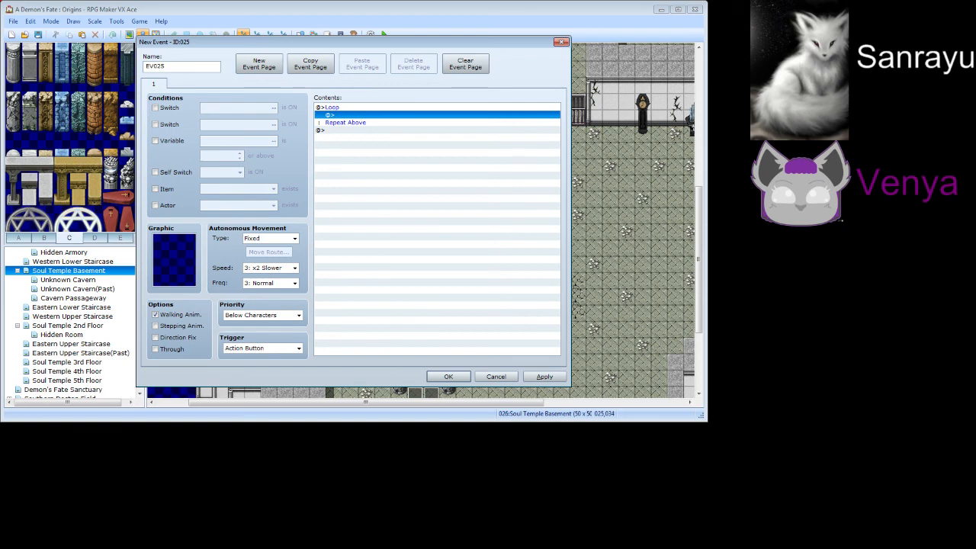
pyautogui.rightClick(333, 107)
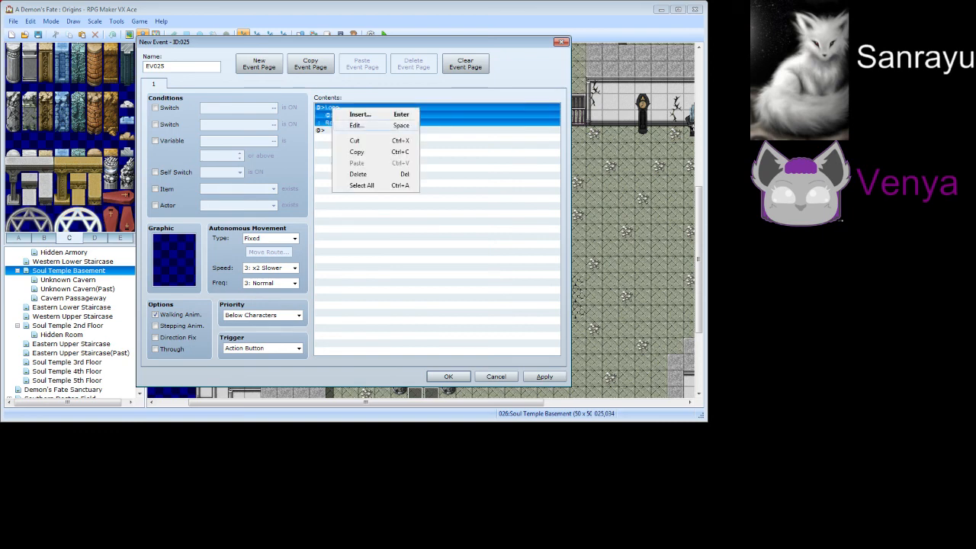
pyautogui.click(358, 141)
pyautogui.doubleClick(366, 107)
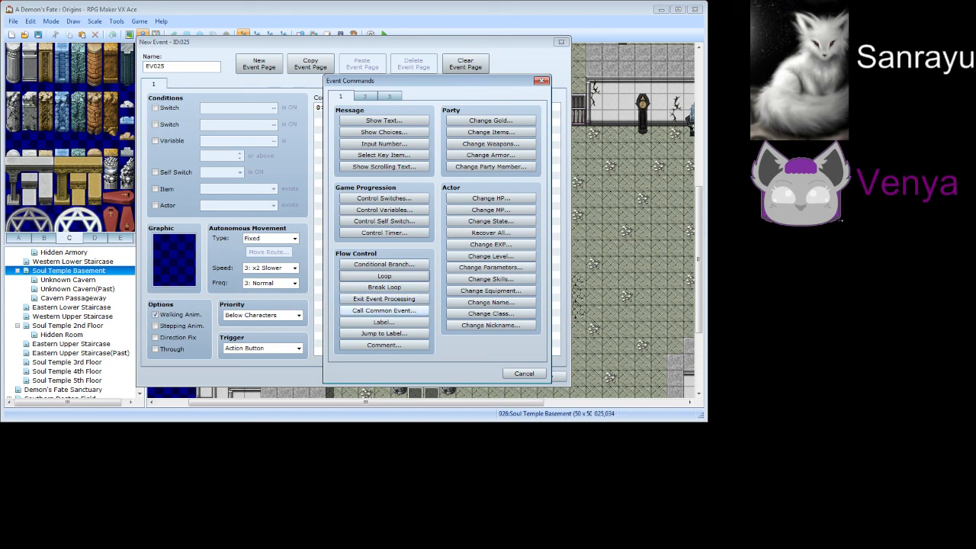
pyautogui.click(524, 373)
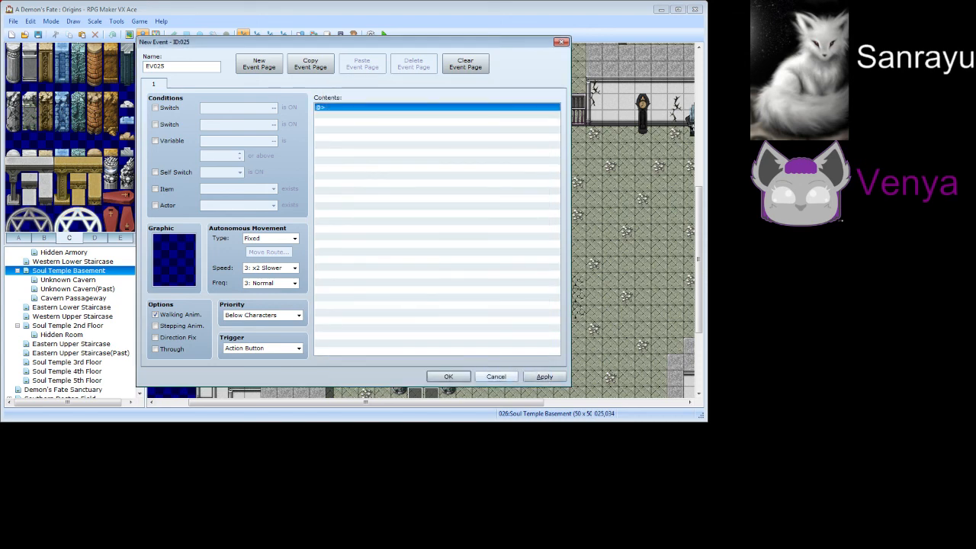
pyautogui.click(495, 376)
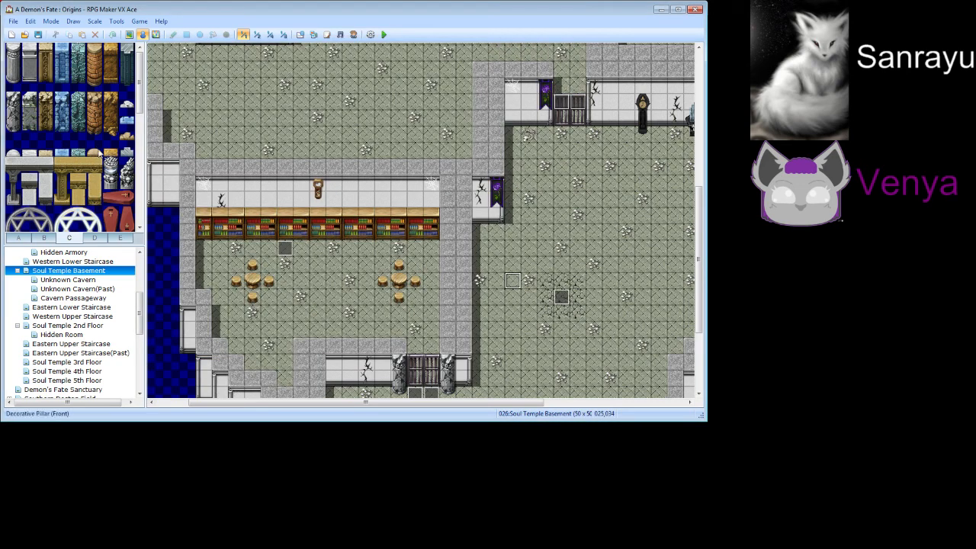
# Open the game project stored in the "The Wolf Within" folder
pyautogui.click(13, 21)
pyautogui.click(21, 48)
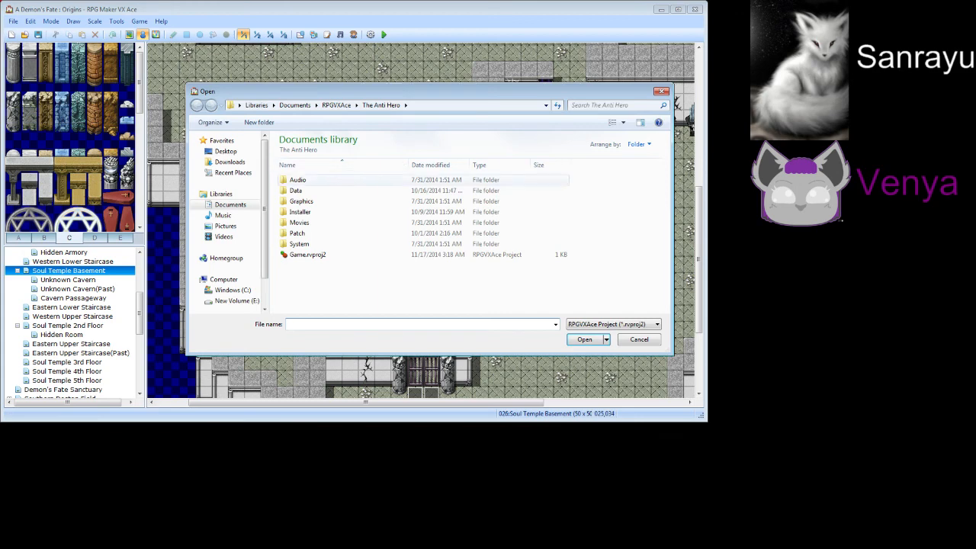
pyautogui.click(336, 105)
pyautogui.doubleClick(311, 265)
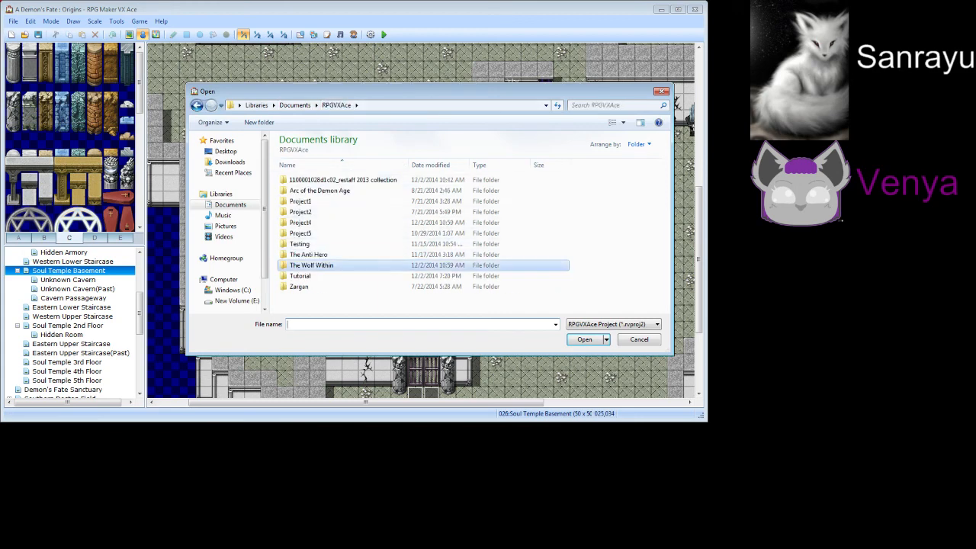
pyautogui.doubleClick(307, 232)
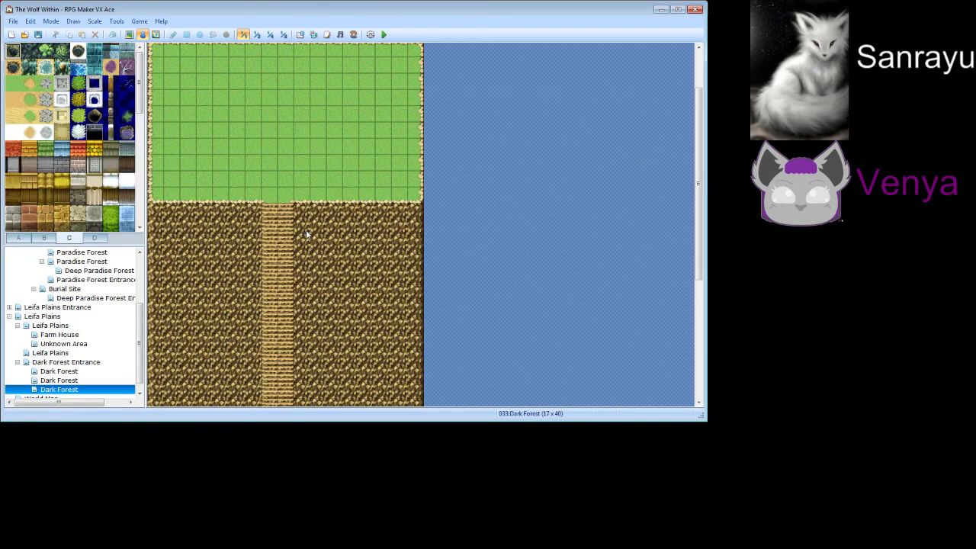
# Look through the first two Dark Forest maps listed under Dark Forest Entrance
pyautogui.click(75, 382)
pyautogui.click(76, 373)
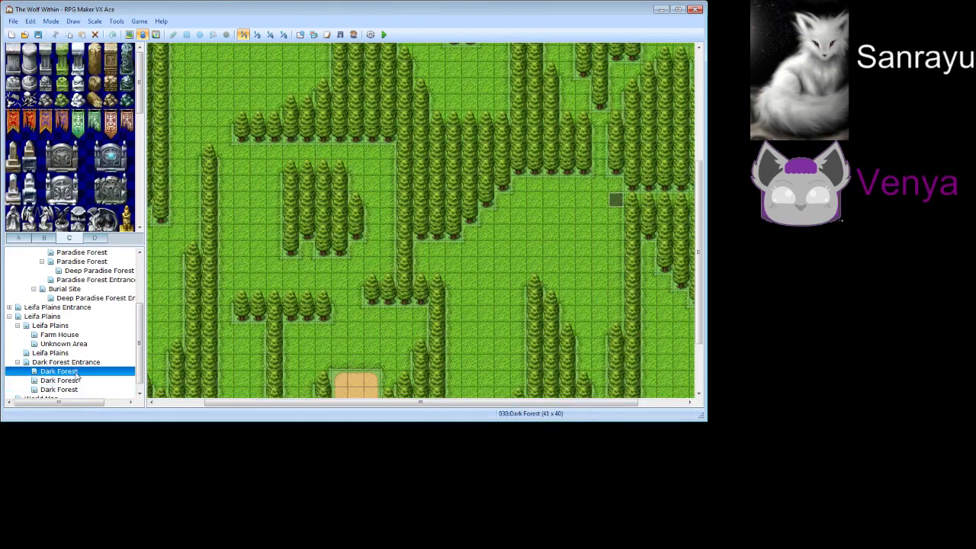
pyautogui.click(79, 380)
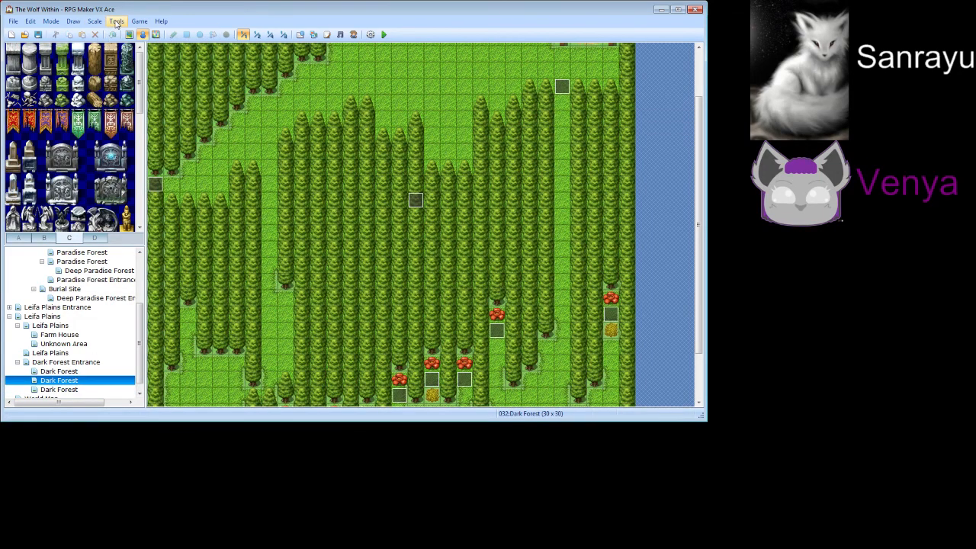
# Open the database's Items list, raise its maximum to 11 and select the new empty item 011
pyautogui.click(116, 21)
pyautogui.click(129, 34)
pyautogui.click(249, 51)
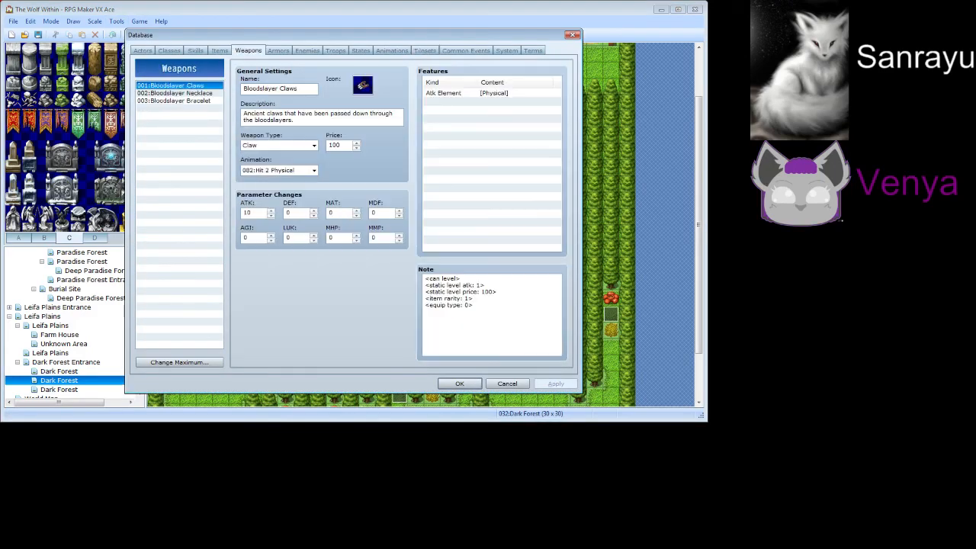
pyautogui.click(219, 50)
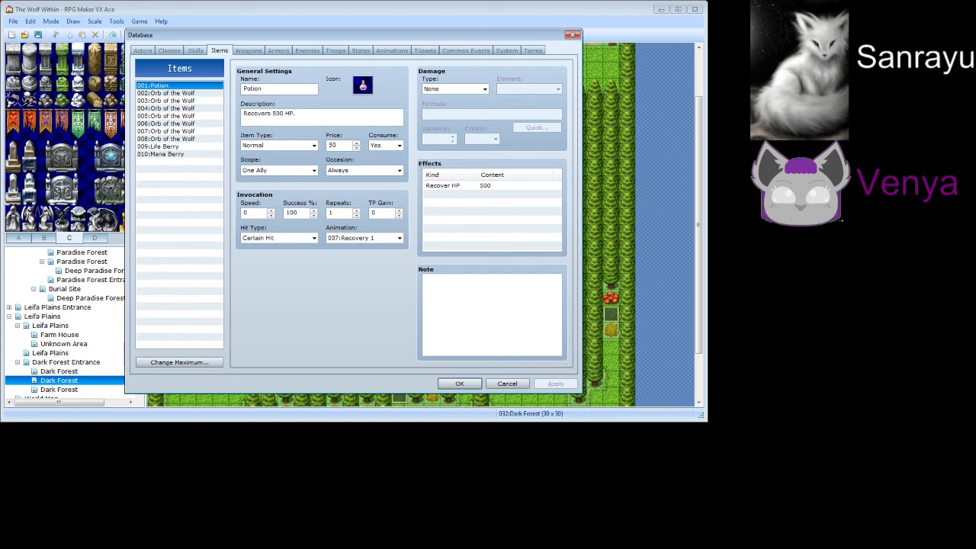
pyautogui.click(179, 362)
pyautogui.click(165, 366)
pyautogui.click(202, 361)
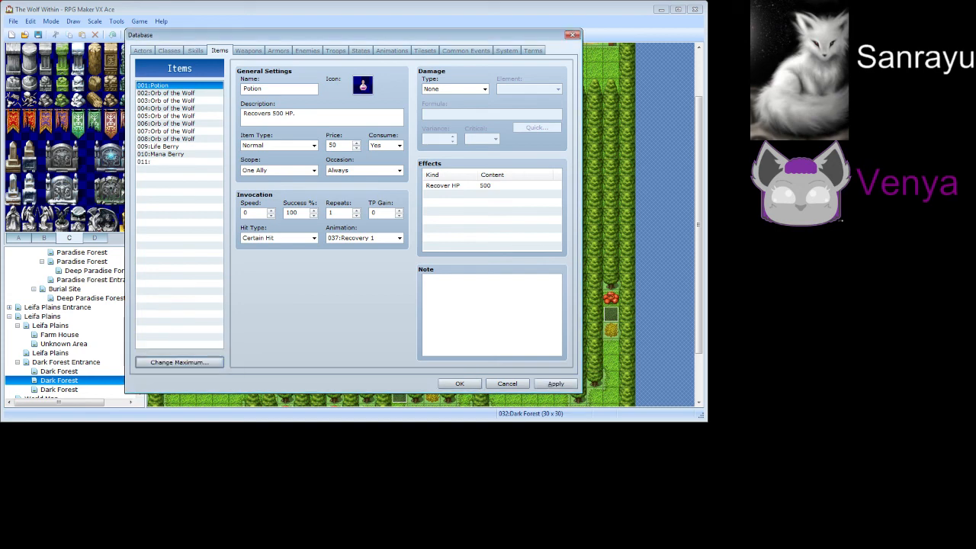
pyautogui.click(179, 161)
# Try a Common Event effect calling Shift for item 011, and cancel the effect
pyautogui.doubleClick(487, 185)
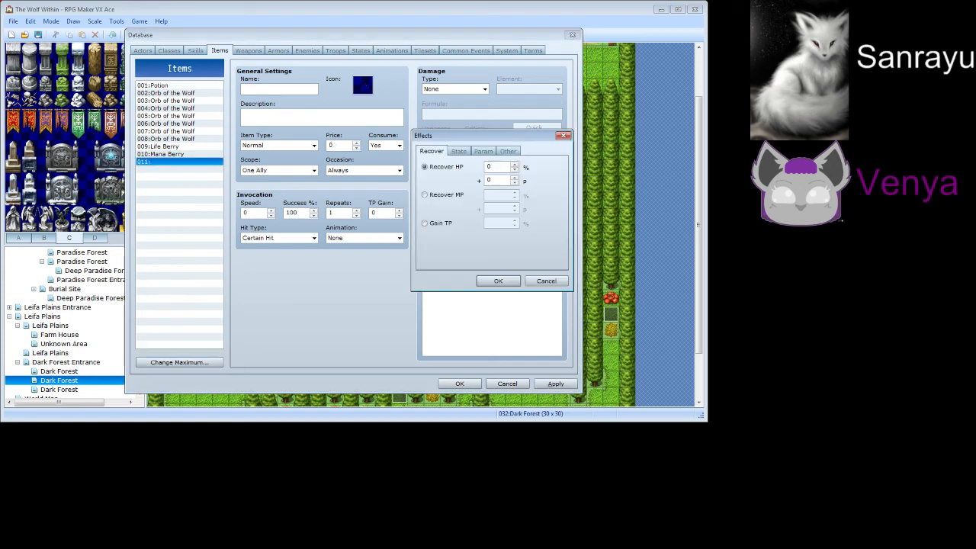
pyautogui.click(508, 151)
pyautogui.click(434, 228)
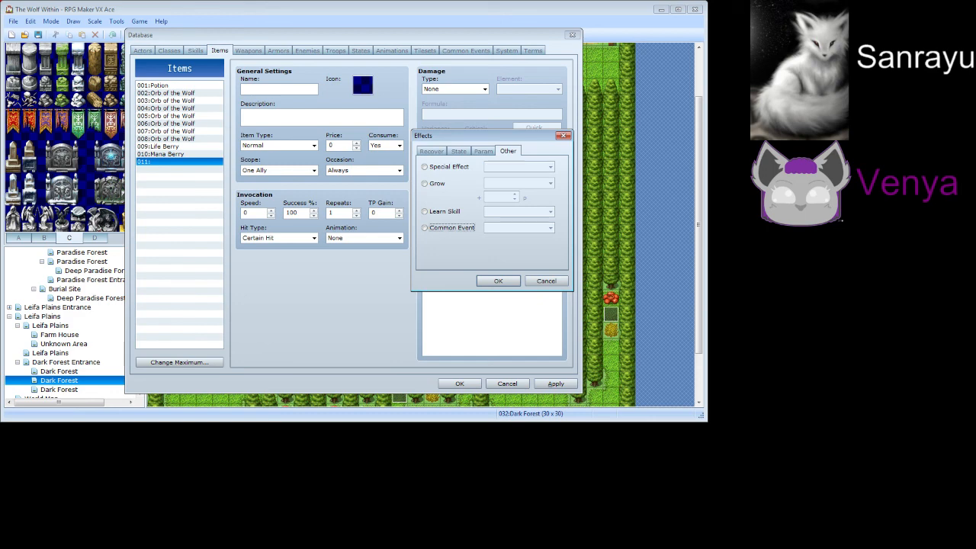
pyautogui.click(534, 228)
pyautogui.click(507, 252)
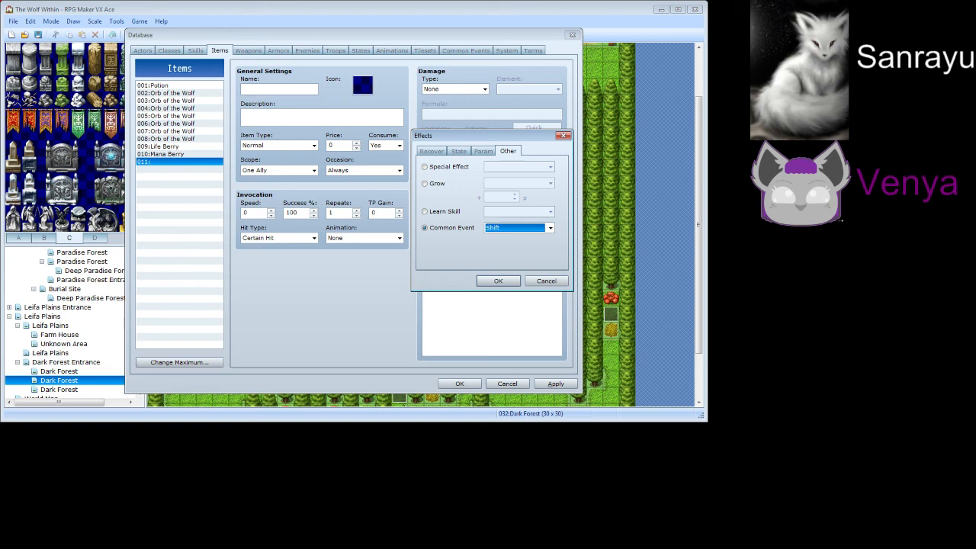
pyautogui.click(546, 281)
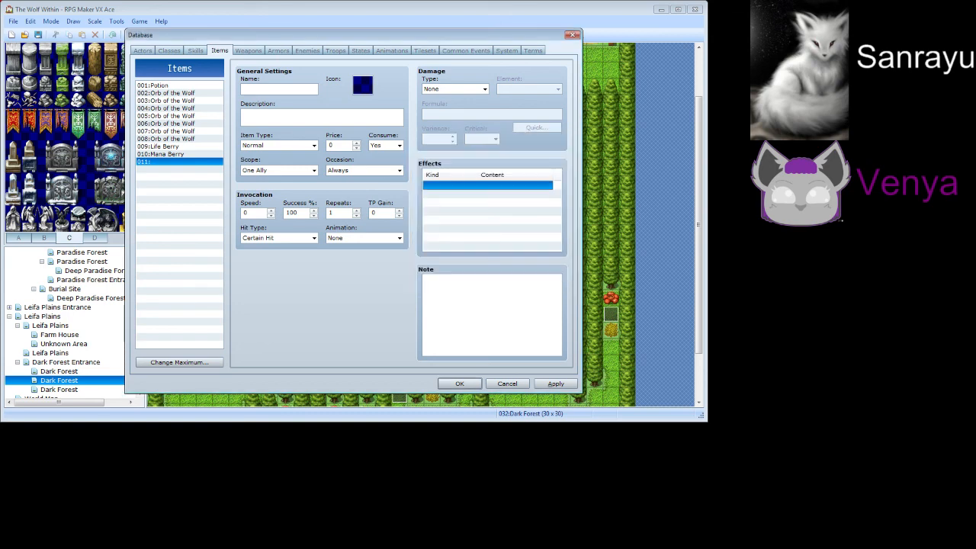
# Set item 011's Consume option to No, and choose Always as its Occasion
pyautogui.click(399, 145)
pyautogui.click(381, 163)
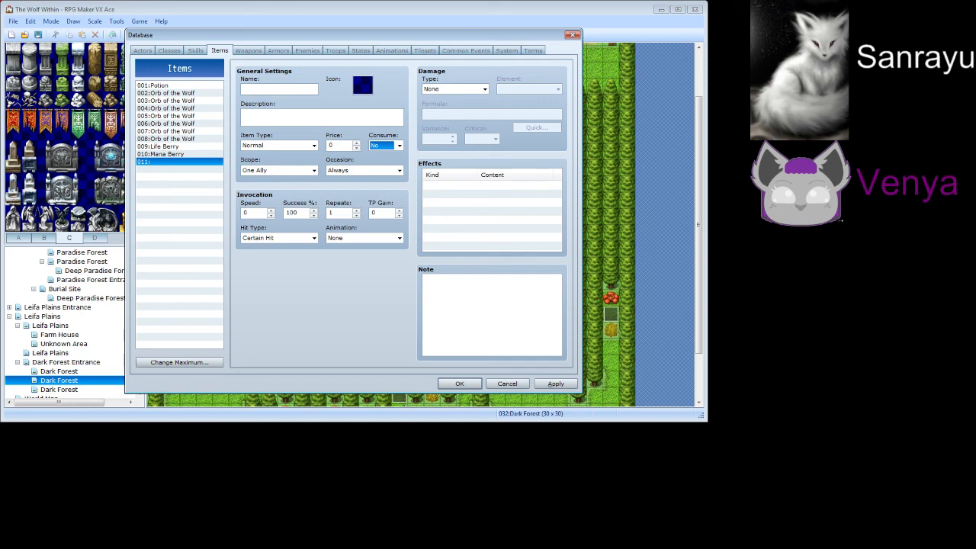
pyautogui.click(399, 169)
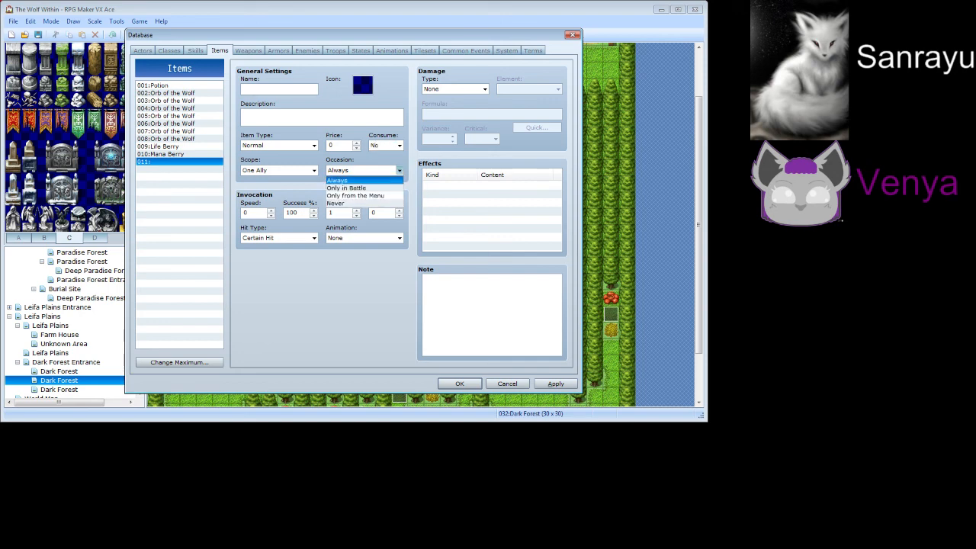
pyautogui.click(353, 181)
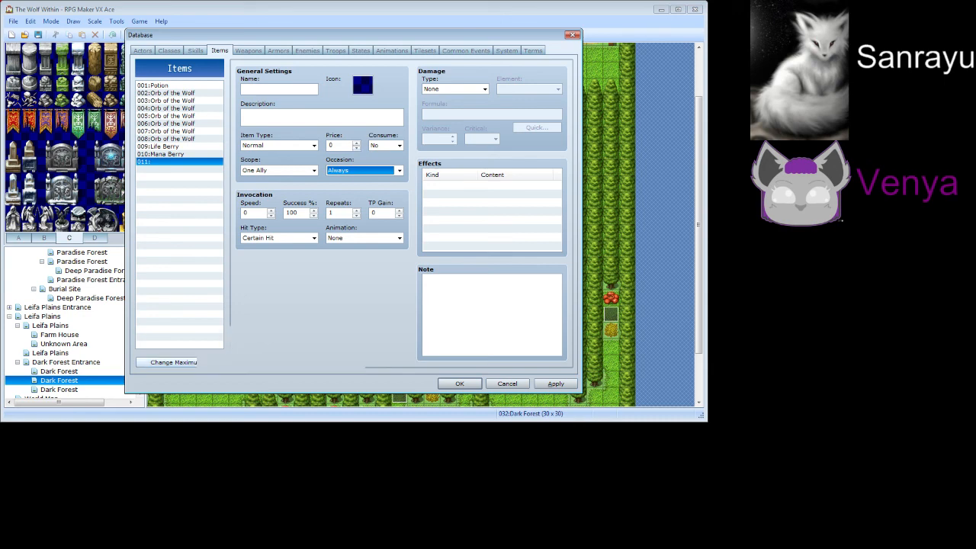
# Reduce the maximum number of items to 10
pyautogui.click(179, 362)
pyautogui.write('10')
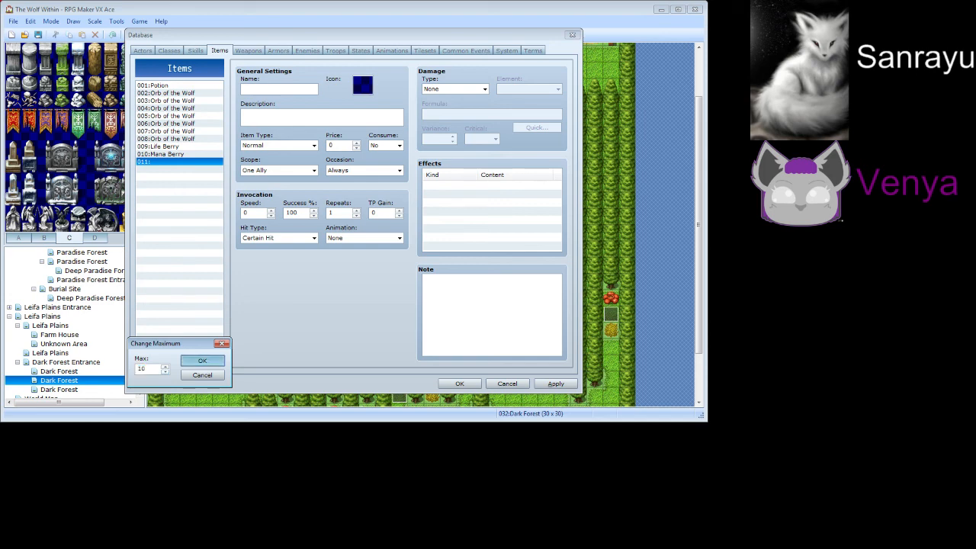
pyautogui.press('Return')
# Examine the last entries of the Skills list, from Fox Dance up to Attack at number 127, and close the database
pyautogui.click(195, 50)
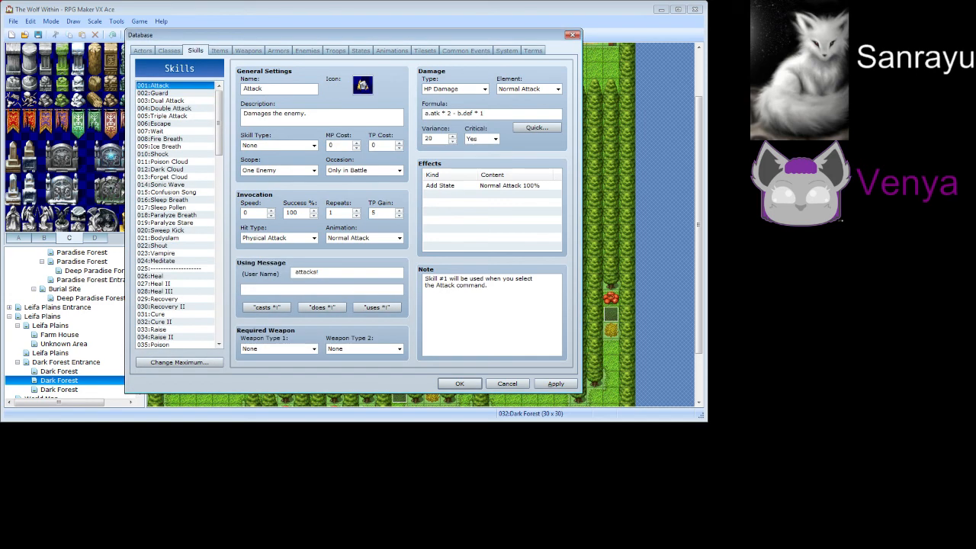
pyautogui.moveTo(219, 122); pyautogui.dragTo(218, 308)
pyautogui.click(164, 345)
pyautogui.click(164, 337)
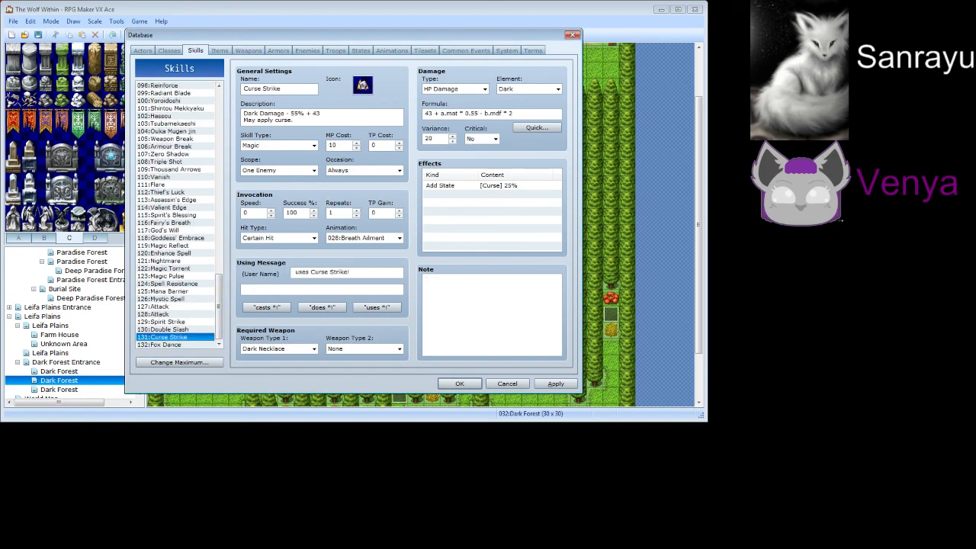
pyautogui.click(164, 329)
pyautogui.press('Up')
pyautogui.press('Up')
pyautogui.press('Up')
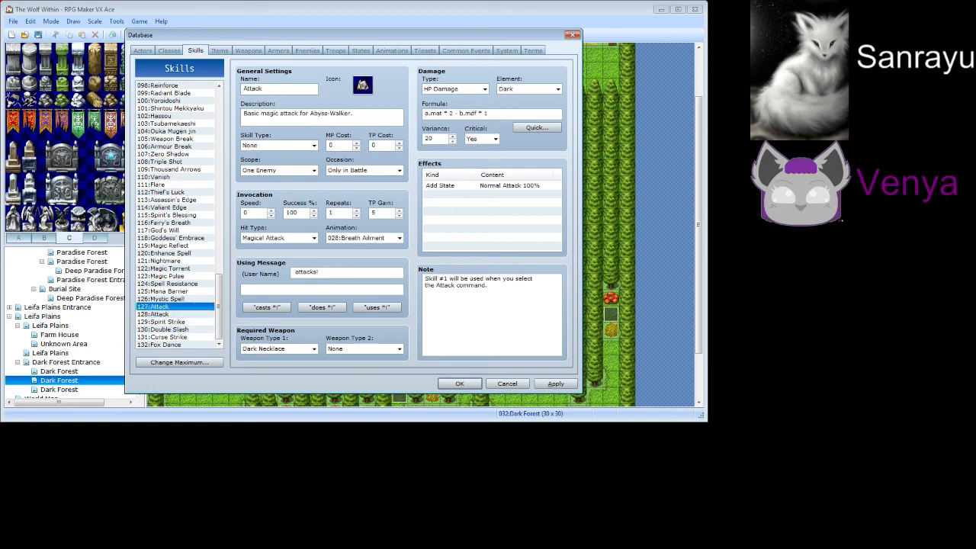
pyautogui.click(572, 35)
# Open Project4 from the RPGVXAce documents folder
pyautogui.click(13, 20)
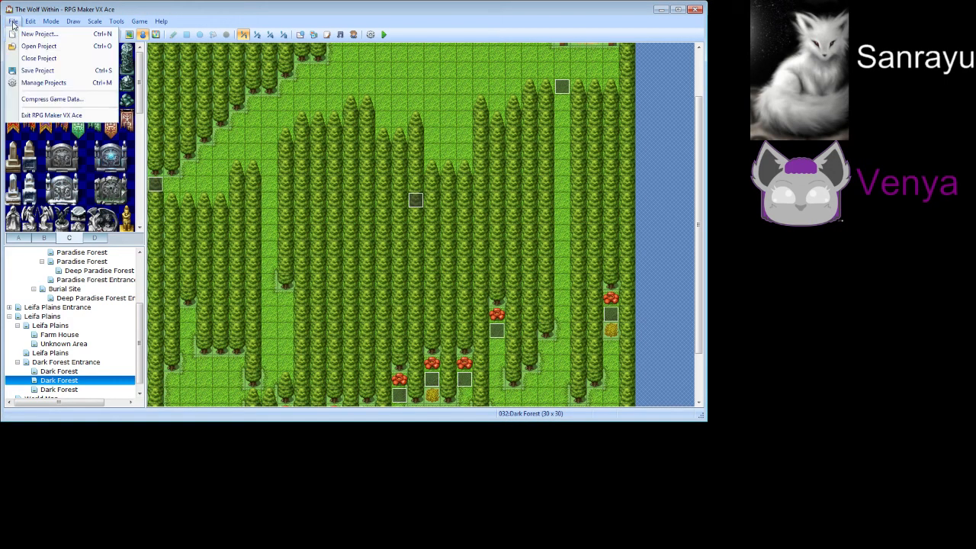
pyautogui.click(38, 46)
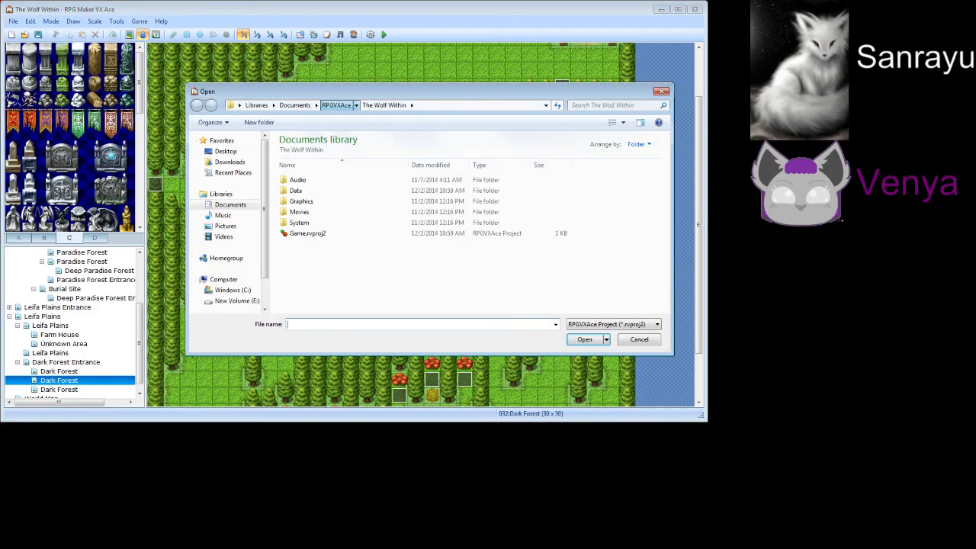
pyautogui.click(336, 104)
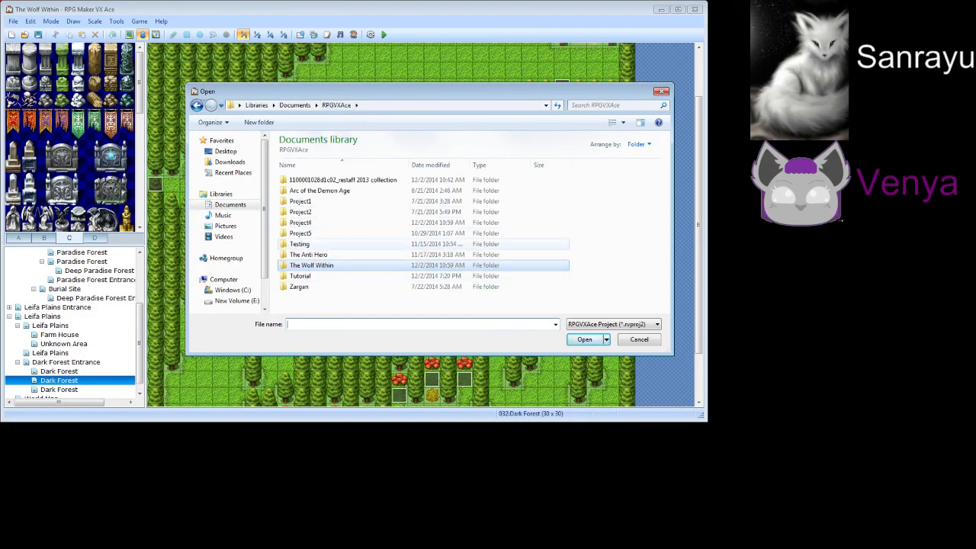
pyautogui.doubleClick(301, 222)
pyautogui.doubleClick(305, 244)
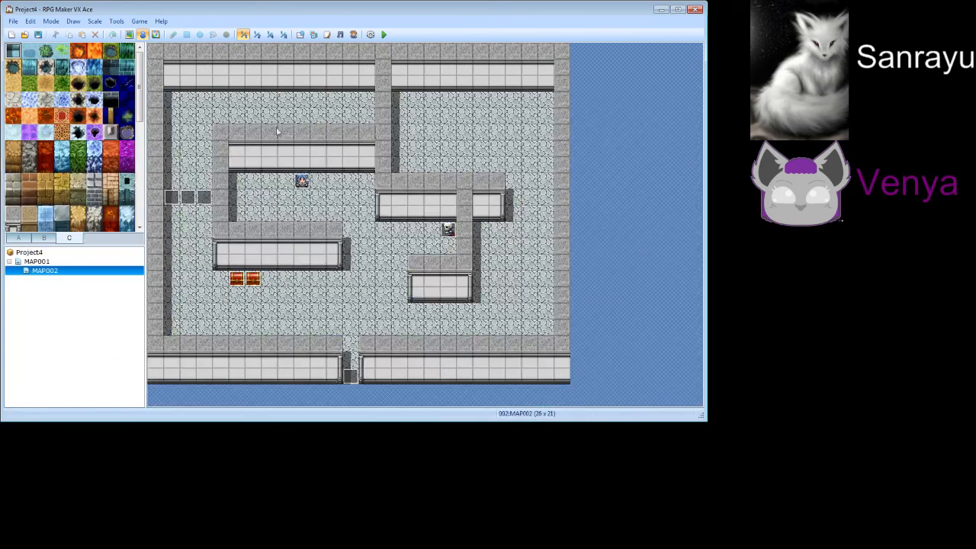
# Copy the complete damage formula of skill 132, Advanced Curse Attack, in the database
pyautogui.click(116, 20)
pyautogui.click(129, 34)
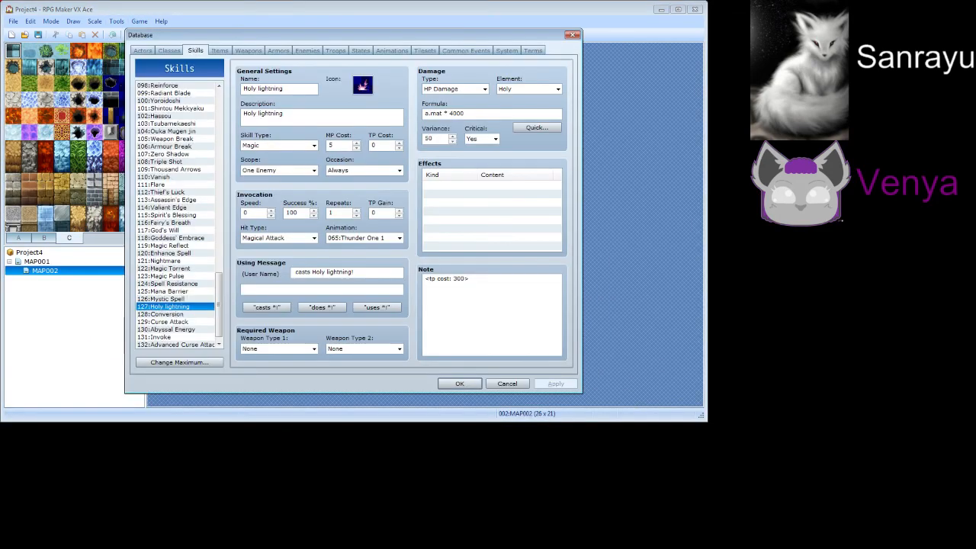
pyautogui.scroll(-1, 179, 213)
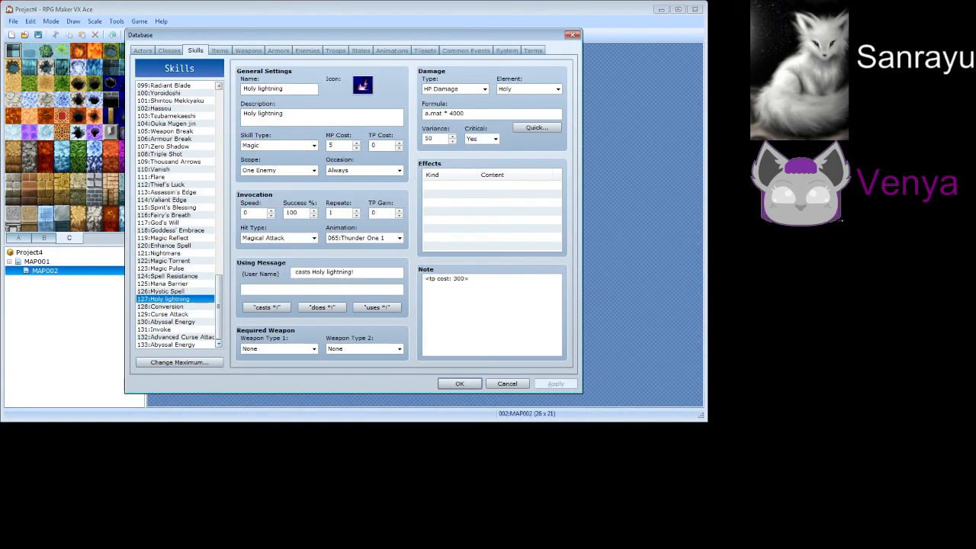
pyautogui.click(177, 345)
pyautogui.click(176, 337)
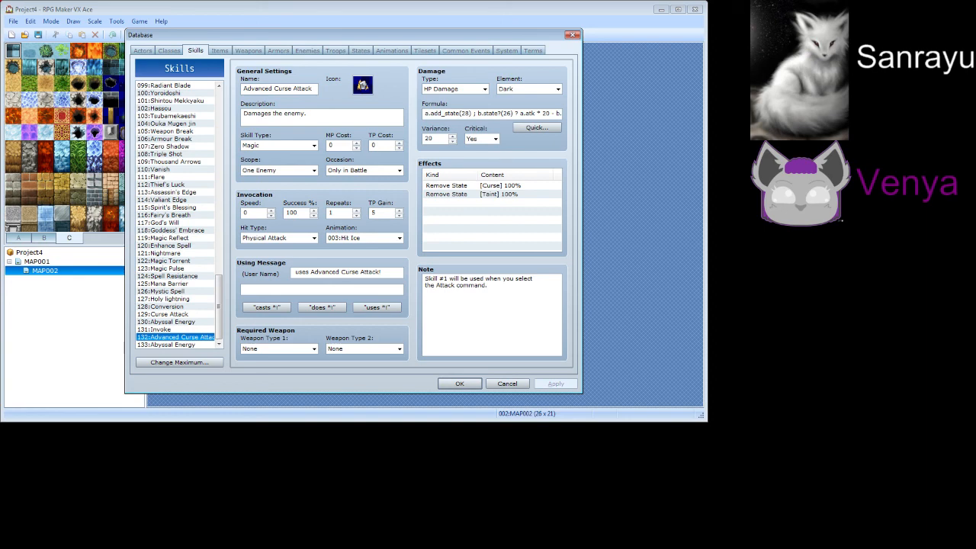
pyautogui.moveTo(424, 113); pyautogui.dragTo(566, 113)
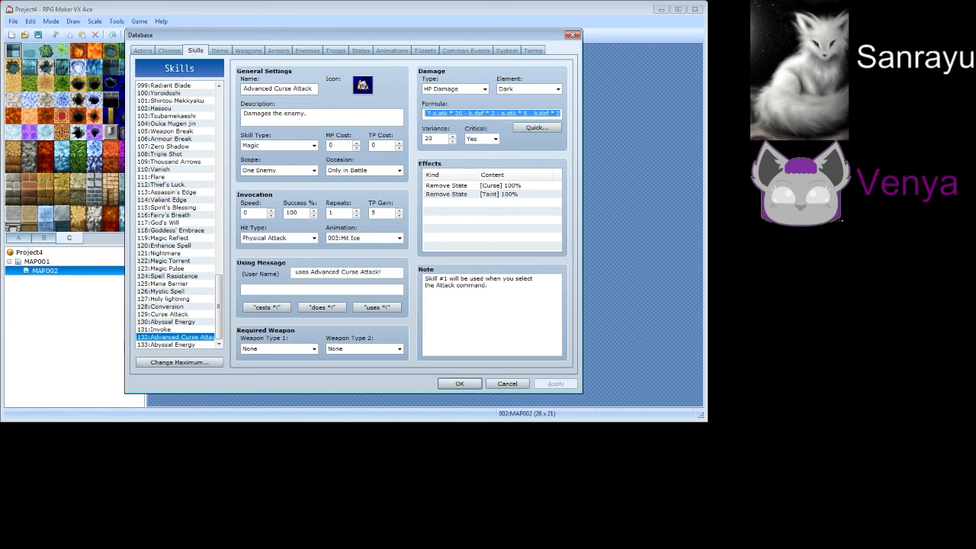
pyautogui.click(556, 113)
pyautogui.hotkey('ctrl', 'a')
pyautogui.hotkey('ctrl', 'c')
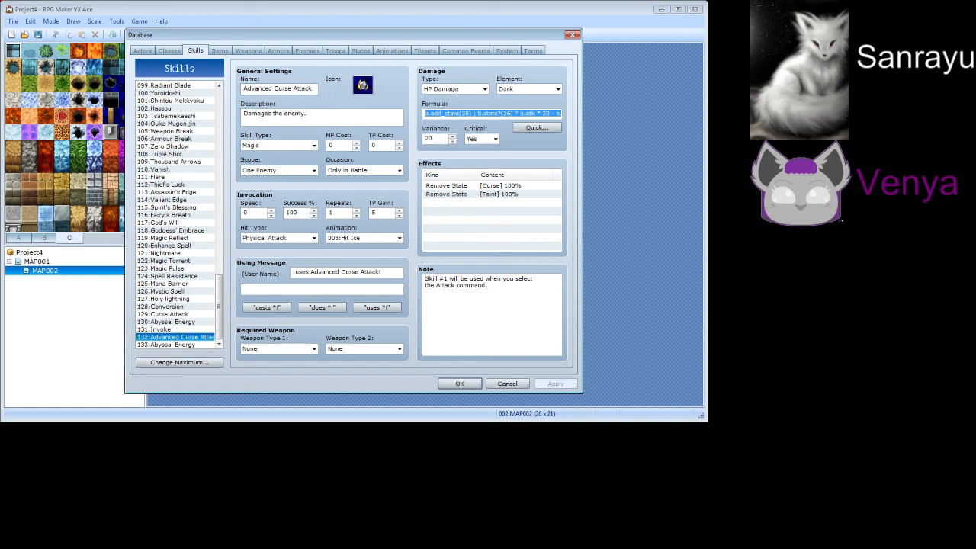
# Try pasting the formula below the description of Advanced Curse Attack, remove it again, and cancel the database changes
pyautogui.moveTo(307, 114); pyautogui.dragTo(243, 113)
pyautogui.click(308, 113)
pyautogui.hotkey('ctrl', 'a')
pyautogui.hotkey('ctrl', 'v')
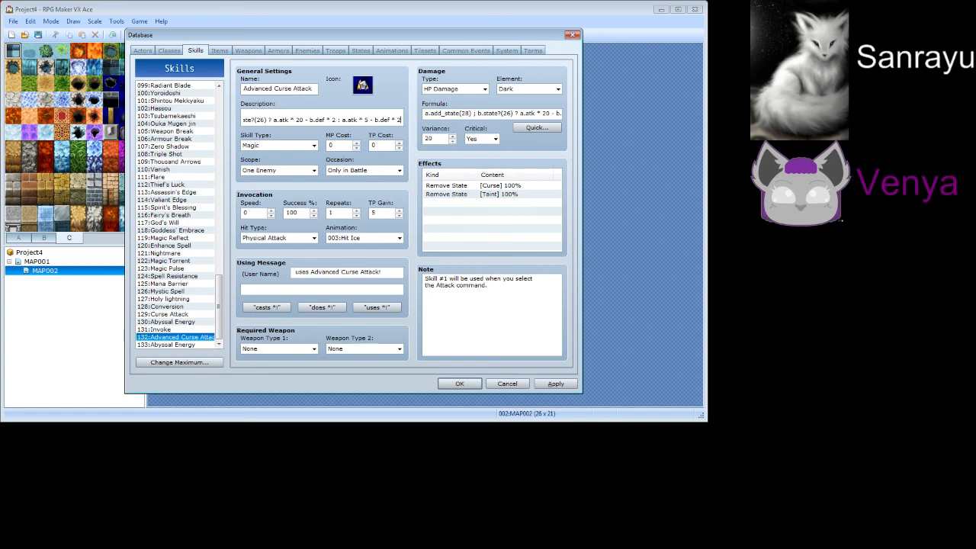
pyautogui.hotkey('shift', 'Home')
pyautogui.hotkey('ctrl', 'c')
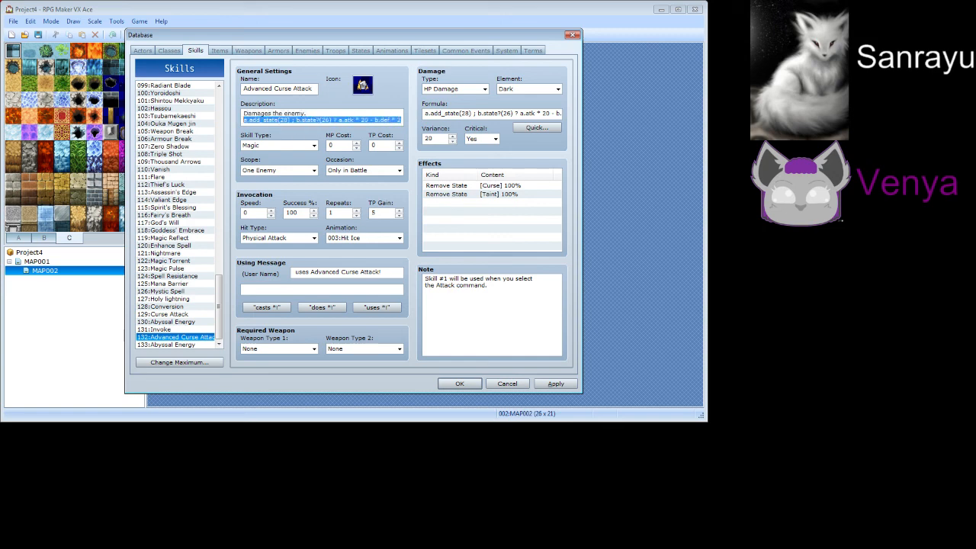
pyautogui.press('BackSpace')
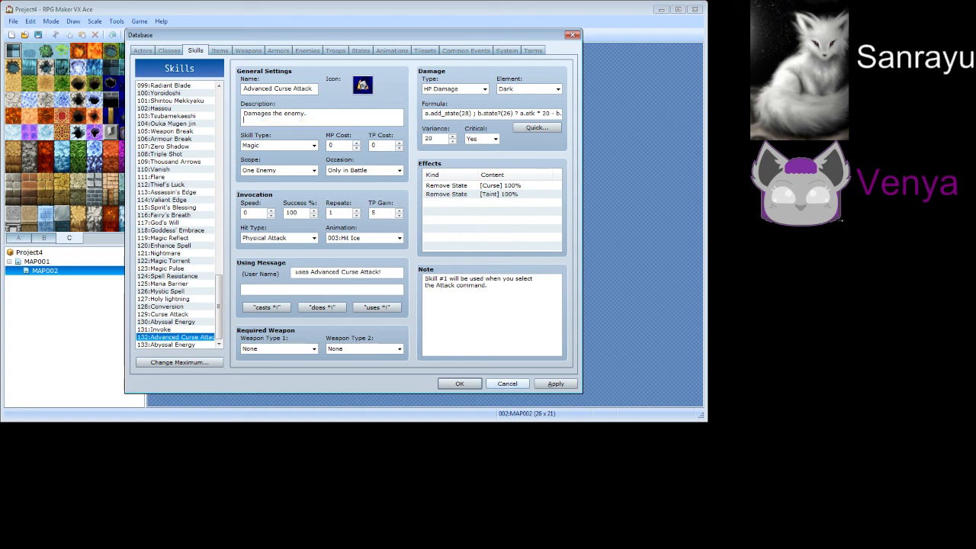
pyautogui.click(494, 383)
# View the whole copied formula in a Script command of a new event on MAP002, and cancel the event
pyautogui.rightClick(366, 257)
pyautogui.click(385, 266)
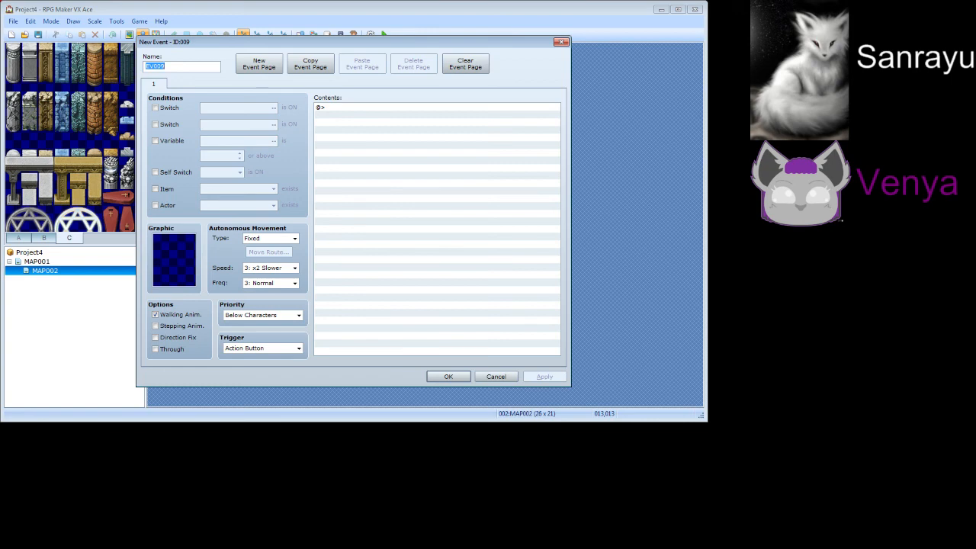
pyautogui.doubleClick(396, 108)
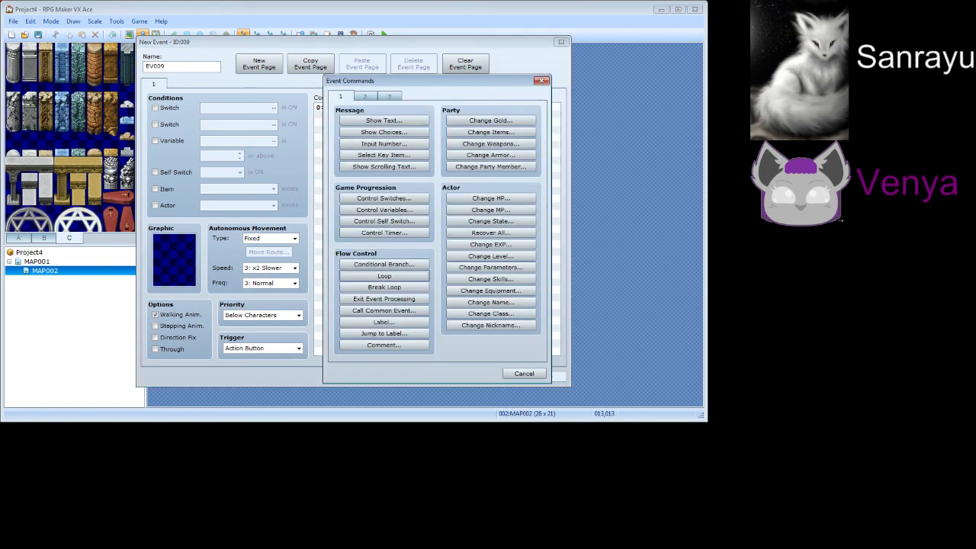
pyautogui.click(389, 96)
pyautogui.click(491, 322)
pyautogui.hotkey('ctrl', 'v')
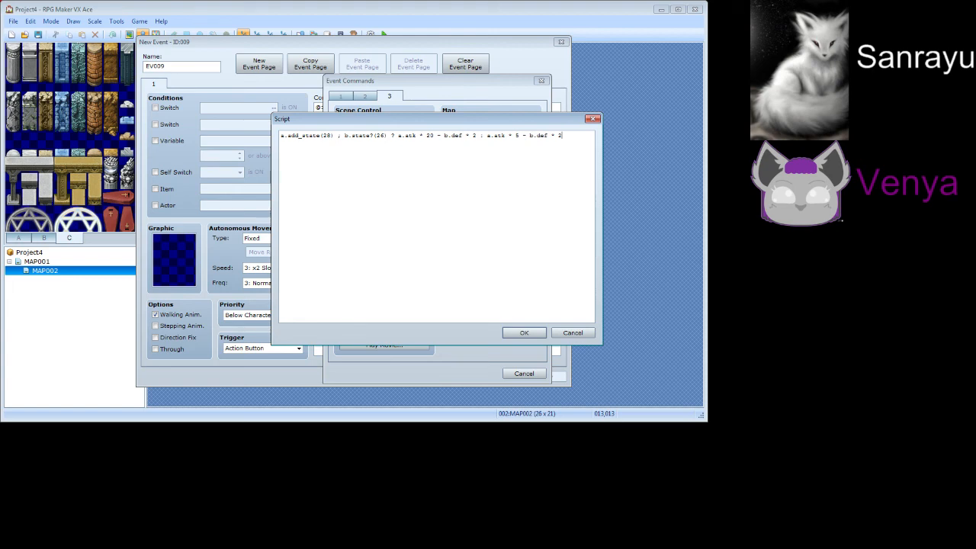
pyautogui.click(573, 333)
pyautogui.click(524, 373)
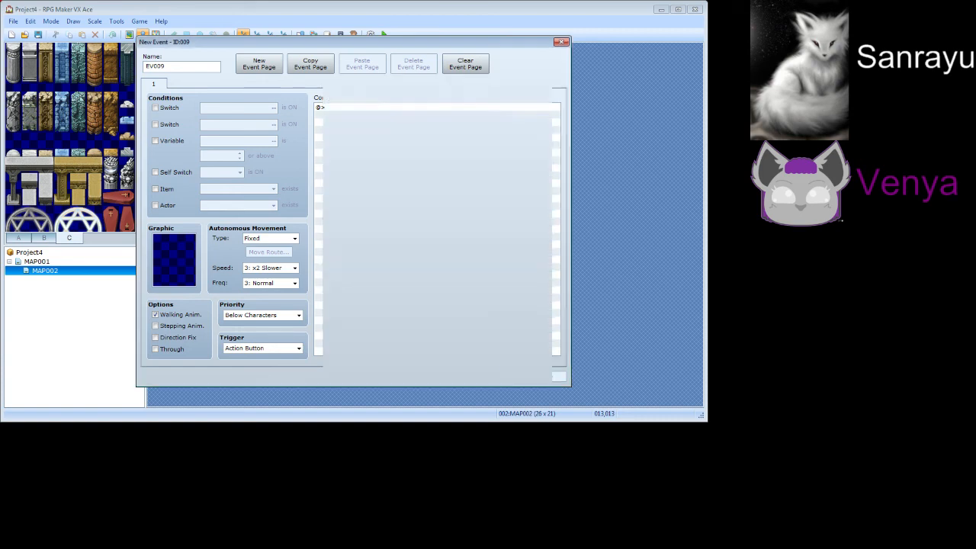
pyautogui.click(499, 376)
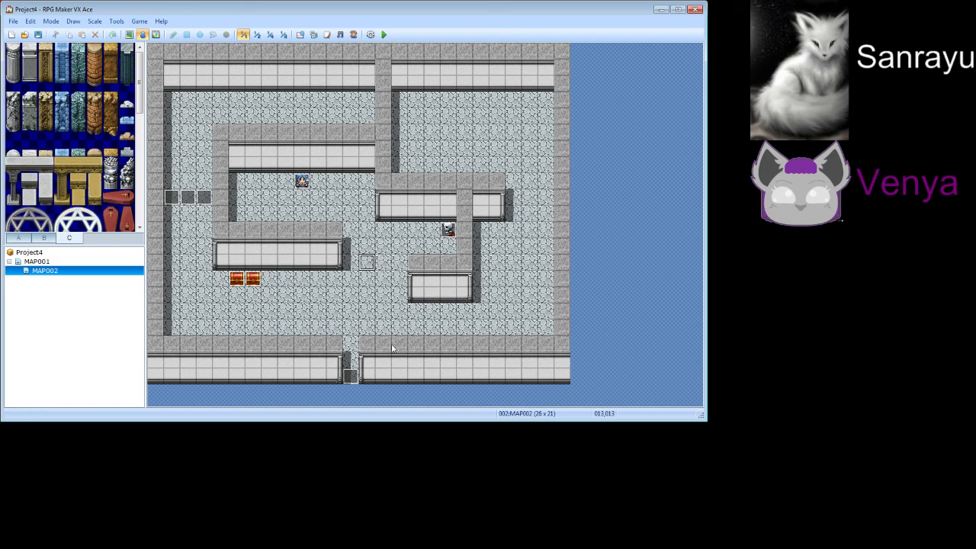
# Playtest Project4 from the saved game and walk through the stone map into a battle
pyautogui.click(383, 35)
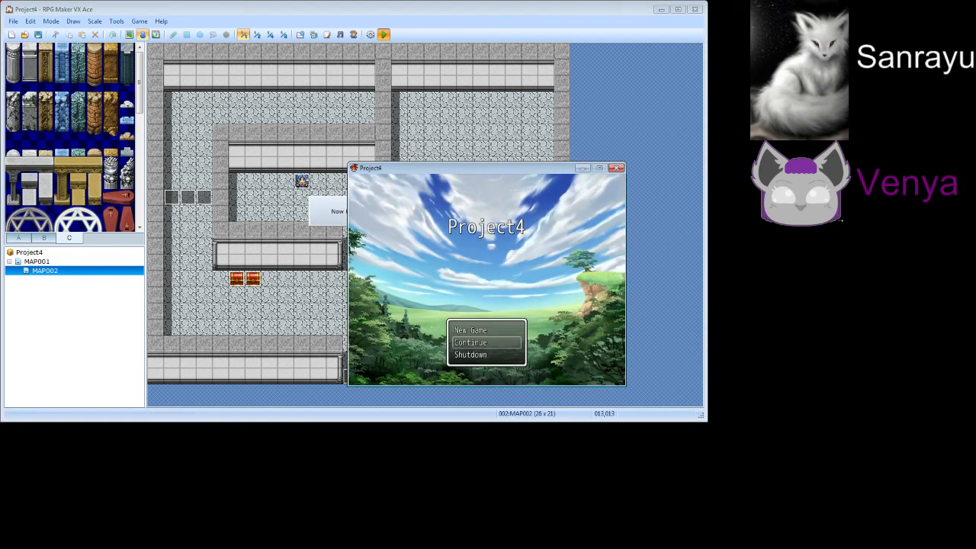
pyautogui.press('Return')
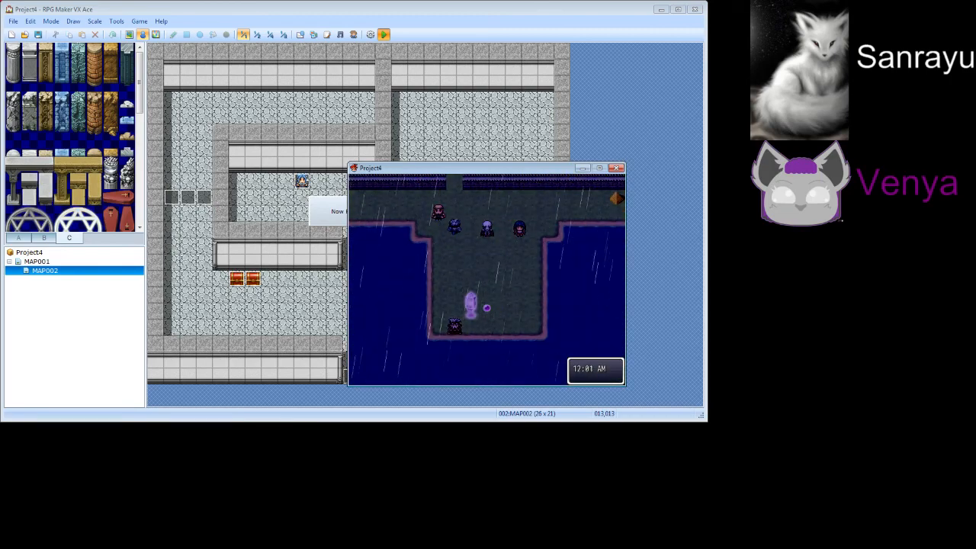
pyautogui.press('Up')
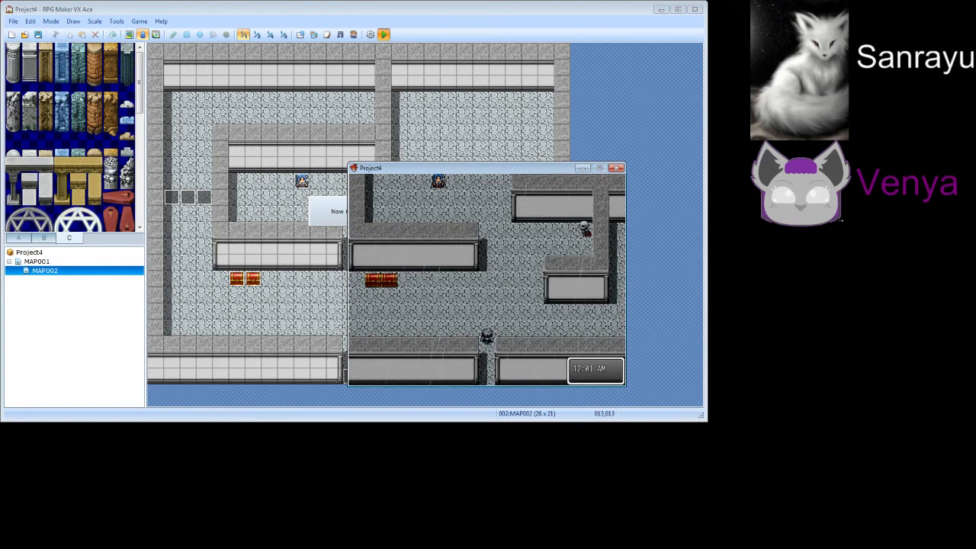
pyautogui.press('Right')
pyautogui.press('Right')
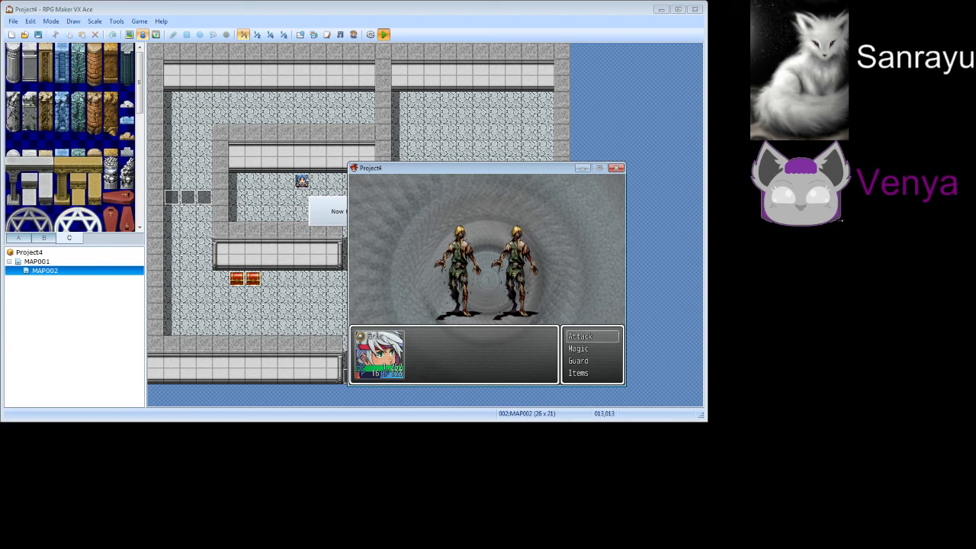
# Use the Magic skill Advanced Curse Attack on LV10 Zombie A
pyautogui.press('Down')
pyautogui.press('Return')
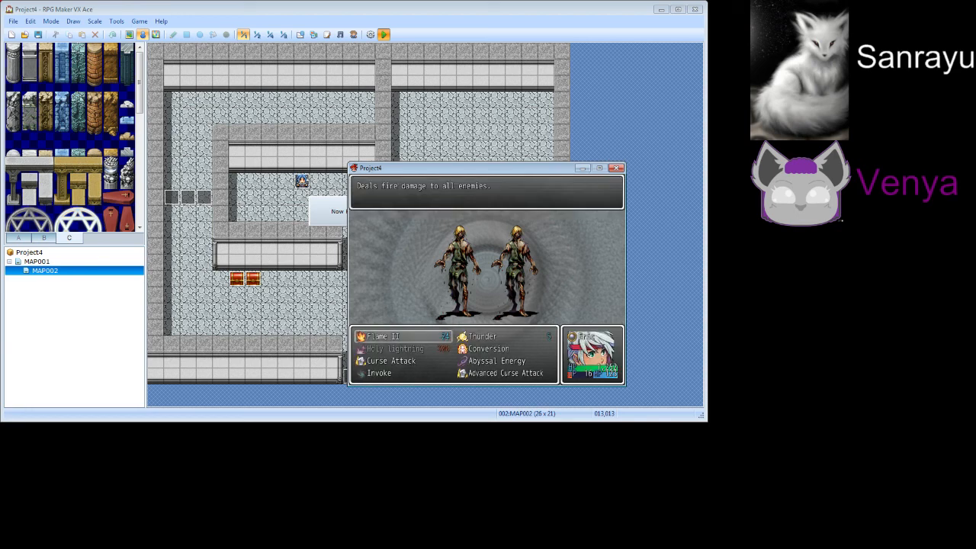
pyautogui.press('Down')
pyautogui.press('Down')
pyautogui.press('Right')
pyautogui.press('Down')
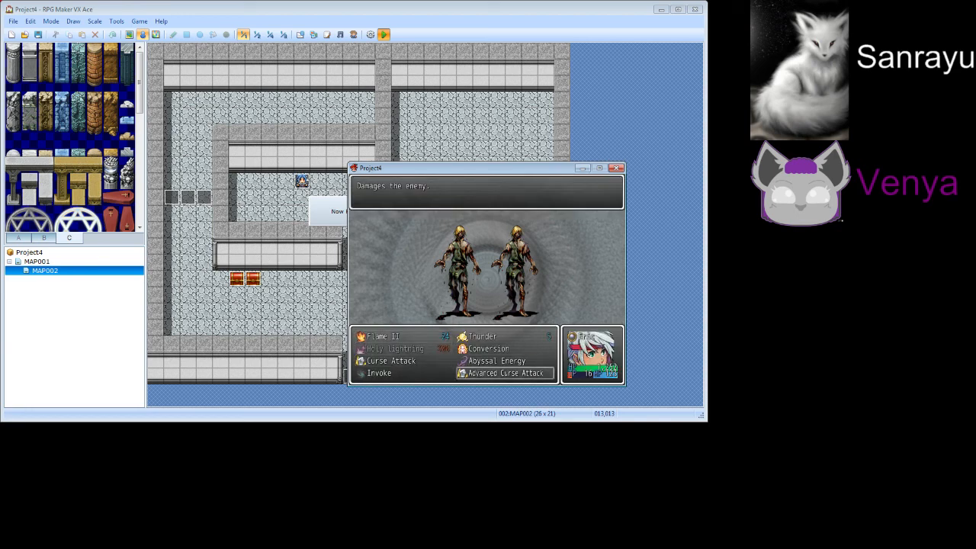
pyautogui.press('Up')
pyautogui.press('Left')
pyautogui.press('Right')
pyautogui.press('Down')
pyautogui.press('Return')
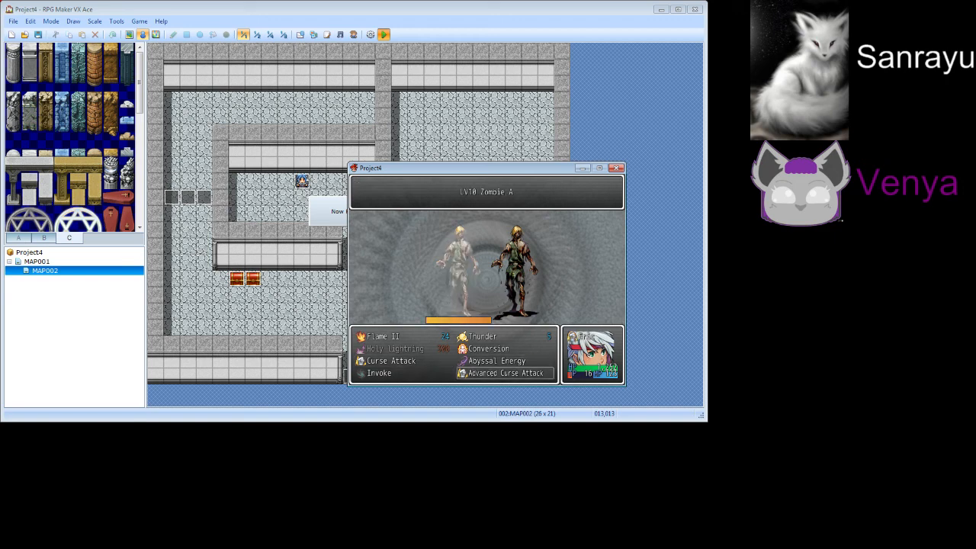
pyautogui.press('Return')
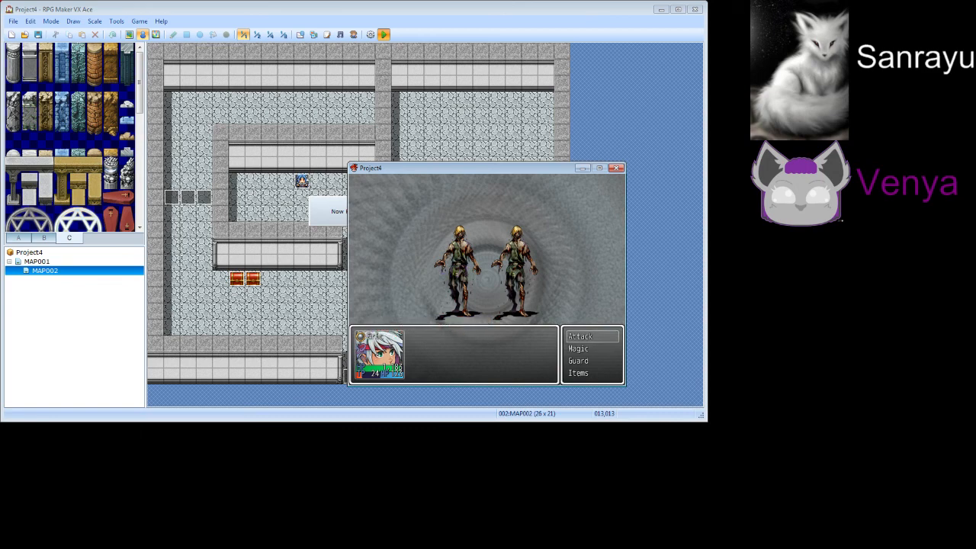
# Use the Magic skill Curse Attack in the next battle turn
pyautogui.press('Return')
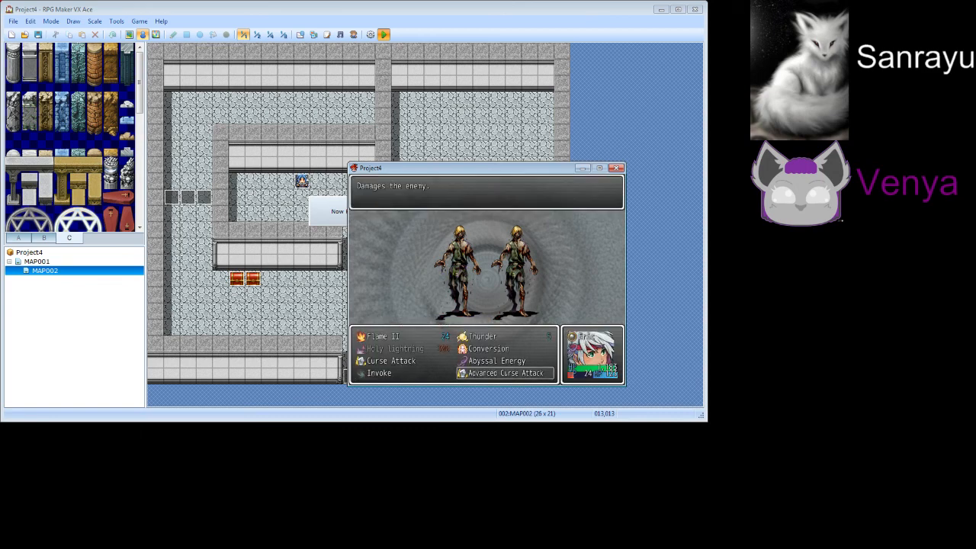
pyautogui.press('Left')
pyautogui.press('Up')
pyautogui.press('Return')
pyautogui.press('Return')
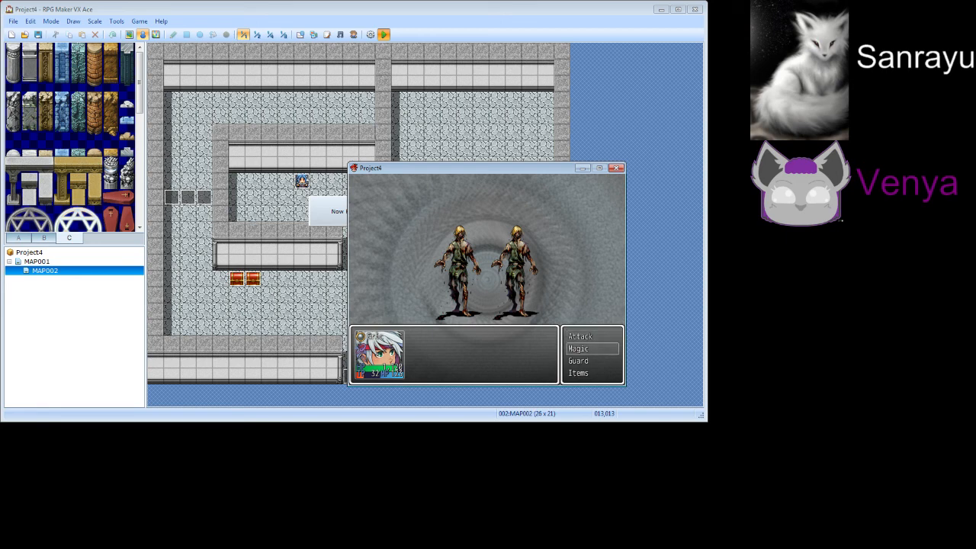
# Use Advanced Curse Attack on LV17 Zombie B, and end the playtest
pyautogui.press('Return')
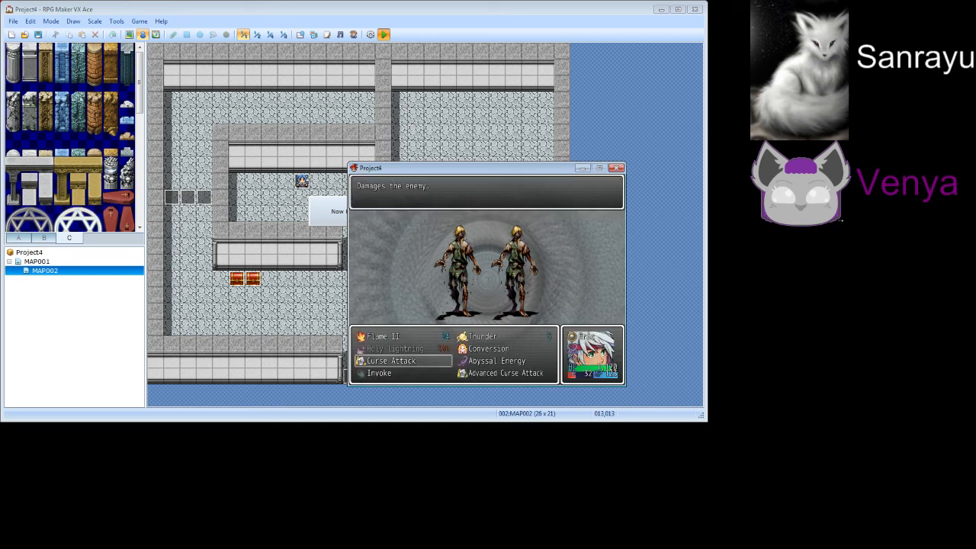
pyautogui.press('Right')
pyautogui.press('Down')
pyautogui.press('Return')
pyautogui.press('Right')
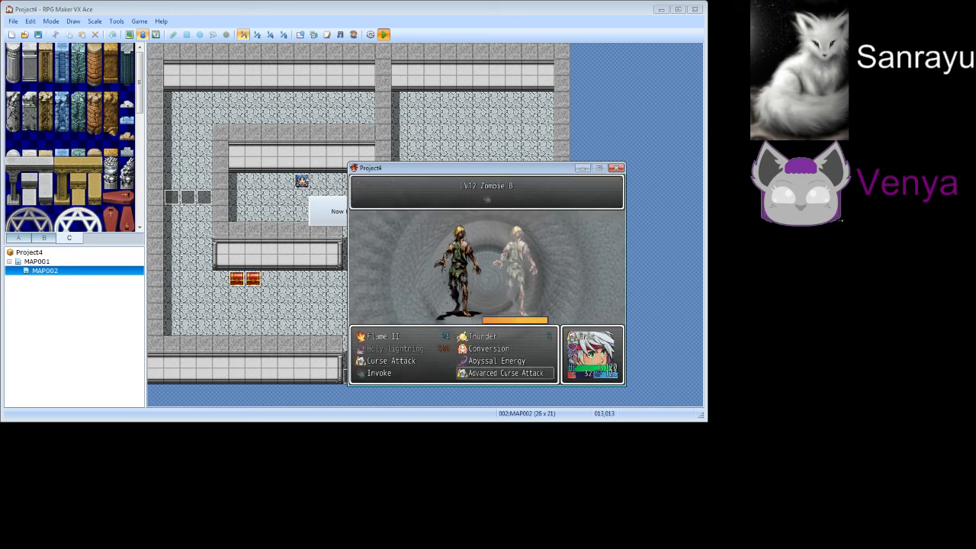
pyautogui.press('Return')
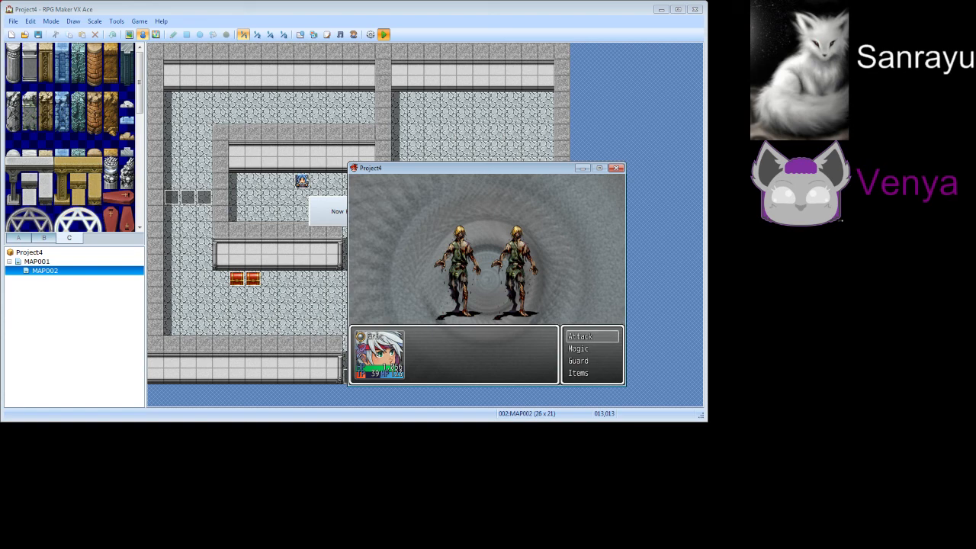
pyautogui.click(612, 168)
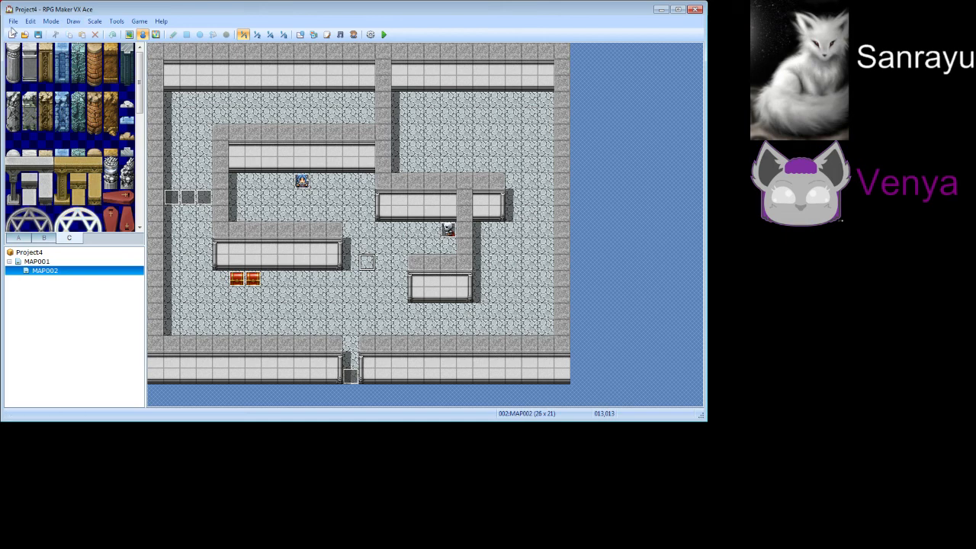
# Open the Tutorial project from the RPGVXAce documents folder
pyautogui.click(13, 21)
pyautogui.click(26, 47)
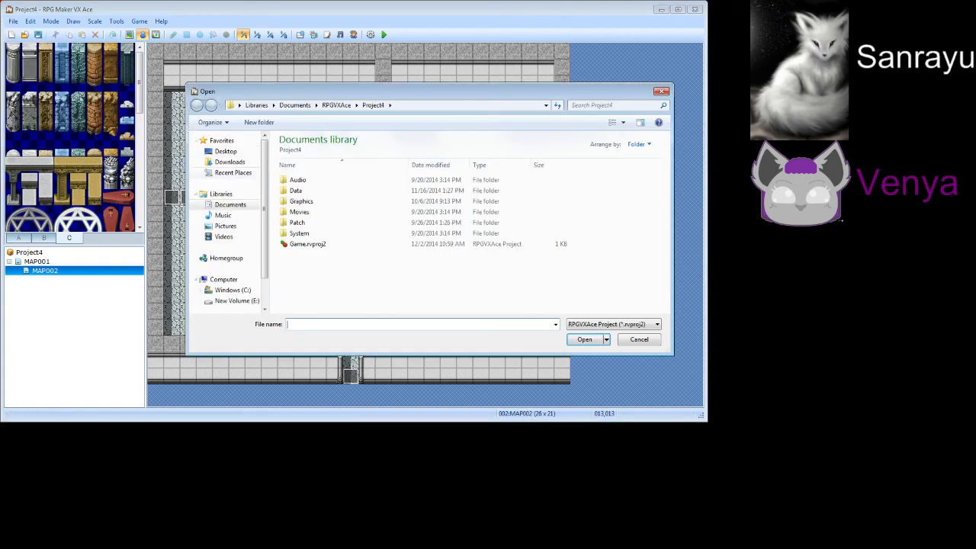
pyautogui.click(230, 204)
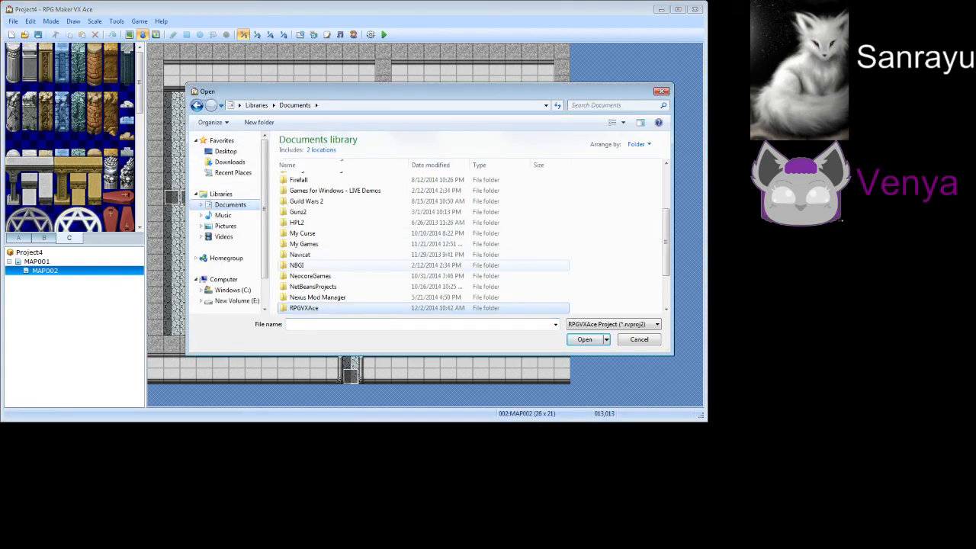
pyautogui.doubleClick(305, 308)
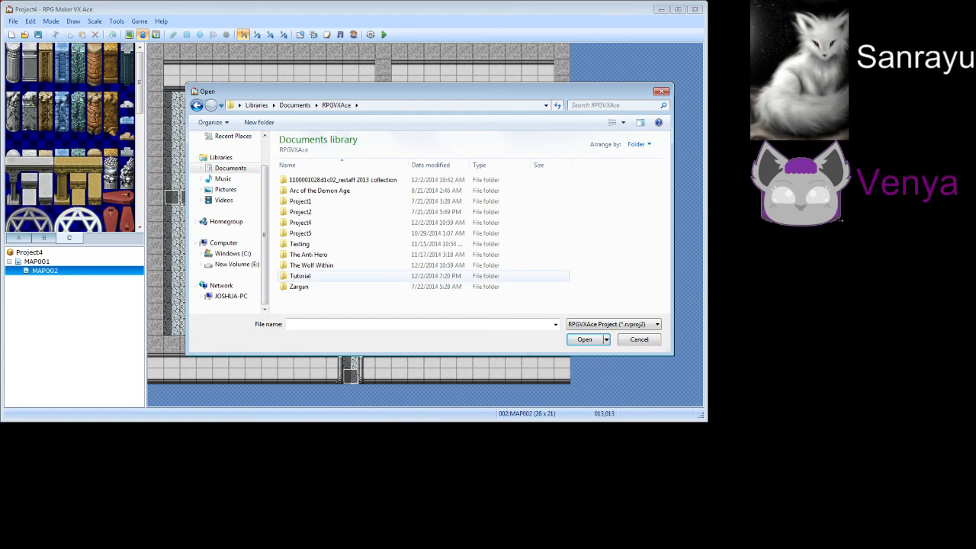
pyautogui.doubleClick(299, 275)
pyautogui.doubleClick(304, 233)
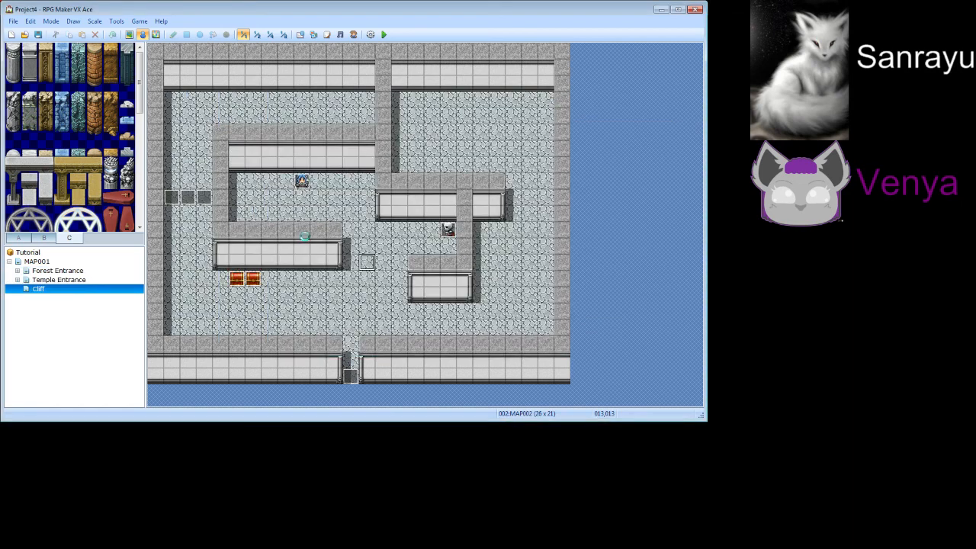
# Start a playtest of the Tutorial project and enter the game from the title screen
pyautogui.click(383, 34)
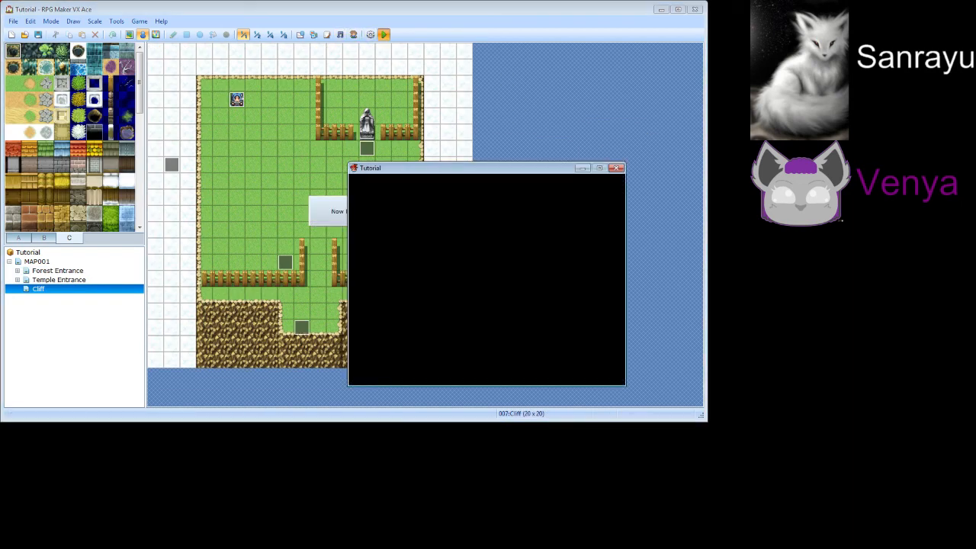
pyautogui.press('Up')
pyautogui.press('Return')
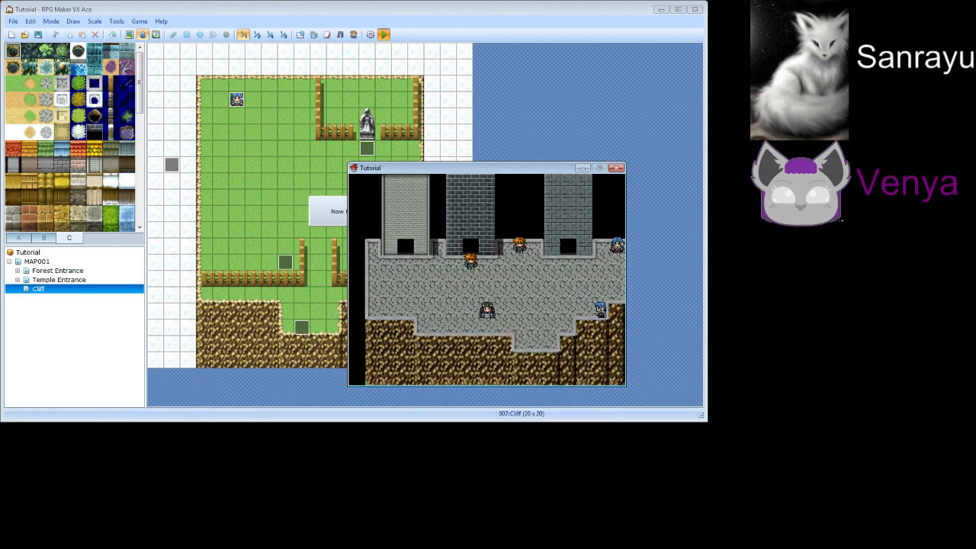
# Walk the character to the tile just below the blue-haired character at the plaza's east edge to trigger its event, and end the playtest
pyautogui.press('Up')
pyautogui.press('Up')
pyautogui.press('Up')
pyautogui.press('Right')
pyautogui.press('Right')
pyautogui.press('Right')
pyautogui.press('Down')
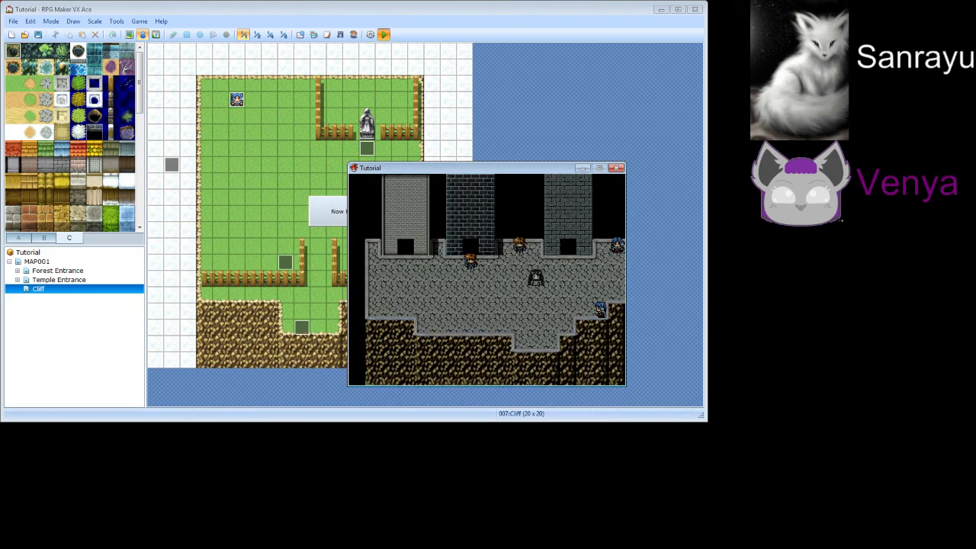
pyautogui.press('Down')
pyautogui.press('Right')
pyautogui.press('Right')
pyautogui.press('Right')
pyautogui.press('Right')
pyautogui.press('Right')
pyautogui.press('Up')
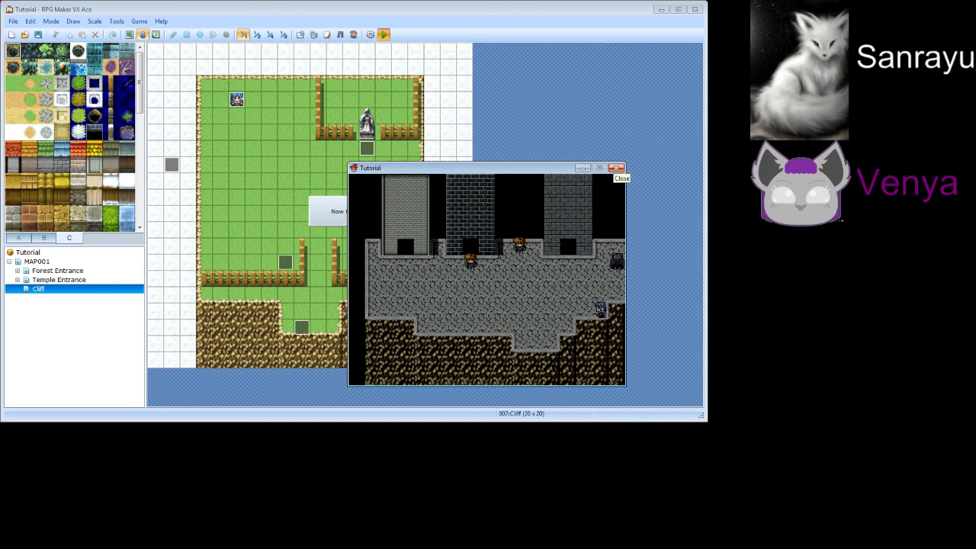
pyautogui.click(616, 168)
# Display MAP001 and examine both pages of the player-touch event EV007 at the plaza's east edge, without changing them
pyautogui.click(32, 262)
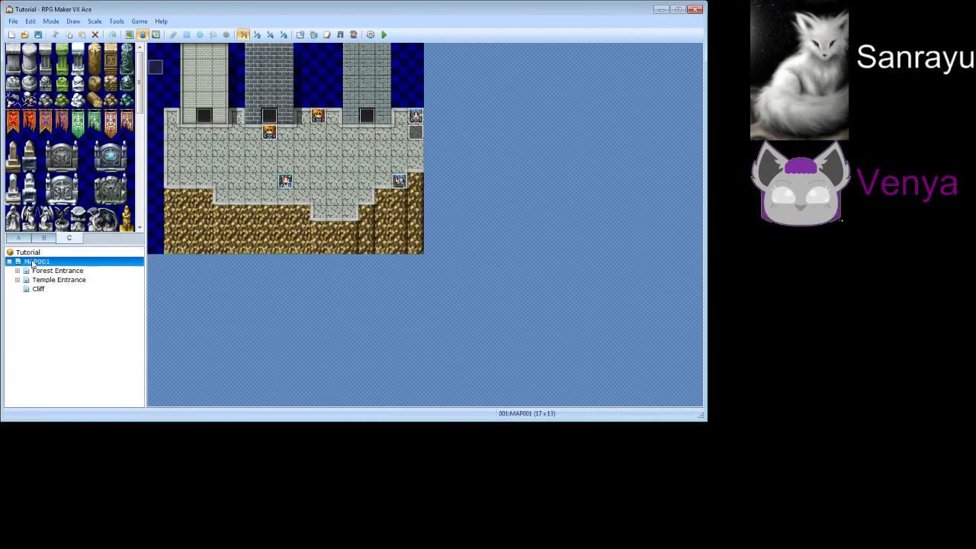
pyautogui.rightClick(415, 129)
pyautogui.click(438, 133)
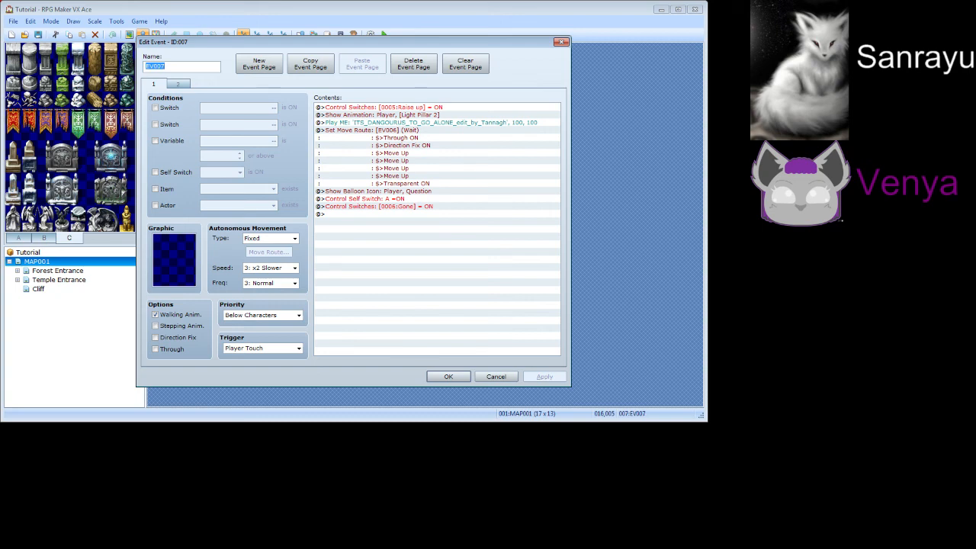
pyautogui.click(179, 84)
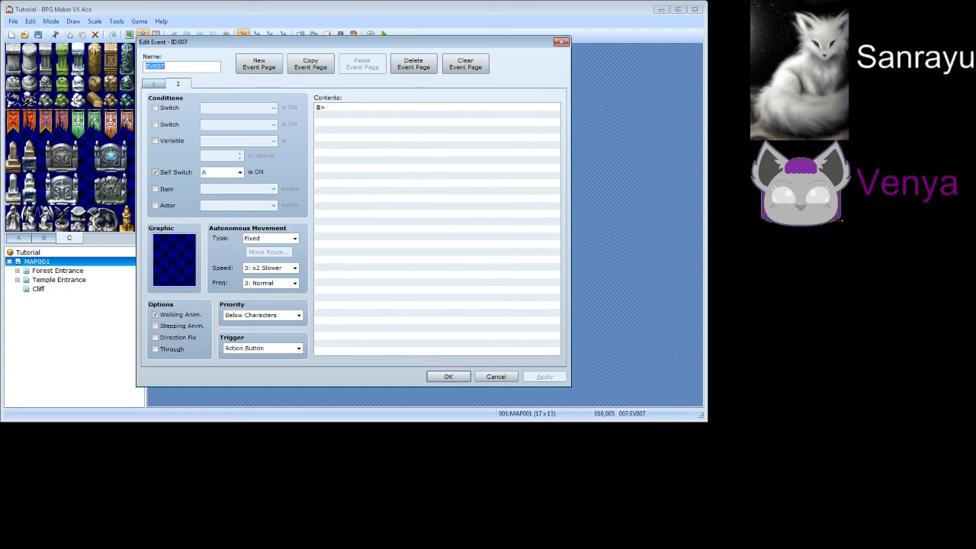
pyautogui.click(154, 84)
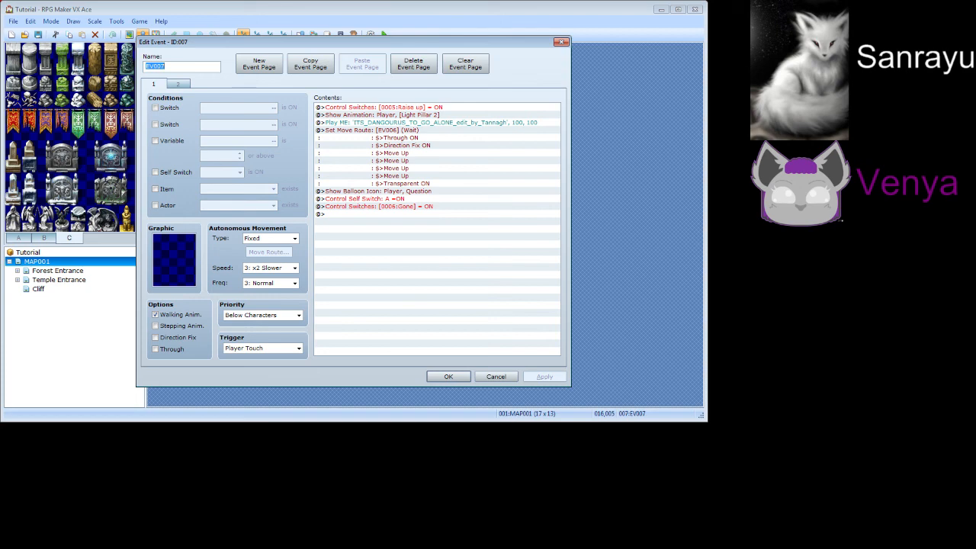
pyautogui.click(496, 376)
# Examine the switch conditions and graphics on all three pages of EV006, the blue-haired character above the touch event
pyautogui.rightClick(420, 121)
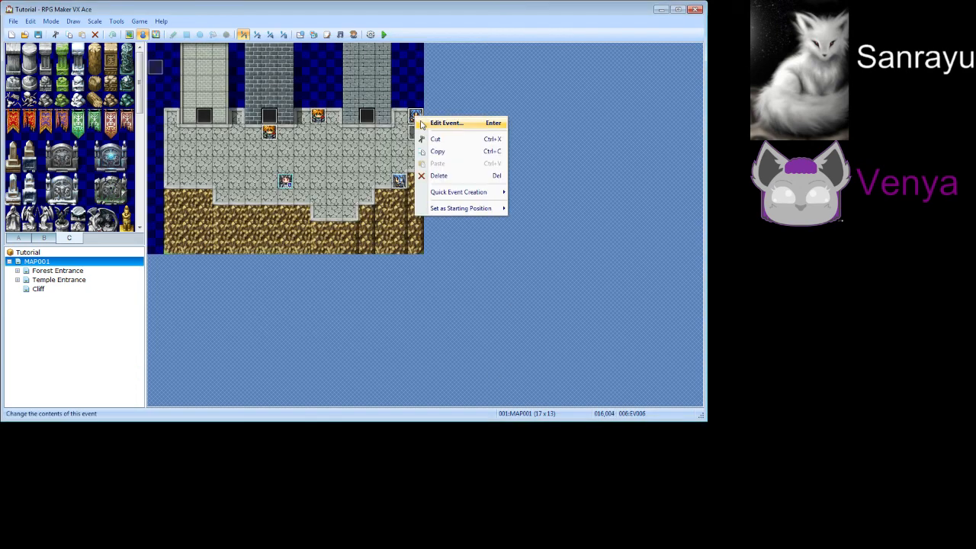
pyautogui.click(423, 124)
pyautogui.click(178, 83)
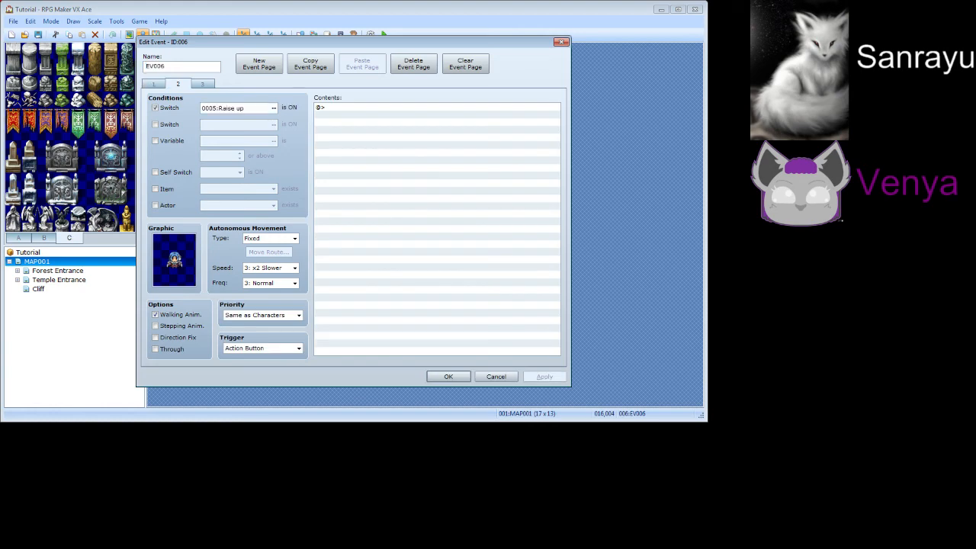
pyautogui.click(154, 83)
pyautogui.click(177, 84)
pyautogui.click(202, 83)
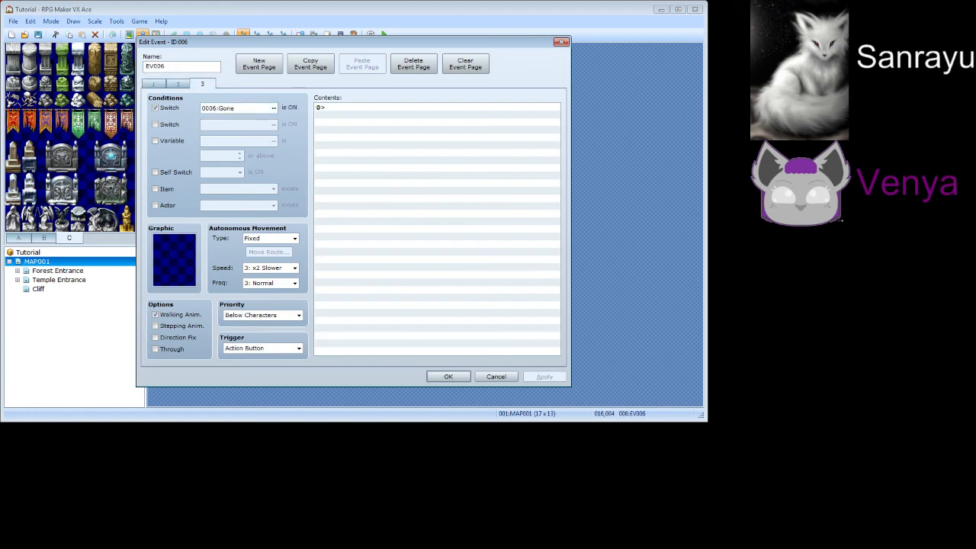
pyautogui.click(153, 84)
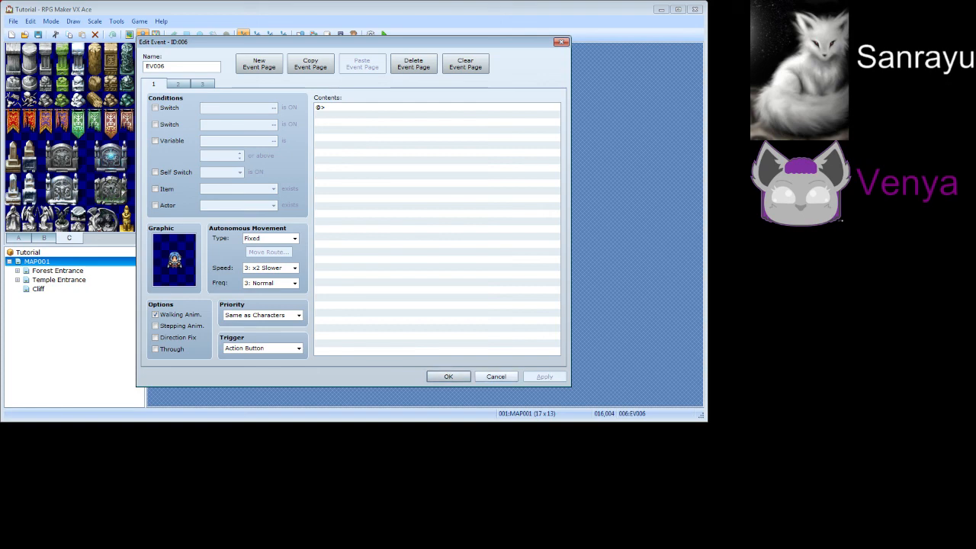
pyautogui.click(448, 376)
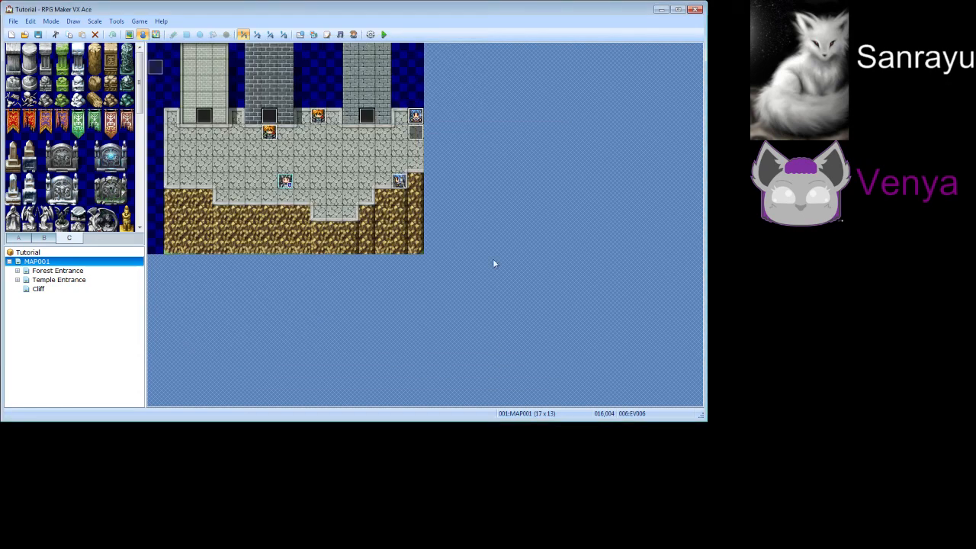
# Recheck the first two pages of EV006 and close the event without changes
pyautogui.rightClick(416, 116)
pyautogui.click(445, 119)
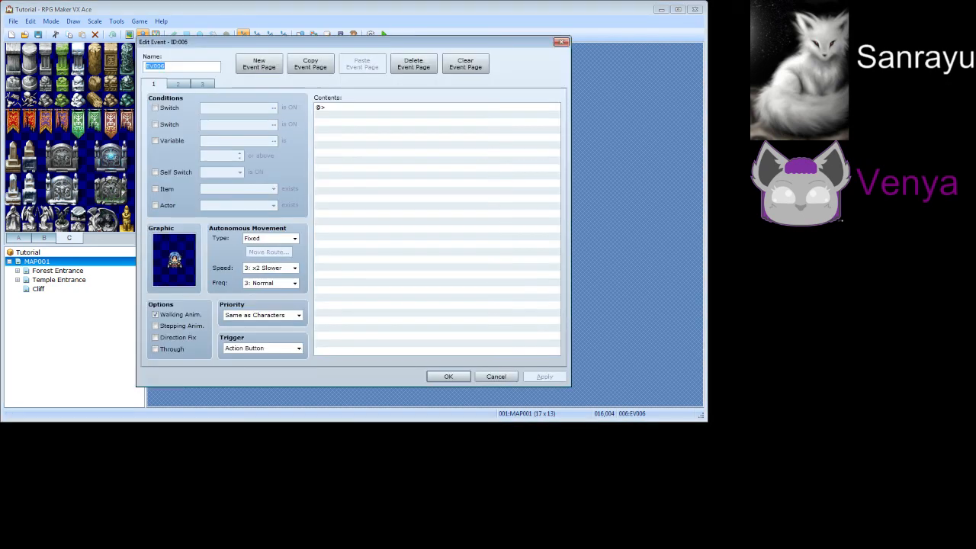
pyautogui.click(178, 84)
pyautogui.click(495, 377)
# Review EV007's first-page command list, including its switch controls, light animation, music effect and EV006 move route
pyautogui.rightClick(414, 132)
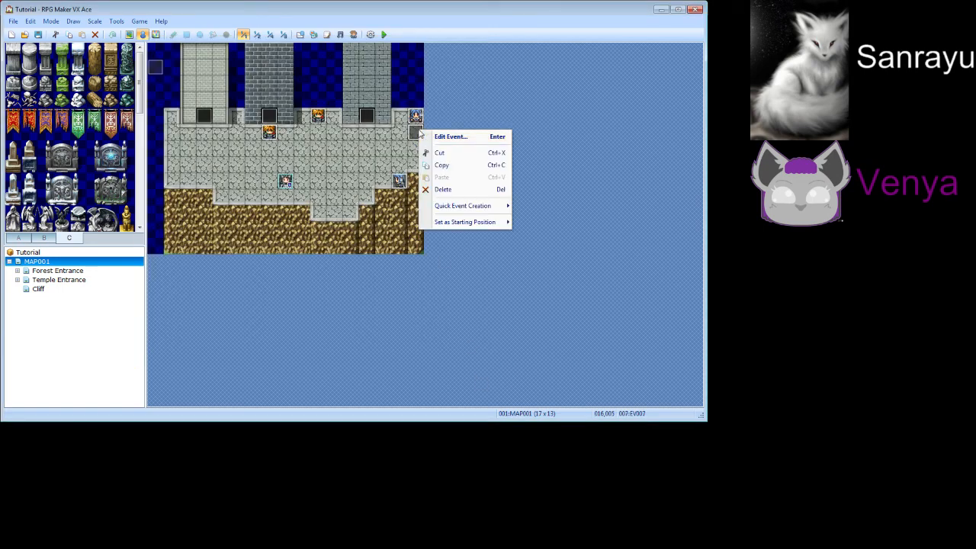
pyautogui.click(448, 136)
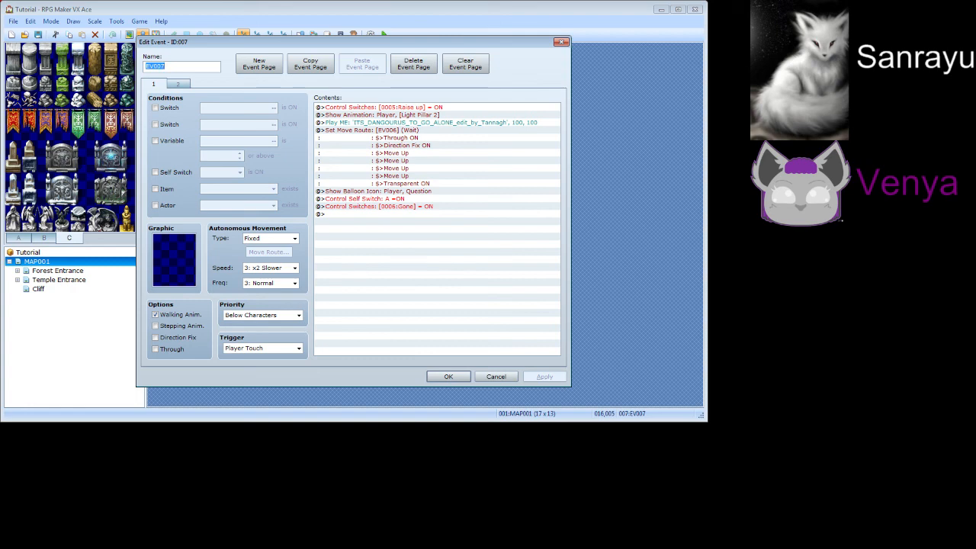
pyautogui.click(449, 376)
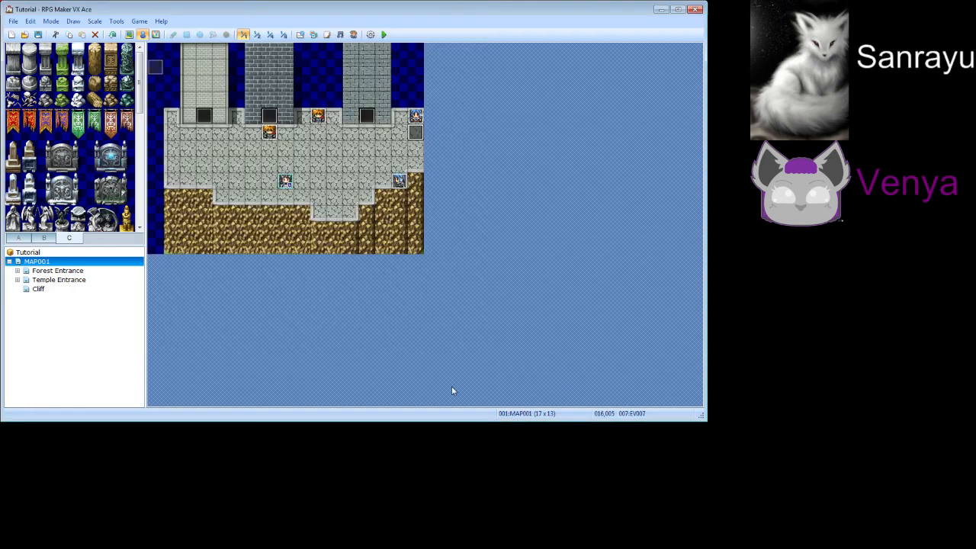